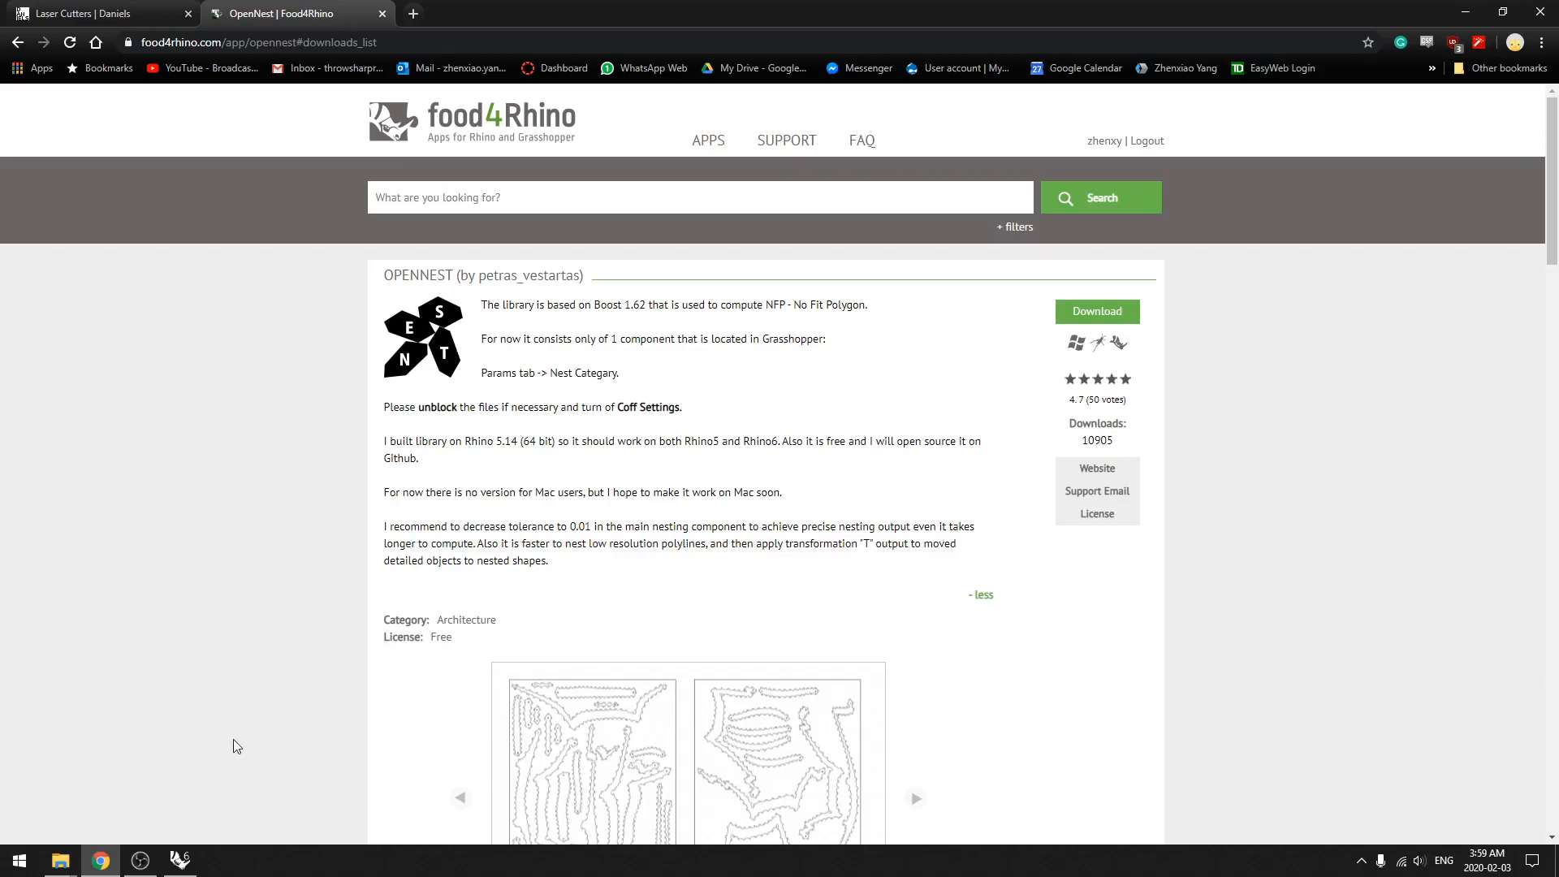
# Step: Switch to Rhino and delete the existing rectangle in the Top view
pyautogui.click(186, 859)
pyautogui.moveTo(411, 524); pyautogui.dragTo(283, 544, button='right')
pyautogui.scroll(-6, 283, 544)
pyautogui.moveTo(487, 656); pyautogui.dragTo(304, 539)
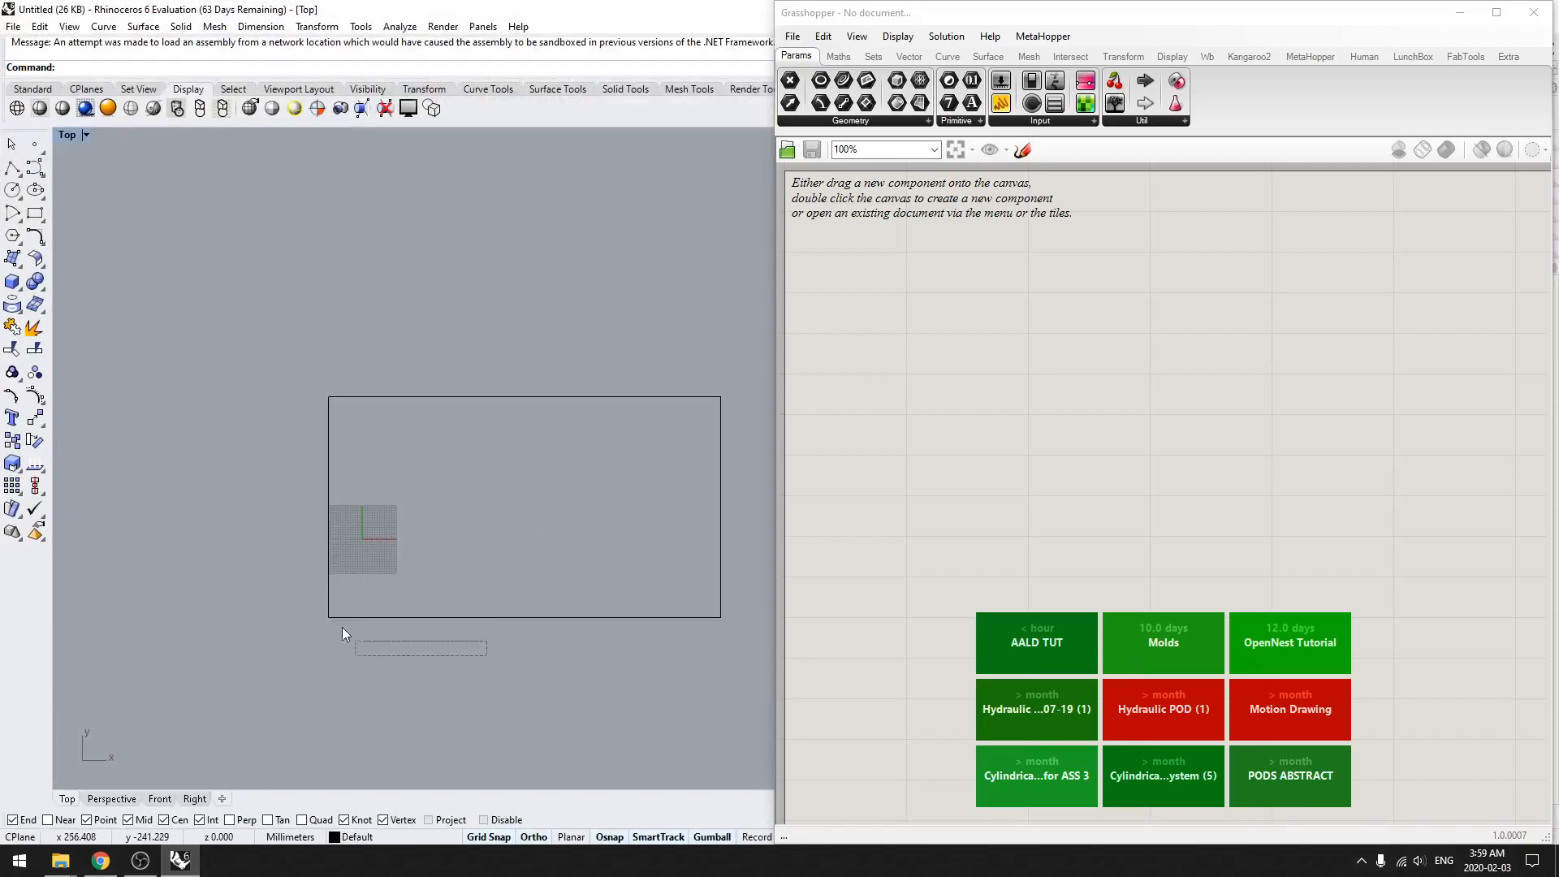
pyautogui.press('Delete')
pyautogui.scroll(6, 292, 575)
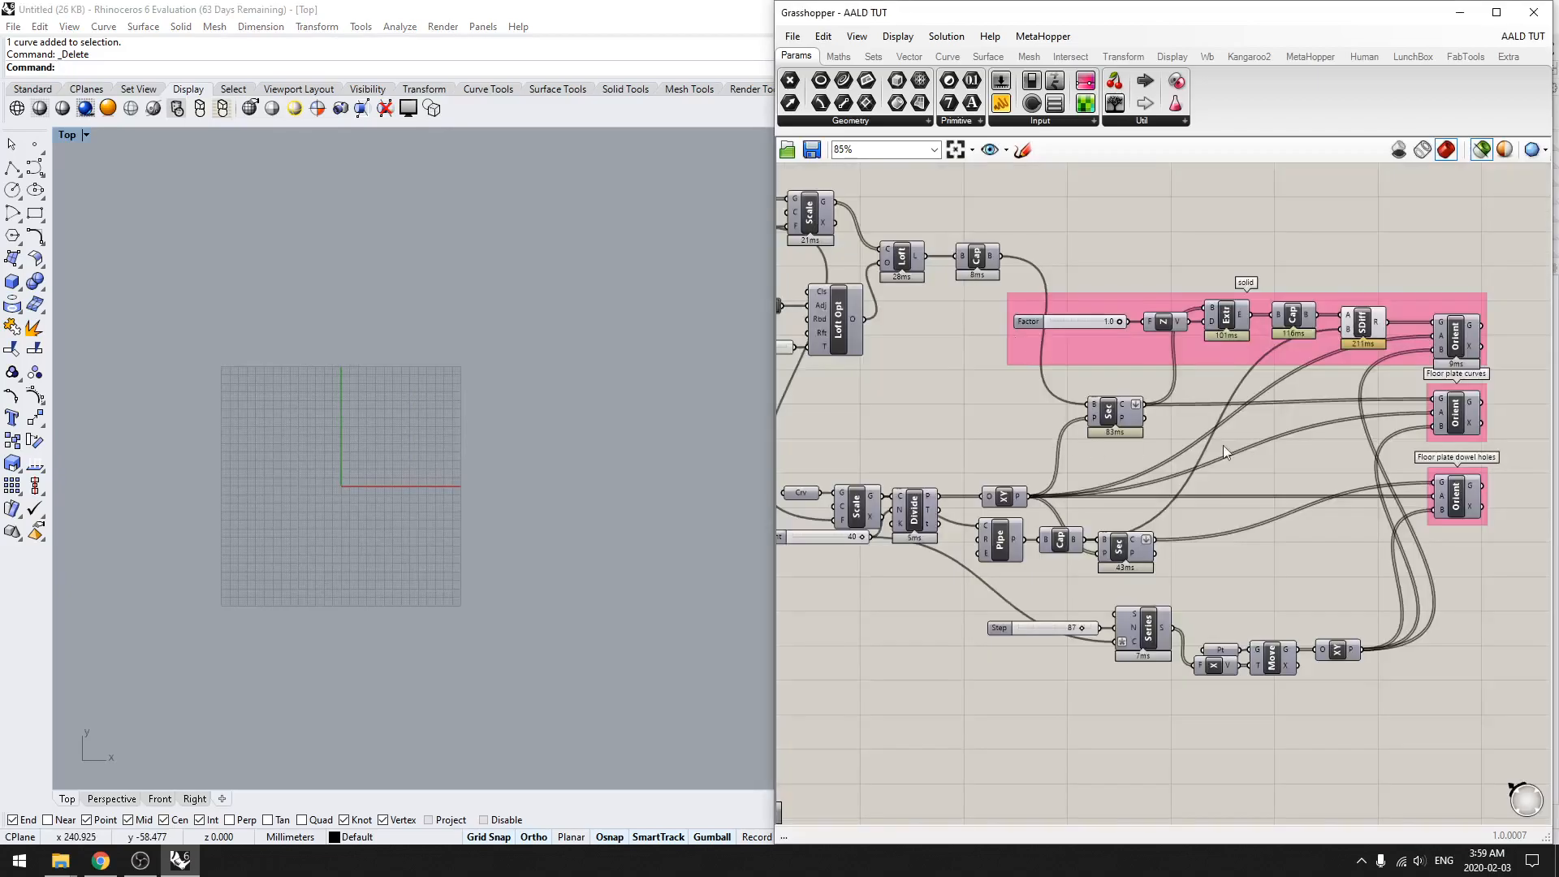
# Step: Open the recent AALD TUT definition in Grasshopper and preview the solid floor plates laid out by the Orient component
pyautogui.moveTo(1462, 416); pyautogui.dragTo(1114, 458, button='right')
pyautogui.click(1112, 388)
pyautogui.scroll(-3, 370, 539)
pyautogui.scroll(4, 421, 552)
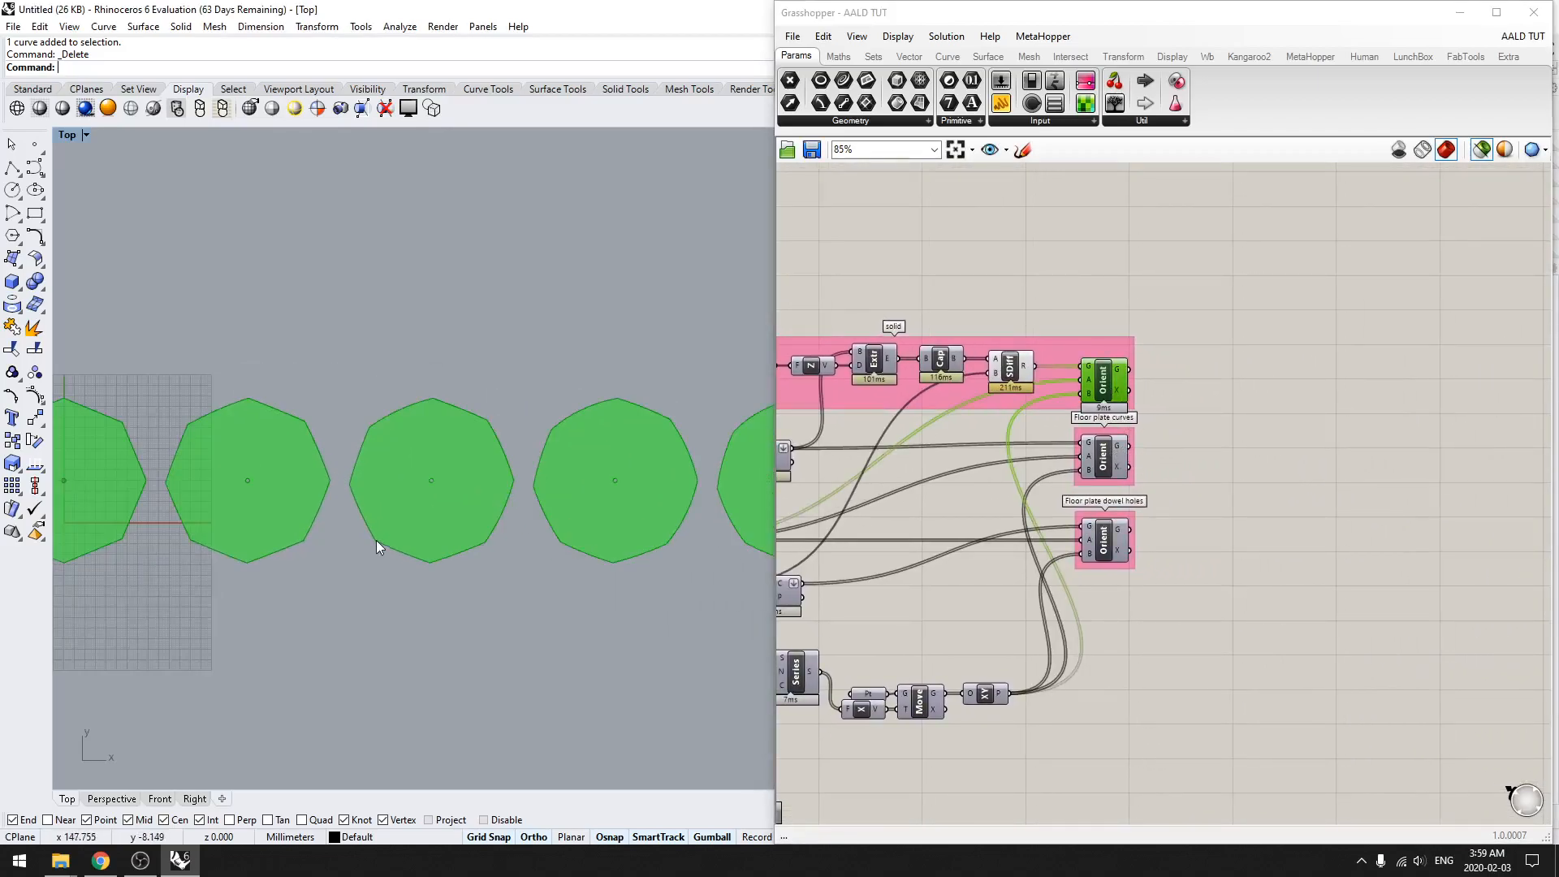
# Step: Bake the Floor plate curves Orient component into the Rhino document
pyautogui.click(1111, 458)
pyautogui.scroll(-6, 306, 568)
pyautogui.moveTo(306, 571); pyautogui.dragTo(359, 543, button='right')
pyautogui.middleClick(1129, 548)
pyautogui.click(1157, 577)
pyautogui.click(1271, 538)
# Step: Draw a large sheet rectangle above the row of baked floor plate curves in the Top view
pyautogui.moveTo(383, 434); pyautogui.dragTo(281, 571, button='right')
pyautogui.scroll(-4, 371, 488)
pyautogui.write('Rectangle')
pyautogui.press('Return')
pyautogui.click(134, 246)
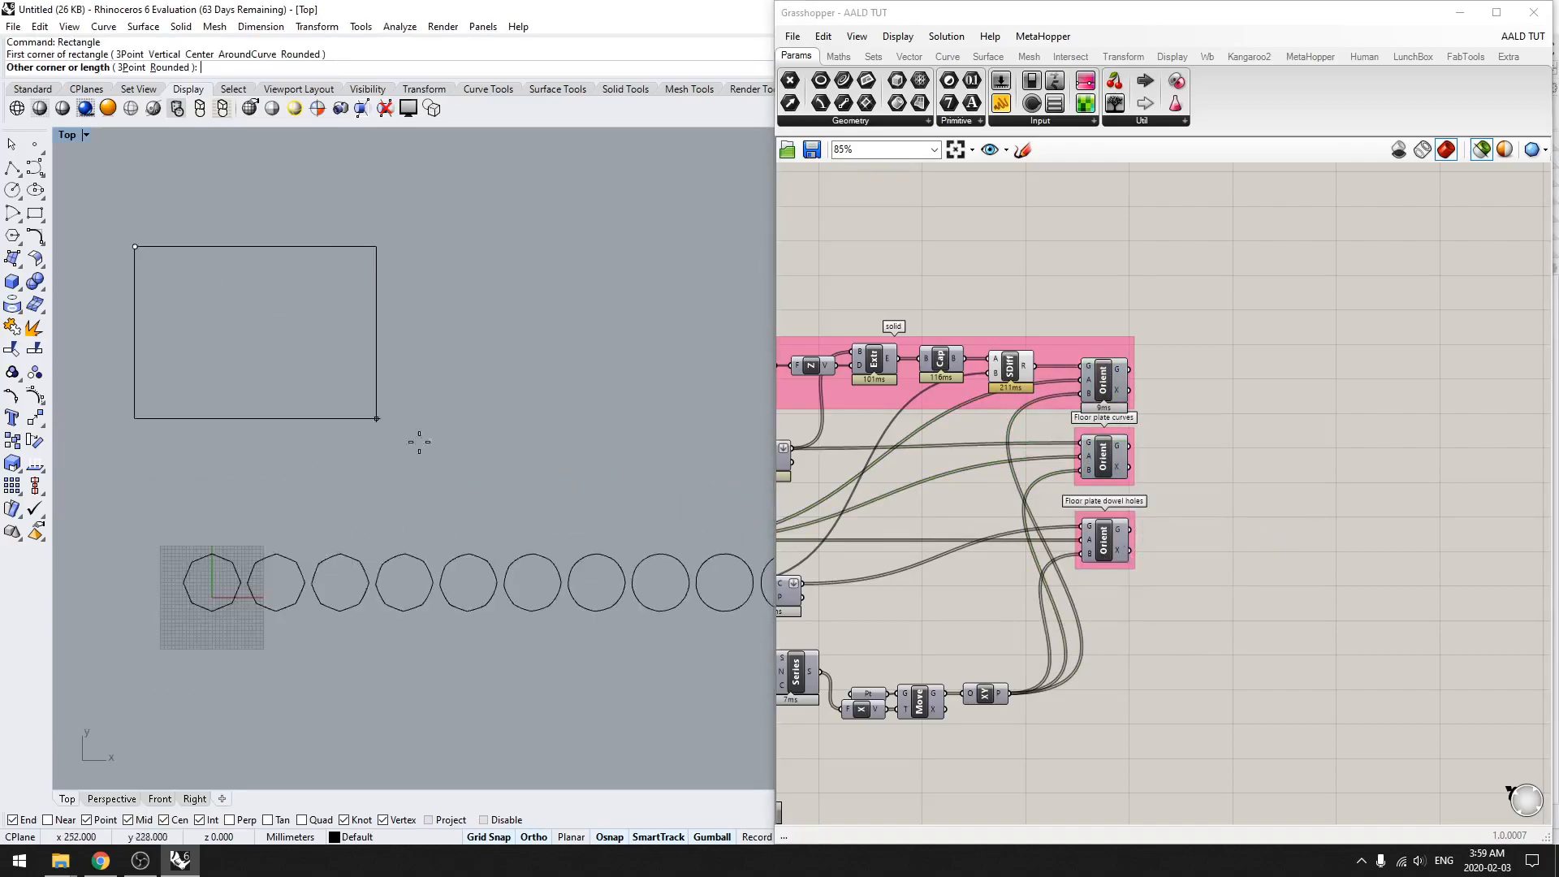
pyautogui.click(693, 499)
# Step: Manually move groups of baked floor plate curves into the rectangle, arranging them in rows
pyautogui.moveTo(193, 563); pyautogui.dragTo(182, 558)
pyautogui.moveTo(340, 520); pyautogui.dragTo(337, 403)
pyautogui.click(549, 735)
pyautogui.moveTo(775, 569); pyautogui.dragTo(761, 605)
pyautogui.moveTo(705, 701); pyautogui.dragTo(499, 709, button='right')
pyautogui.scroll(-2, 499, 709)
pyautogui.moveTo(573, 694); pyautogui.dragTo(316, 570)
pyautogui.moveTo(462, 553); pyautogui.dragTo(450, 390)
pyautogui.moveTo(525, 450); pyautogui.dragTo(274, 451)
pyautogui.click(294, 597)
pyautogui.moveTo(294, 601); pyautogui.dragTo(399, 622, button='right')
pyautogui.scroll(6, 392, 479)
pyautogui.moveTo(383, 519); pyautogui.dragTo(480, 497, button='right')
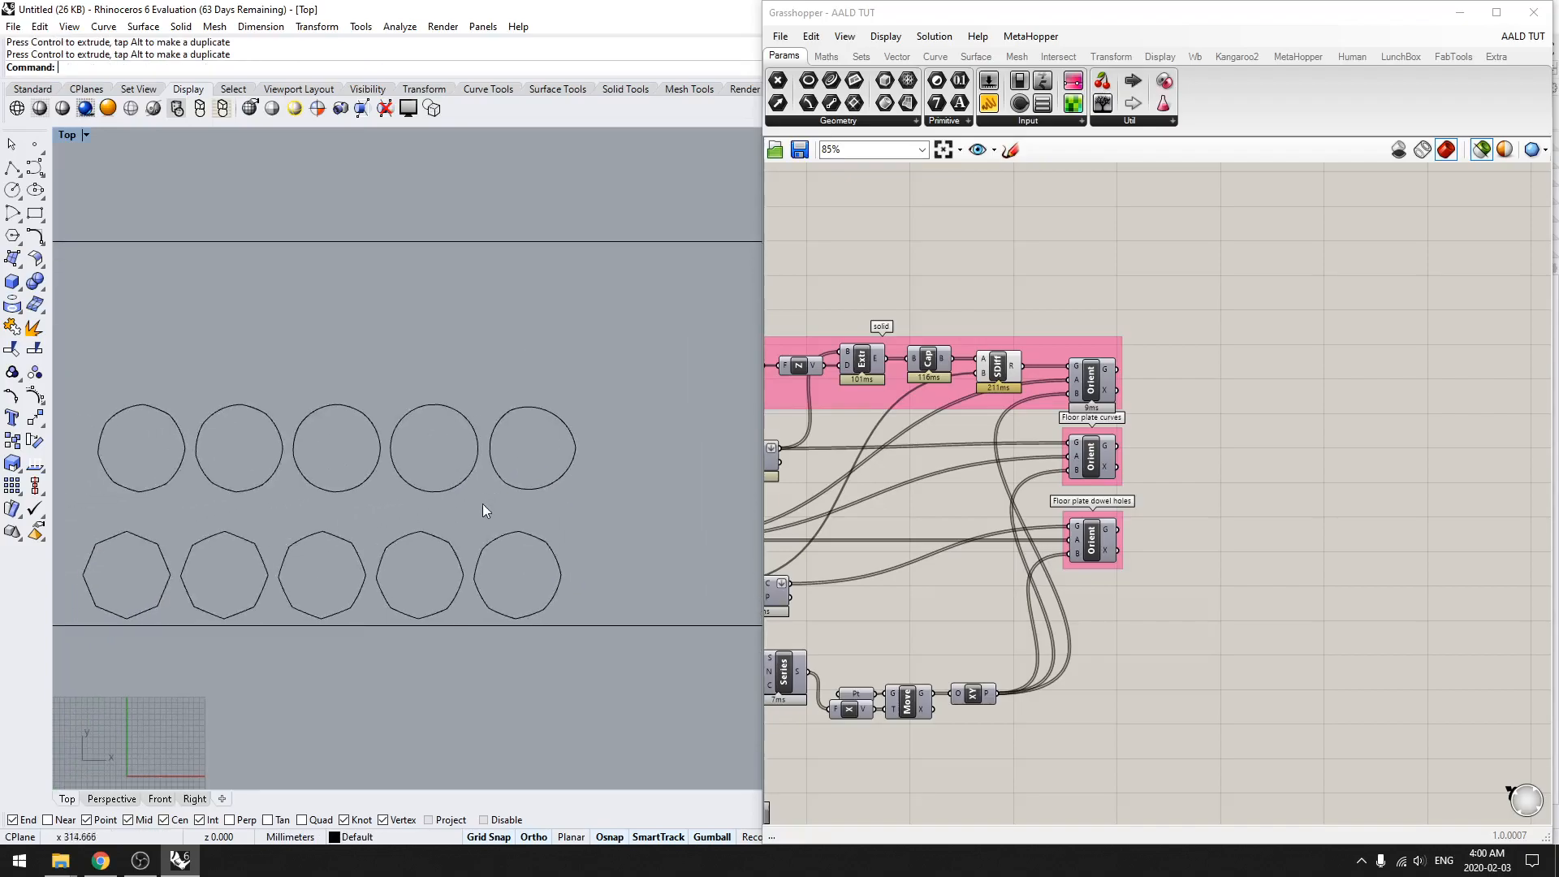
# Step: Undo the manual arrangement, the drawn rectangle and the bake of the floor plate curves
pyautogui.scroll(-4, 480, 497)
pyautogui.scroll(-4, 559, 674)
pyautogui.moveTo(558, 674); pyautogui.dragTo(439, 631, button='right')
pyautogui.hotkey('ctrl', 'z')
pyautogui.hotkey('ctrl', 'z')
pyautogui.hotkey('ctrl', 'z')
pyautogui.hotkey('ctrl', 'z')
pyautogui.hotkey('ctrl', 'z')
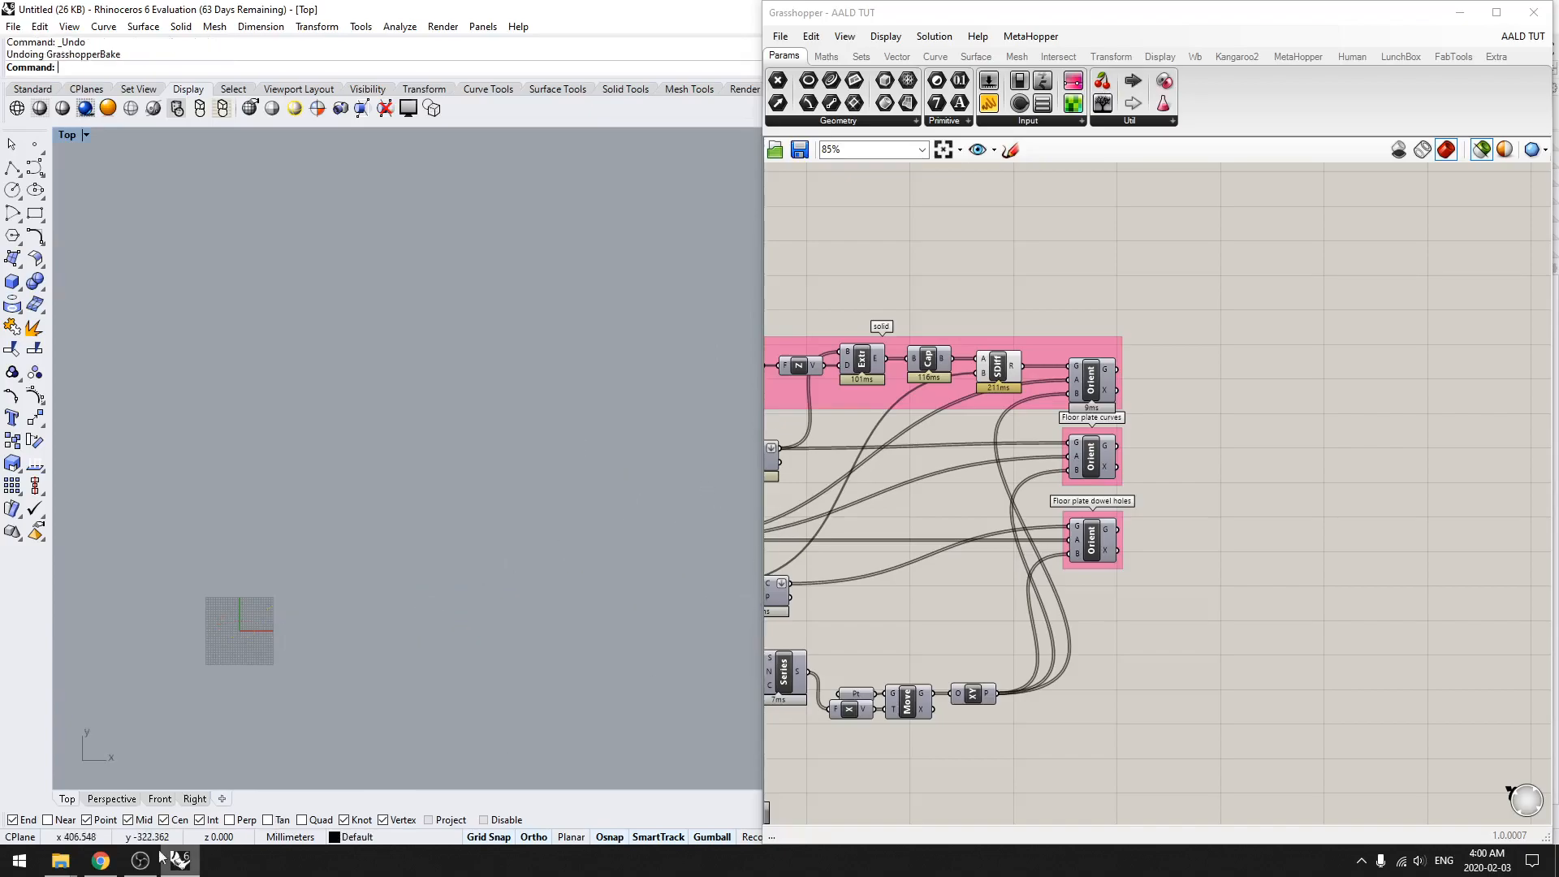
# Step: Switch to the OpenNest page on food4Rhino in Chrome and download OpenNest 1.3
pyautogui.moveTo(104, 859)
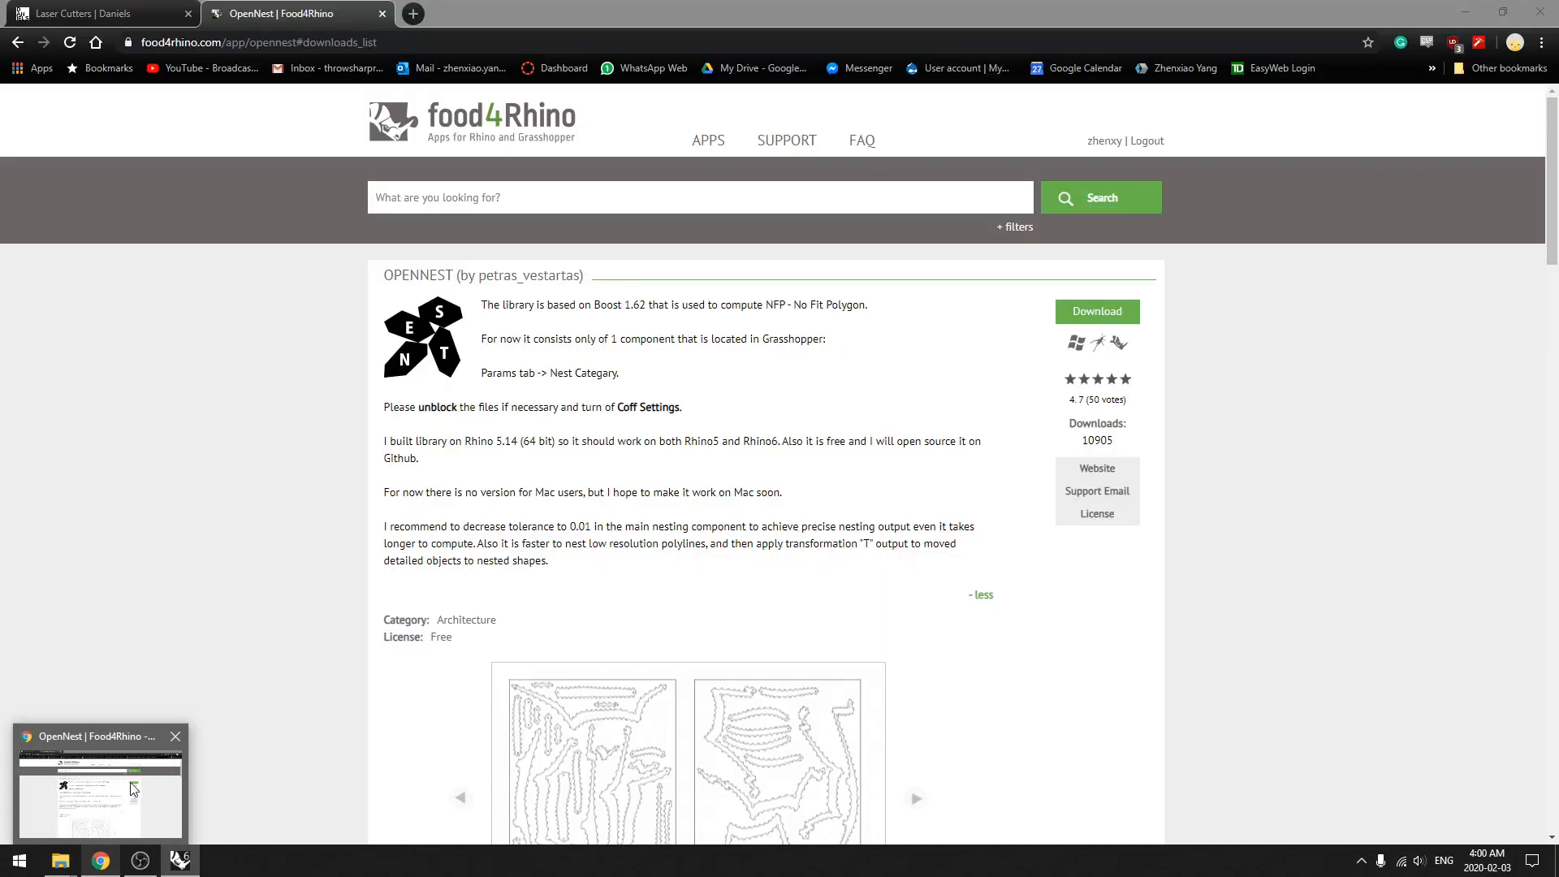
pyautogui.click(134, 788)
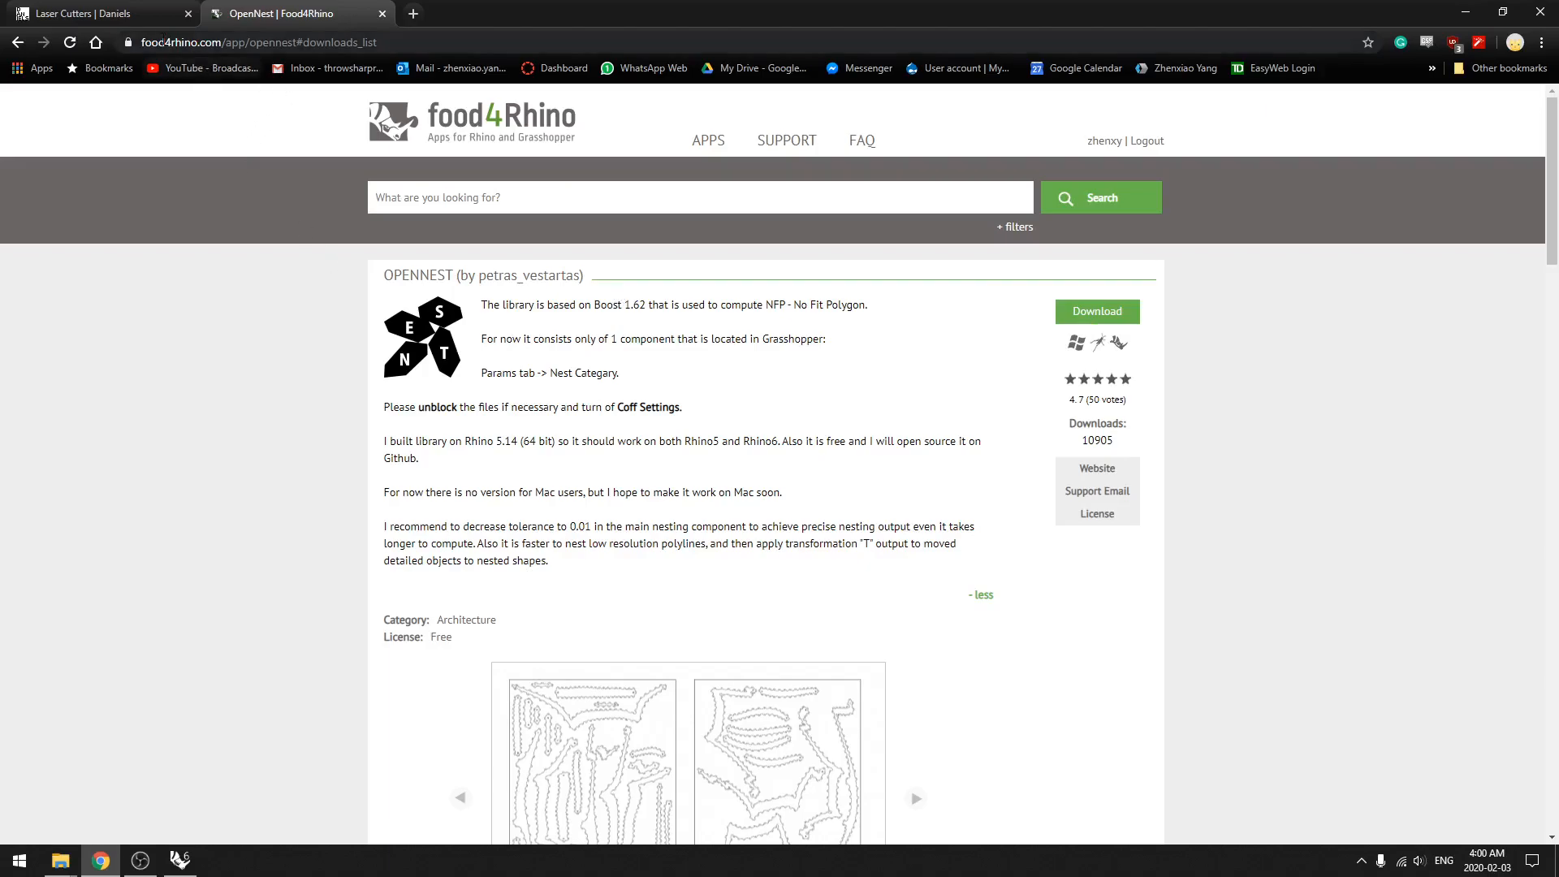
pyautogui.click(434, 200)
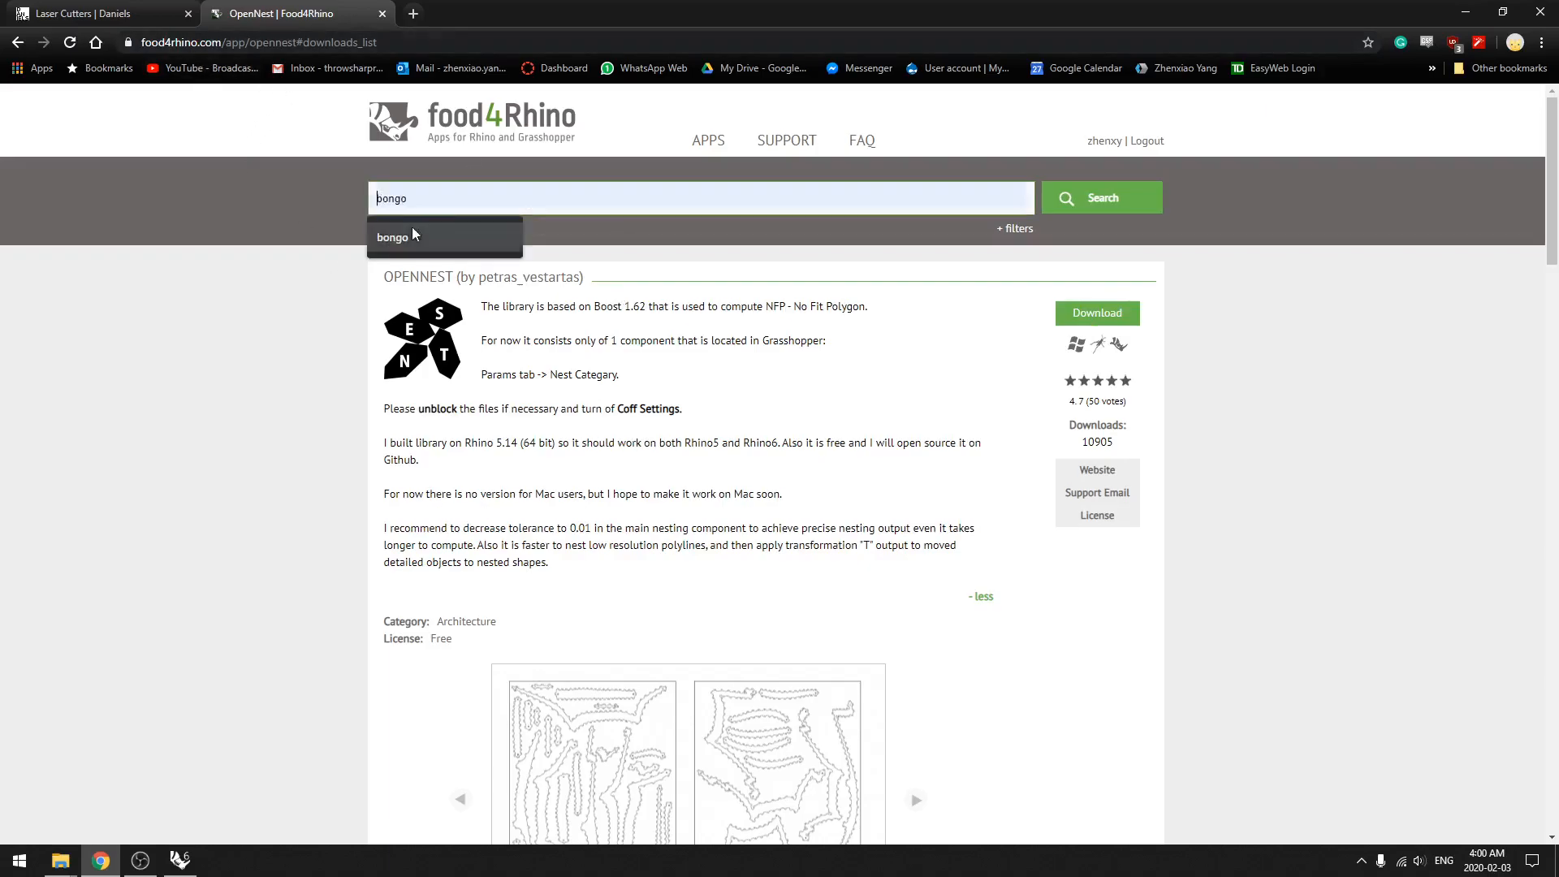
pyautogui.click(286, 285)
pyautogui.click(1101, 319)
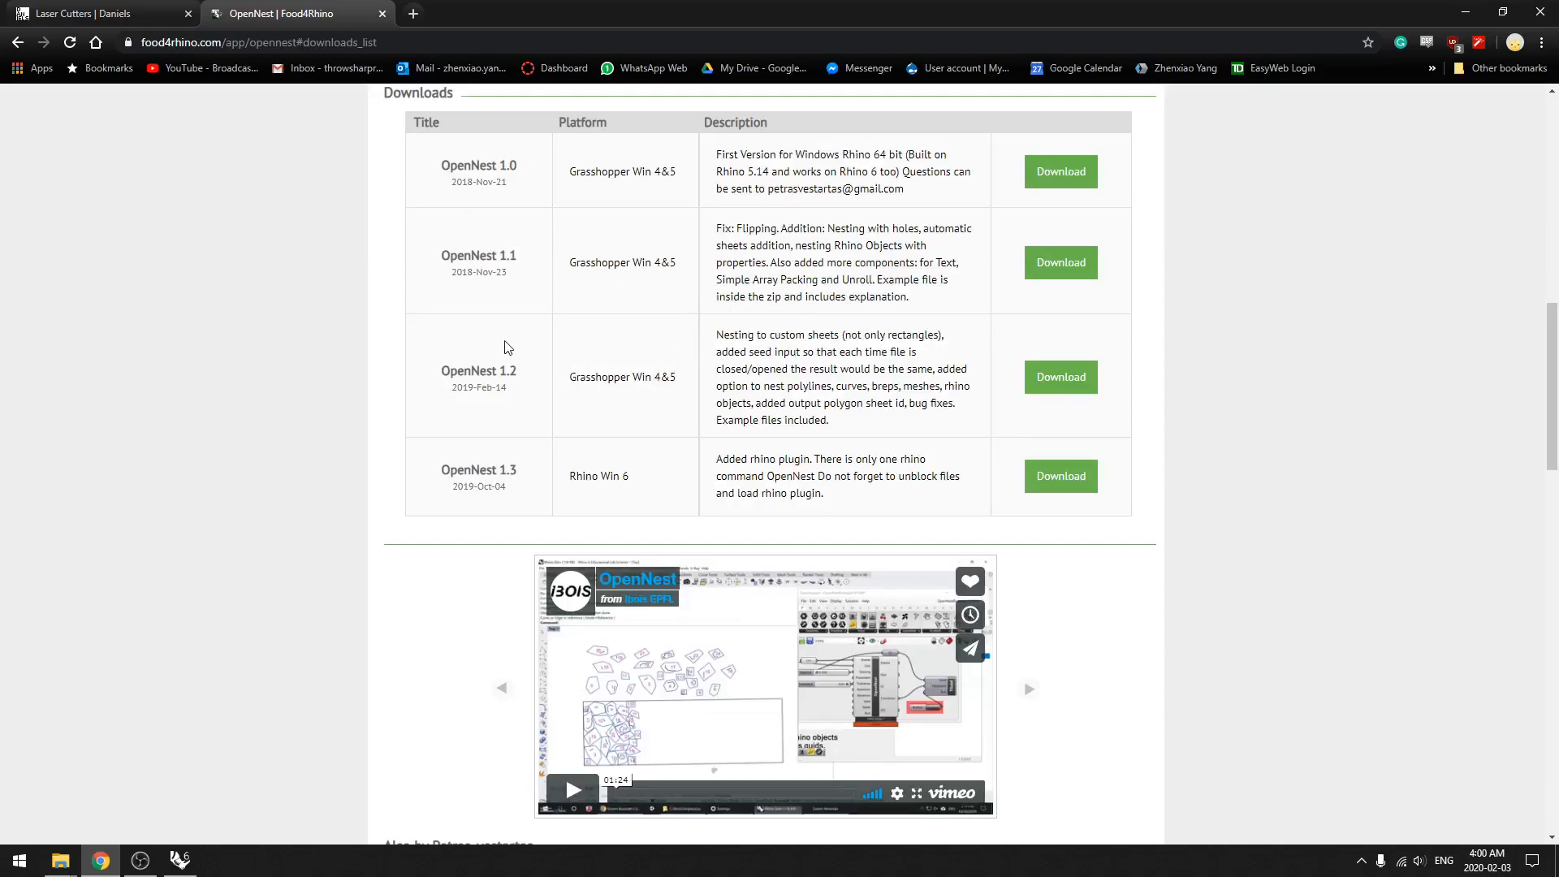
pyautogui.click(1038, 485)
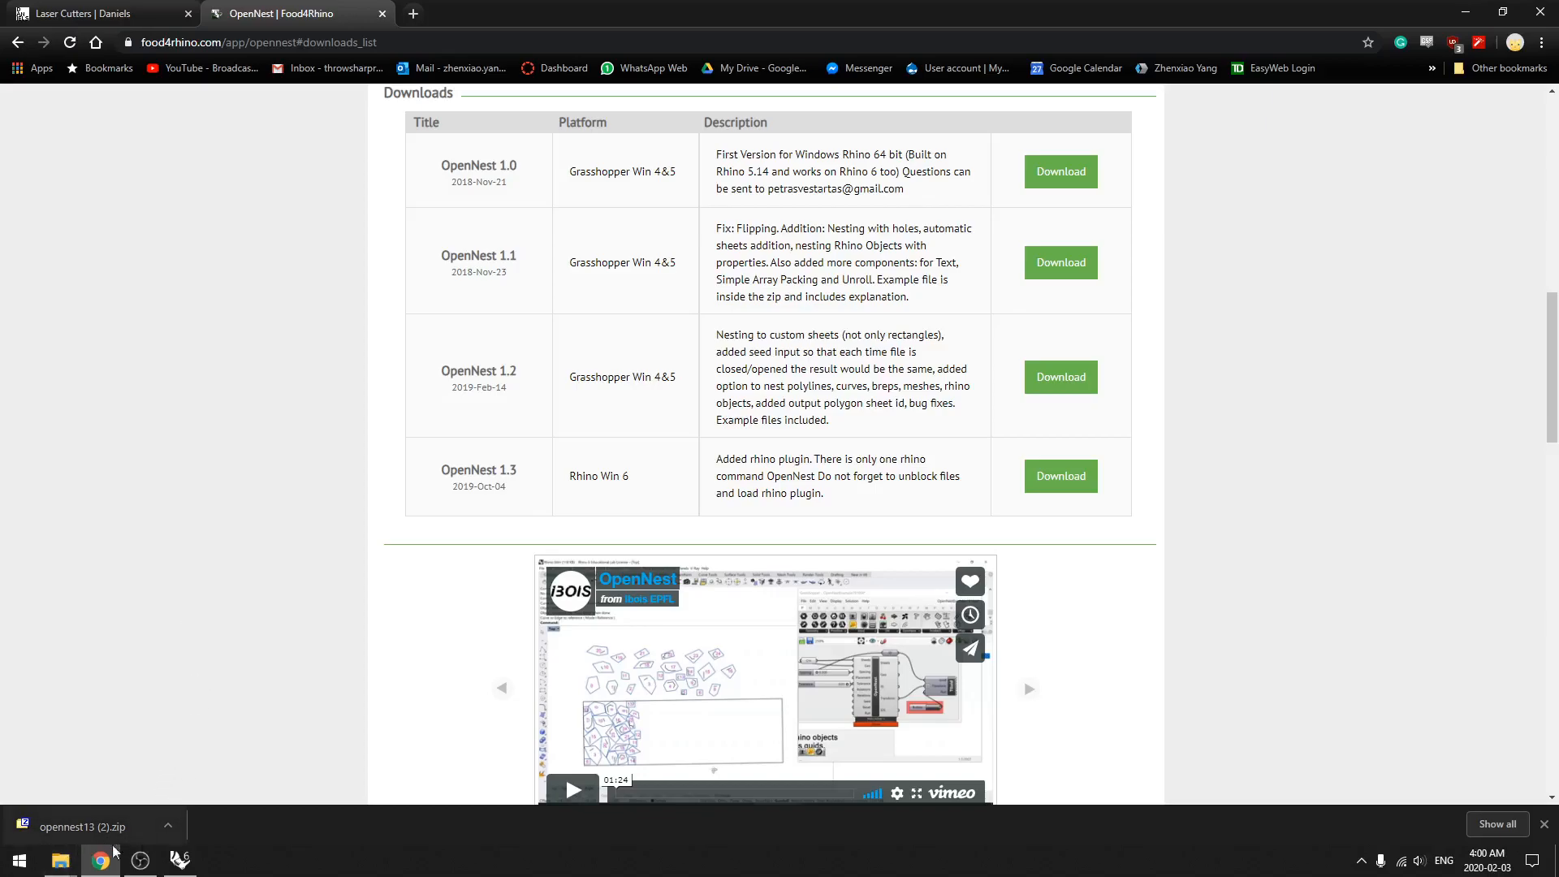
# Step: Switch back to Grasshopper and open its components special folder, Libraries
pyautogui.moveTo(61, 861)
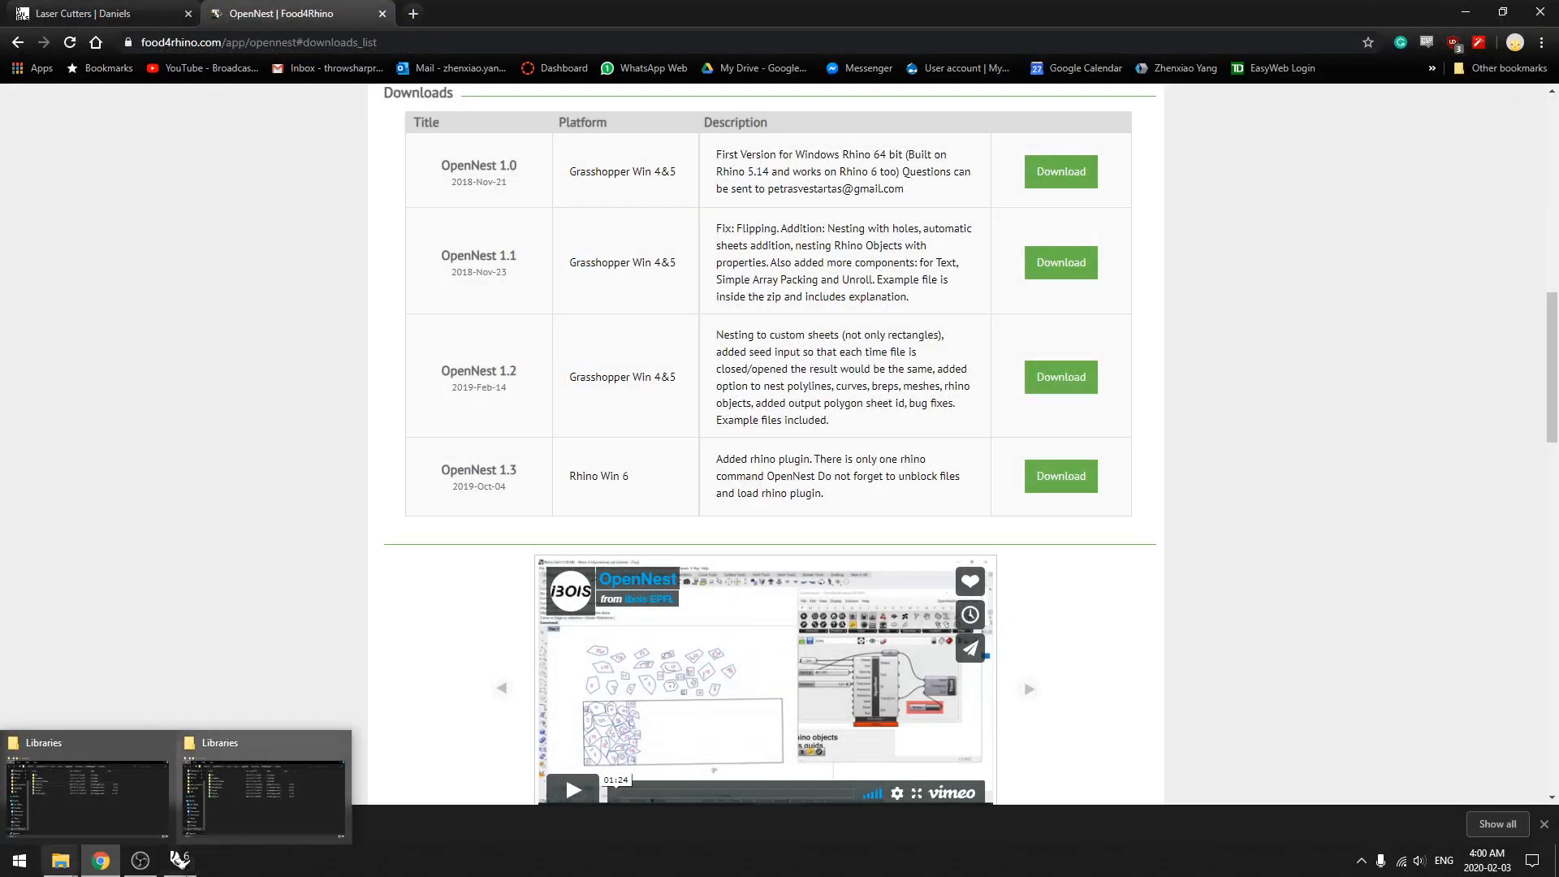
pyautogui.click(179, 859)
pyautogui.click(799, 30)
pyautogui.click(785, 39)
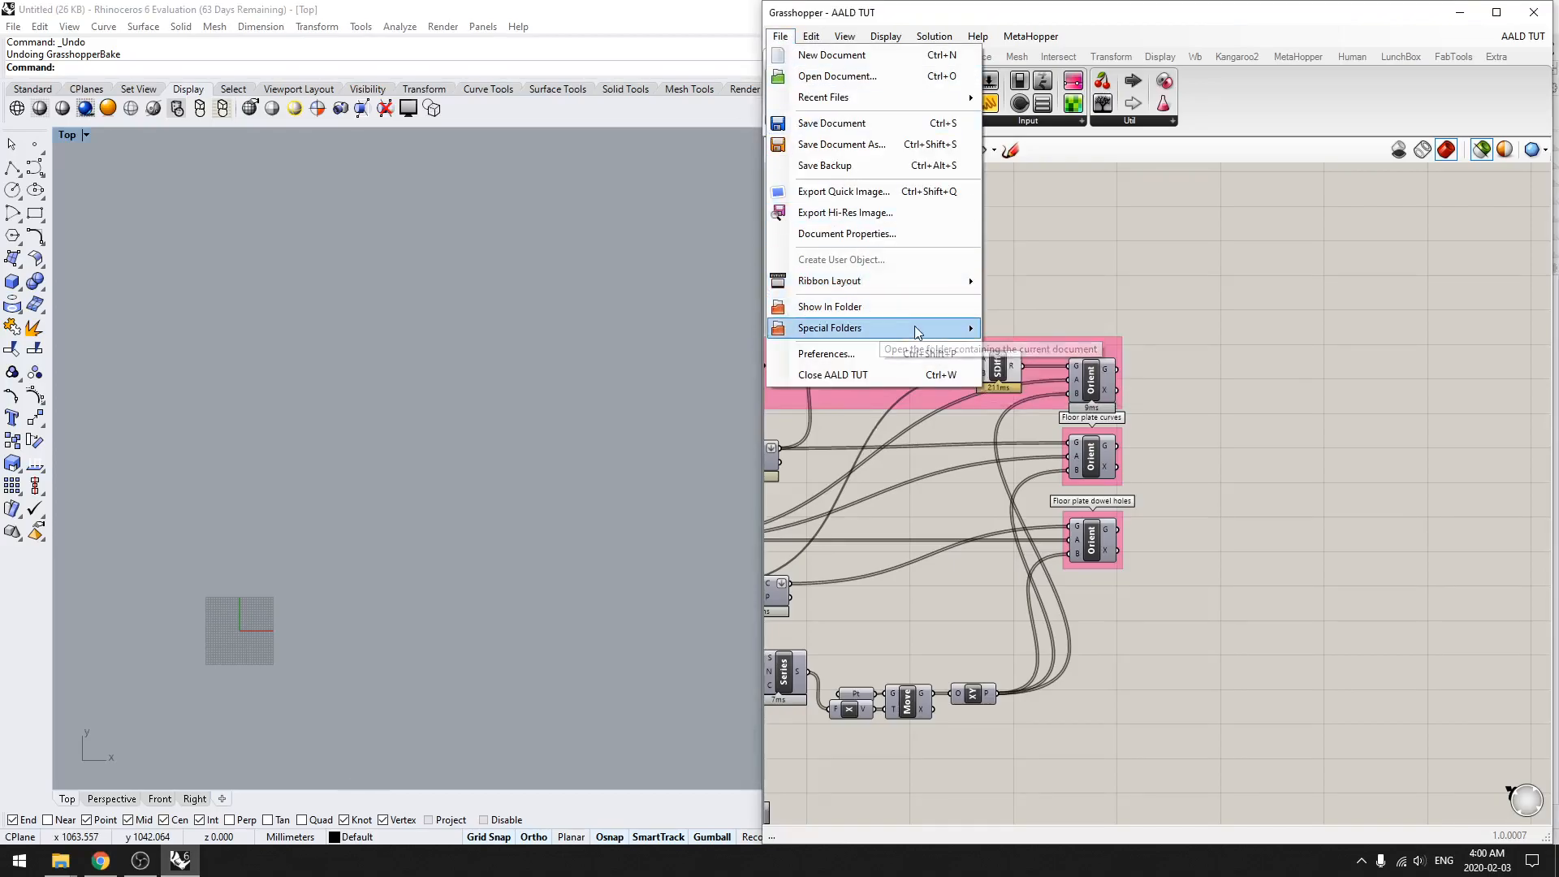
pyautogui.click(1045, 331)
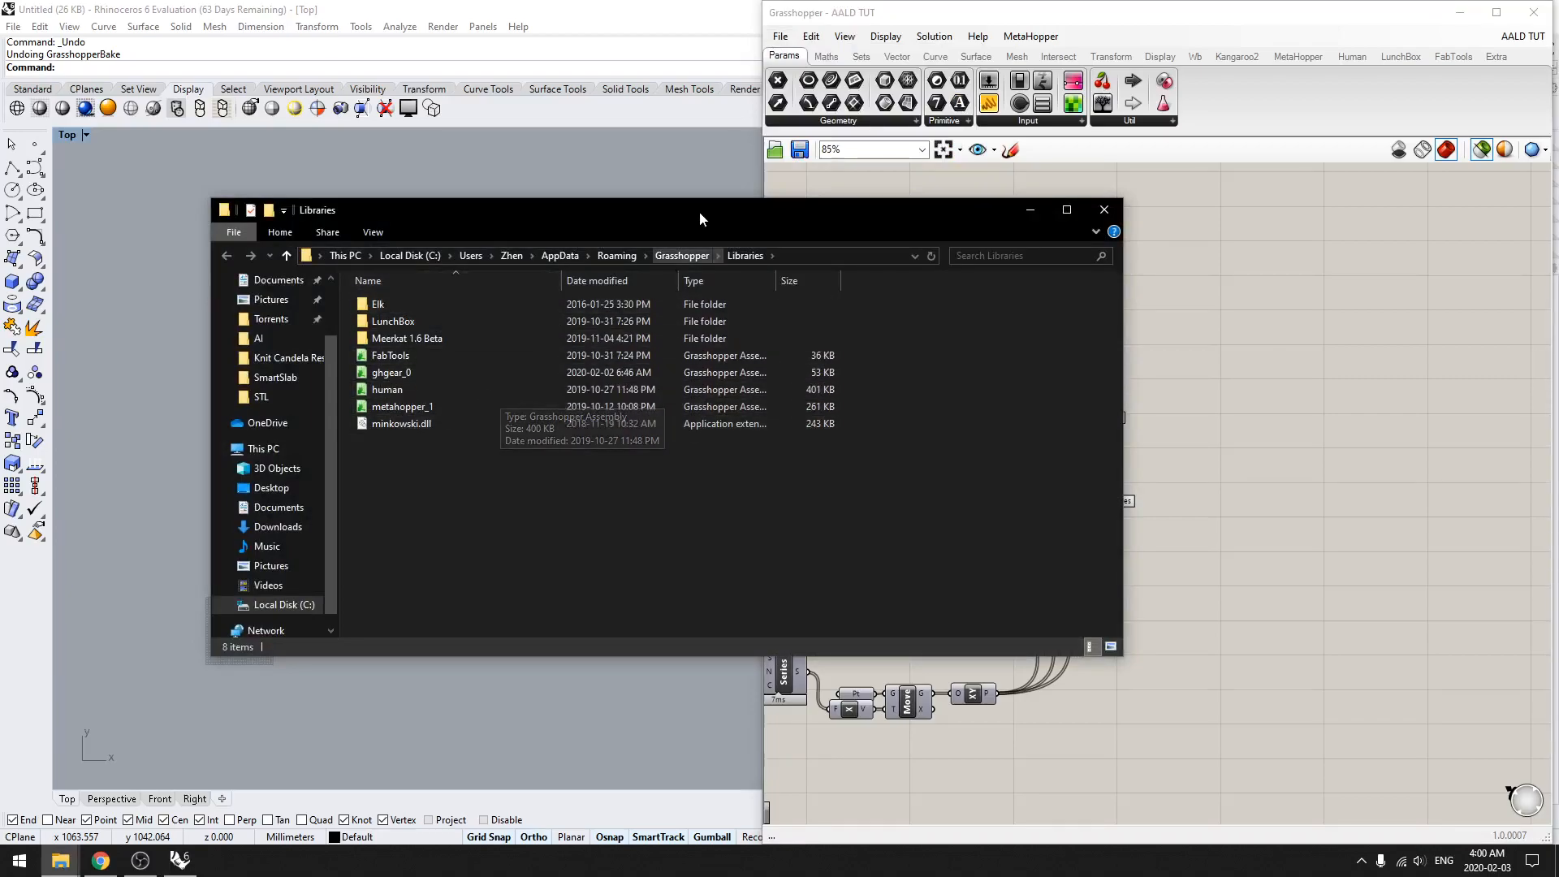
pyautogui.moveTo(698, 206); pyautogui.dragTo(545, 201)
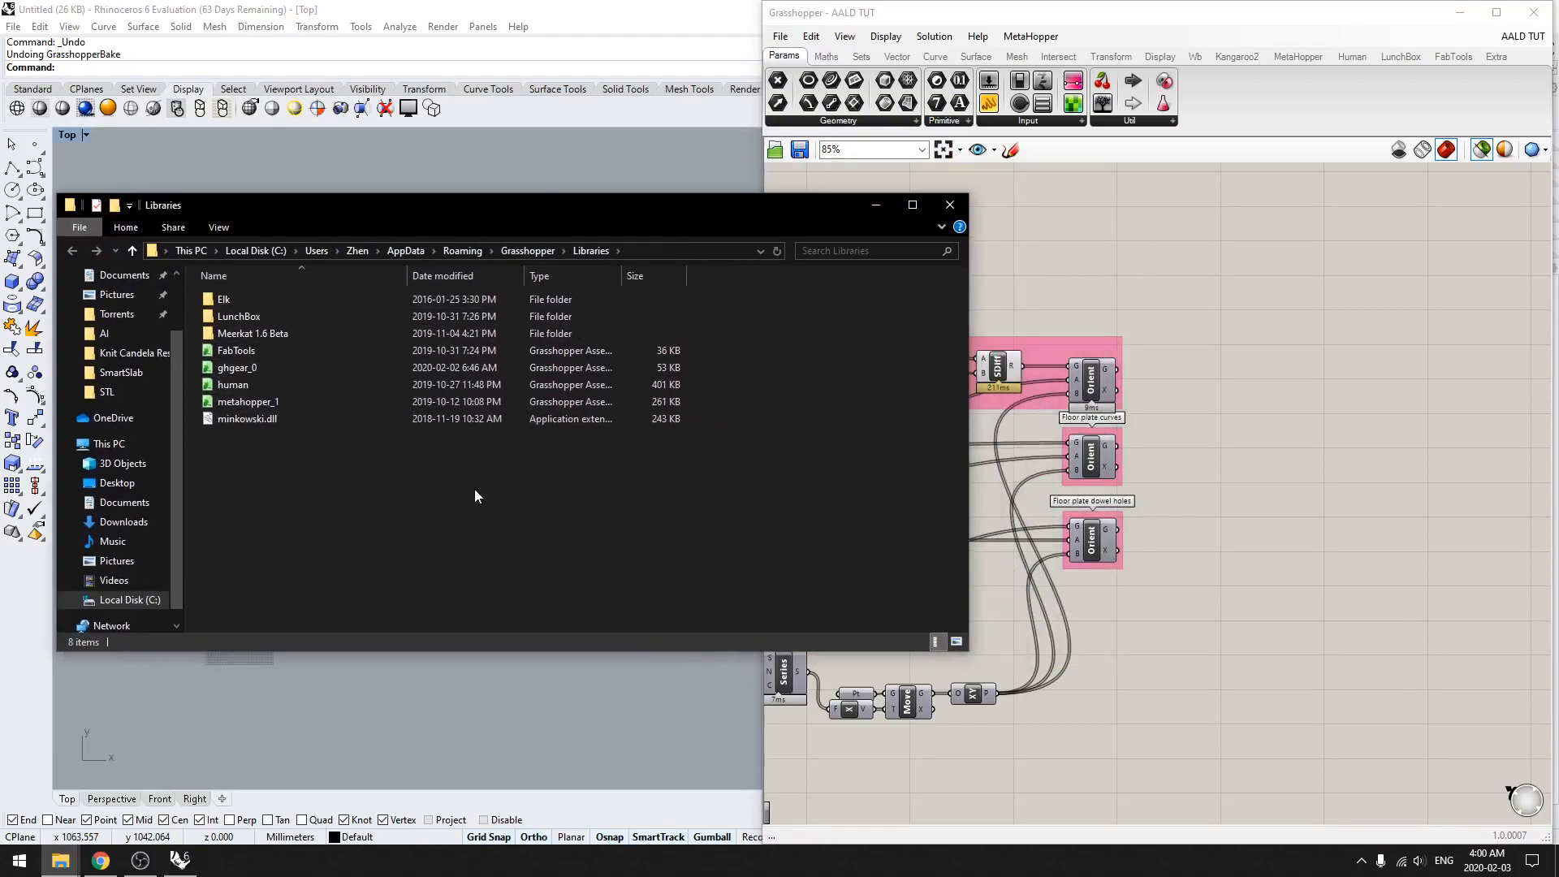
# Step: Copy the downloaded opennest13 (2).zip from Chrome into the Grasshopper Libraries folder
pyautogui.click(99, 861)
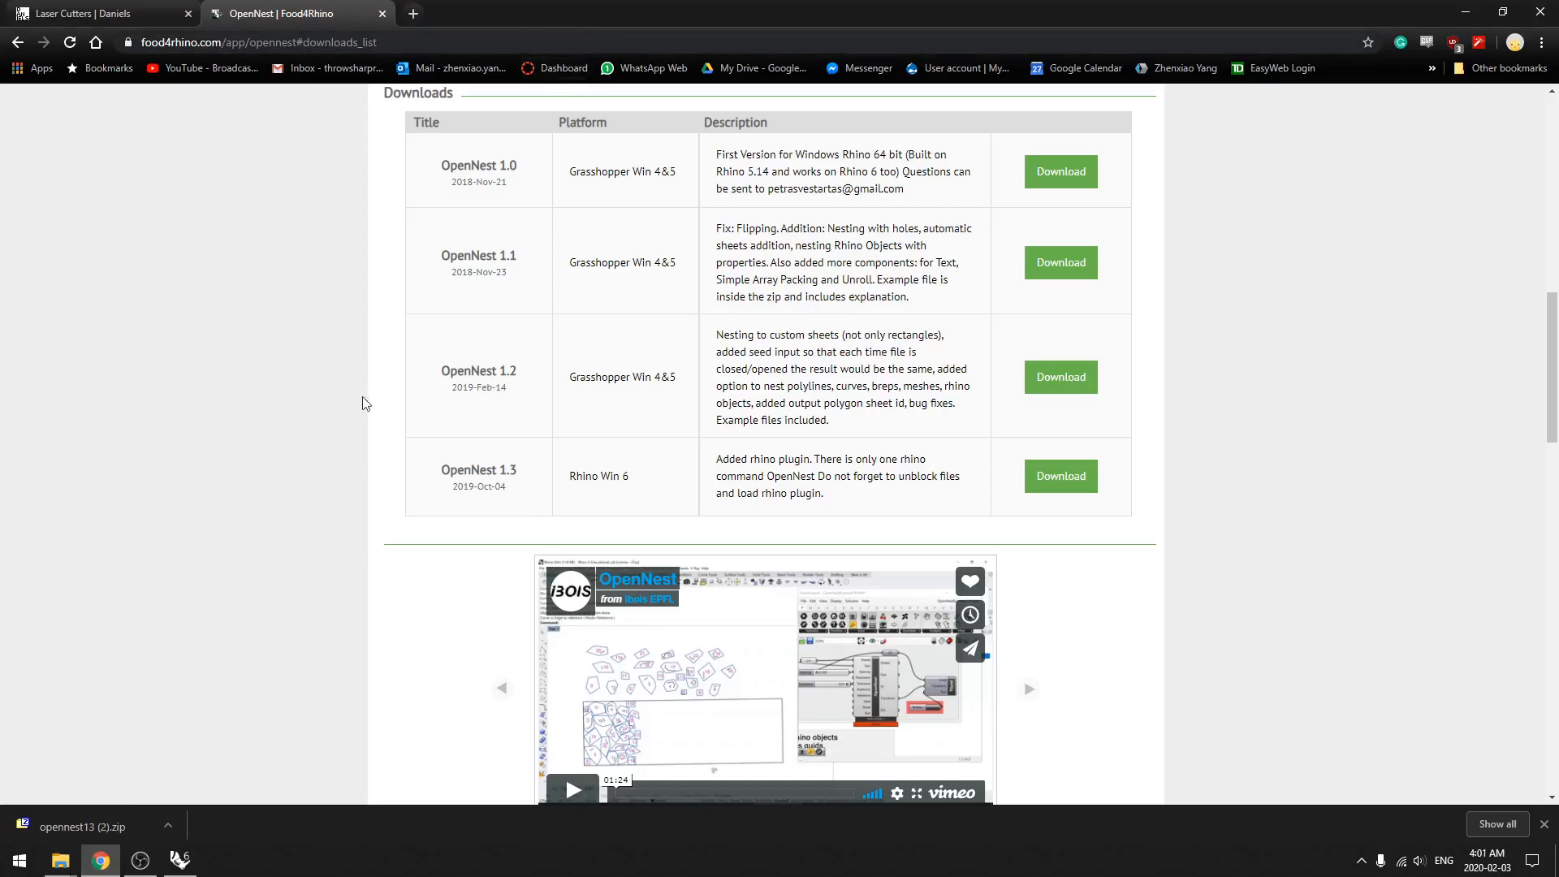
pyautogui.moveTo(94, 841); pyautogui.dragTo(446, 526)
pyautogui.hotkey('alt', 'Tab')
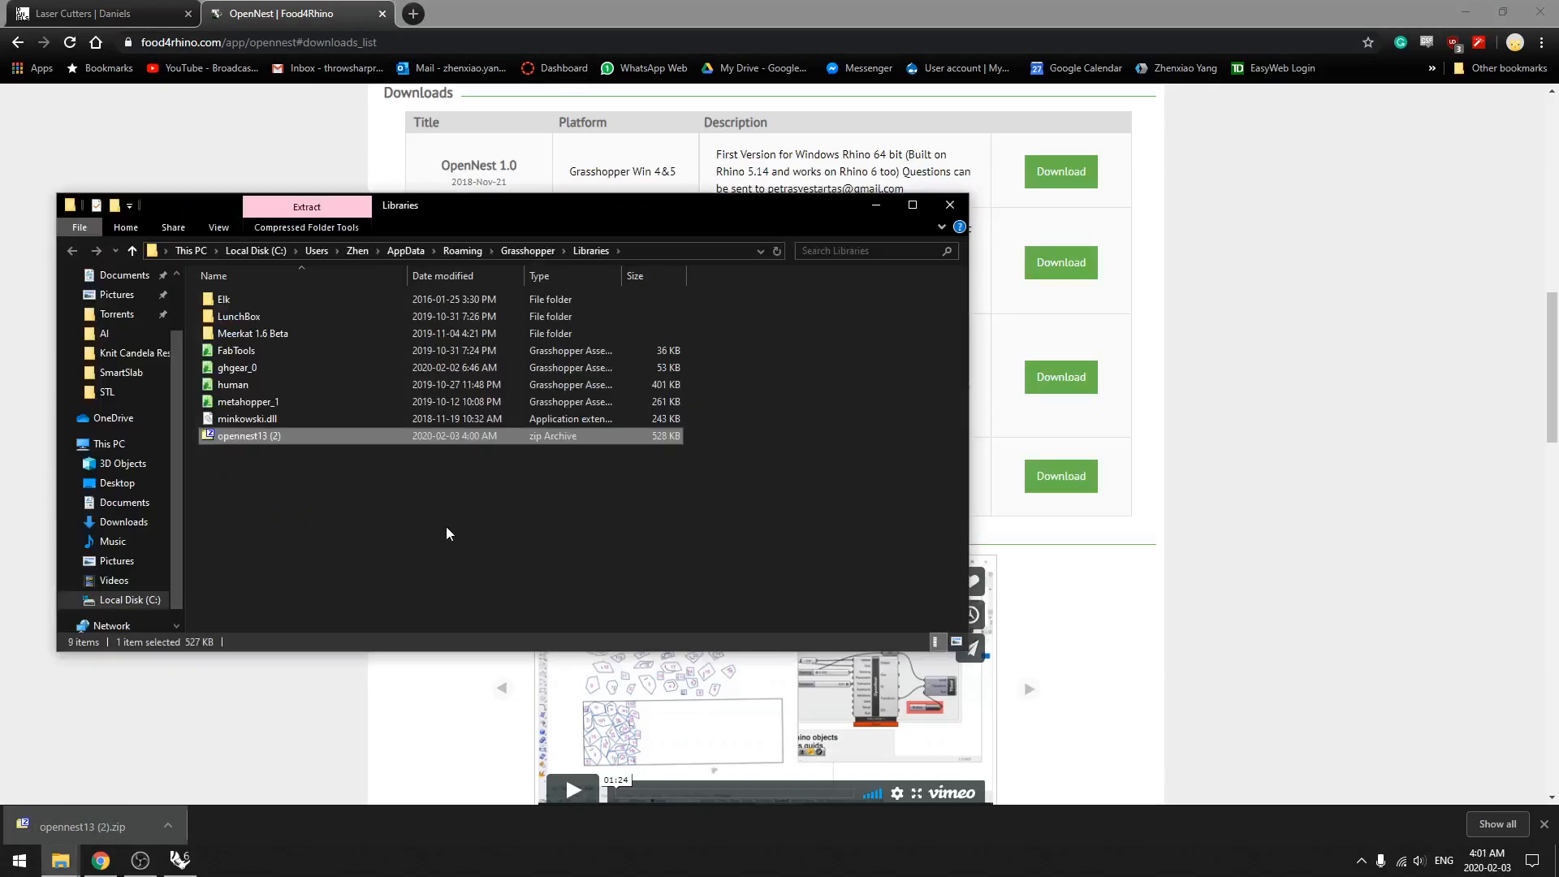
# Step: Create a new folder named OpenNest inside the Libraries folder
pyautogui.rightClick(322, 520)
pyautogui.moveTo(460, 738)
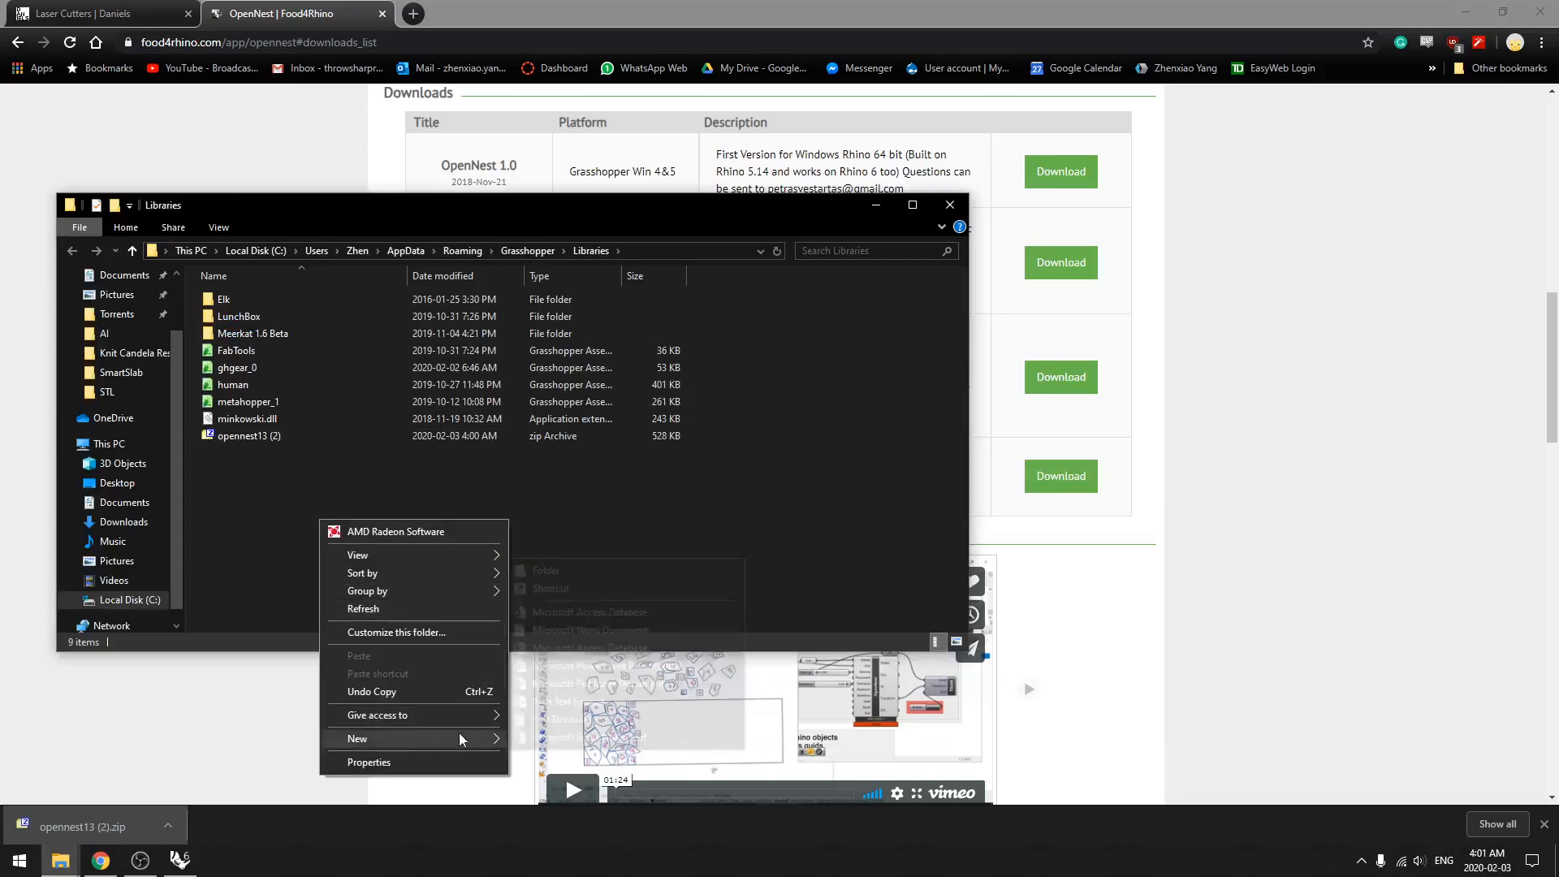
pyautogui.click(585, 571)
pyautogui.write('OpenNest')
pyautogui.press('Return')
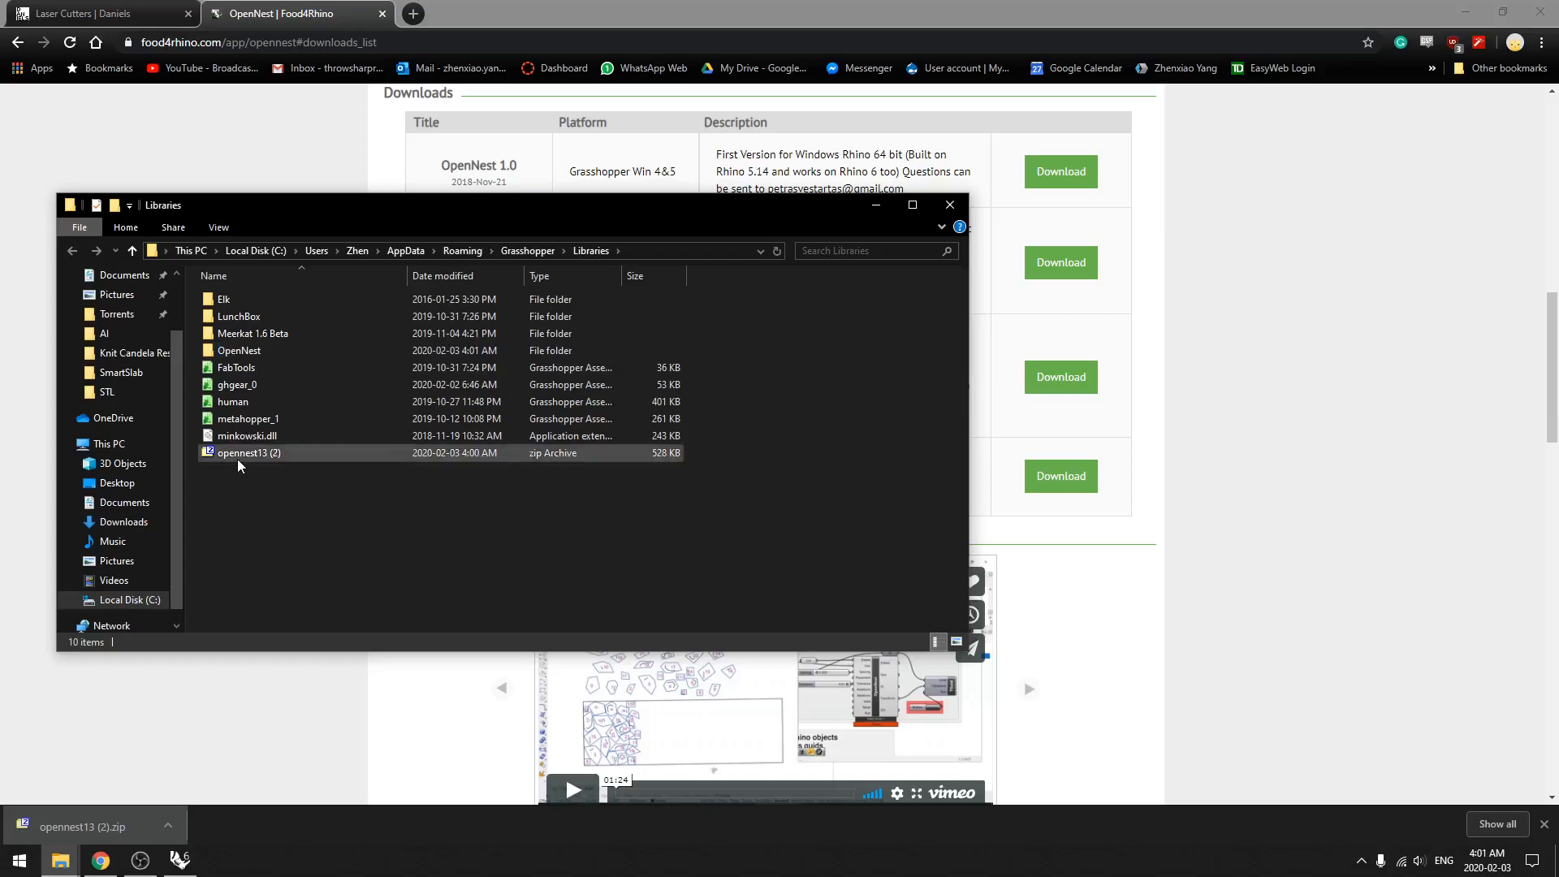
# Step: Move the opennest13 (2) archive into the OpenNest folder and extract its contents there with 7-Zip
pyautogui.click(236, 461)
pyautogui.moveTo(236, 455); pyautogui.dragTo(242, 354)
pyautogui.doubleClick(242, 354)
pyautogui.click(252, 297)
pyautogui.rightClick(251, 297)
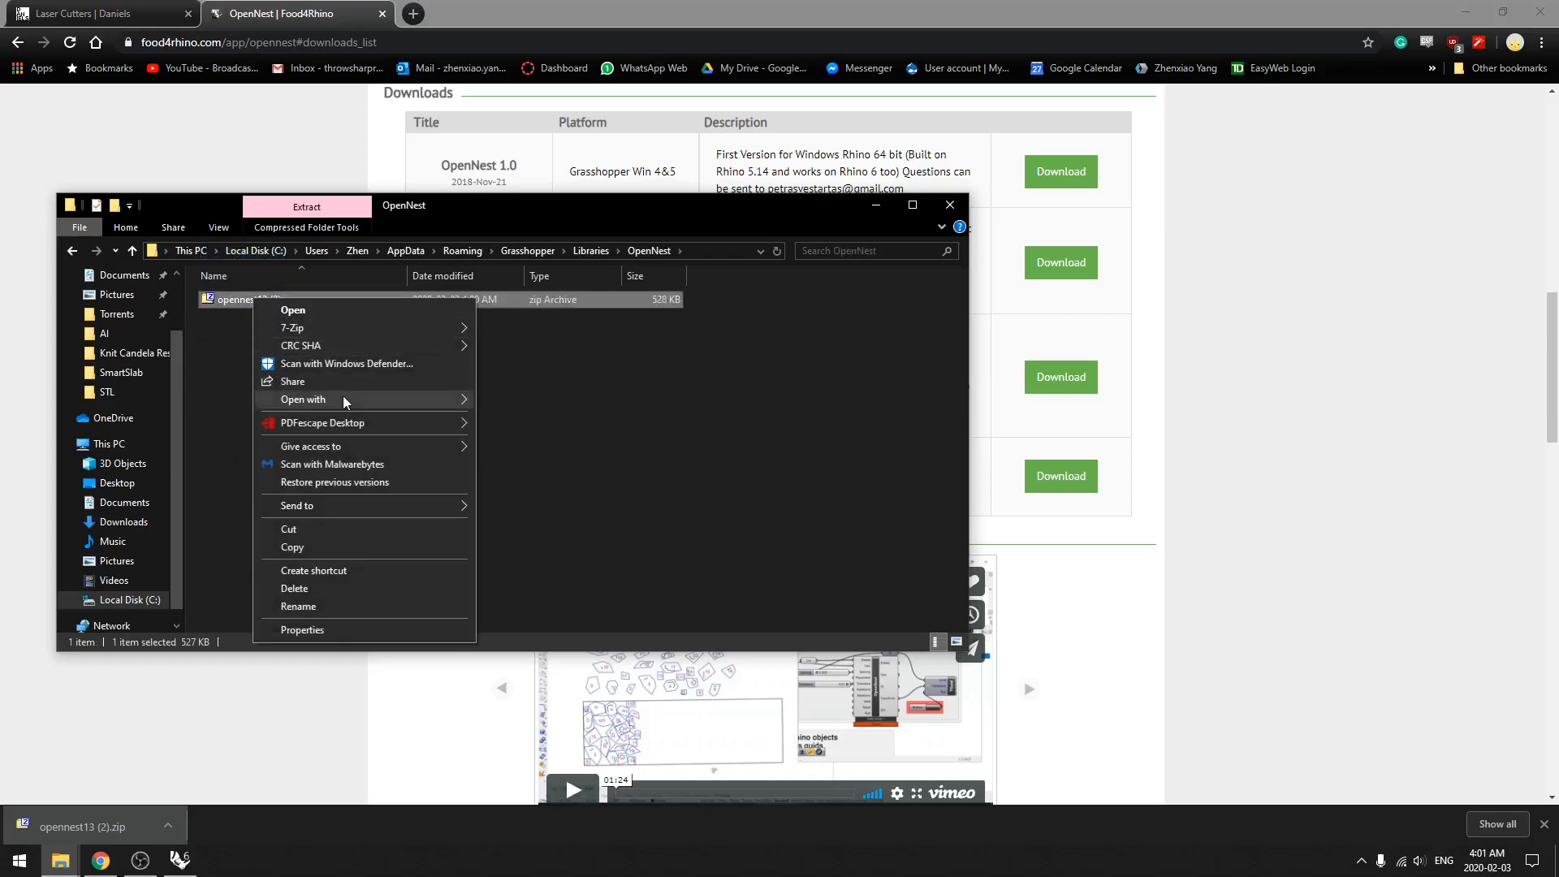
pyautogui.moveTo(338, 329)
pyautogui.click(524, 379)
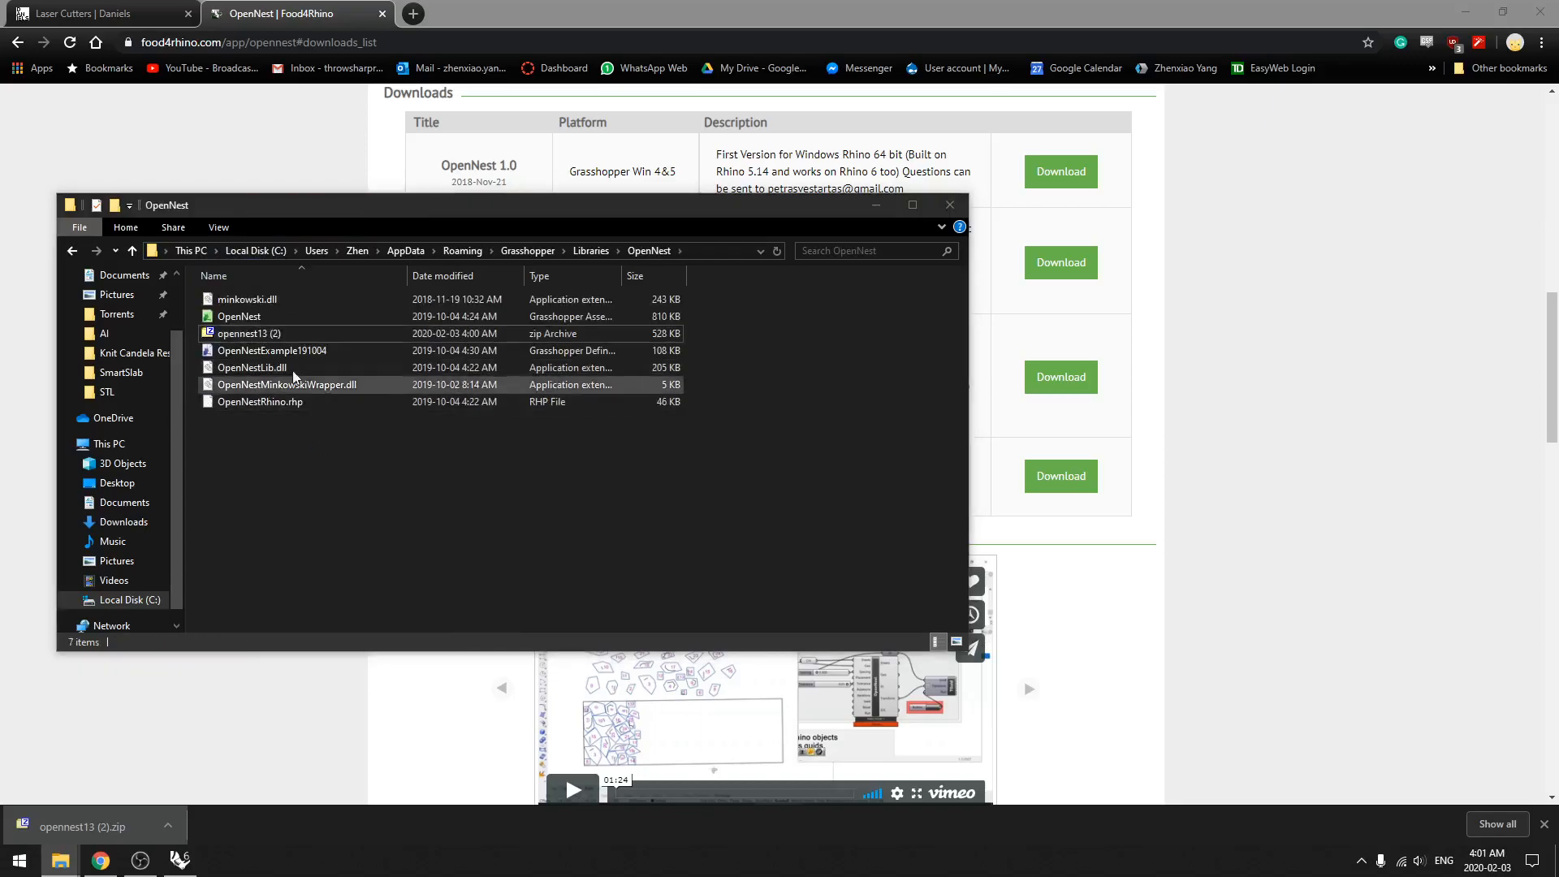
# Step: Delete the opennest13 (2) archive from the OpenNest folder and close the folder window
pyautogui.click(286, 332)
pyautogui.press('Delete')
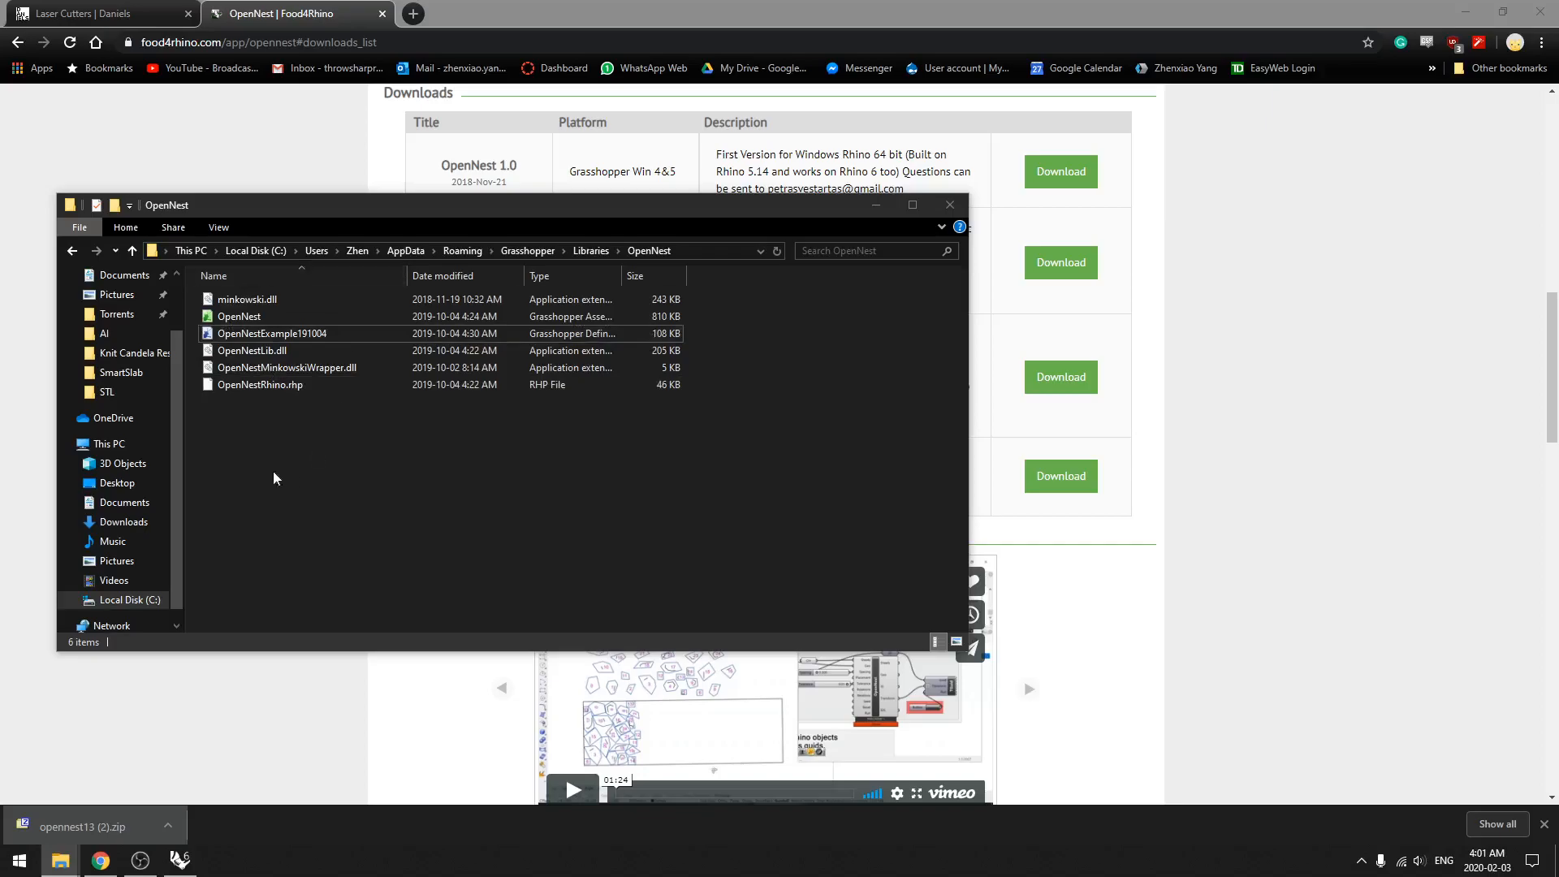
pyautogui.click(950, 205)
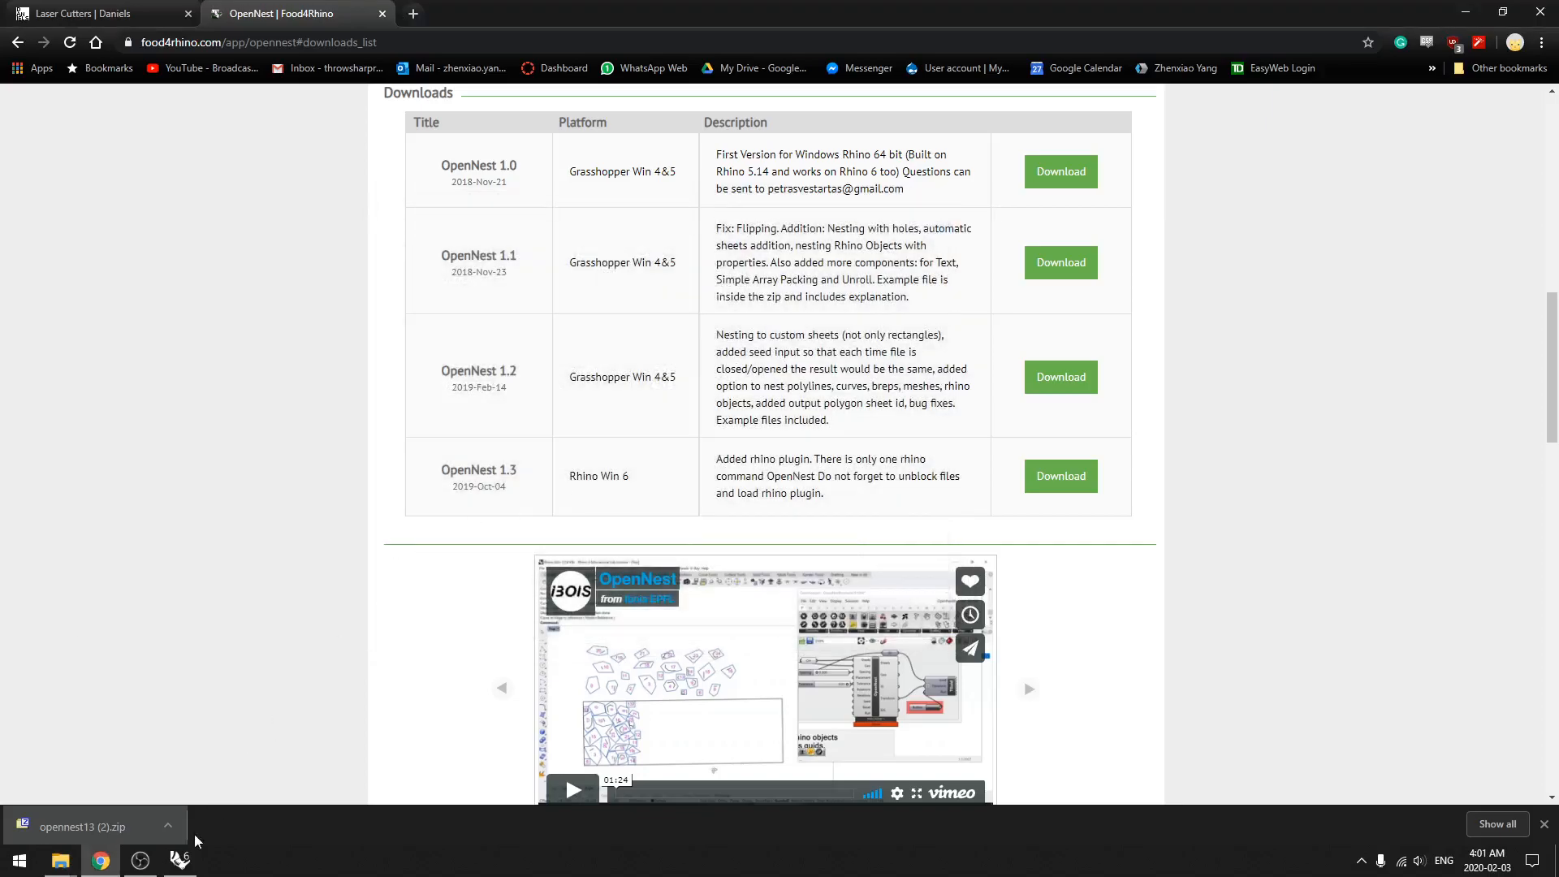
# Step: Close and restart Rhino, reopen the Untitled.3dm file, and launch Grasshopper with the AALD TUT definition
pyautogui.click(181, 859)
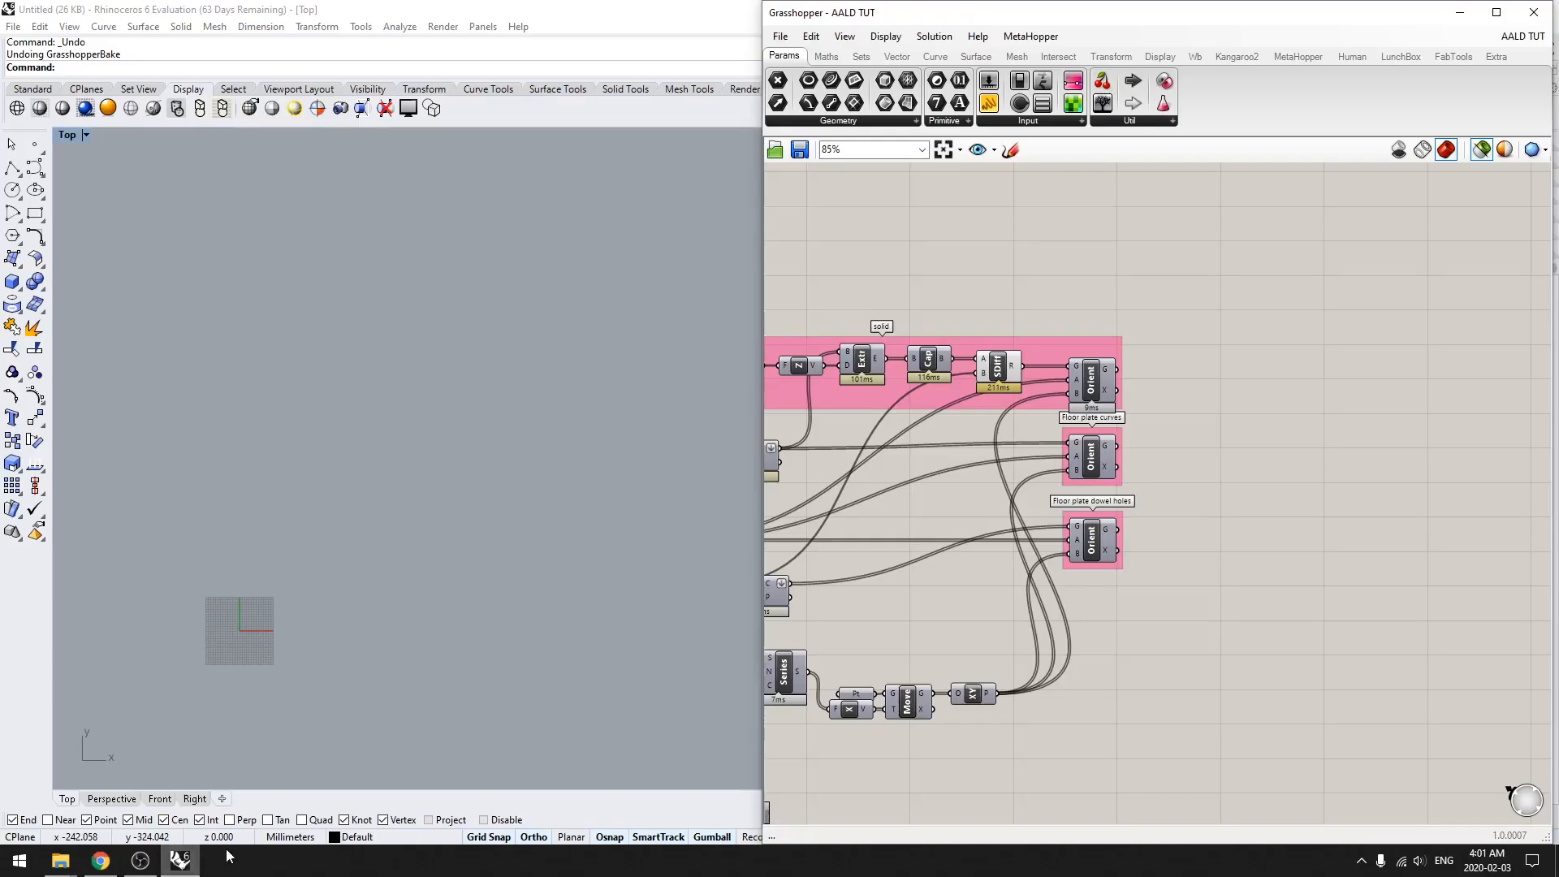
pyautogui.click(1534, 12)
pyautogui.click(1541, 8)
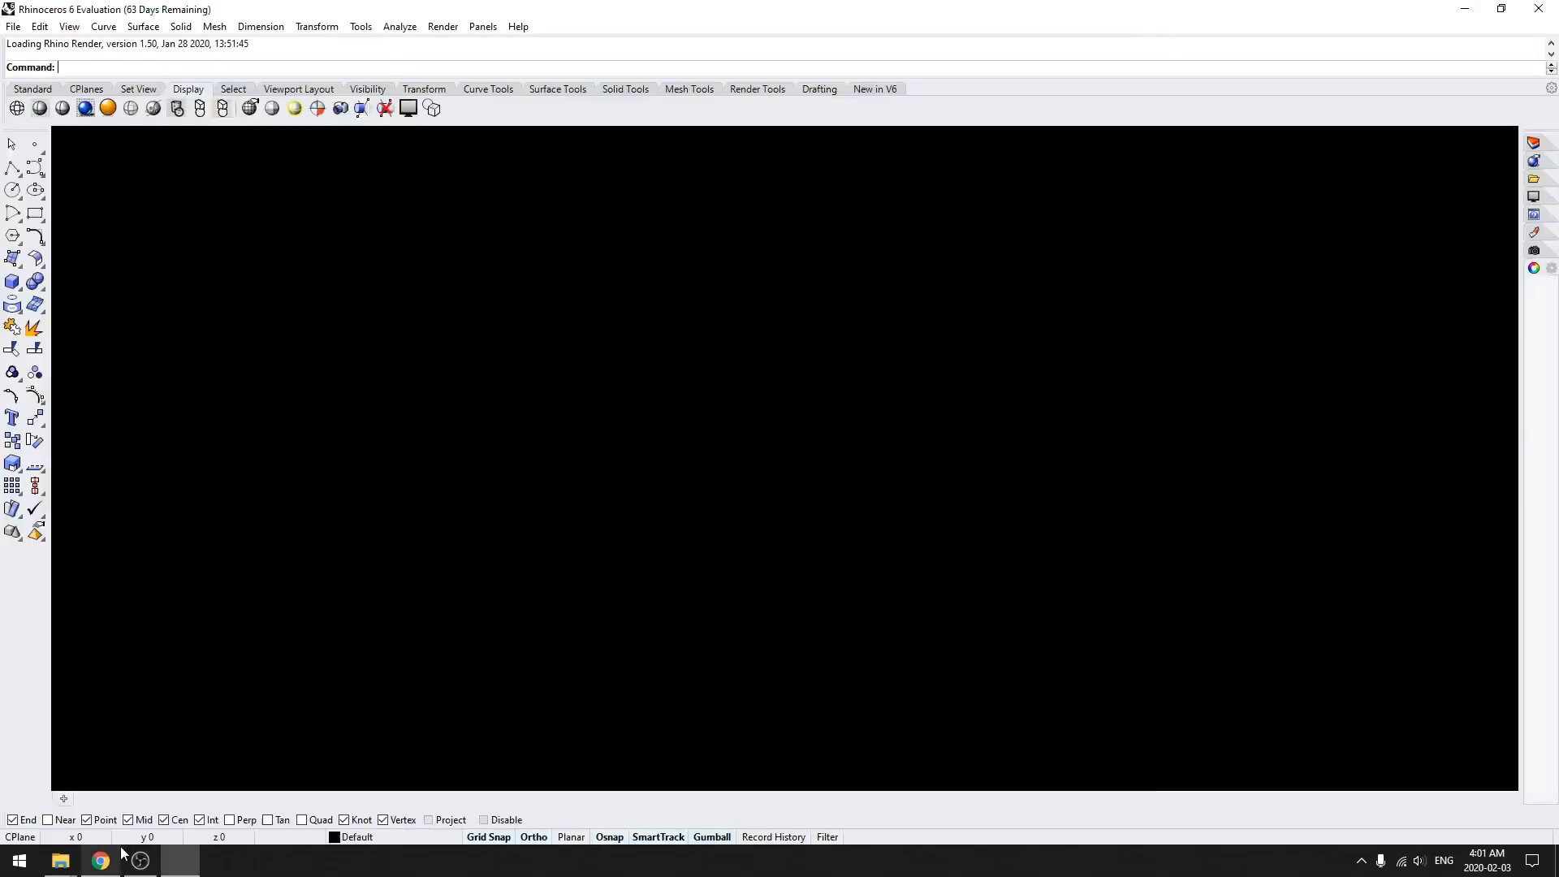
pyautogui.write('Gras')
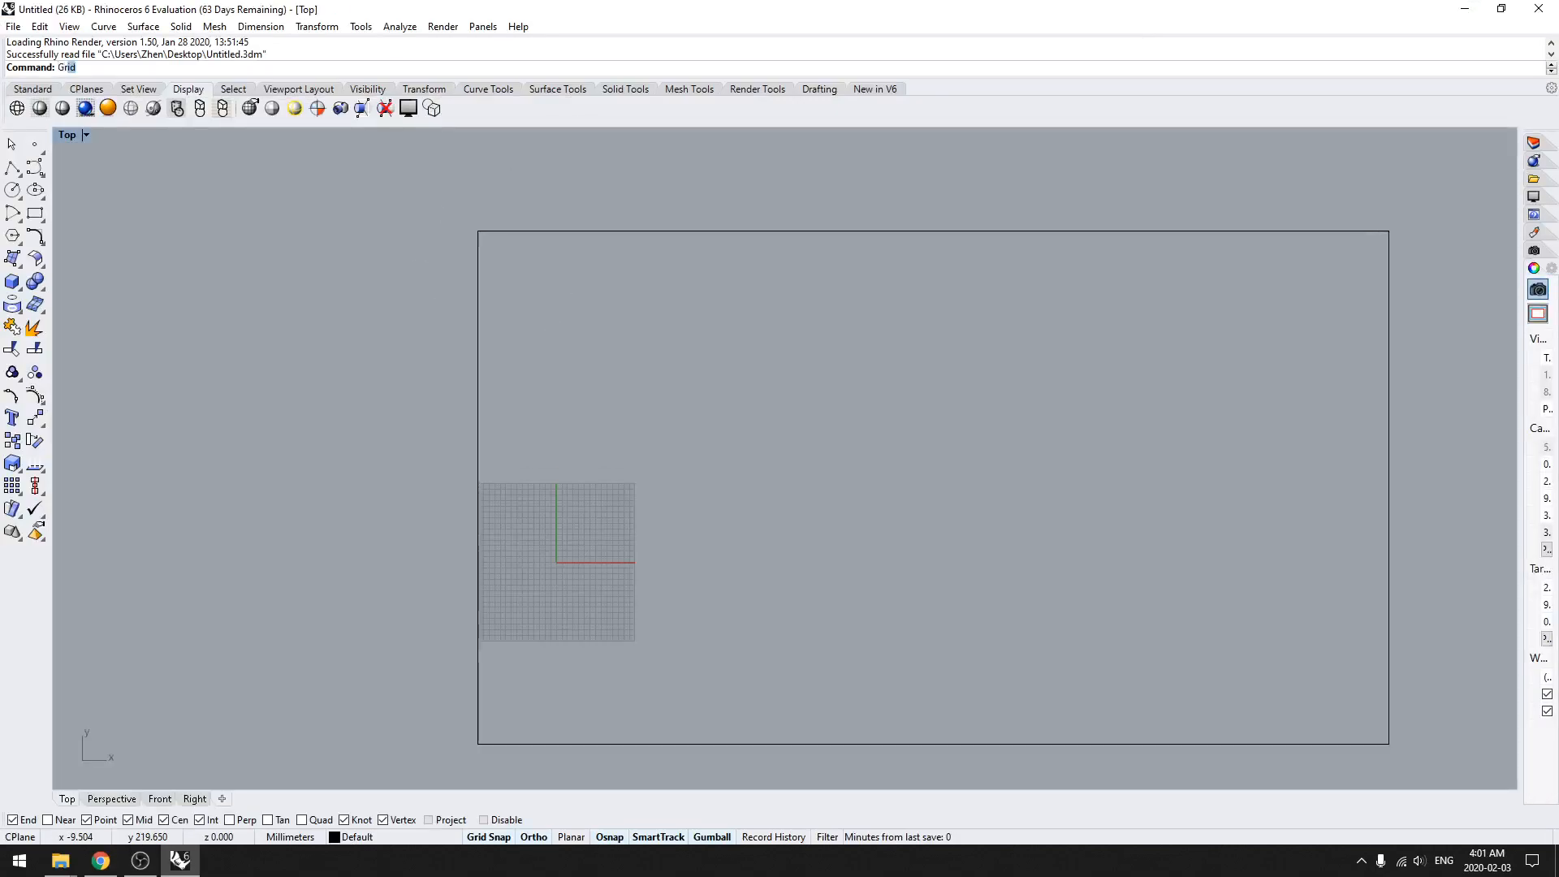
pyautogui.press('Return')
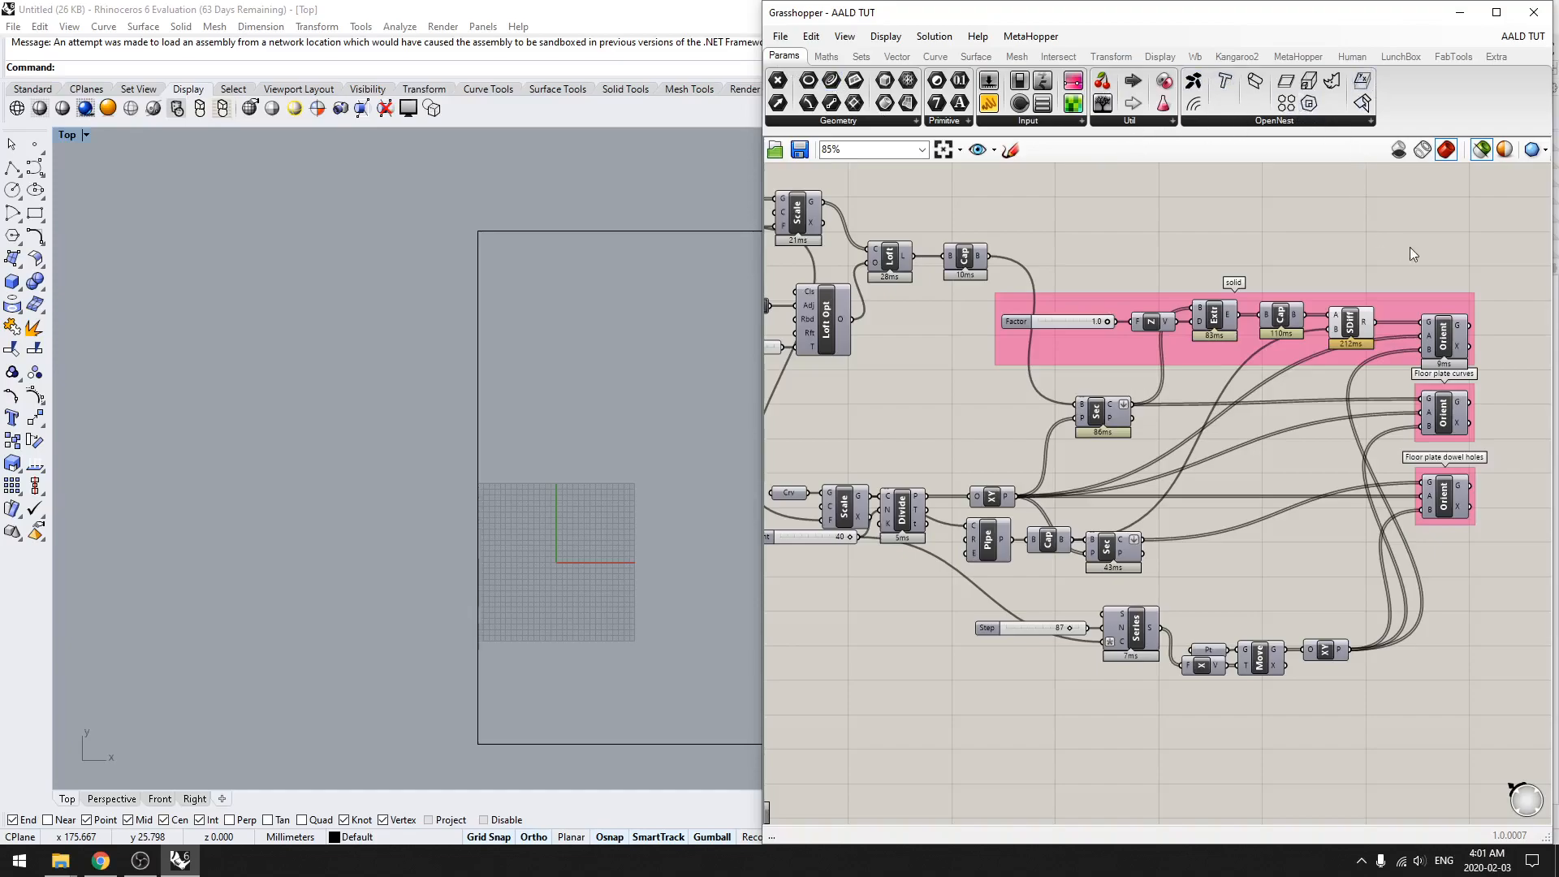
# Step: Delete the large rectangle around the grid in the Top view
pyautogui.moveTo(1436, 251); pyautogui.dragTo(1249, 258, button='right')
pyautogui.scroll(-2, 1246, 251)
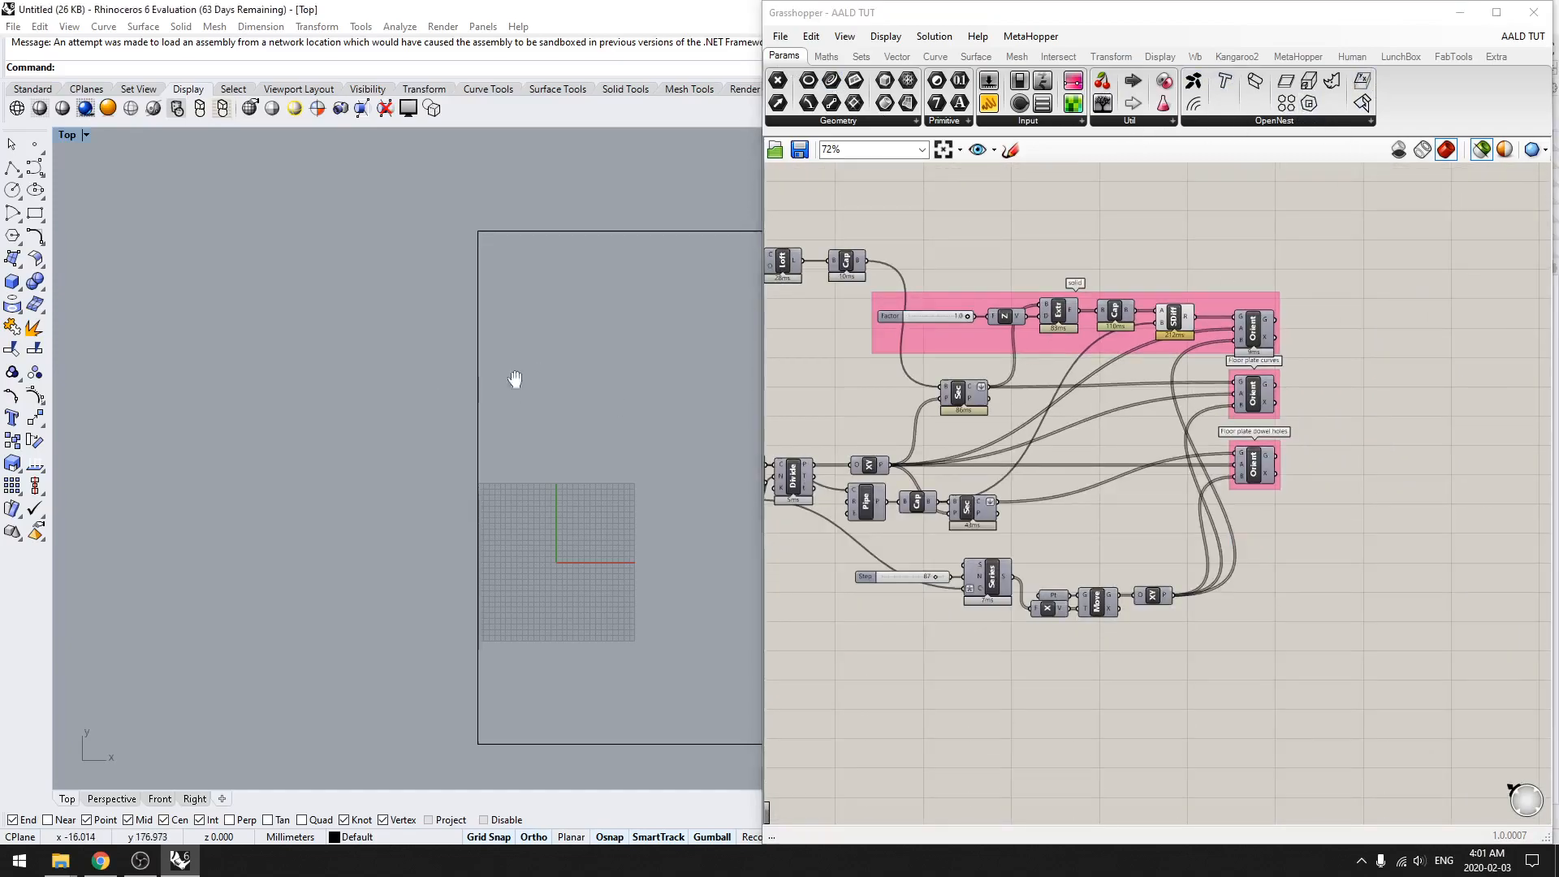
pyautogui.scroll(-3, 230, 411)
pyautogui.moveTo(386, 615); pyautogui.dragTo(227, 502)
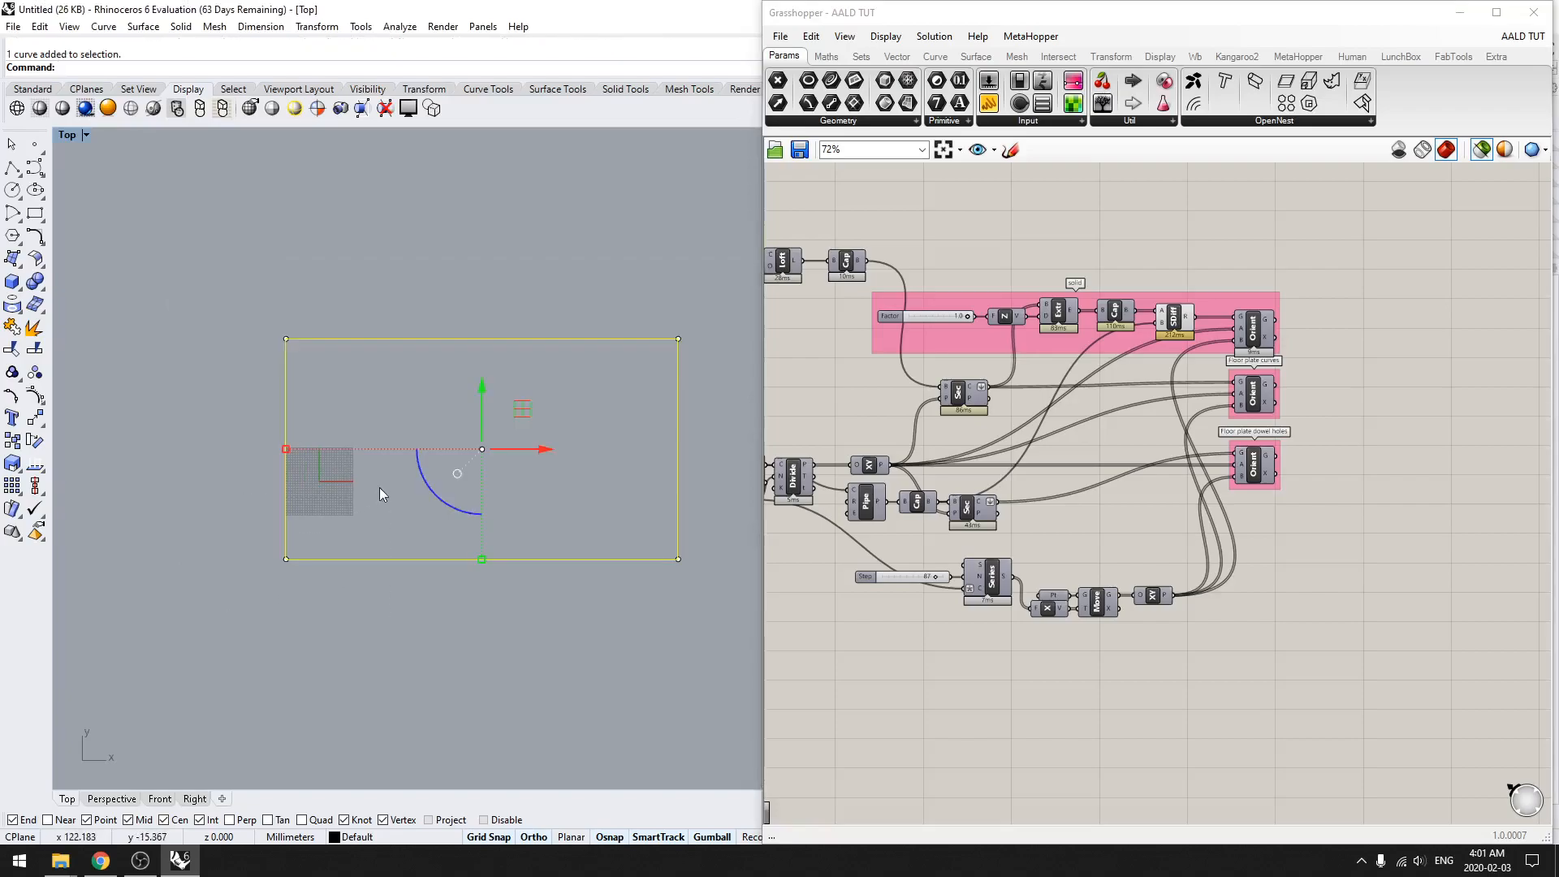
pyautogui.press('Delete')
pyautogui.scroll(3, 375, 512)
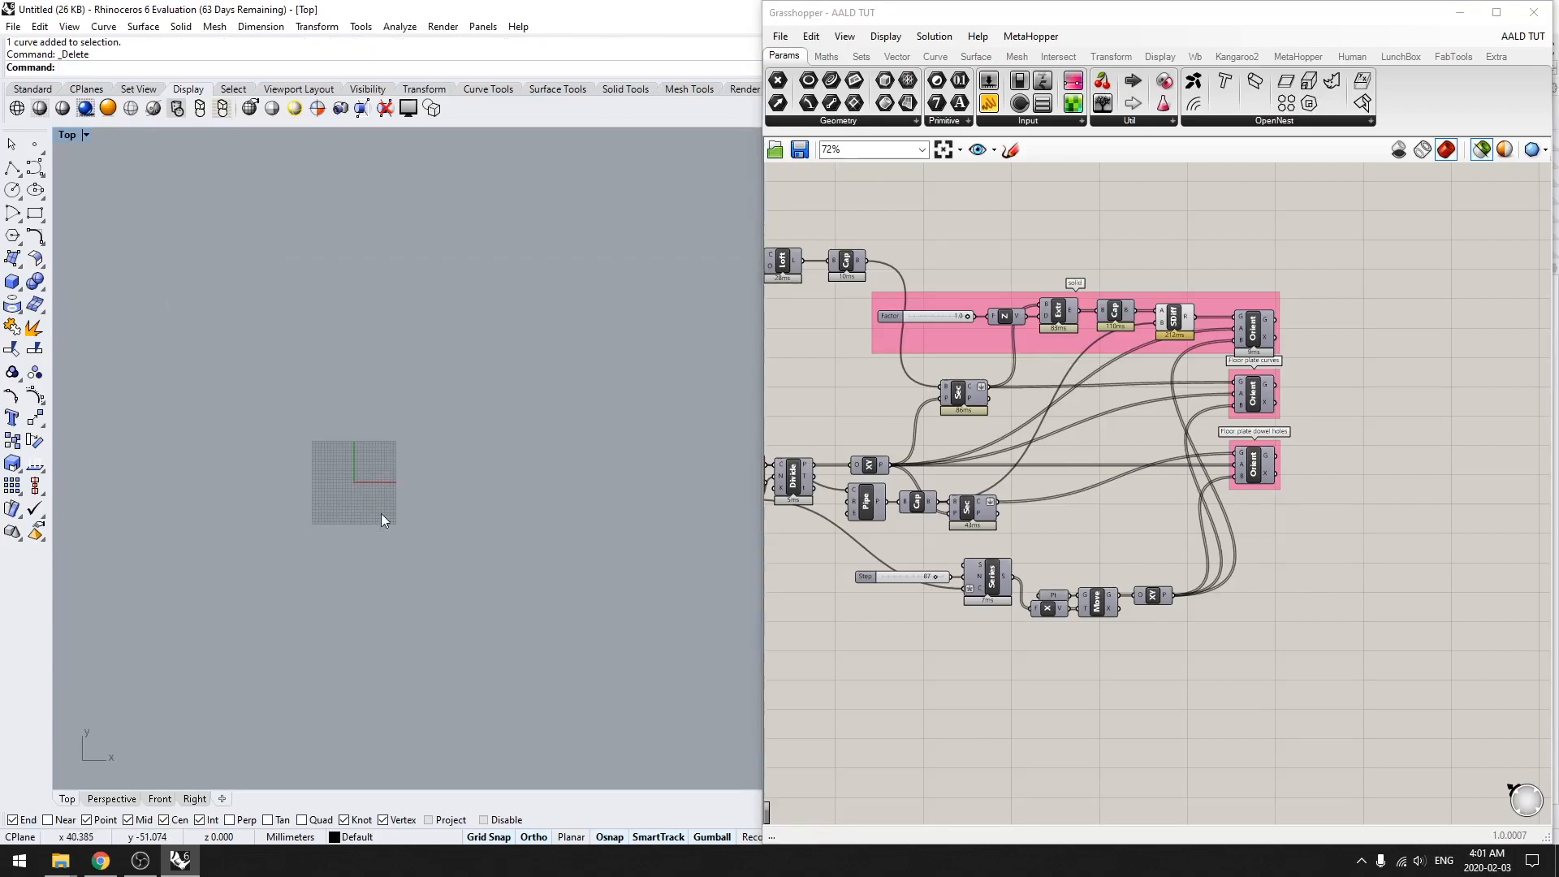
# Step: Switch Rhino to the Perspective view and preview the capped loft by selecting its Cap component in Grasshopper
pyautogui.click(99, 800)
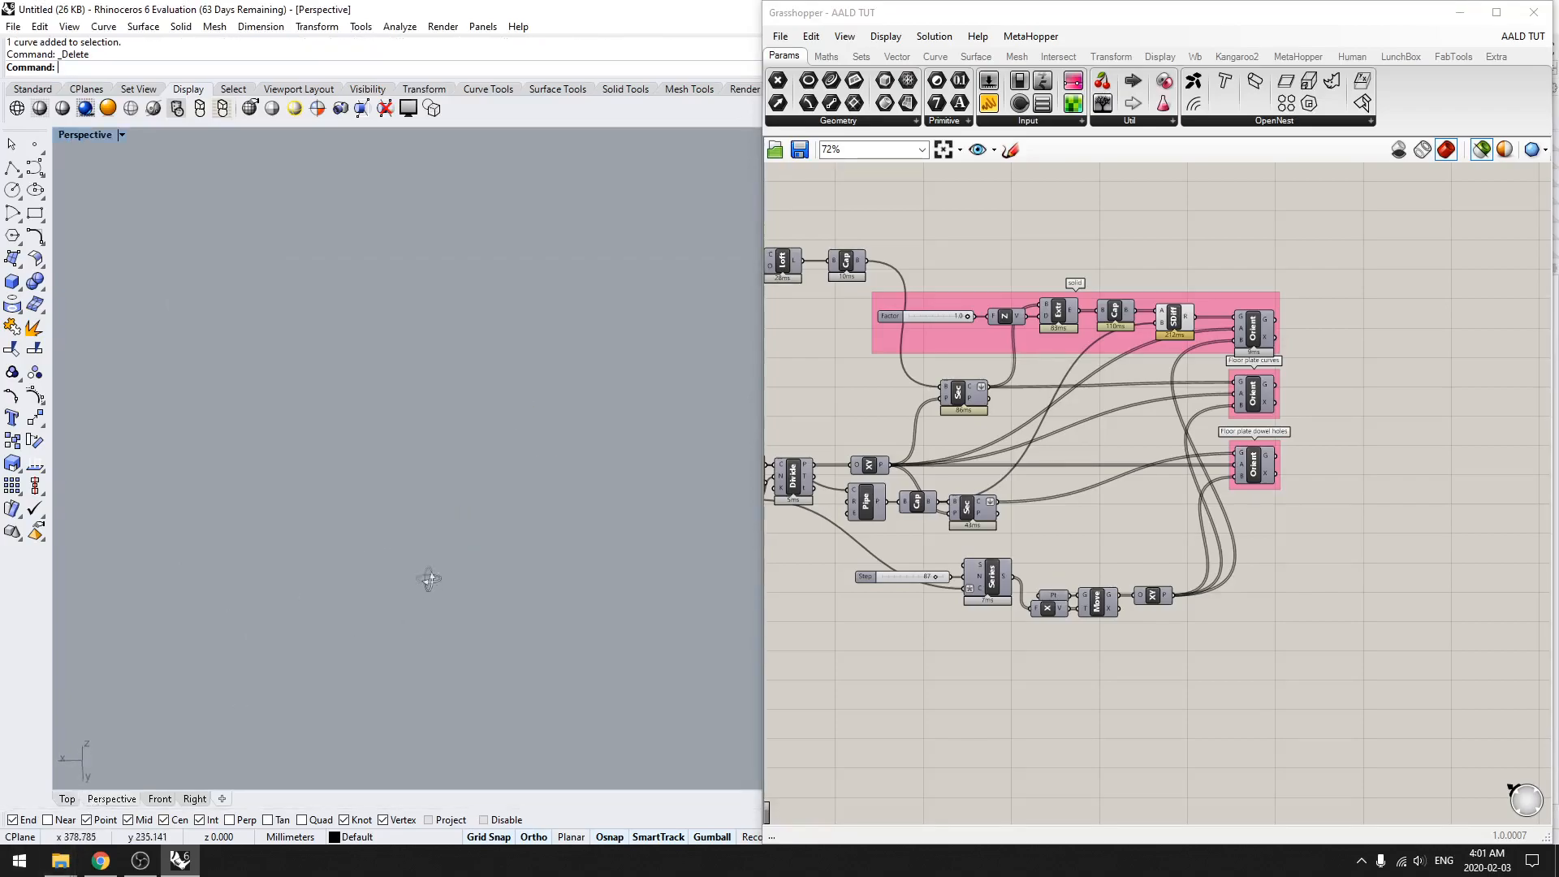
pyautogui.moveTo(436, 577); pyautogui.dragTo(594, 662, button='right')
pyautogui.rightClick(617, 579)
pyautogui.keyDown('shift'); pyautogui.moveTo(618, 578); pyautogui.dragTo(333, 545, button='right'); pyautogui.keyUp('shift')
pyautogui.scroll(6, 322, 605)
pyautogui.keyDown('shift'); pyautogui.moveTo(257, 640); pyautogui.dragTo(444, 571, button='right'); pyautogui.keyUp('shift')
pyautogui.click(858, 270)
# Step: Fit the Rhino window beside Grasshopper and frame the whole twisted tower in the Perspective view
pyautogui.keyDown('shift'); pyautogui.moveTo(329, 527); pyautogui.dragTo(536, 504, button='right'); pyautogui.keyUp('shift')
pyautogui.scroll(-7, 383, 538)
pyautogui.hotkey('ctrl', 'w')
pyautogui.moveTo(521, 574); pyautogui.dragTo(285, 238)
pyautogui.moveTo(429, 423); pyautogui.dragTo(323, 417, button='right')
pyautogui.scroll(-2, 258, 446)
pyautogui.keyDown('shift'); pyautogui.moveTo(546, 489); pyautogui.dragTo(246, 463, button='right'); pyautogui.keyUp('shift')
pyautogui.moveTo(380, 6); pyautogui.dragTo(0, 223)
pyautogui.click(499, 335)
pyautogui.moveTo(464, 429); pyautogui.dragTo(485, 409, button='right')
pyautogui.keyDown('shift'); pyautogui.moveTo(268, 560); pyautogui.dragTo(458, 581, button='right'); pyautogui.keyUp('shift')
pyautogui.scroll(-4, 432, 578)
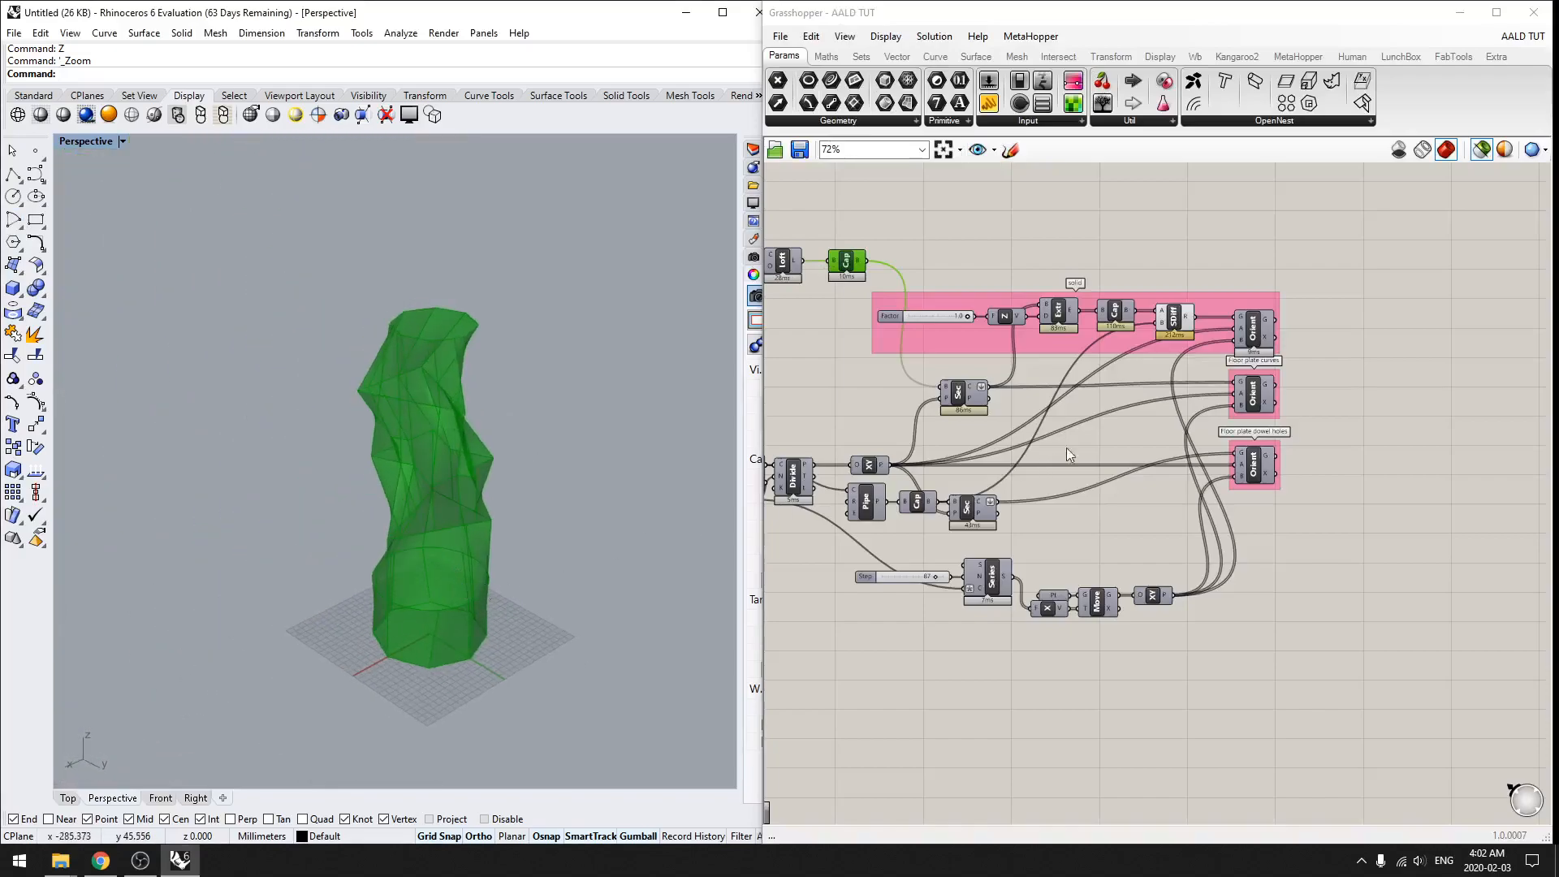
# Step: Preview the tower's floor contour curves by selecting the section component fed by the capped loft
pyautogui.scroll(2, 1022, 365)
pyautogui.click(966, 403)
pyautogui.moveTo(408, 506)
pyautogui.keyDown('shift'); pyautogui.mouseDown(button='right')
pyautogui.moveTo(363, 480)
pyautogui.moveTo(408, 526)
pyautogui.mouseUp(button='right'); pyautogui.keyUp('shift')
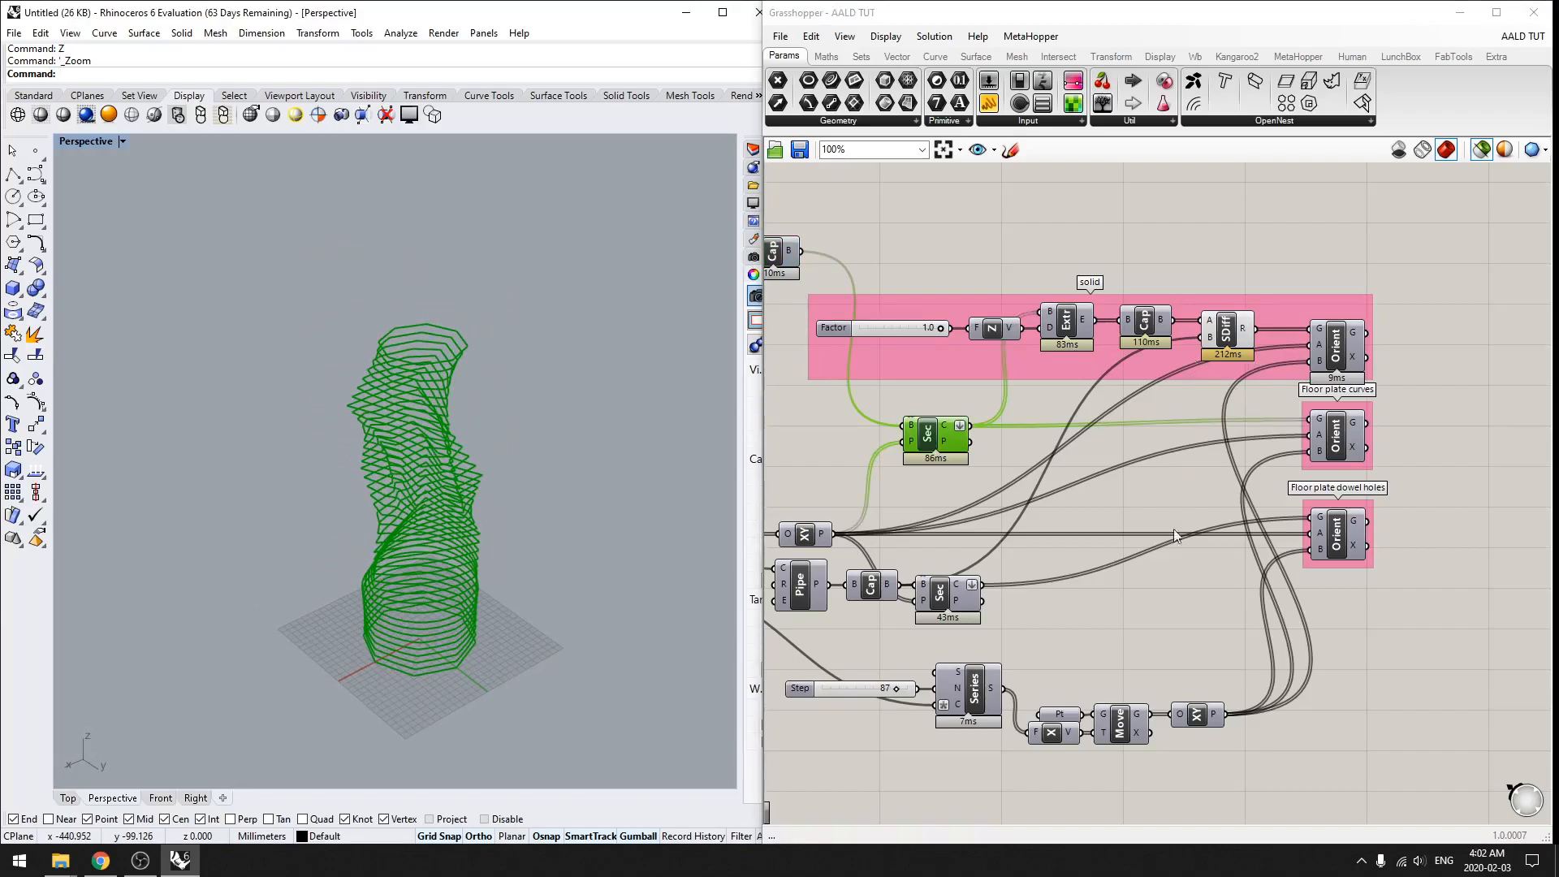
pyautogui.moveTo(469, 543); pyautogui.dragTo(619, 412, button='right')
pyautogui.scroll(4, 478, 457)
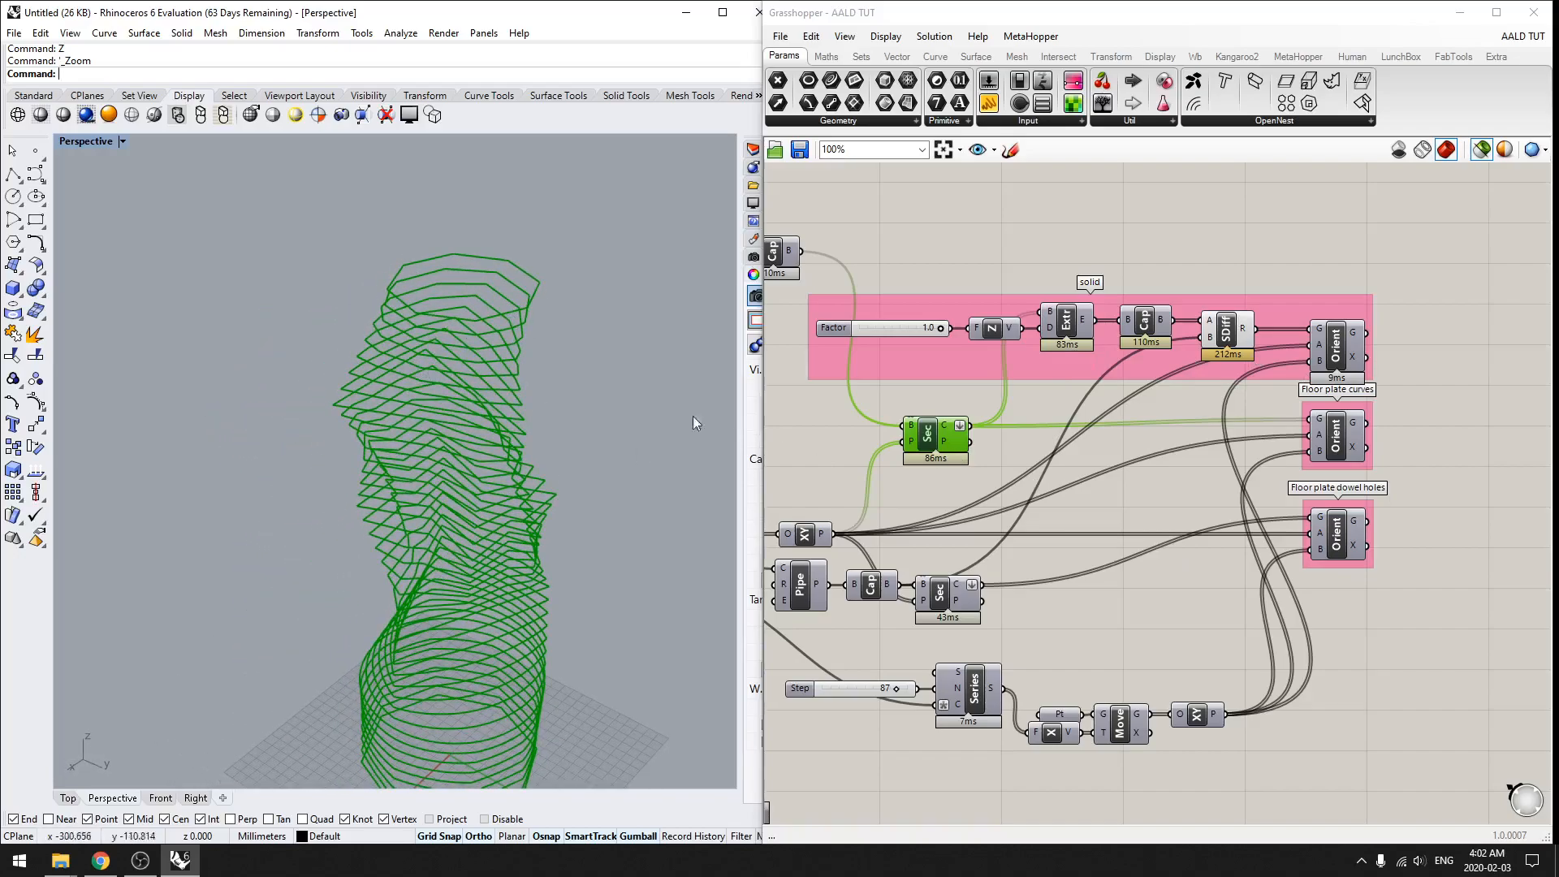
# Step: Preview the extruded, capped and solid-difference floor plates by selecting each component of the solid group in turn
pyautogui.click(1065, 325)
pyautogui.click(1146, 324)
pyautogui.click(1226, 329)
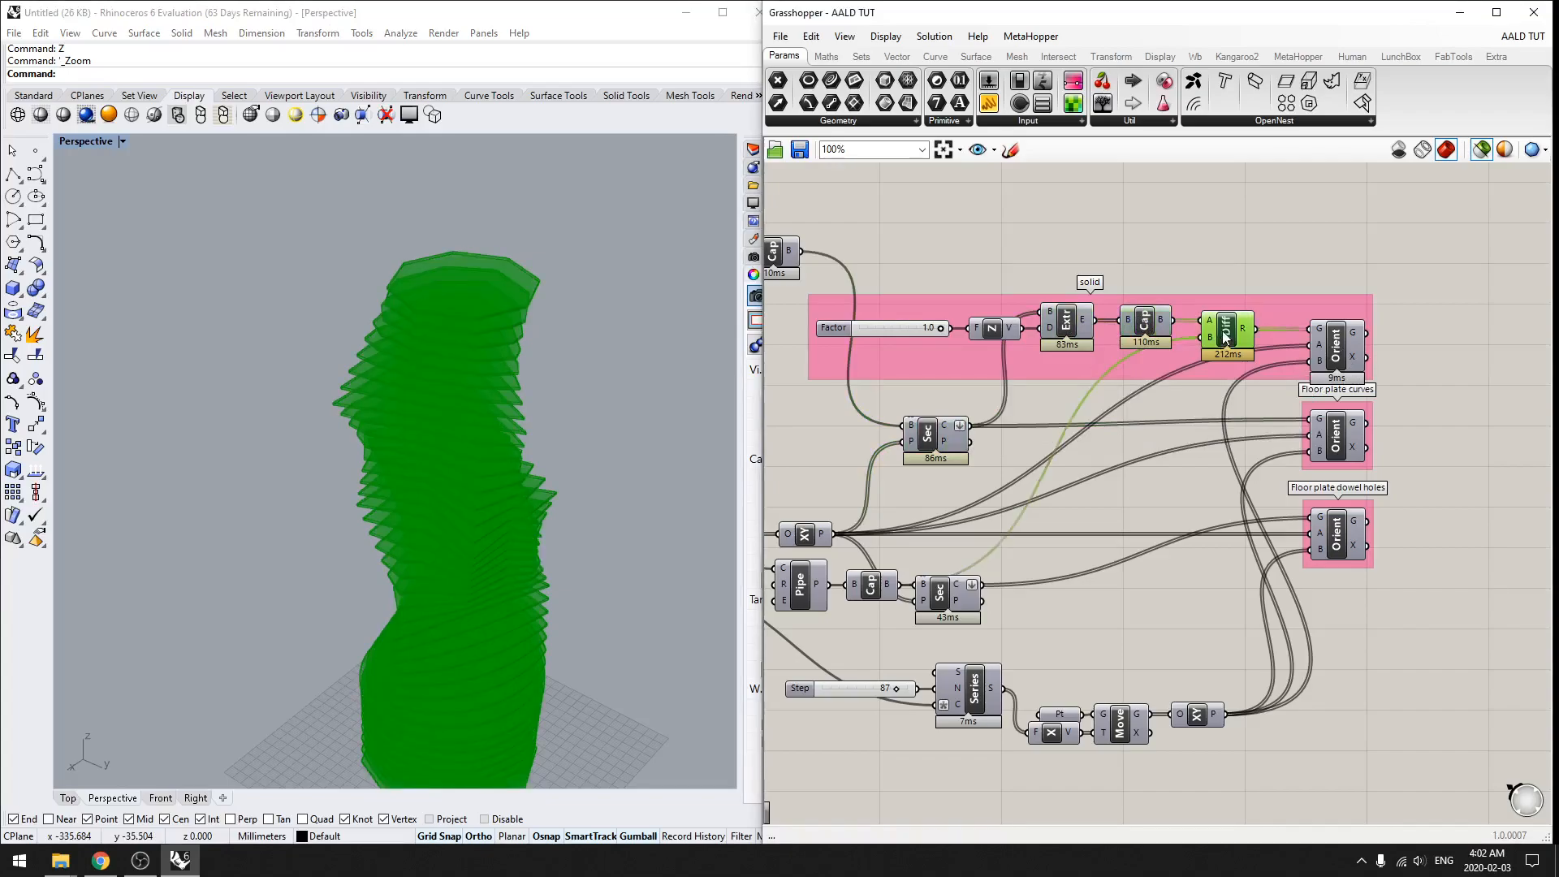
# Step: Place an OpenNest component on the empty canvas beyond the three Orient components
pyautogui.moveTo(471, 382); pyautogui.dragTo(461, 428, button='right')
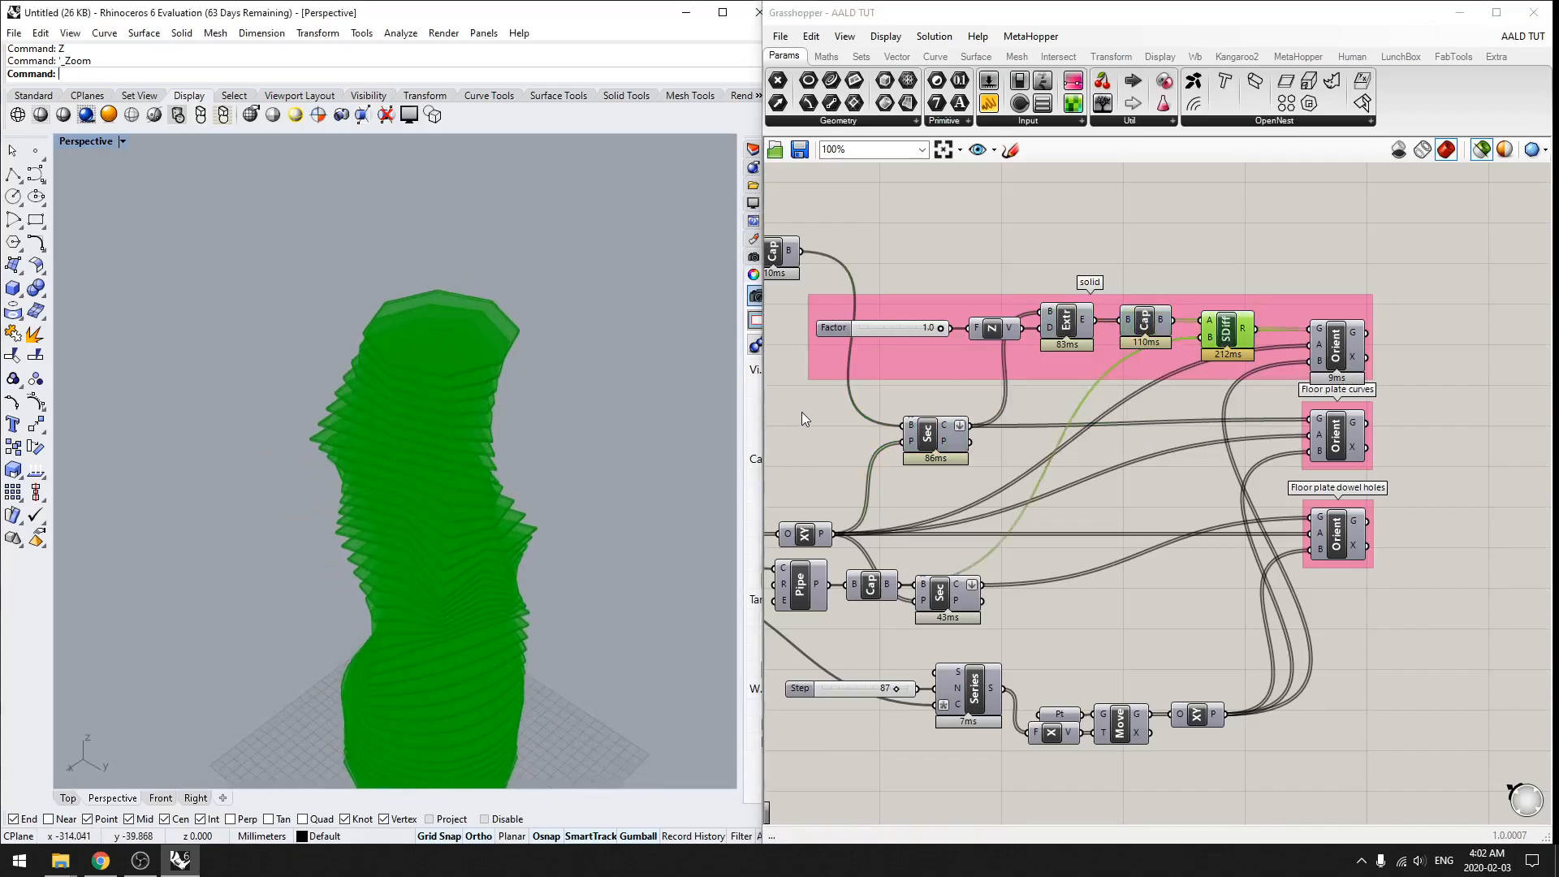
pyautogui.moveTo(572, 501); pyautogui.dragTo(549, 477, button='right')
pyautogui.click(821, 426)
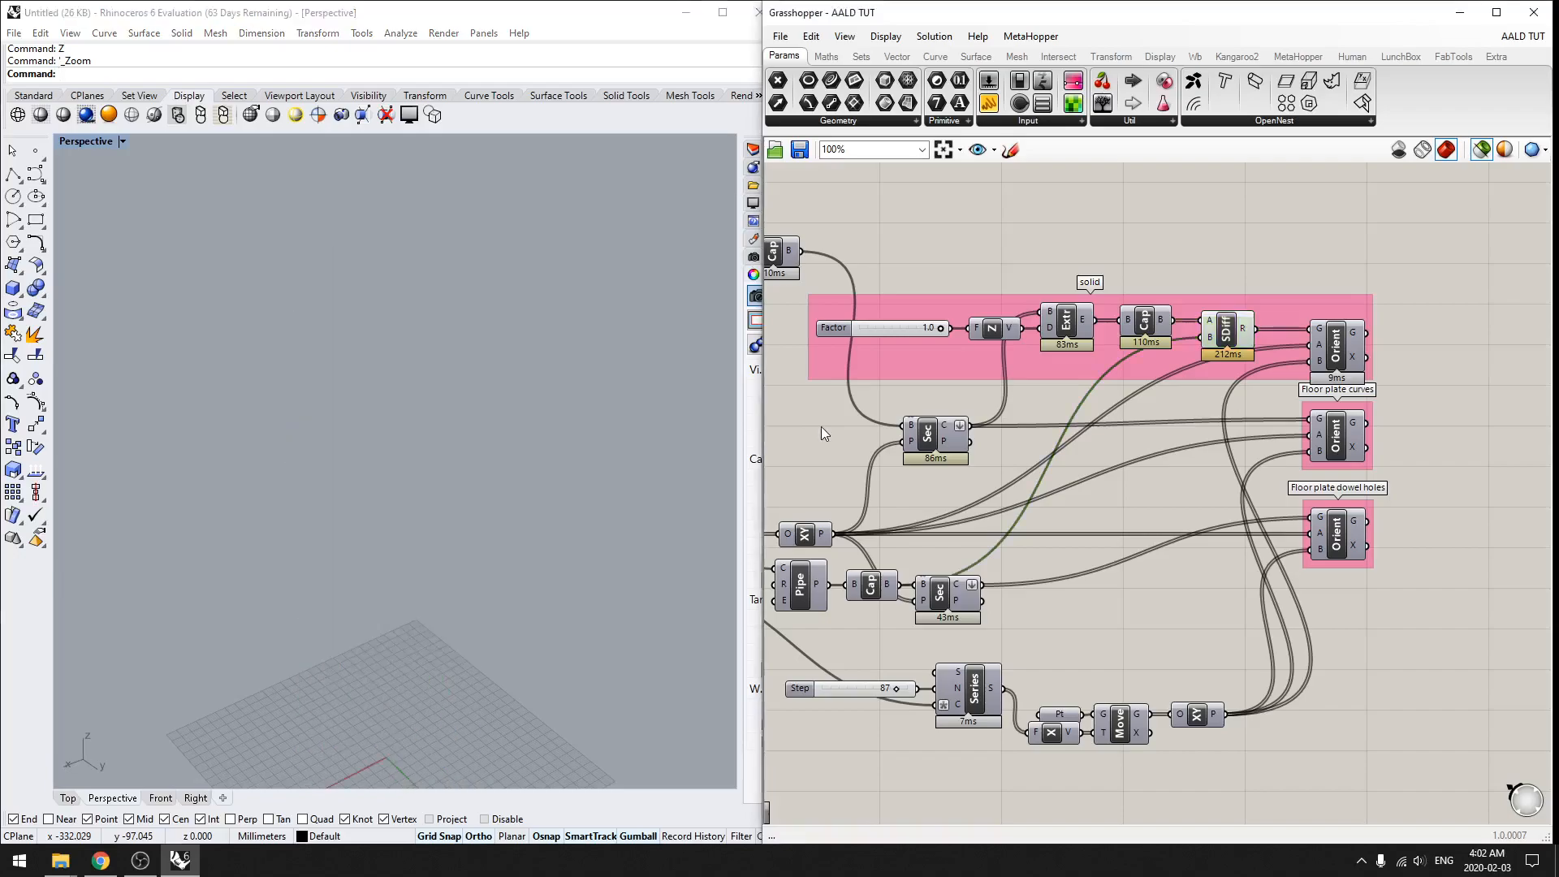
pyautogui.scroll(-3, 822, 426)
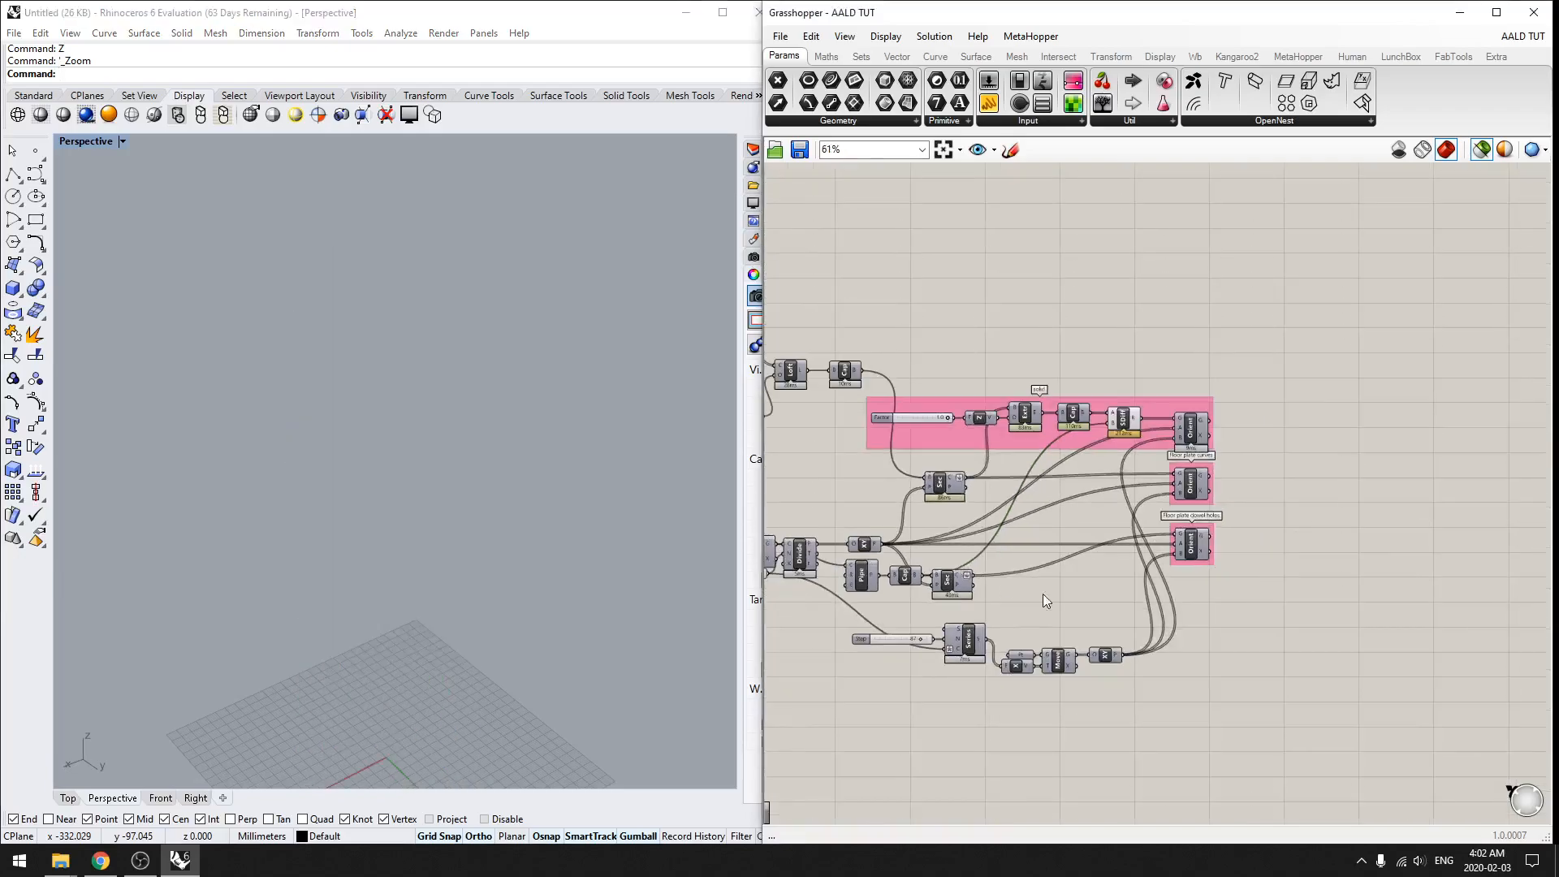
pyautogui.click(1280, 121)
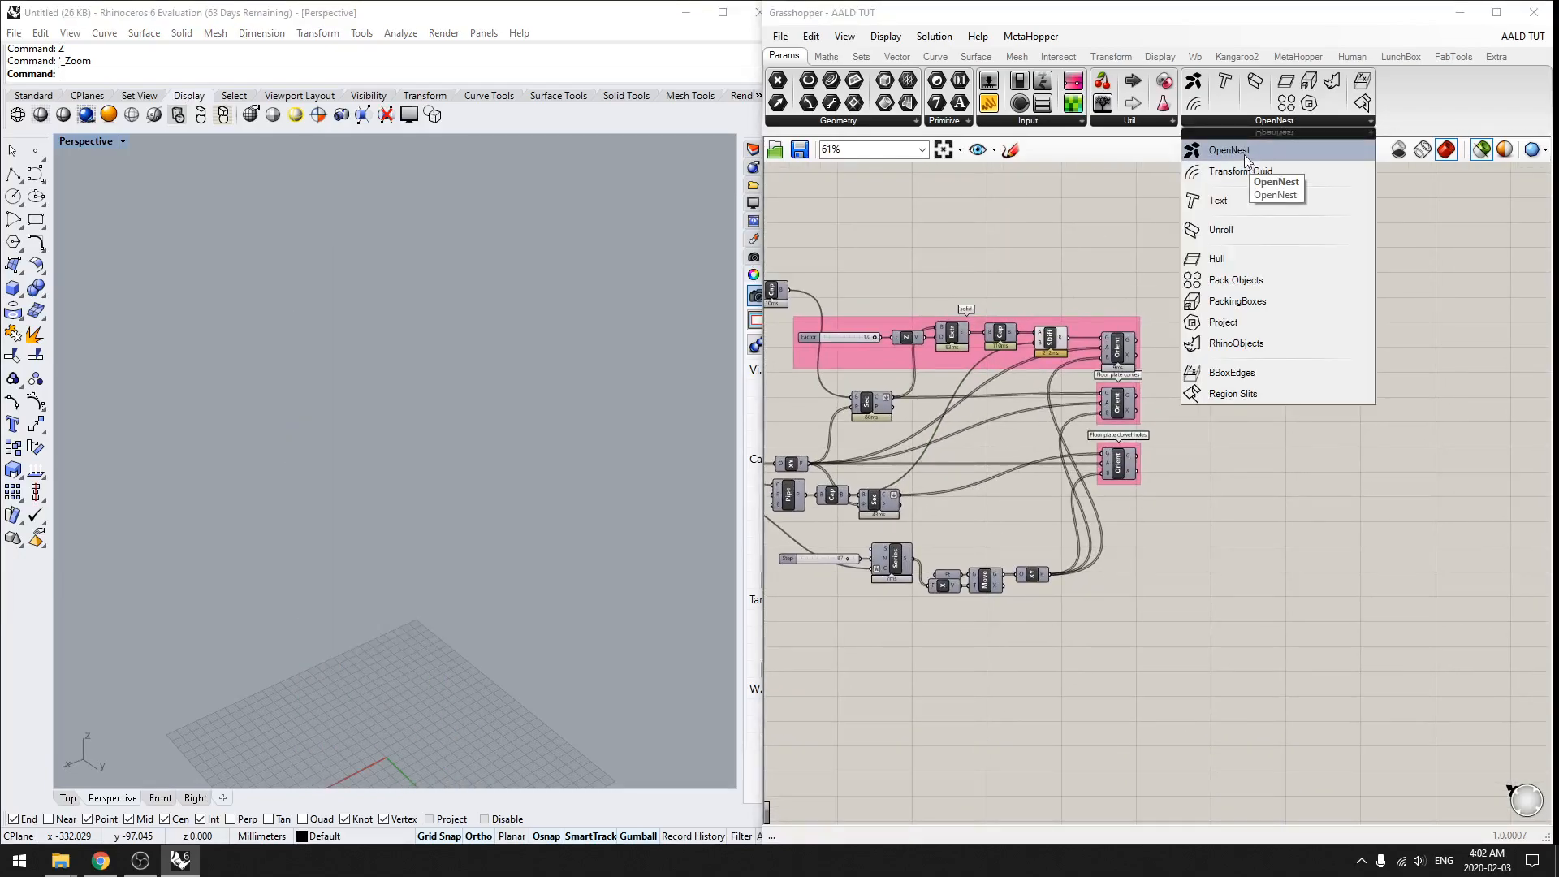
pyautogui.moveTo(1247, 151); pyautogui.dragTo(1305, 347)
pyautogui.click(1279, 383)
pyautogui.scroll(5, 1275, 378)
pyautogui.moveTo(1254, 416)
pyautogui.mouseDown()
pyautogui.moveTo(1303, 377)
pyautogui.moveTo(1271, 392)
pyautogui.mouseUp()
pyautogui.moveTo(1152, 372); pyautogui.dragTo(1098, 378, button='right')
pyautogui.scroll(-2, 1098, 377)
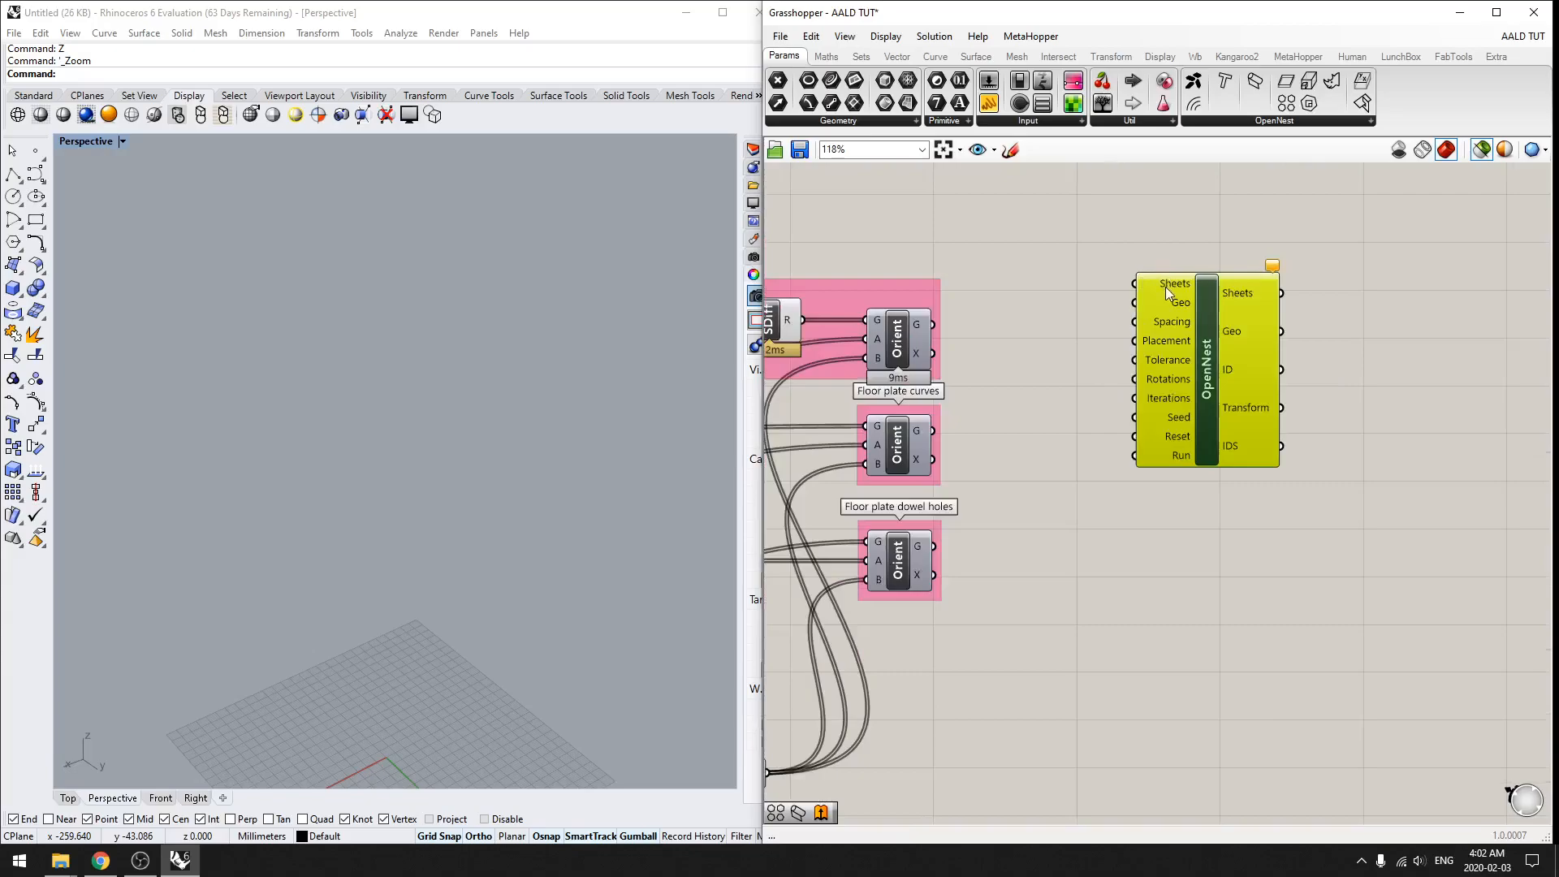
pyautogui.keyDown('shift'); pyautogui.moveTo(478, 661); pyautogui.dragTo(466, 491, button='right'); pyautogui.keyUp('shift')
pyautogui.moveTo(466, 491); pyautogui.dragTo(428, 522, button='right')
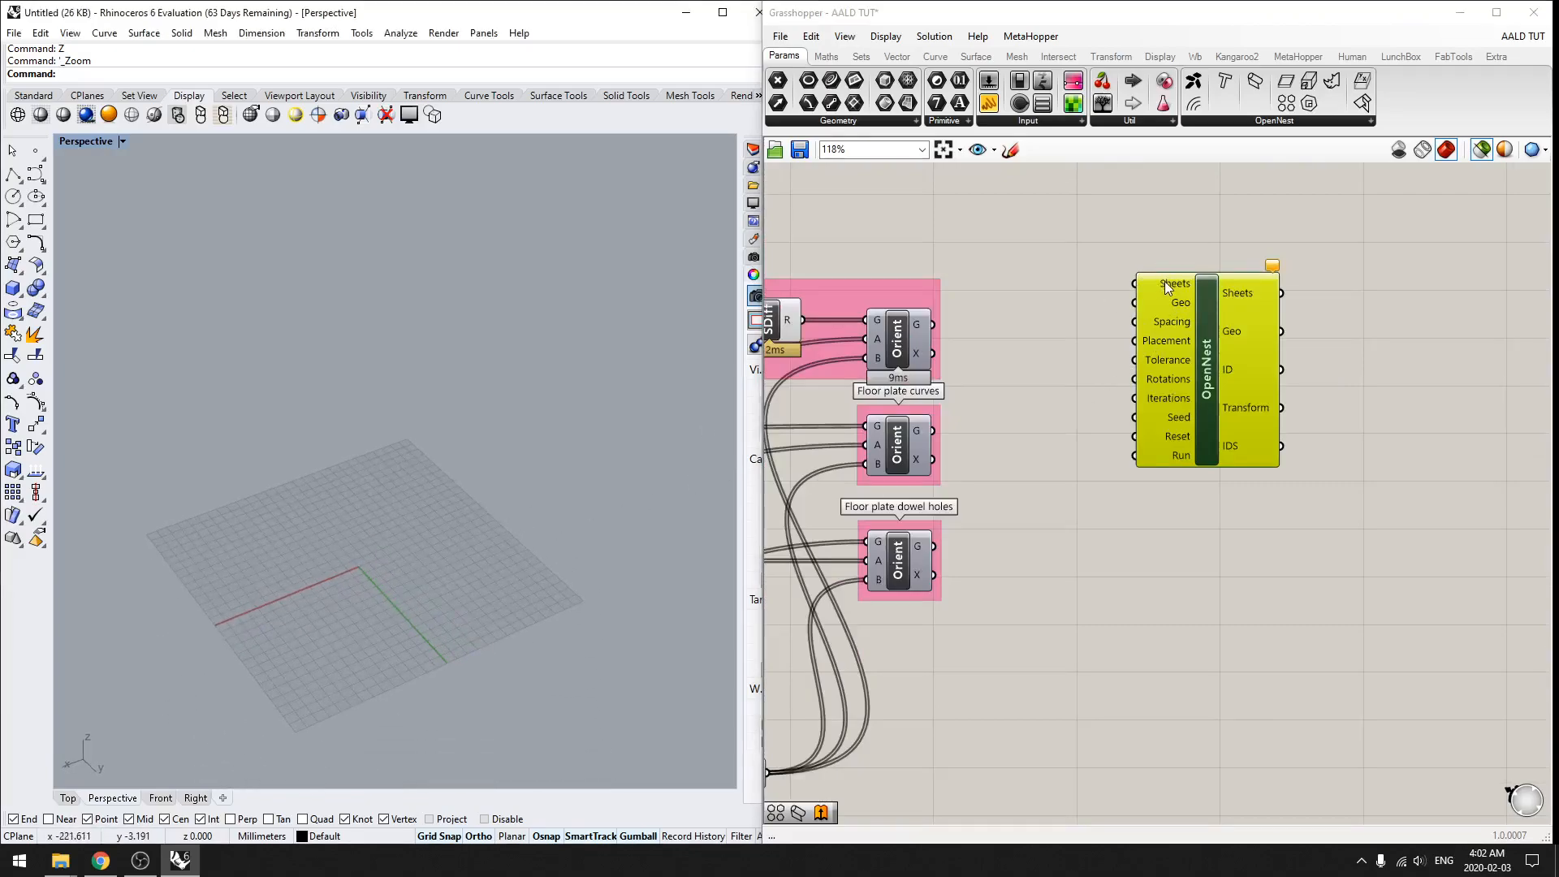
pyautogui.moveTo(1164, 282)
pyautogui.moveTo(1194, 355); pyautogui.dragTo(1222, 355)
# Step: Start a Rectangle in the Perspective view and place its first corner just outside the grid
pyautogui.moveTo(331, 501); pyautogui.dragTo(235, 532, button='right')
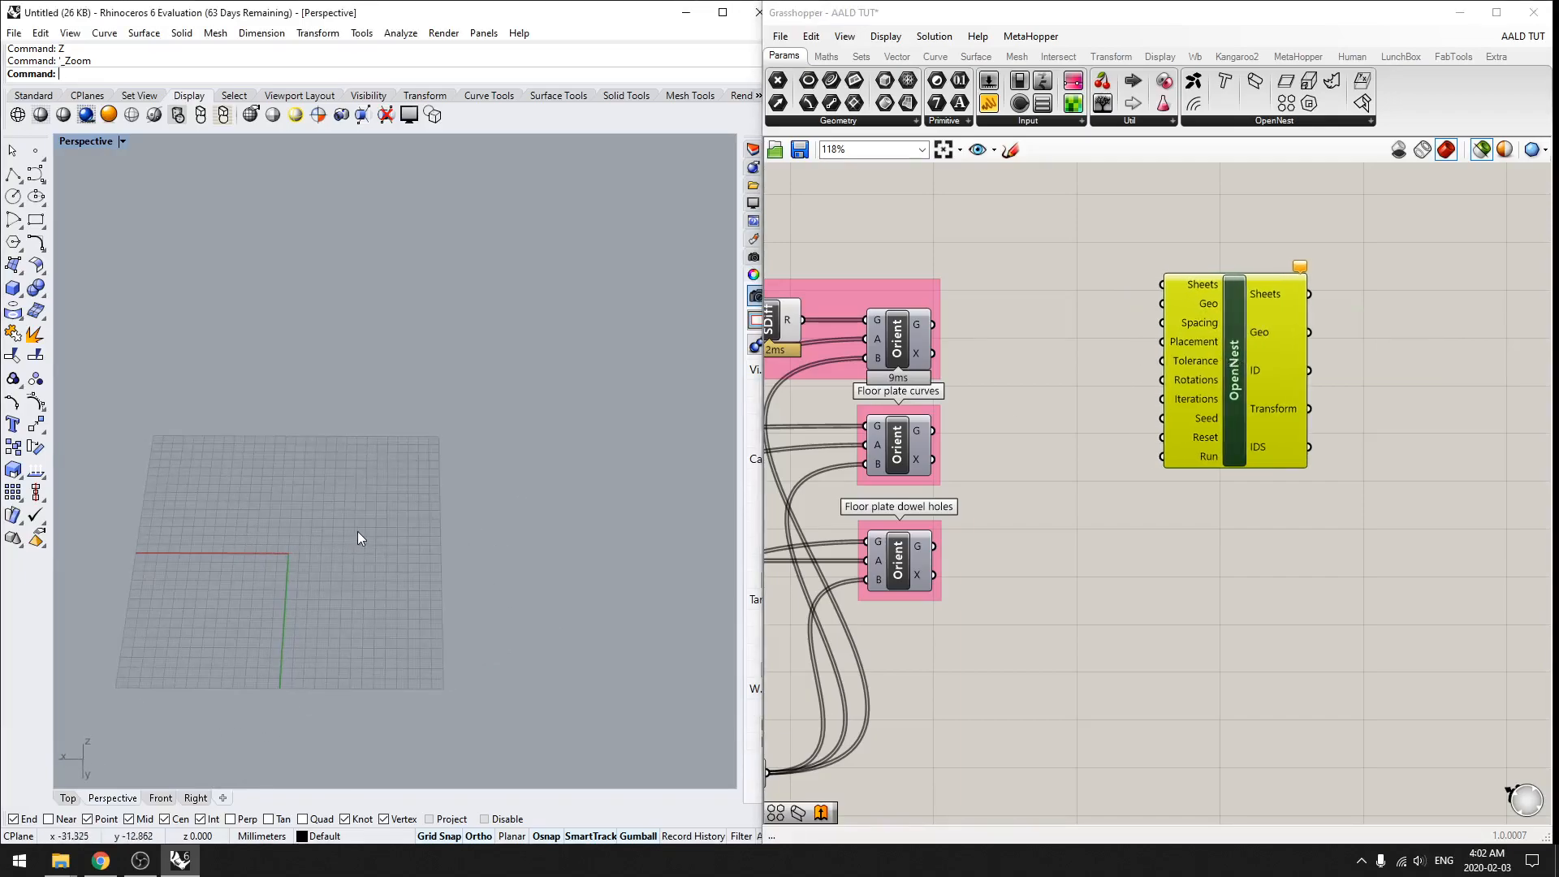
pyautogui.keyDown('shift'); pyautogui.moveTo(495, 512); pyautogui.dragTo(434, 527, button='right'); pyautogui.keyUp('shift')
pyautogui.scroll(-2, 434, 527)
pyautogui.write('re')
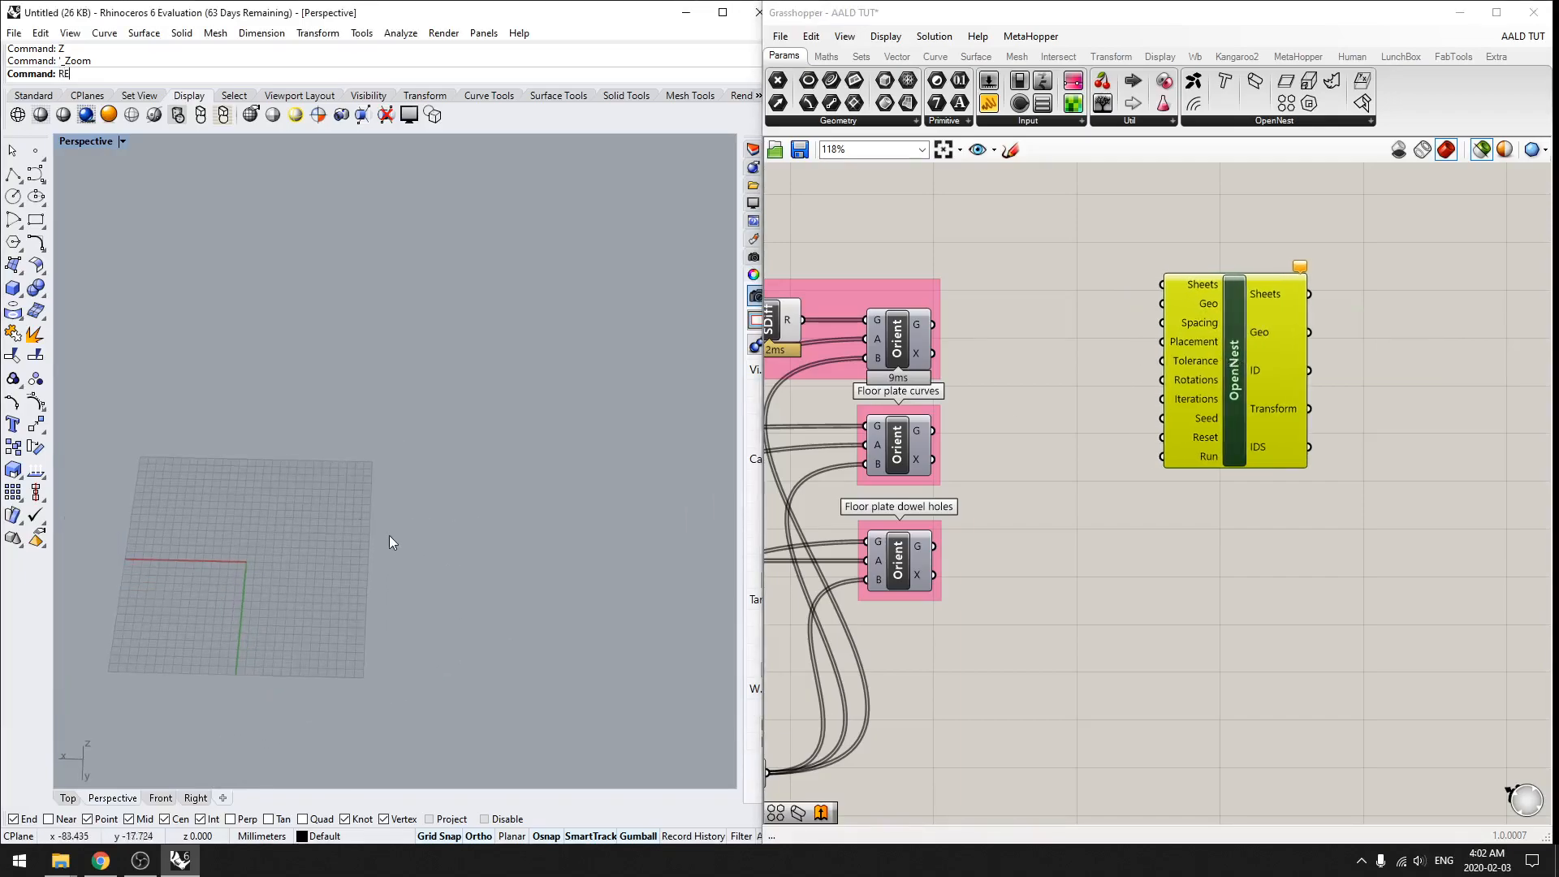
pyautogui.press('Return')
pyautogui.click(258, 371)
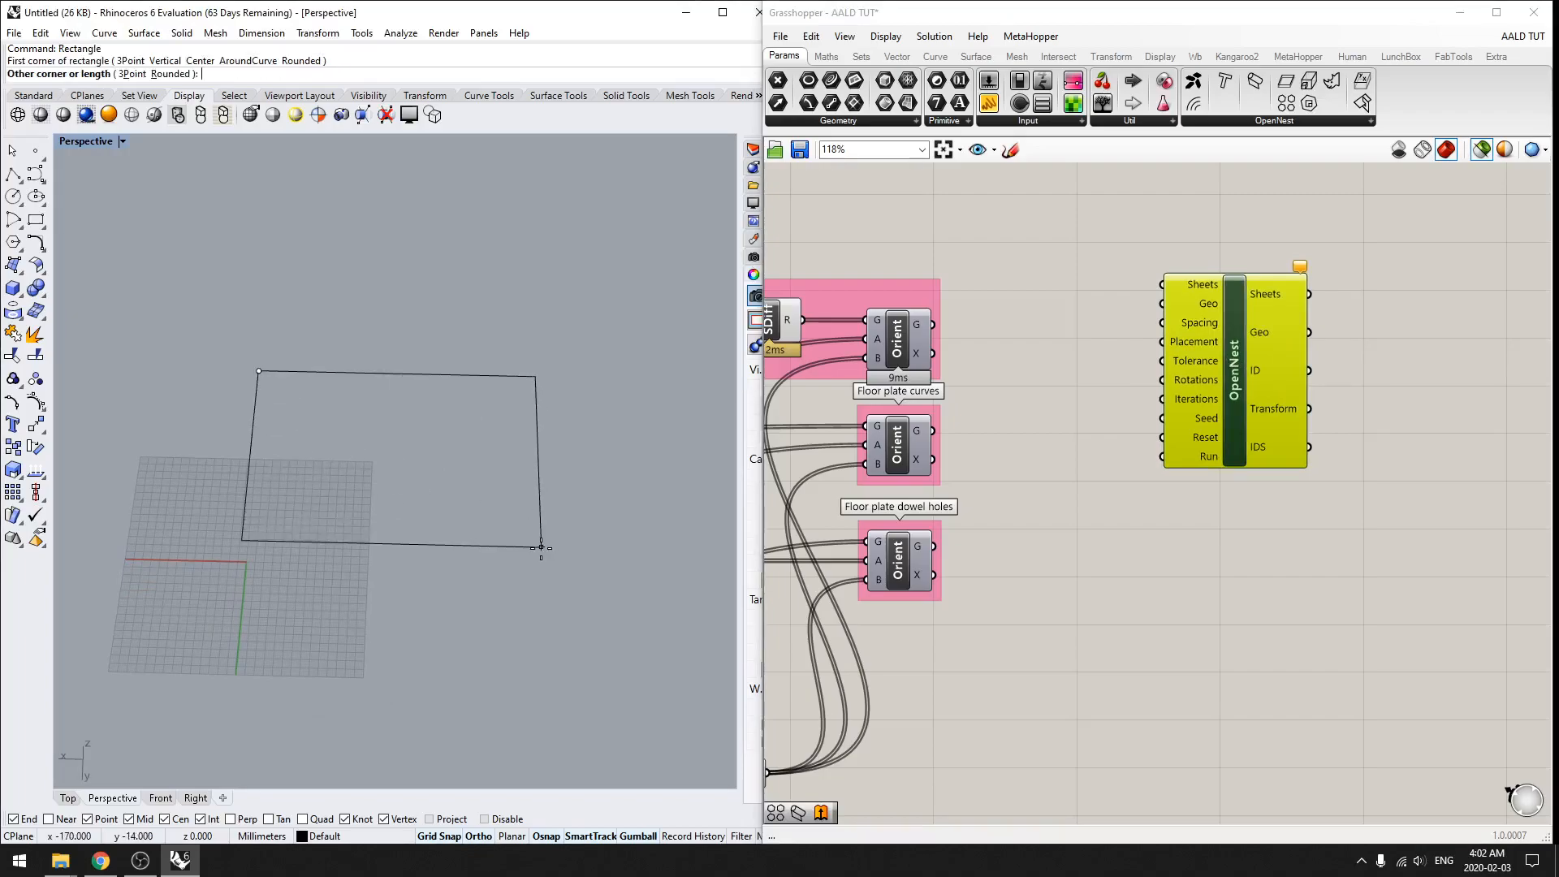
# Step: Switch to the browser and look up the PLS laser cutter's bounding box size on the Daniels Laser Cutters page
pyautogui.hotkey('alt', 'Tab')
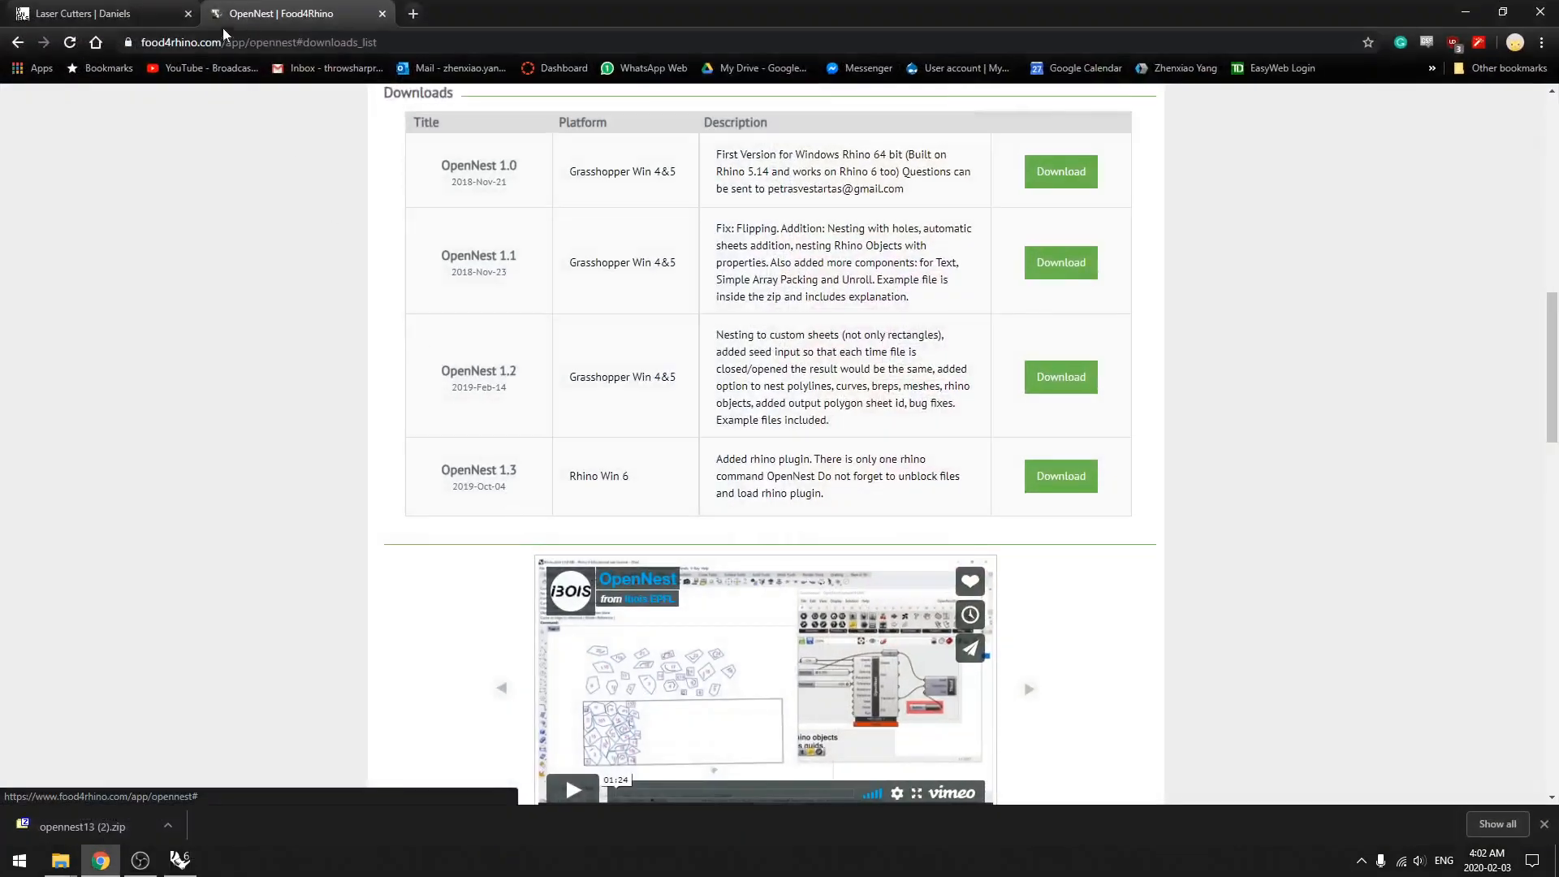
pyautogui.click(146, 14)
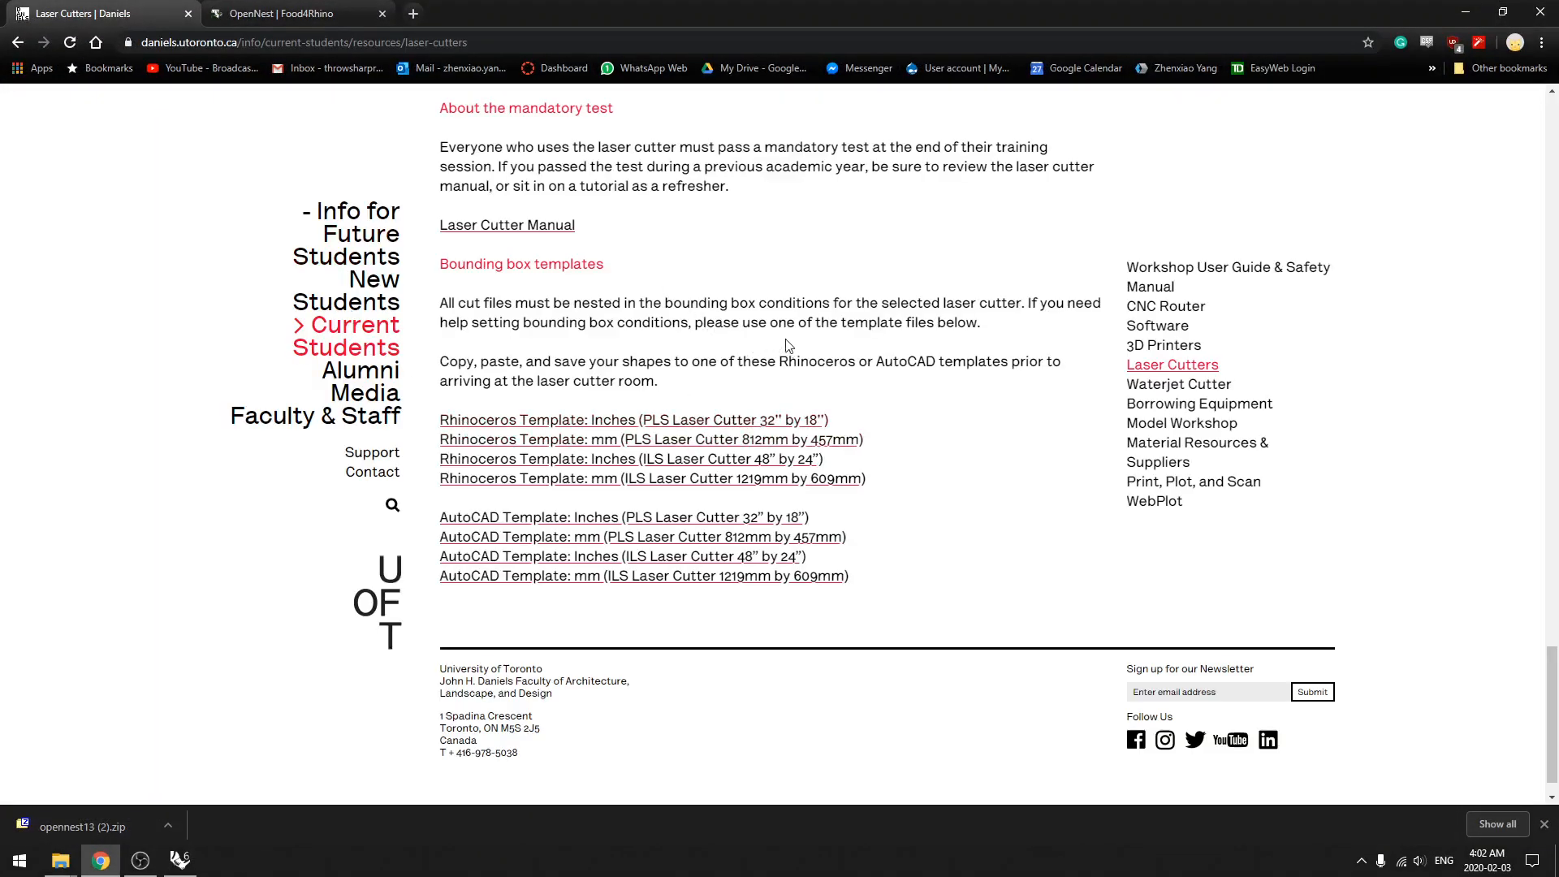
pyautogui.scroll(20, 786, 346)
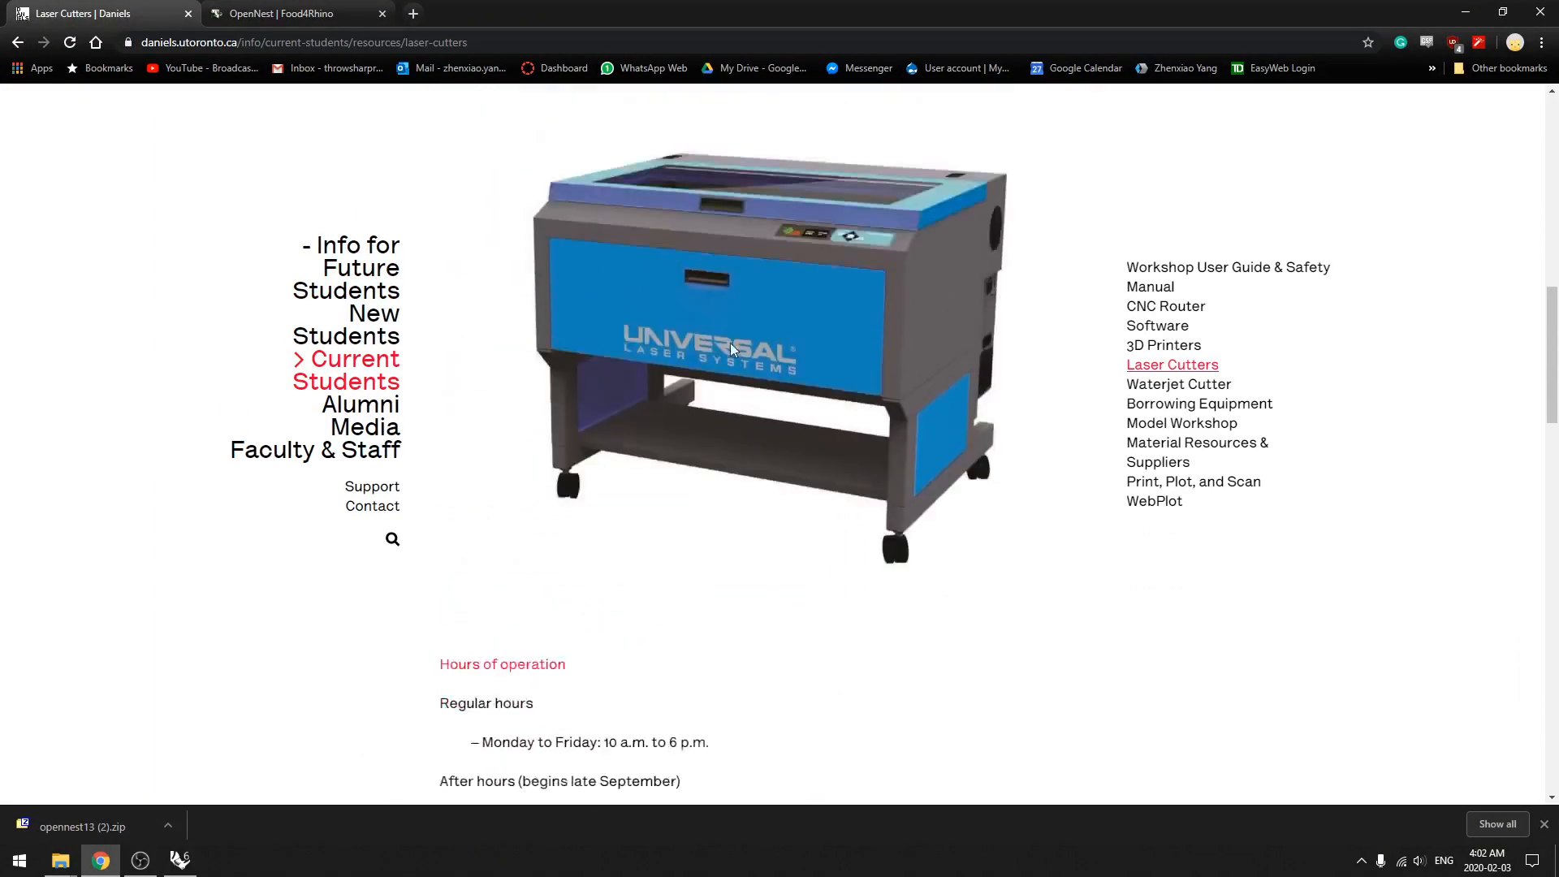
pyautogui.scroll(10, 739, 351)
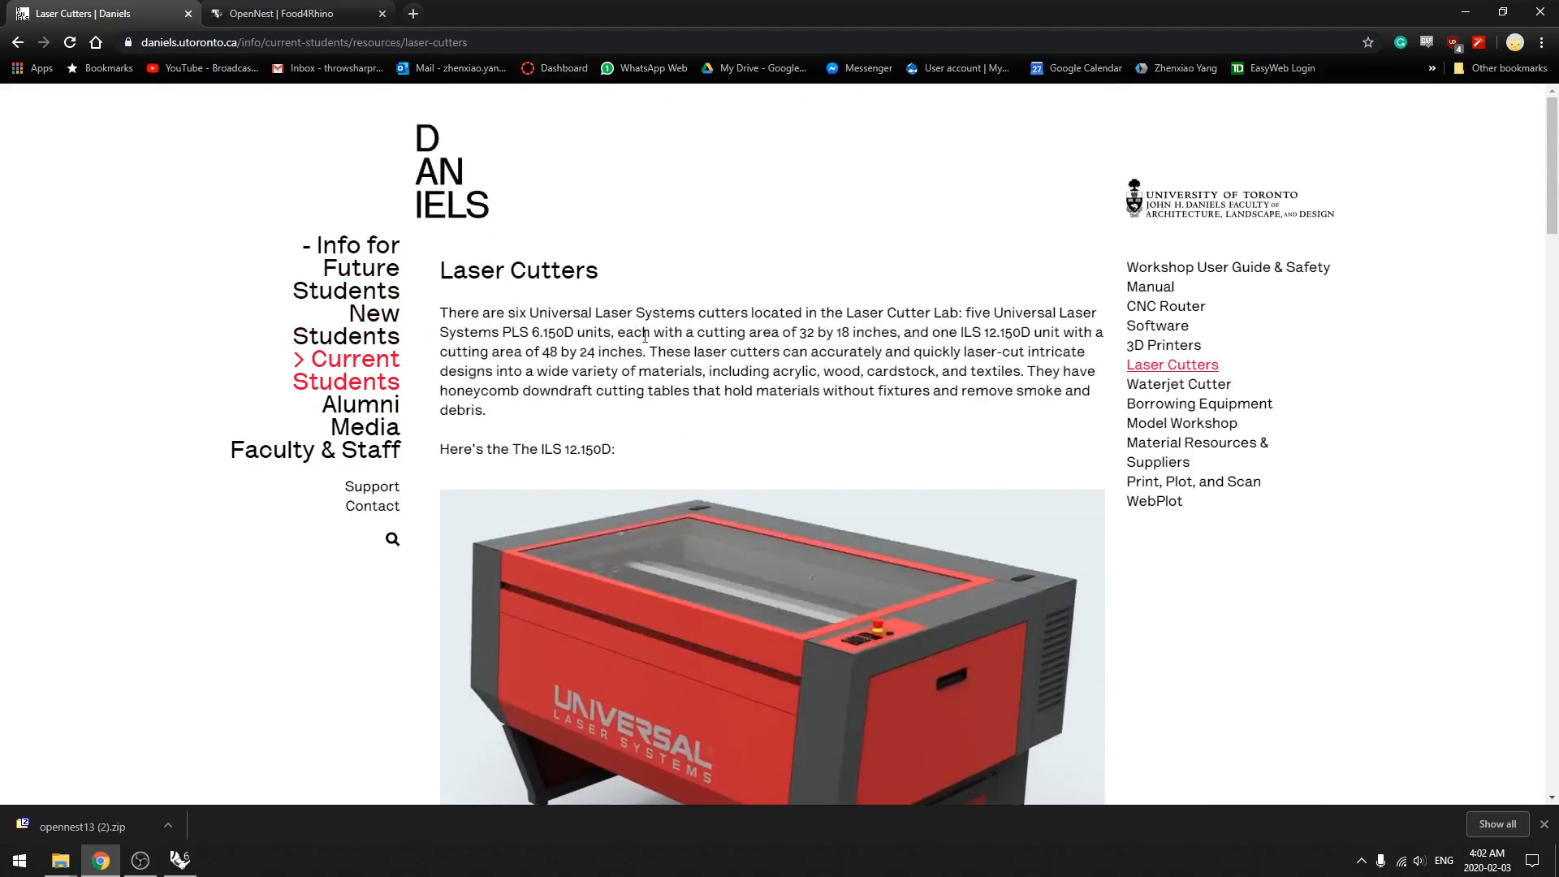
pyautogui.scroll(-15, 649, 325)
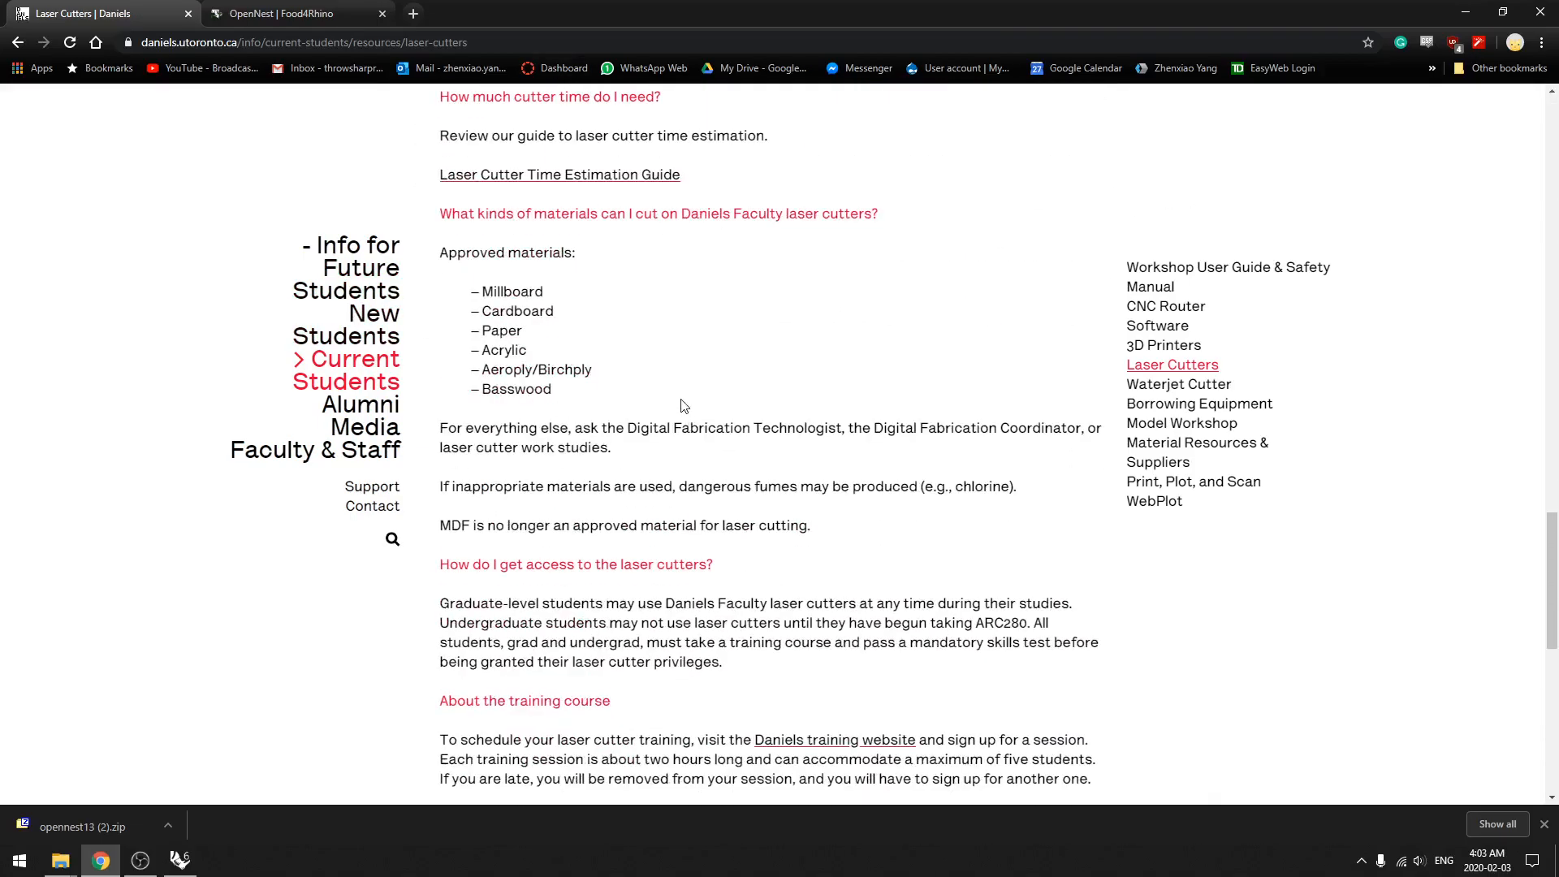
pyautogui.scroll(-10, 682, 406)
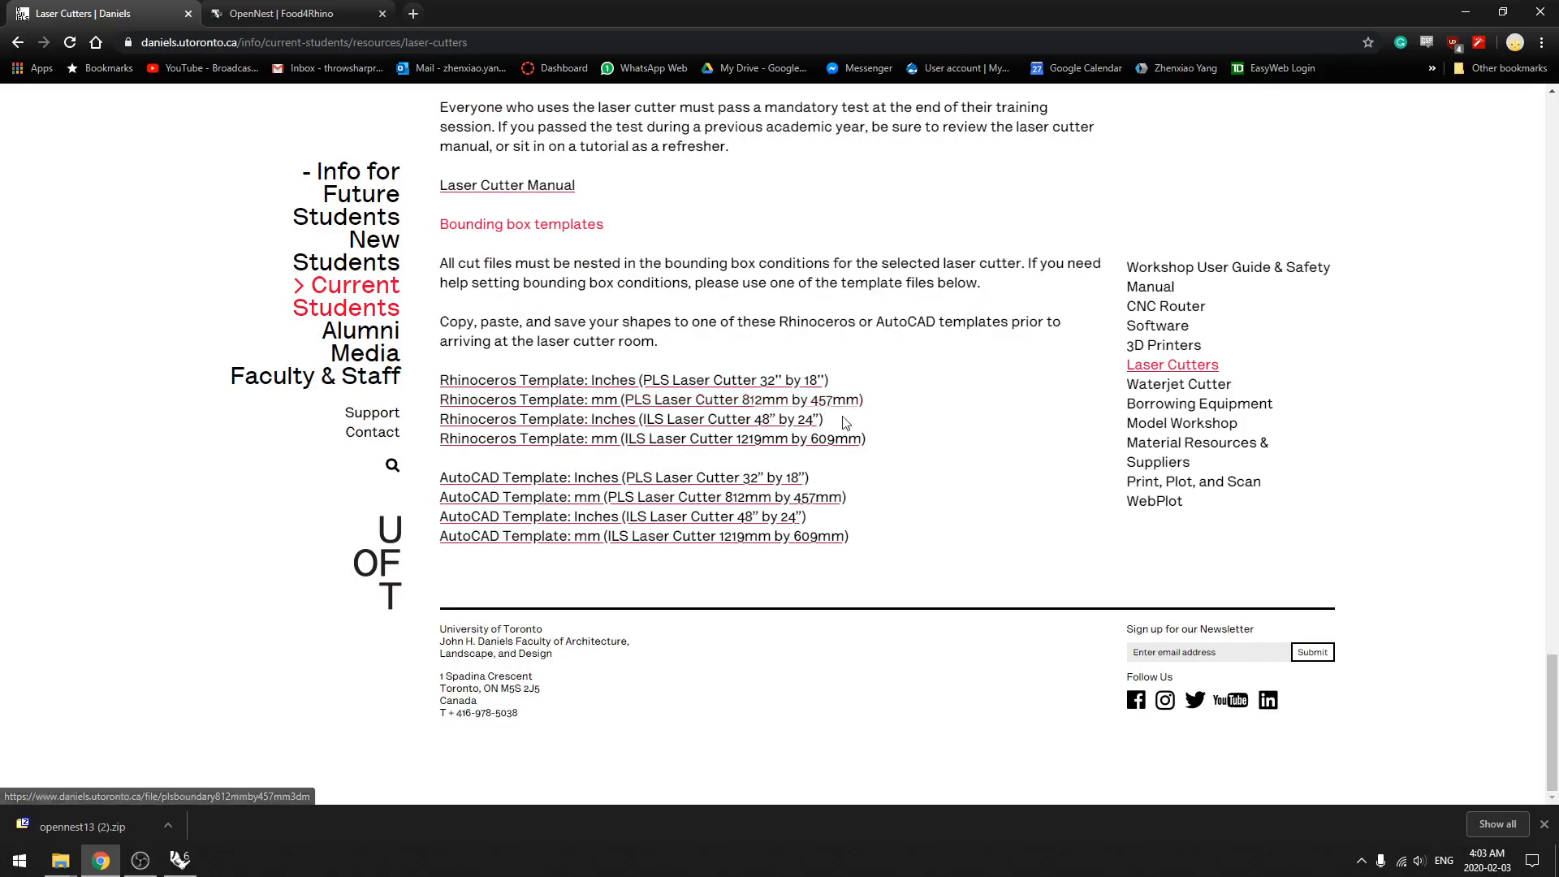
# Step: Return to Rhino and complete the rectangle with a length of 812 mm and a width of 457 mm
pyautogui.hotkey('alt', 'Tab')
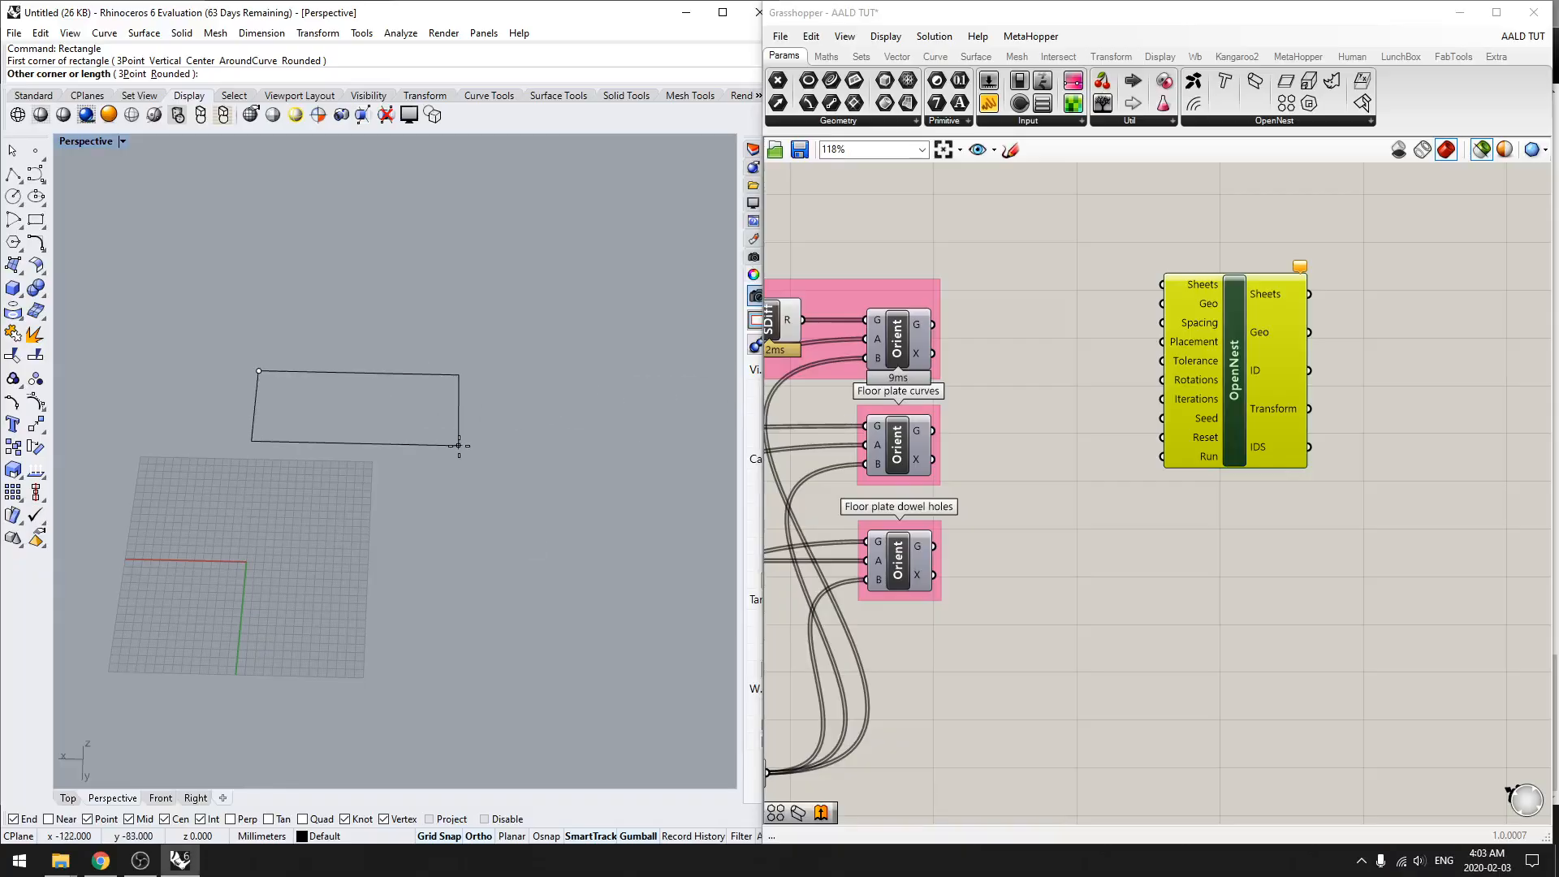
pyautogui.write('812')
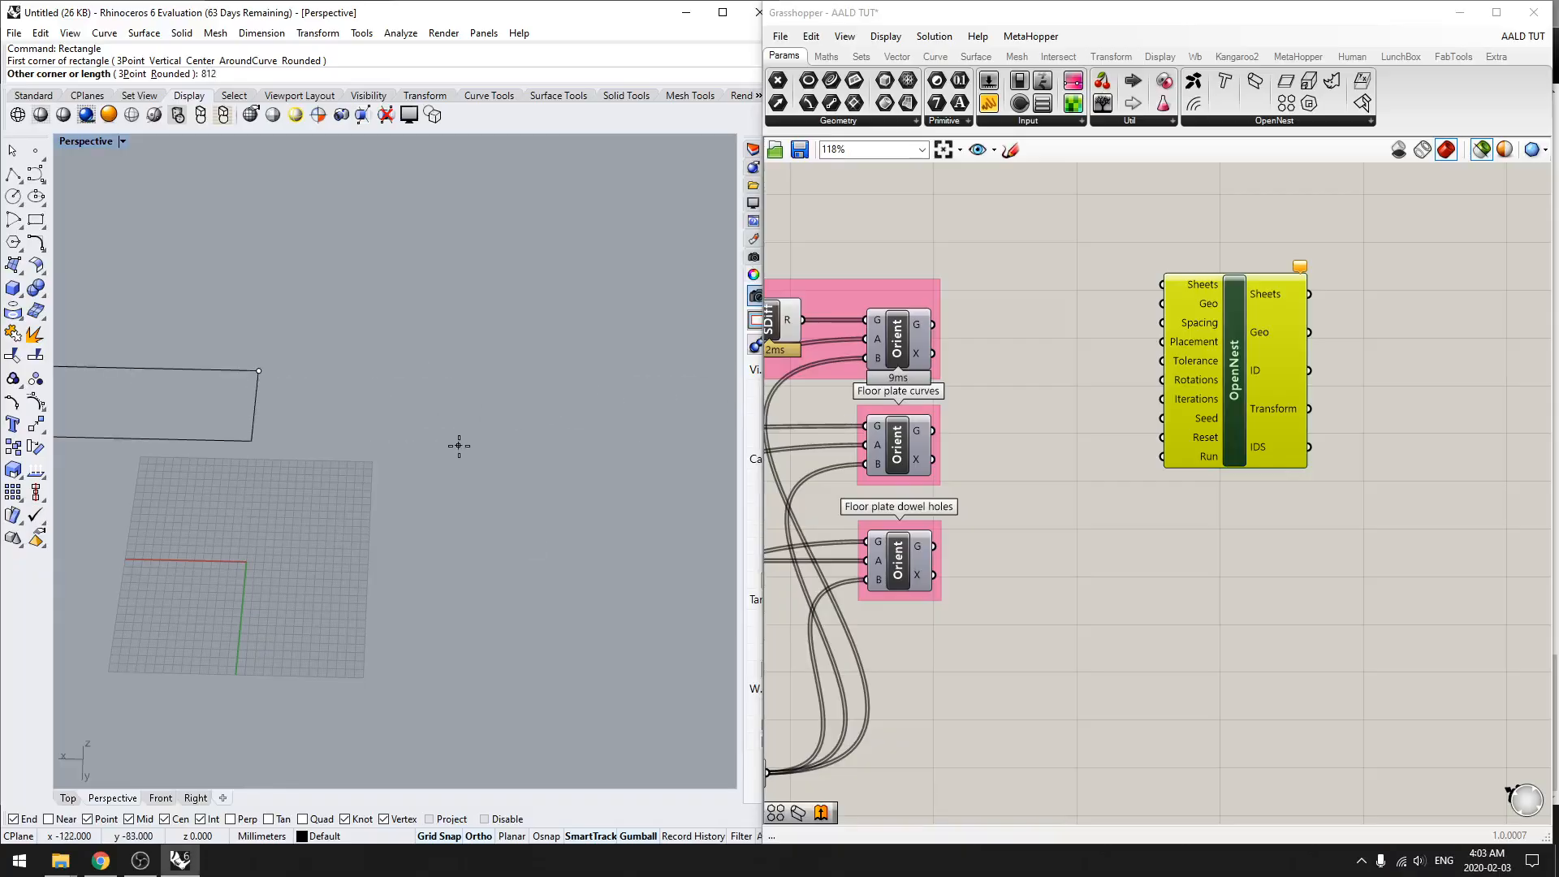
pyautogui.press('Return')
pyautogui.write('457')
pyautogui.press('Return')
pyautogui.scroll(-5, 366, 476)
pyautogui.keyDown('shift'); pyautogui.moveTo(365, 475); pyautogui.dragTo(459, 487, button='right'); pyautogui.keyUp('shift')
pyautogui.scroll(-4, 440, 440)
pyautogui.moveTo(496, 581); pyautogui.dragTo(452, 578, button='right')
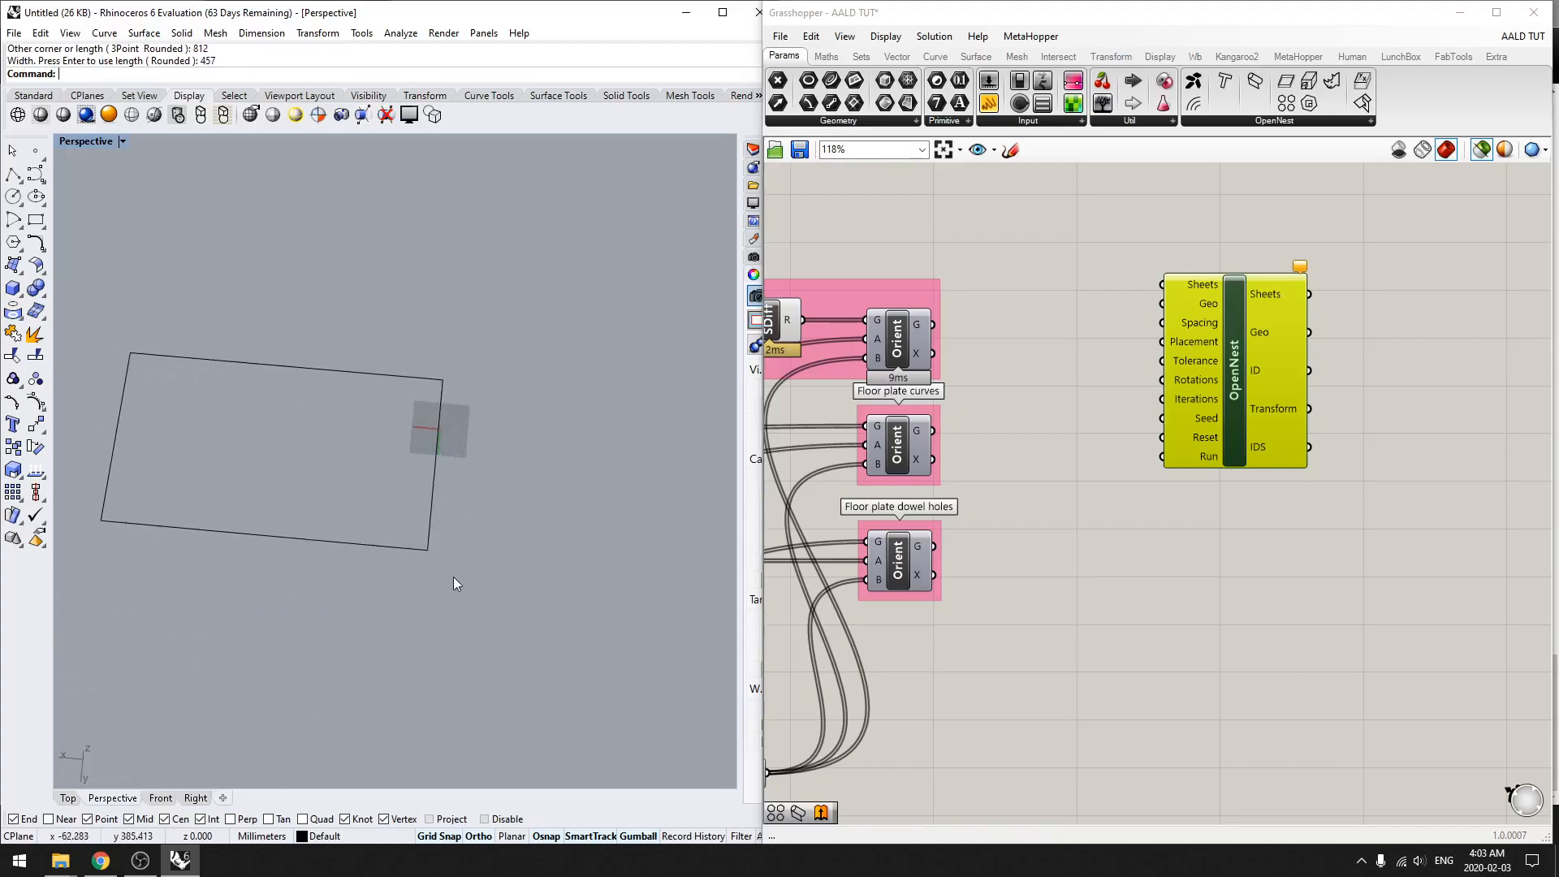
# Step: Move the sheet rectangle across to the opposite side of the construction grid
pyautogui.click(424, 549)
pyautogui.moveTo(269, 498); pyautogui.dragTo(564, 367)
pyautogui.click(506, 525)
pyautogui.keyDown('shift'); pyautogui.moveTo(520, 398); pyautogui.dragTo(392, 445, button='right'); pyautogui.keyUp('shift')
pyautogui.scroll(4, 392, 445)
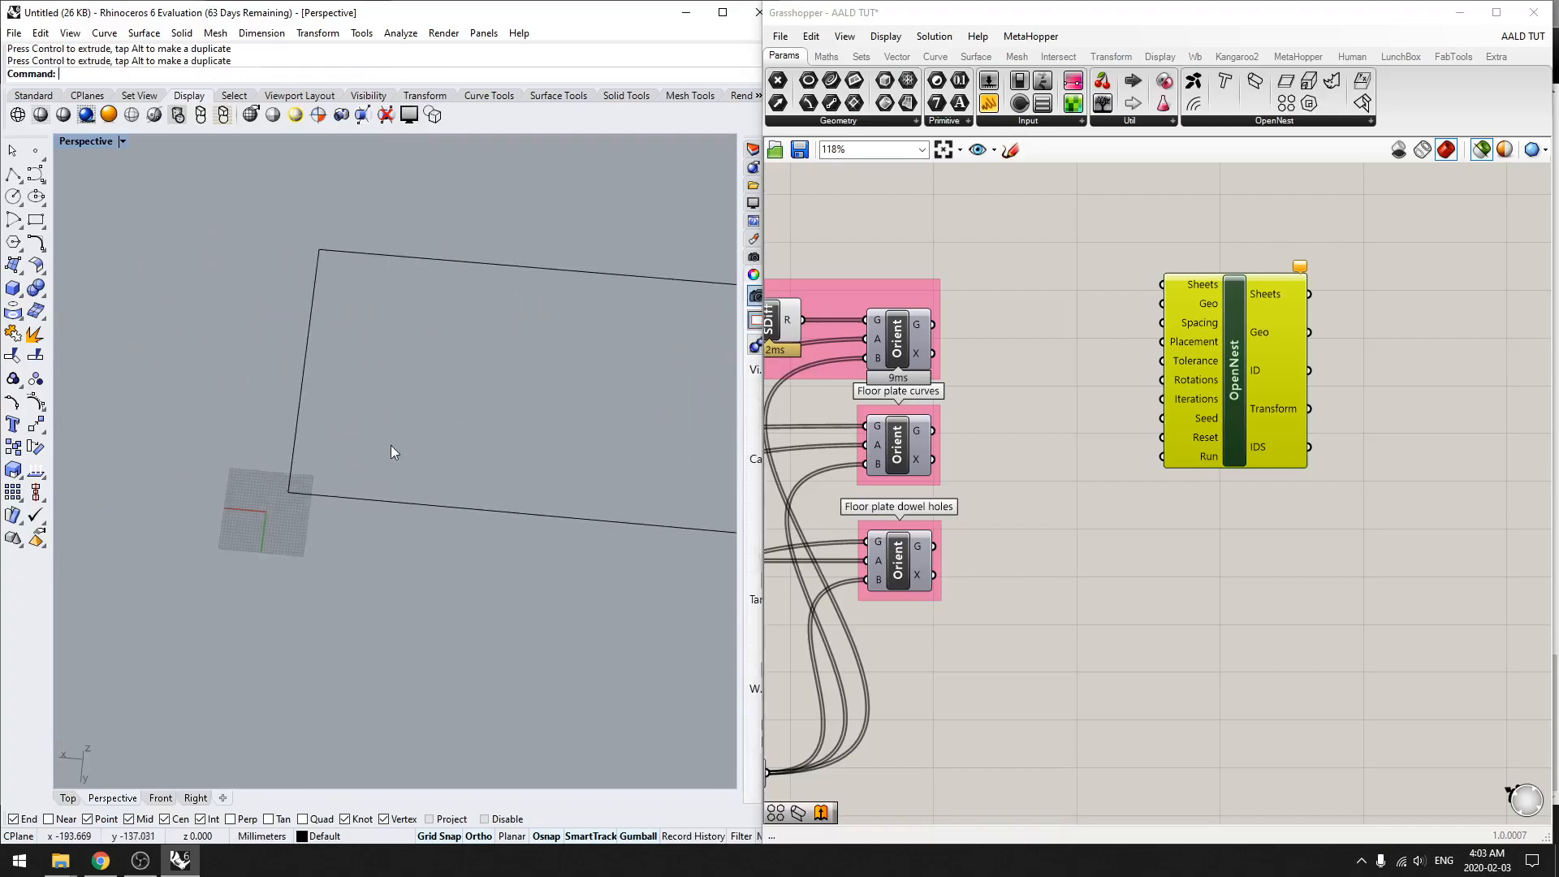
pyautogui.moveTo(515, 500); pyautogui.dragTo(405, 525, button='right')
# Step: Add a Curve parameter beside the OpenNest component and set it to reference the sheet rectangle
pyautogui.click(1103, 413)
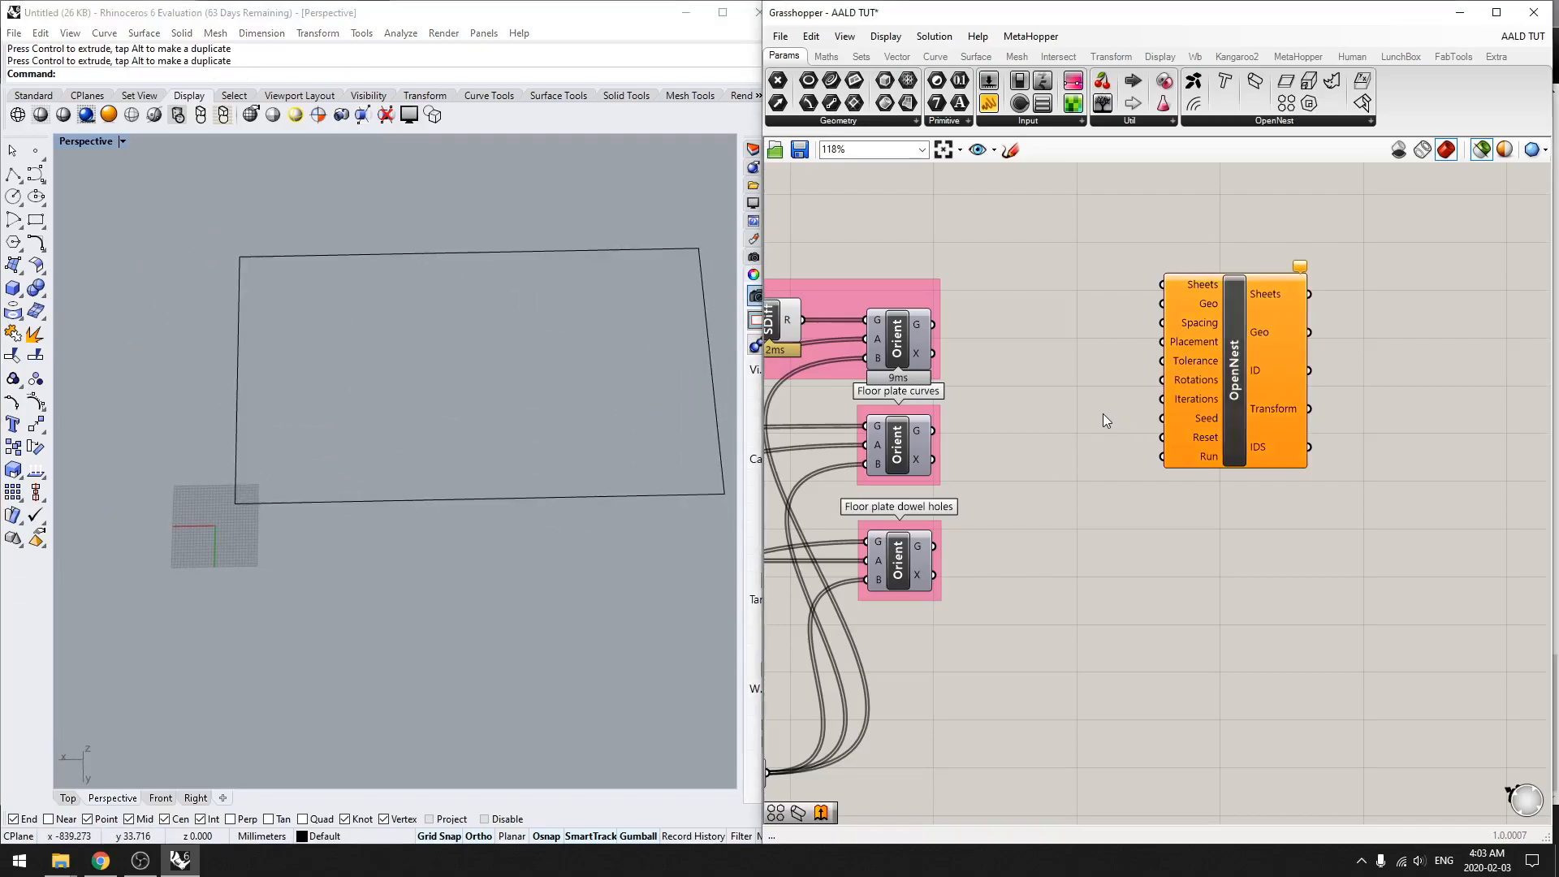
pyautogui.doubleClick(1103, 415)
pyautogui.write('crv')
pyautogui.press('Return')
pyautogui.rightClick(1103, 414)
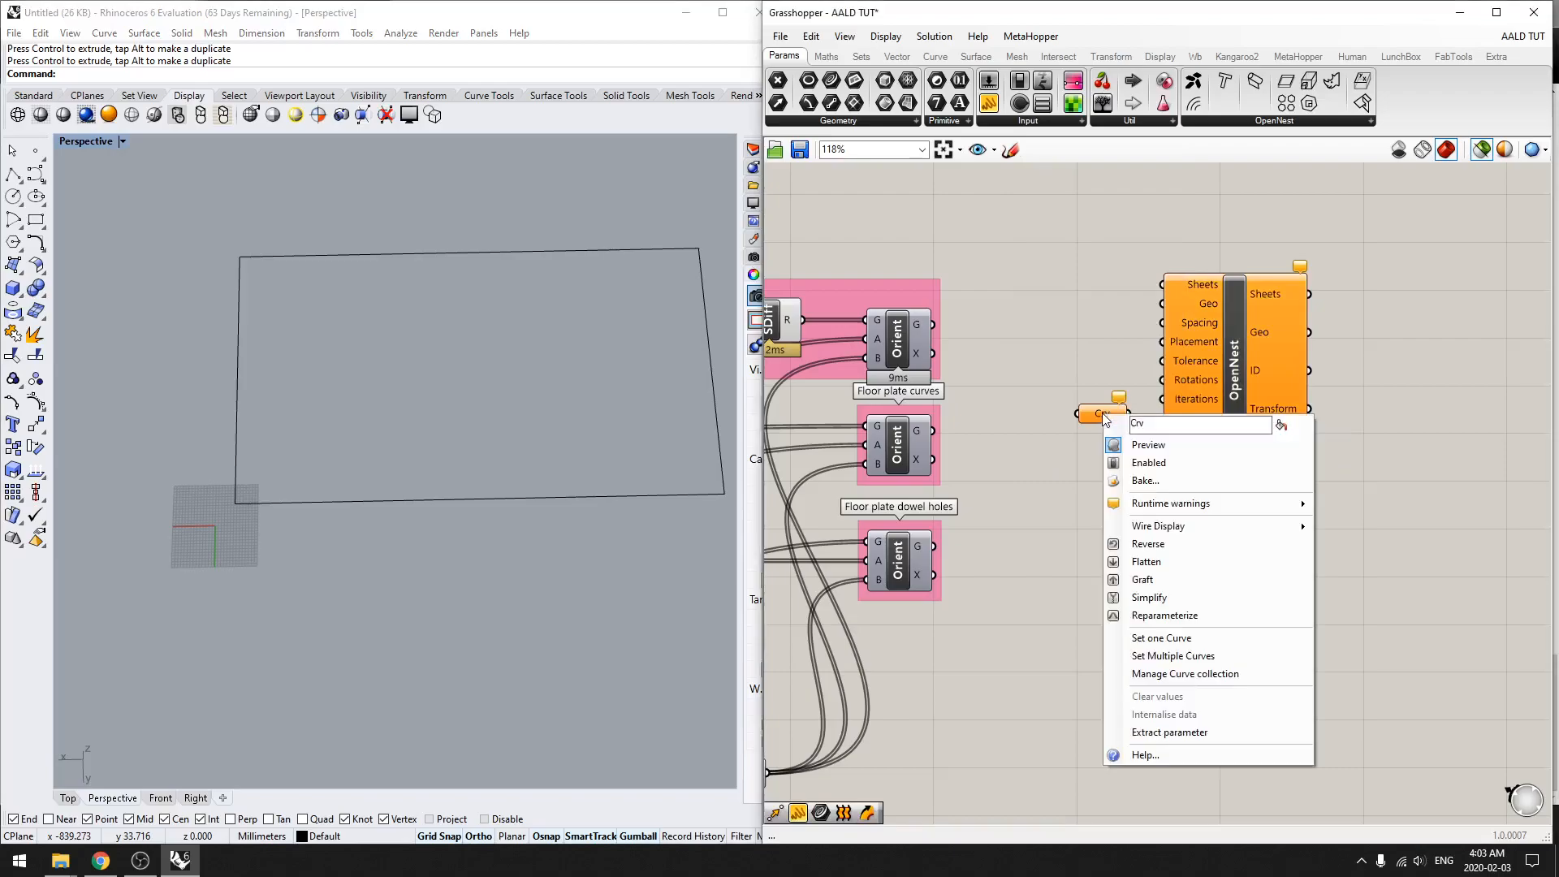
pyautogui.click(1170, 638)
pyautogui.click(456, 499)
# Step: Wire the Curve parameter to OpenNest's Sheets input and hide the original rectangle in Rhino
pyautogui.moveTo(1102, 415); pyautogui.dragTo(1162, 284)
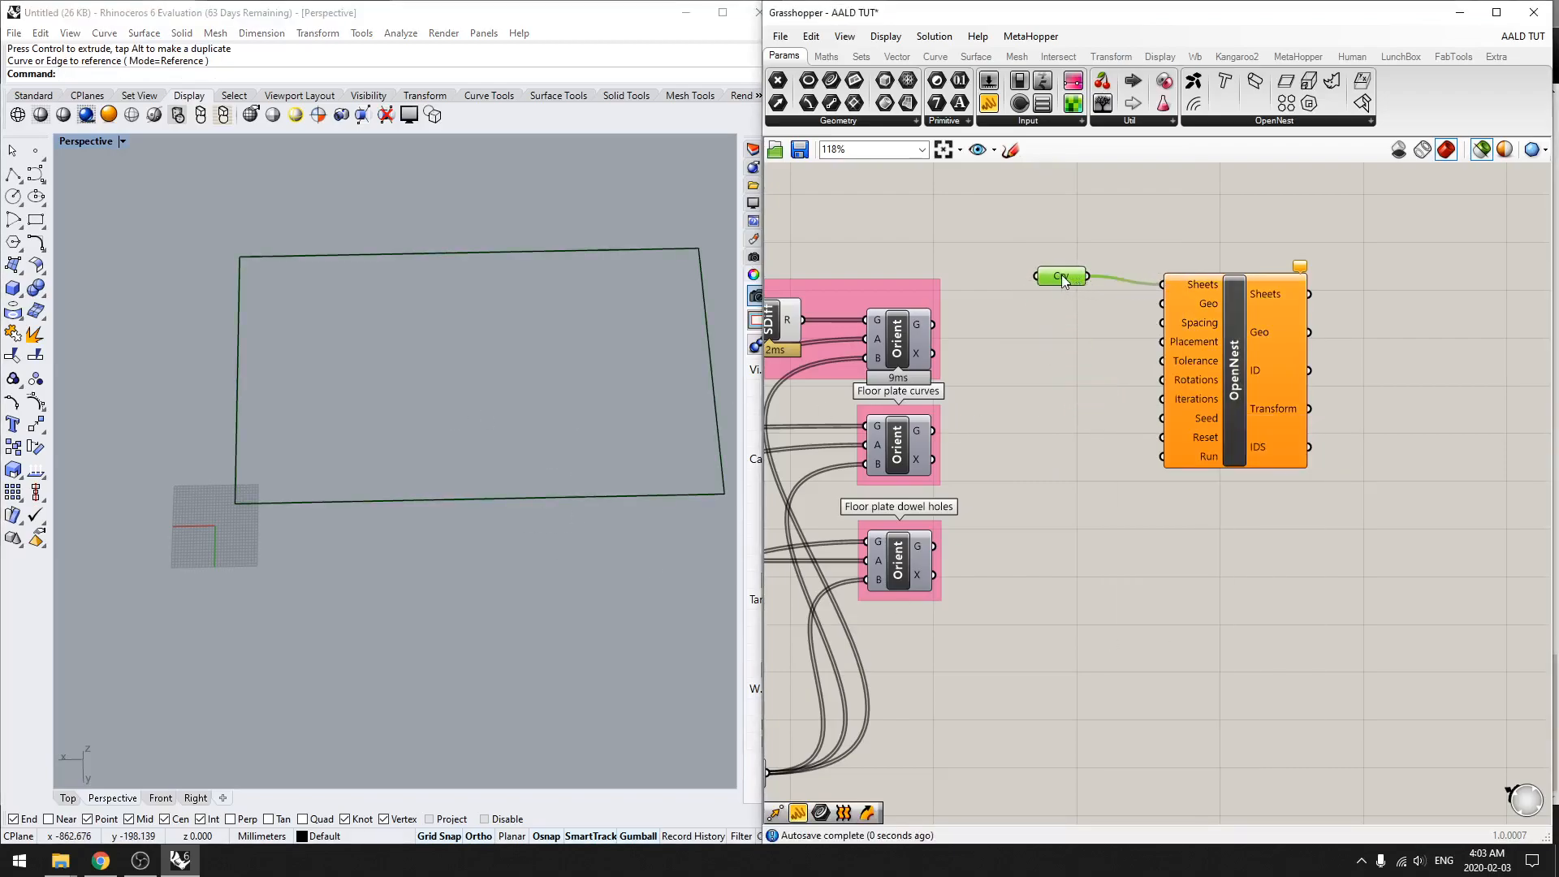
pyautogui.moveTo(1063, 281); pyautogui.dragTo(1097, 288)
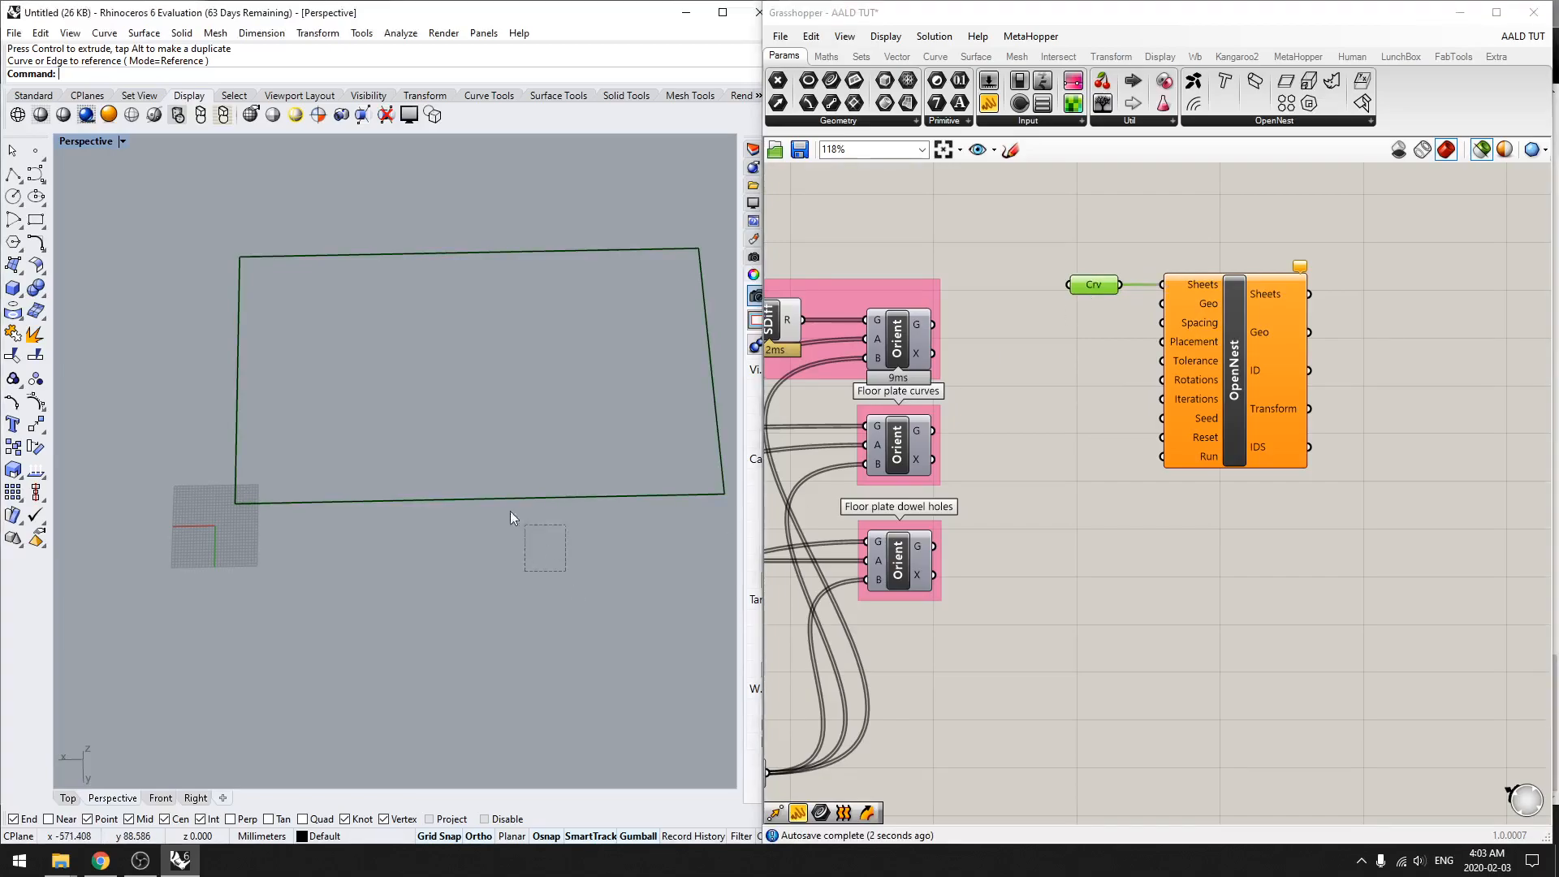
pyautogui.moveTo(531, 532); pyautogui.dragTo(431, 424)
pyautogui.hotkey('ctrl', 'h')
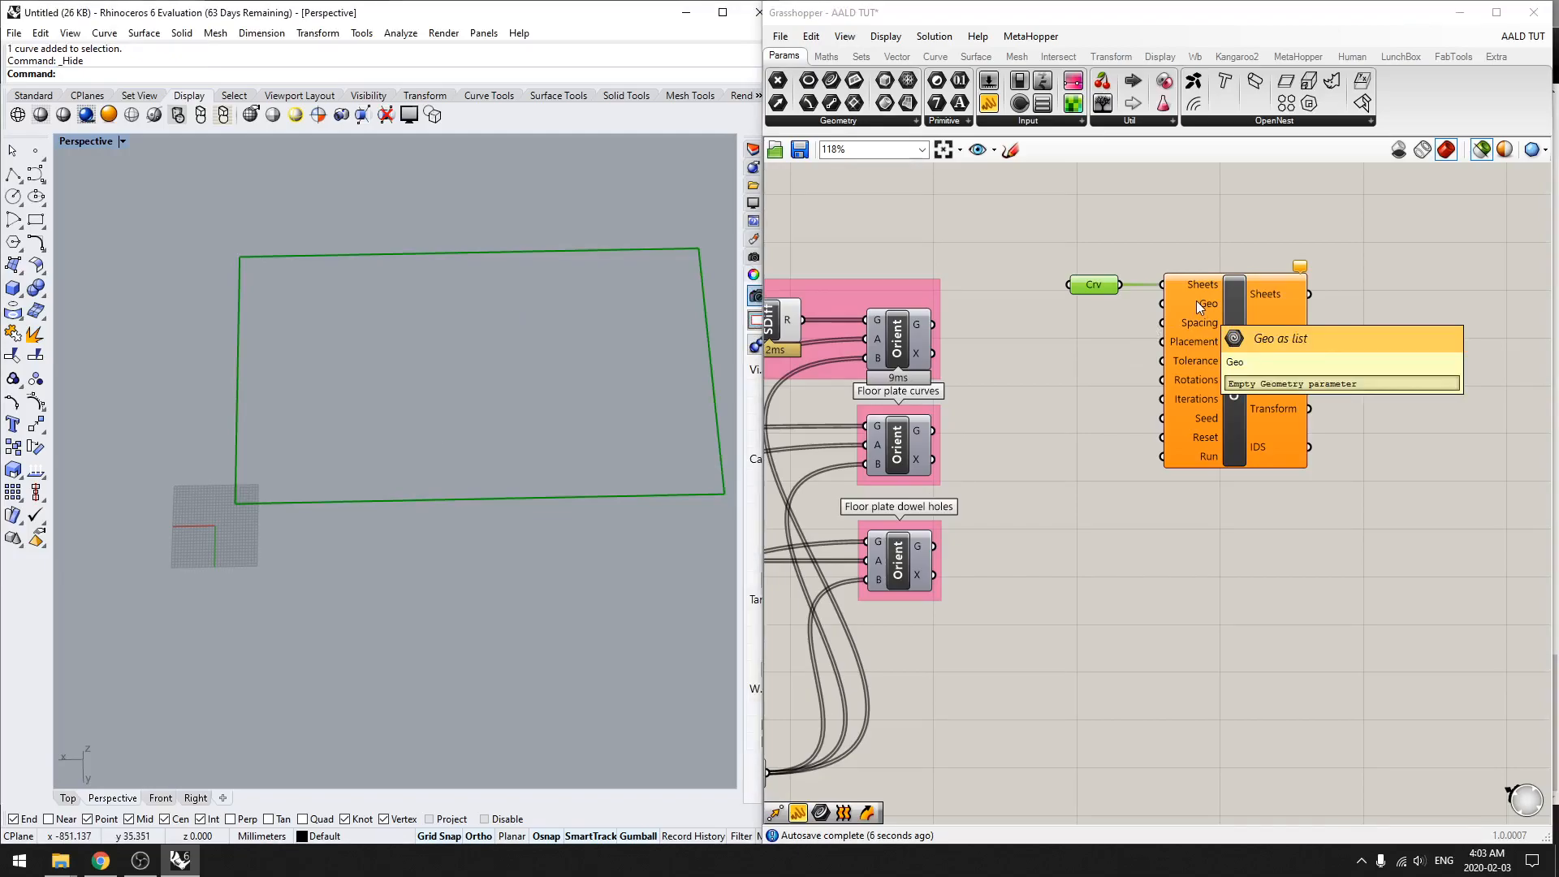
# Step: Disable the preview of every component in the definition and switch off selected-only preview
pyautogui.moveTo(1045, 373); pyautogui.dragTo(1131, 372, button='right')
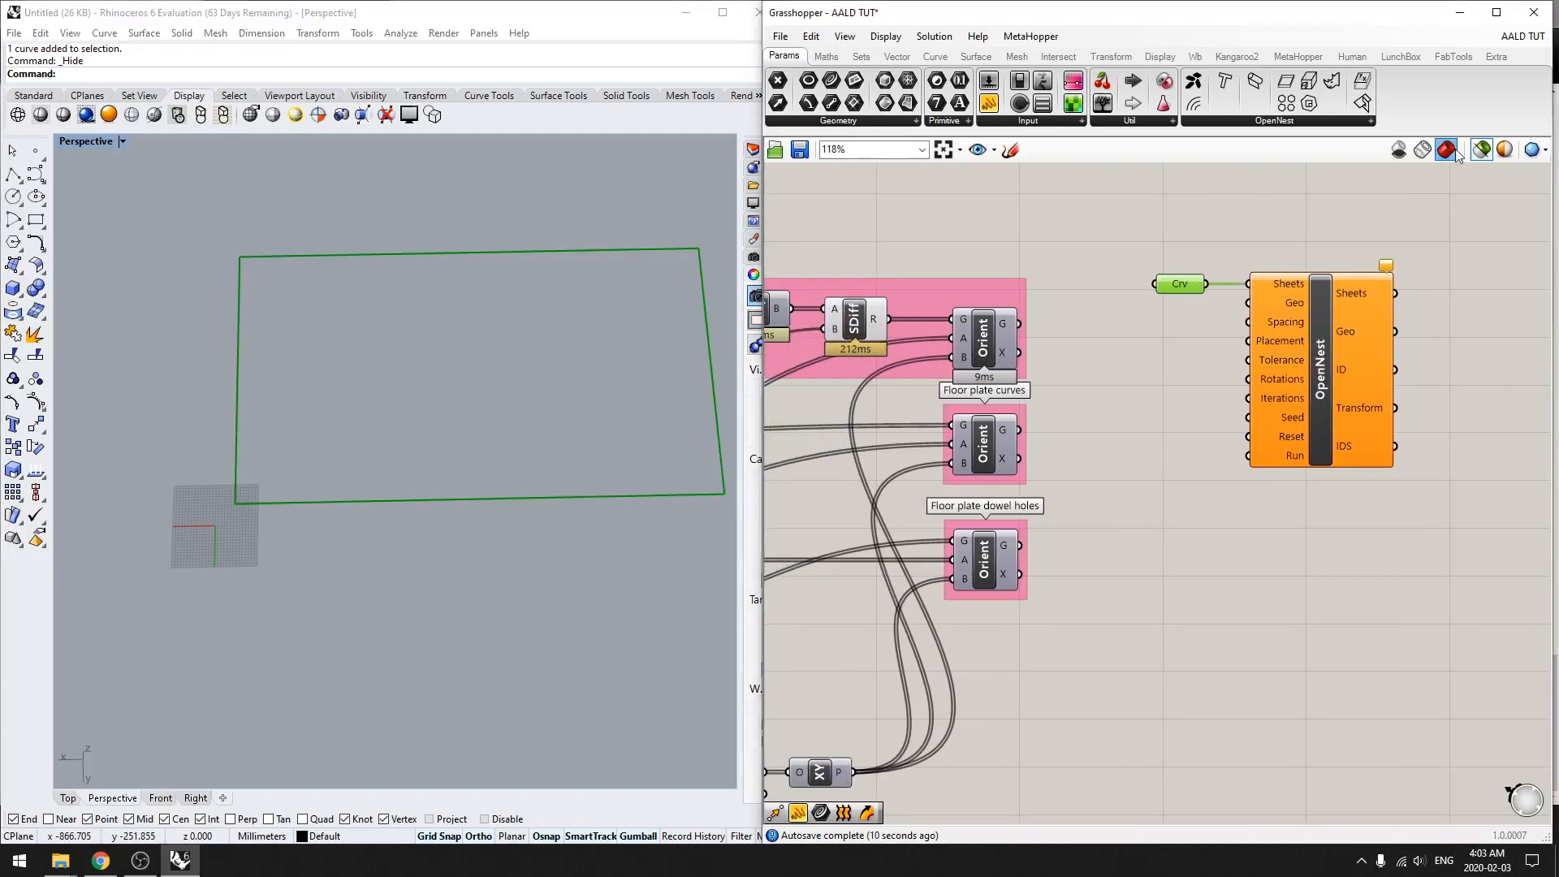
pyautogui.scroll(-3, 1111, 357)
pyautogui.hotkey('ctrl', 'a')
pyautogui.press('space')
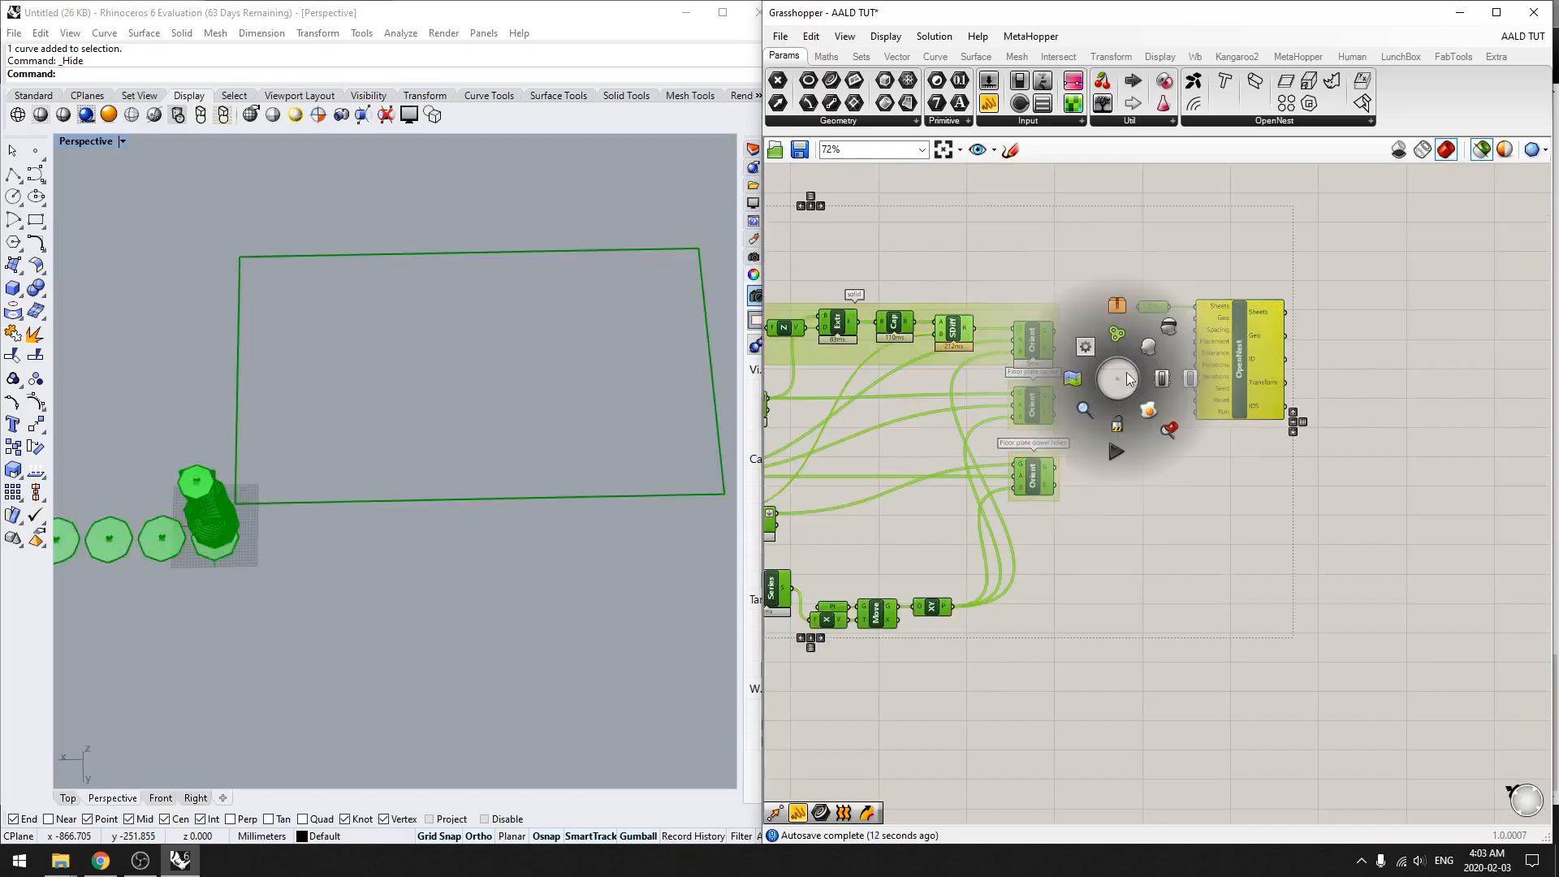
pyautogui.click(1169, 333)
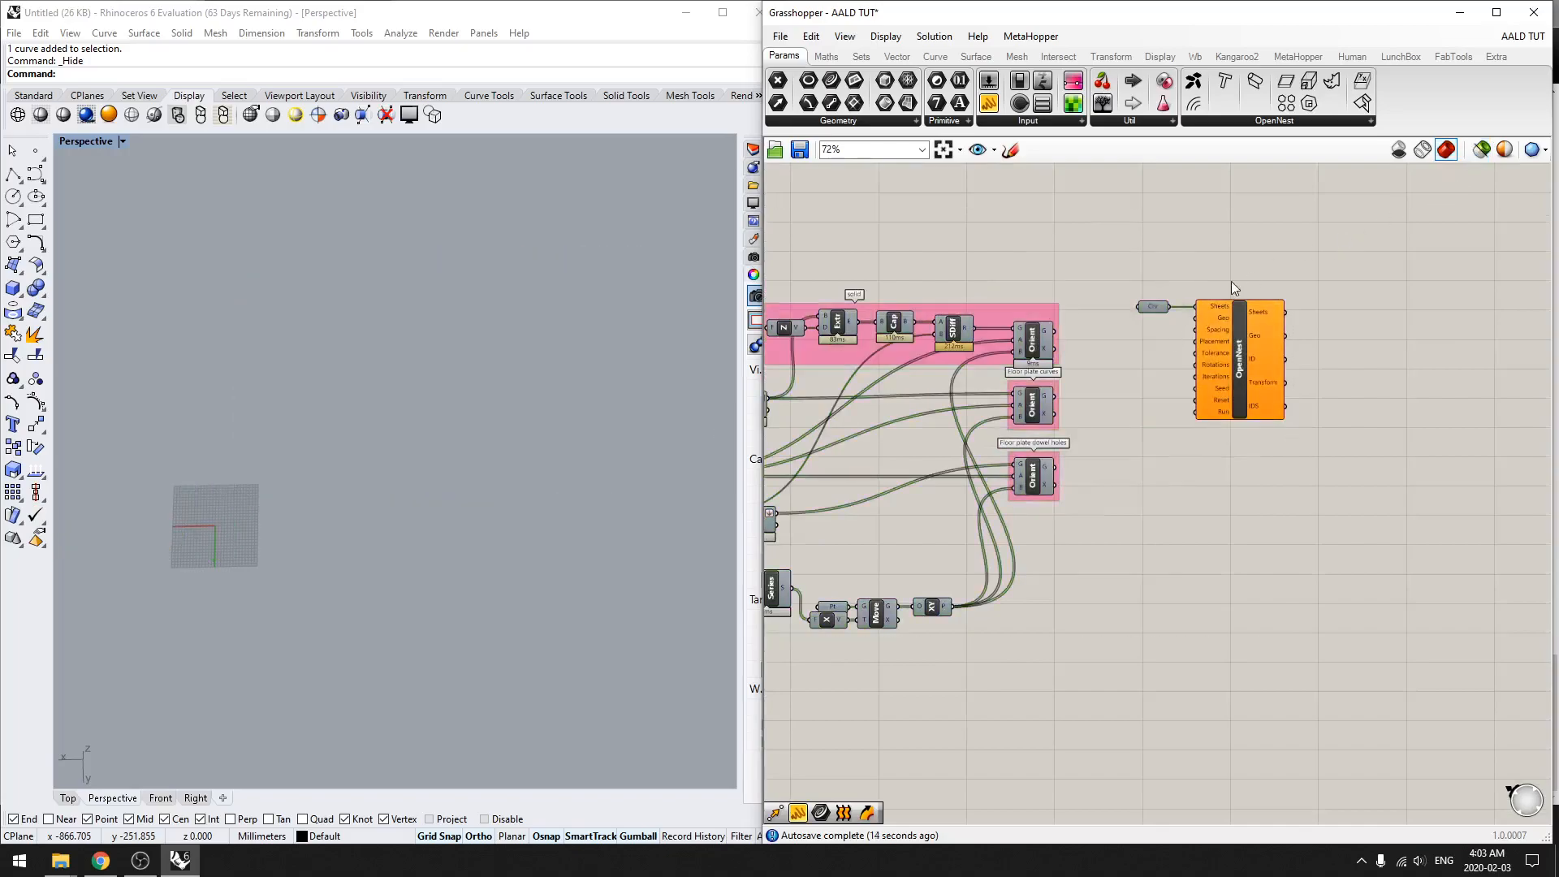
# Step: Turn the preview of the sheet's Curve parameter back on
pyautogui.click(1159, 309)
pyautogui.middleClick(1144, 414)
pyautogui.click(1172, 385)
pyautogui.click(1137, 388)
pyautogui.scroll(2, 1105, 393)
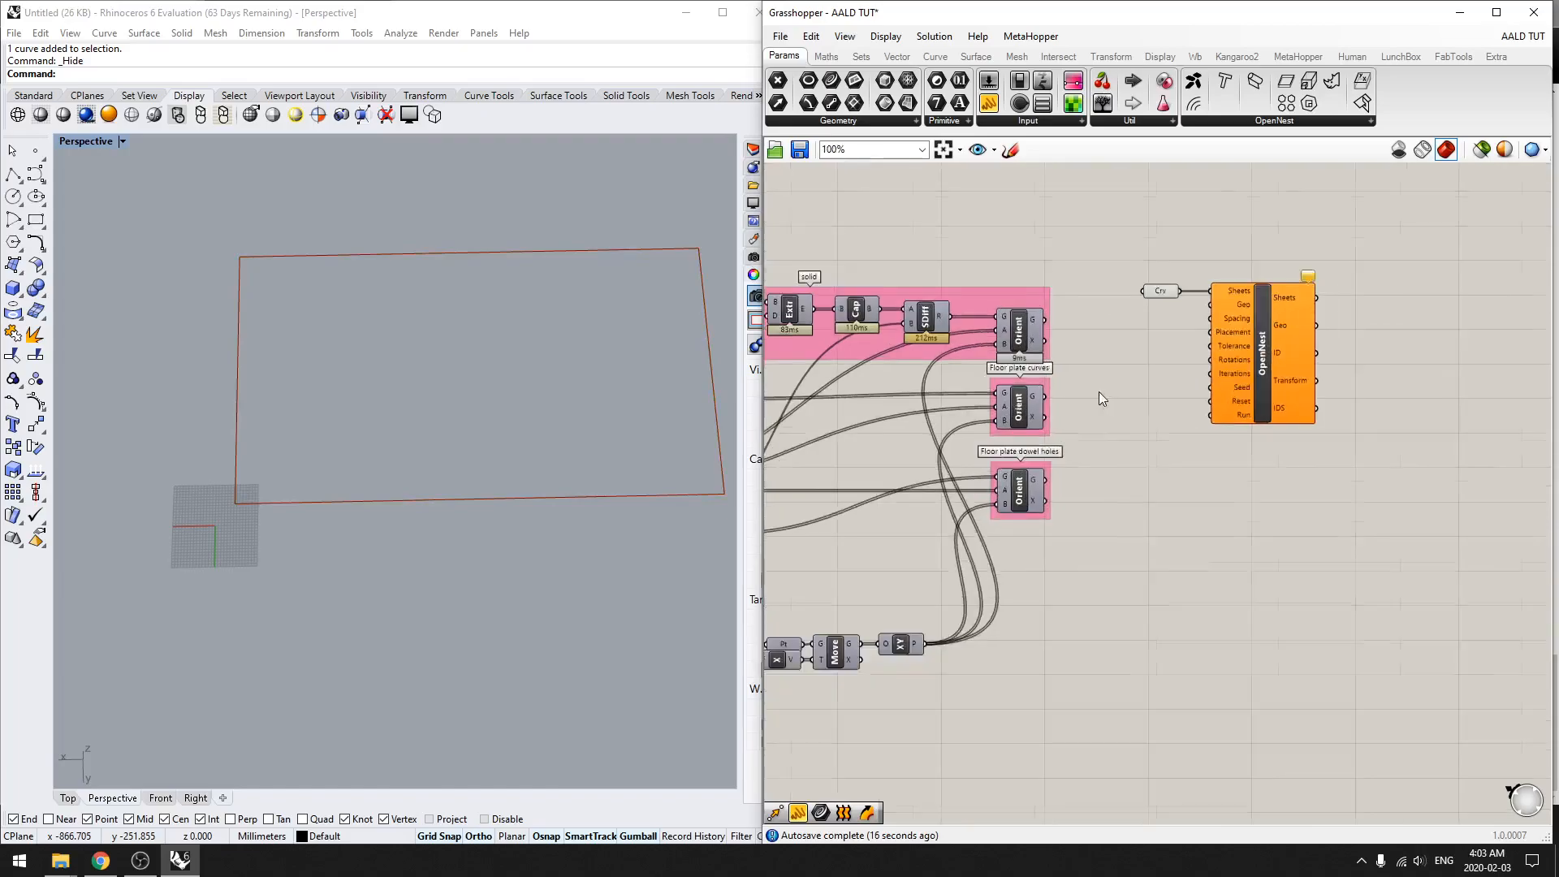
# Step: Turn on the preview of the Orient component in the solid group and inspect the laid-out floor plates
pyautogui.click(1008, 333)
pyautogui.middleClick(1090, 426)
pyautogui.click(1119, 397)
pyautogui.keyDown('shift'); pyautogui.moveTo(200, 577); pyautogui.dragTo(320, 294, button='right'); pyautogui.keyUp('shift')
pyautogui.scroll(9, 447, 560)
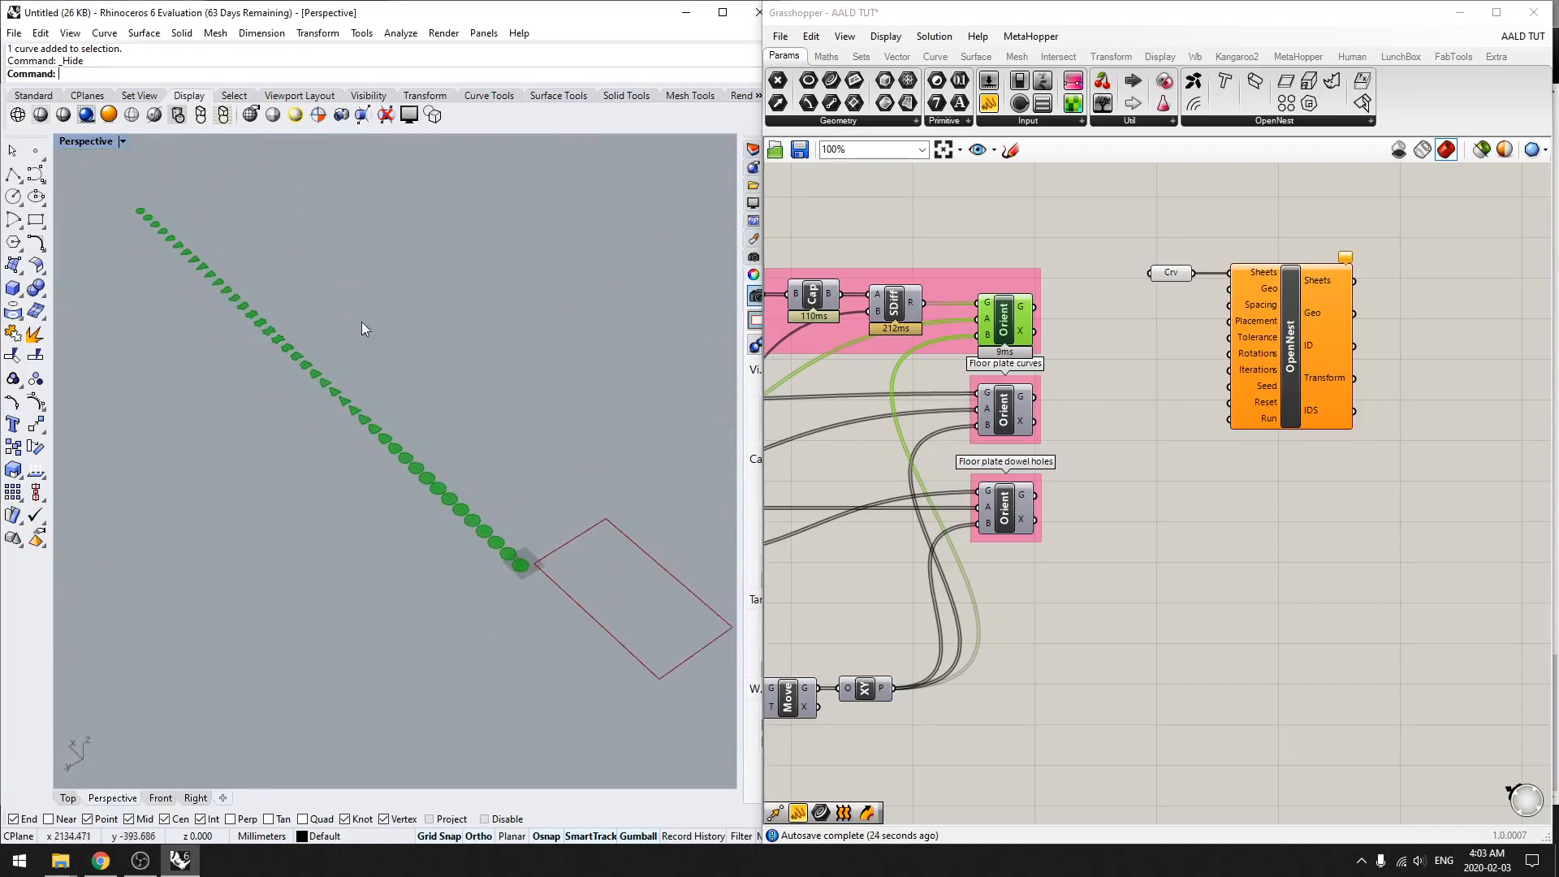
pyautogui.scroll(3, 384, 621)
pyautogui.scroll(5, 383, 620)
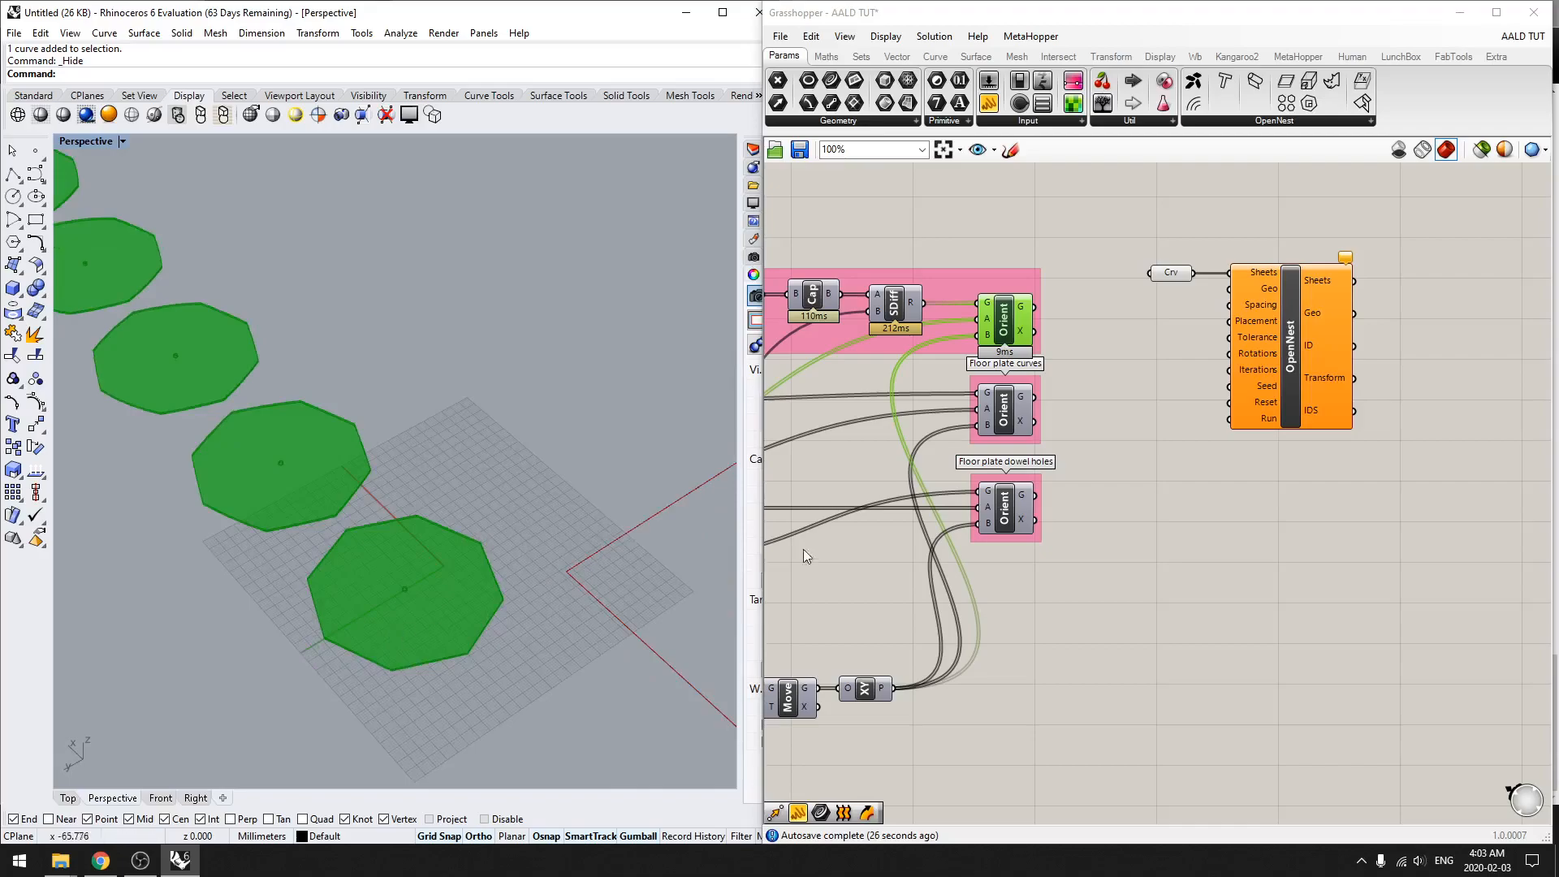
# Step: Wire the G output of the solid group's Orient component into OpenNest's Geo input
pyautogui.moveTo(1039, 311); pyautogui.dragTo(1233, 300)
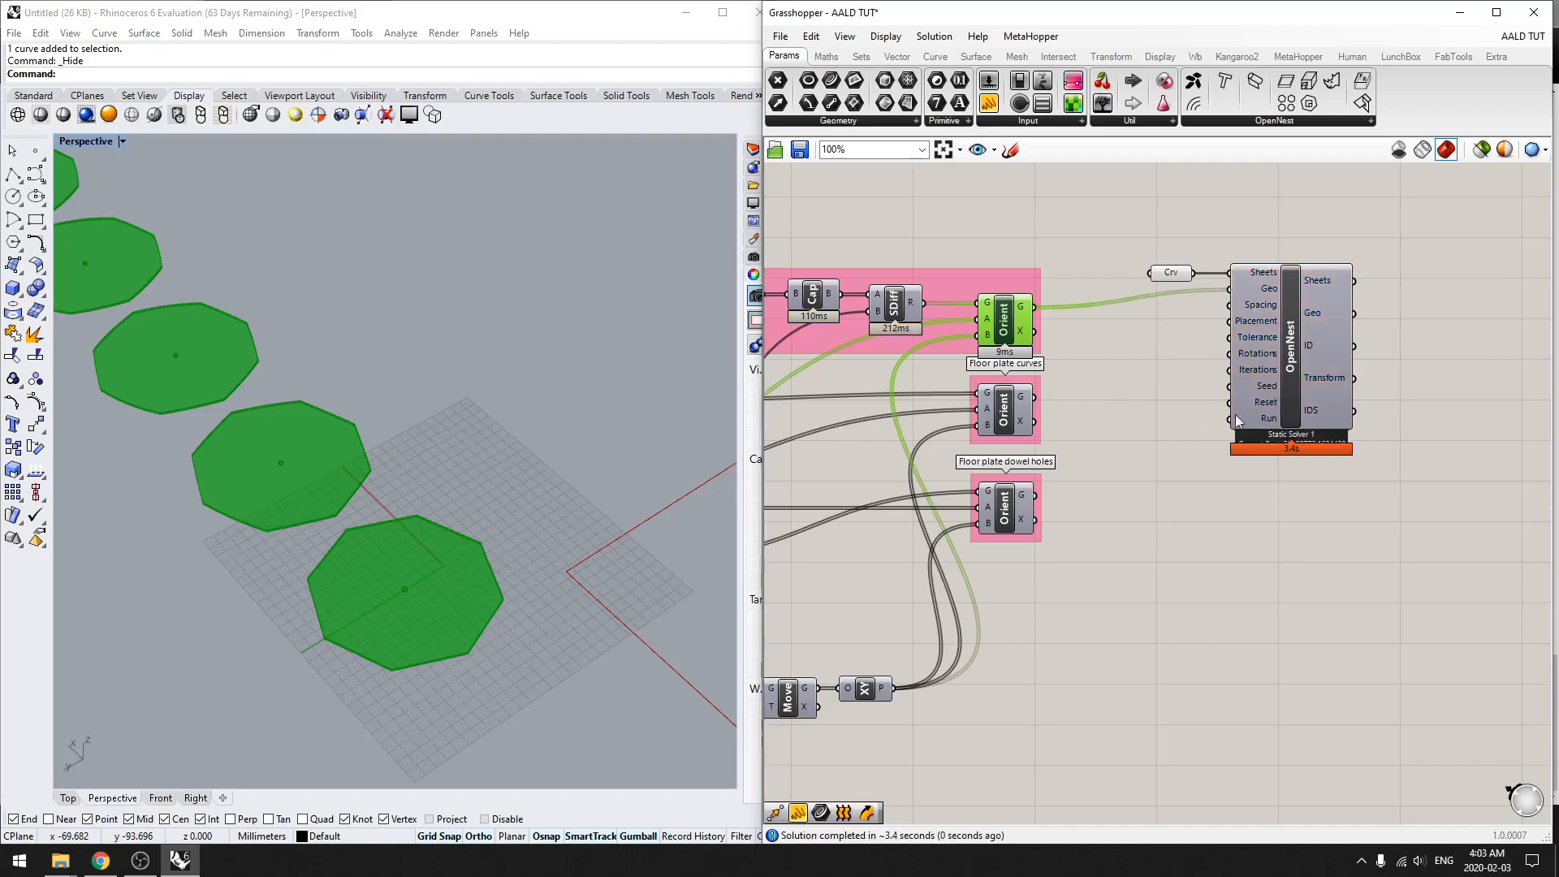
pyautogui.moveTo(382, 598); pyautogui.dragTo(251, 552, button='right')
pyautogui.scroll(-11, 325, 552)
pyautogui.keyDown('shift'); pyautogui.moveTo(504, 559); pyautogui.dragTo(434, 549, button='right'); pyautogui.keyUp('shift')
# Step: Turn on the OpenNest component's preview and examine how the floor plates are nested on the sheet
pyautogui.click(1289, 358)
pyautogui.middleClick(1289, 543)
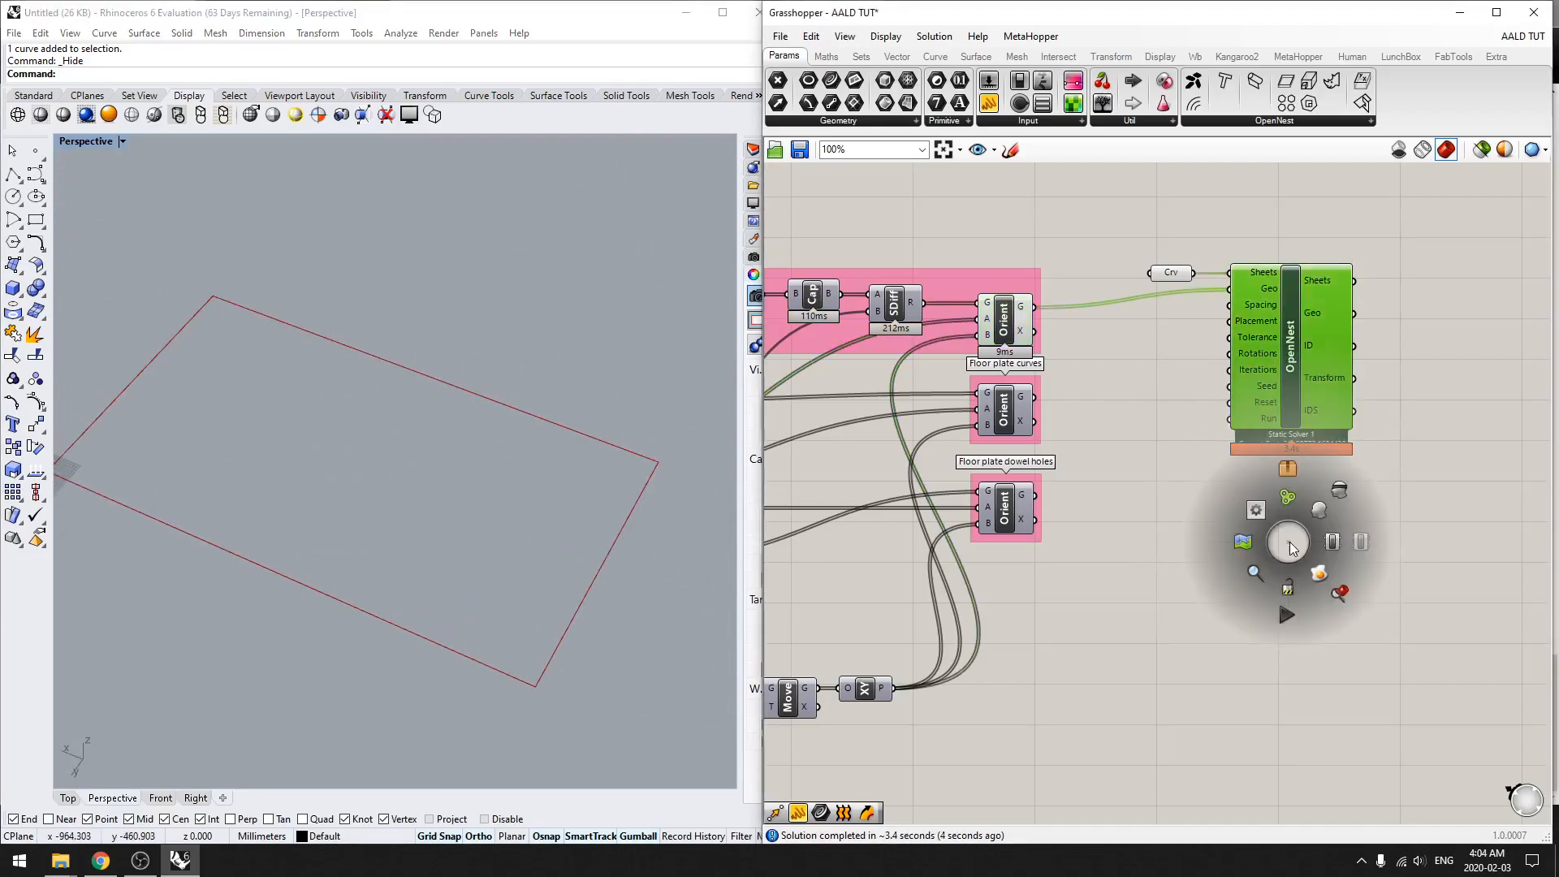
pyautogui.click(1322, 510)
pyautogui.click(1251, 599)
pyautogui.moveTo(382, 624); pyautogui.dragTo(276, 611, button='right')
pyautogui.keyDown('shift'); pyautogui.moveTo(422, 637); pyautogui.dragTo(393, 575, button='right'); pyautogui.keyUp('shift')
pyautogui.scroll(3, 317, 558)
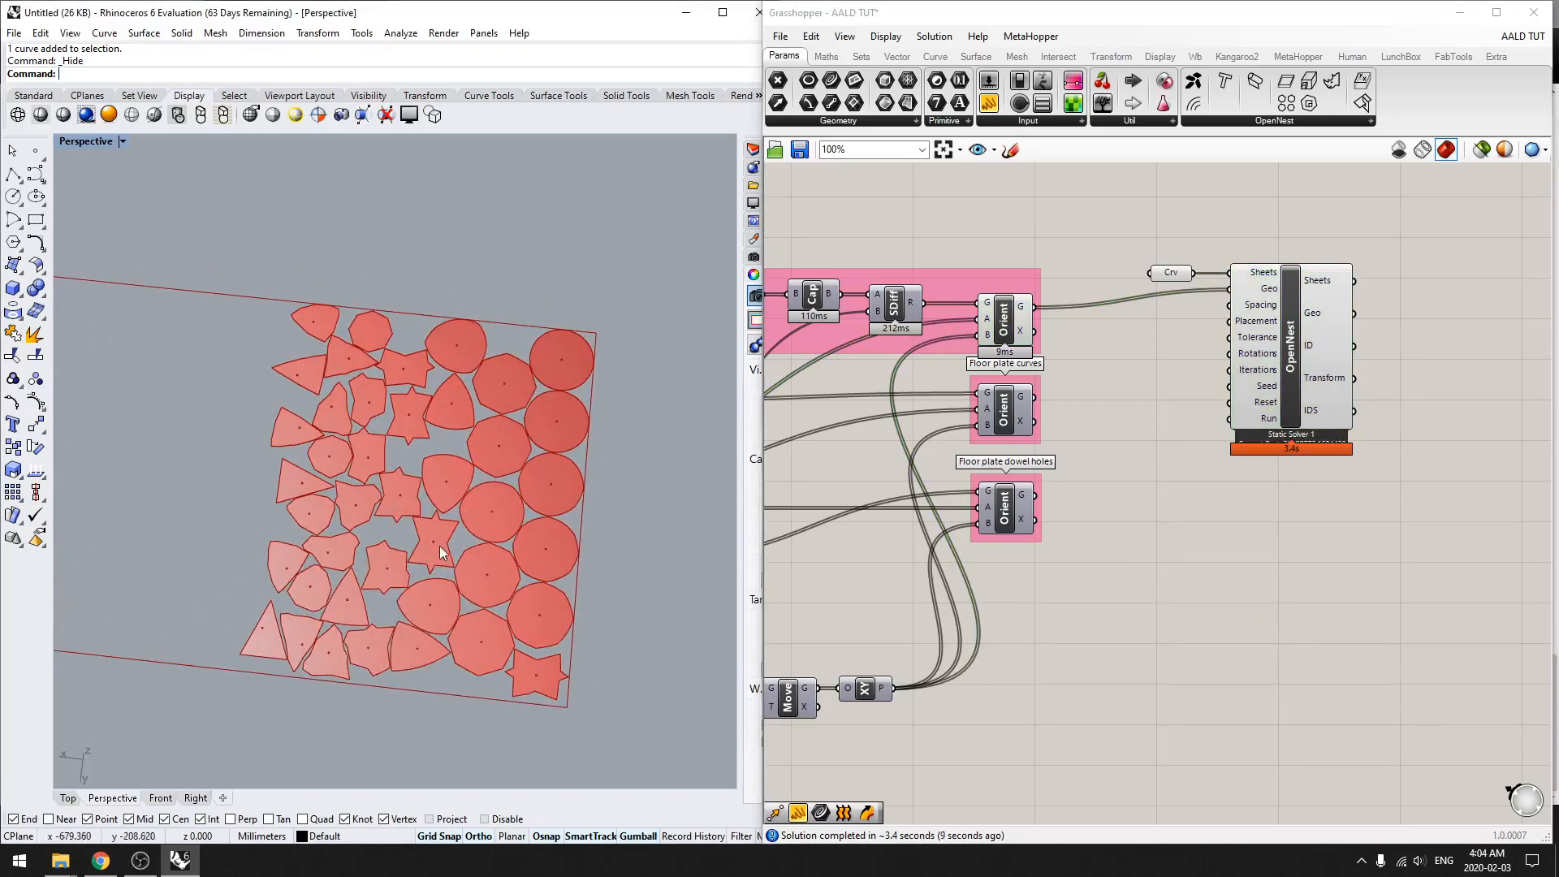
pyautogui.scroll(5, 446, 544)
pyautogui.scroll(-5, 459, 541)
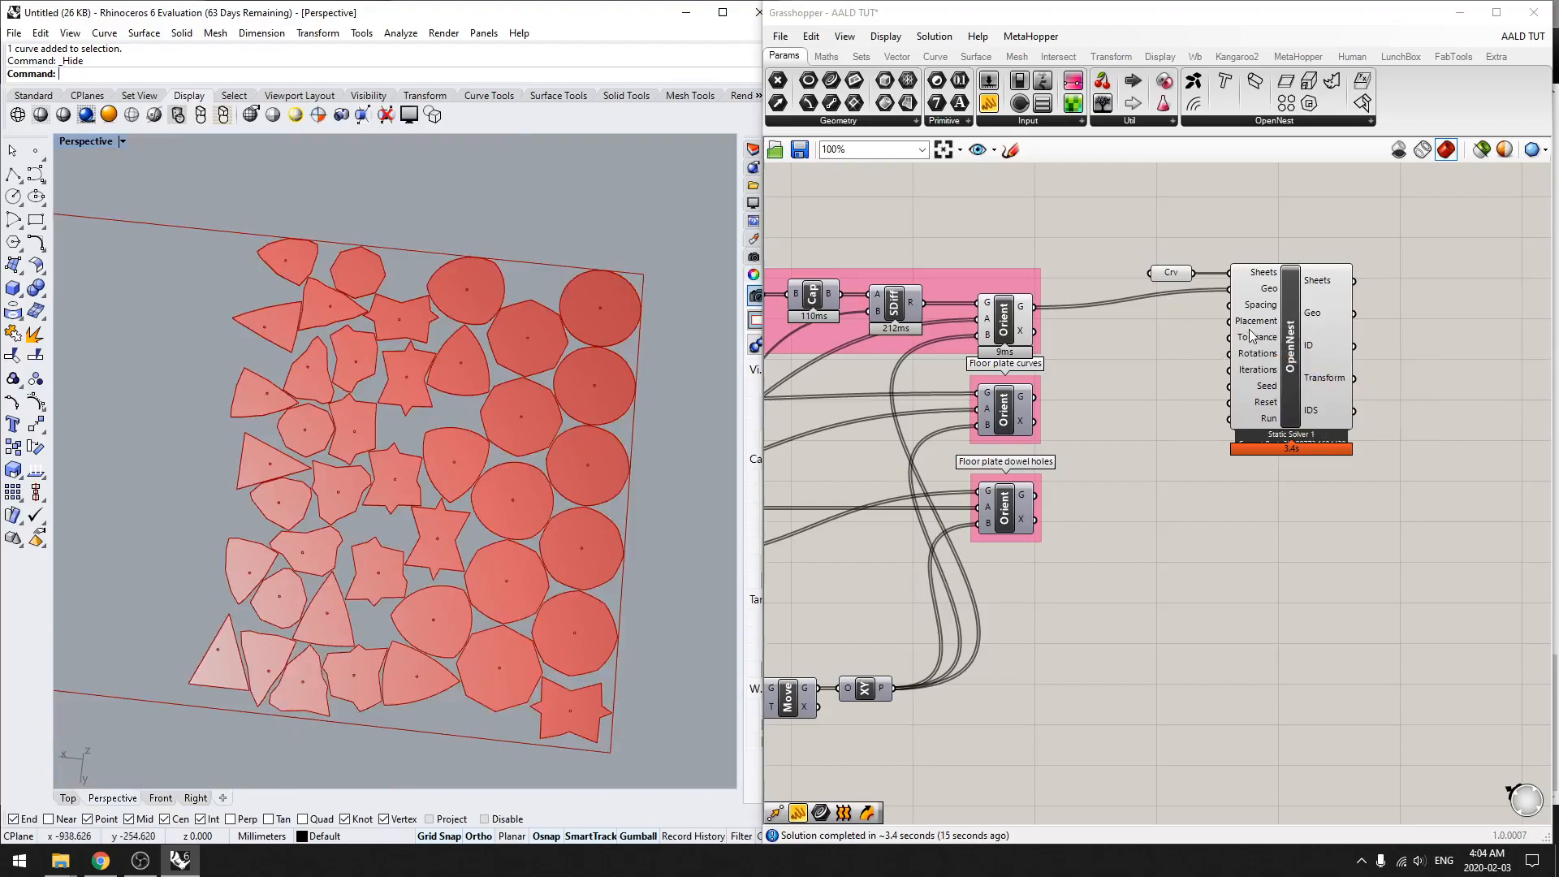
pyautogui.scroll(4, 1257, 323)
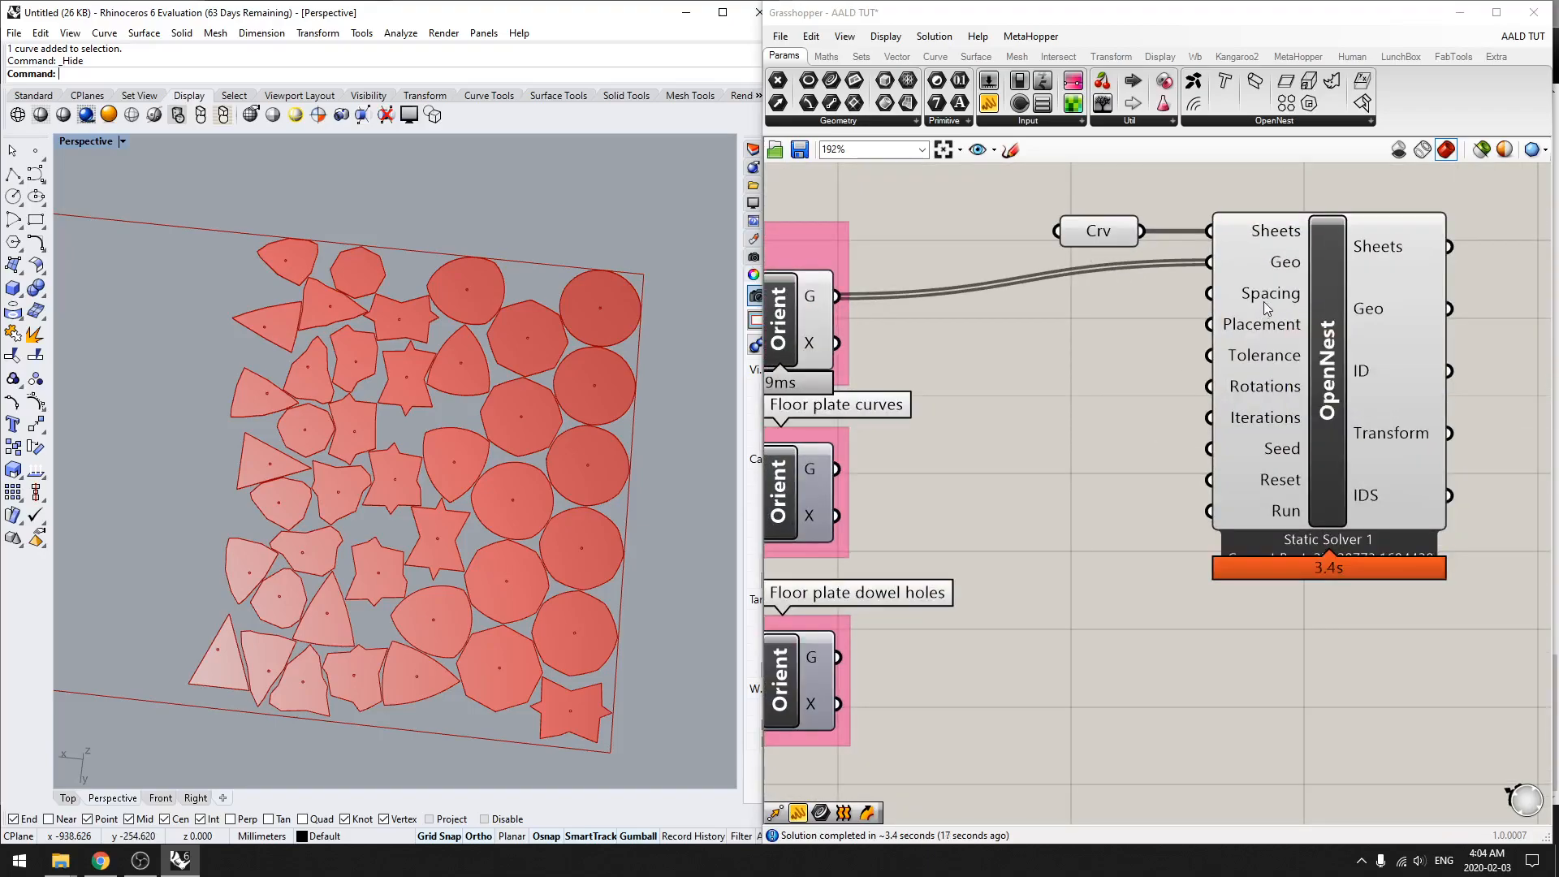
# Step: Add an integer slider with a range of 0 to 10 beside OpenNest and wire it into the Spacing input
pyautogui.moveTo(1264, 298); pyautogui.dragTo(1172, 292, button='right')
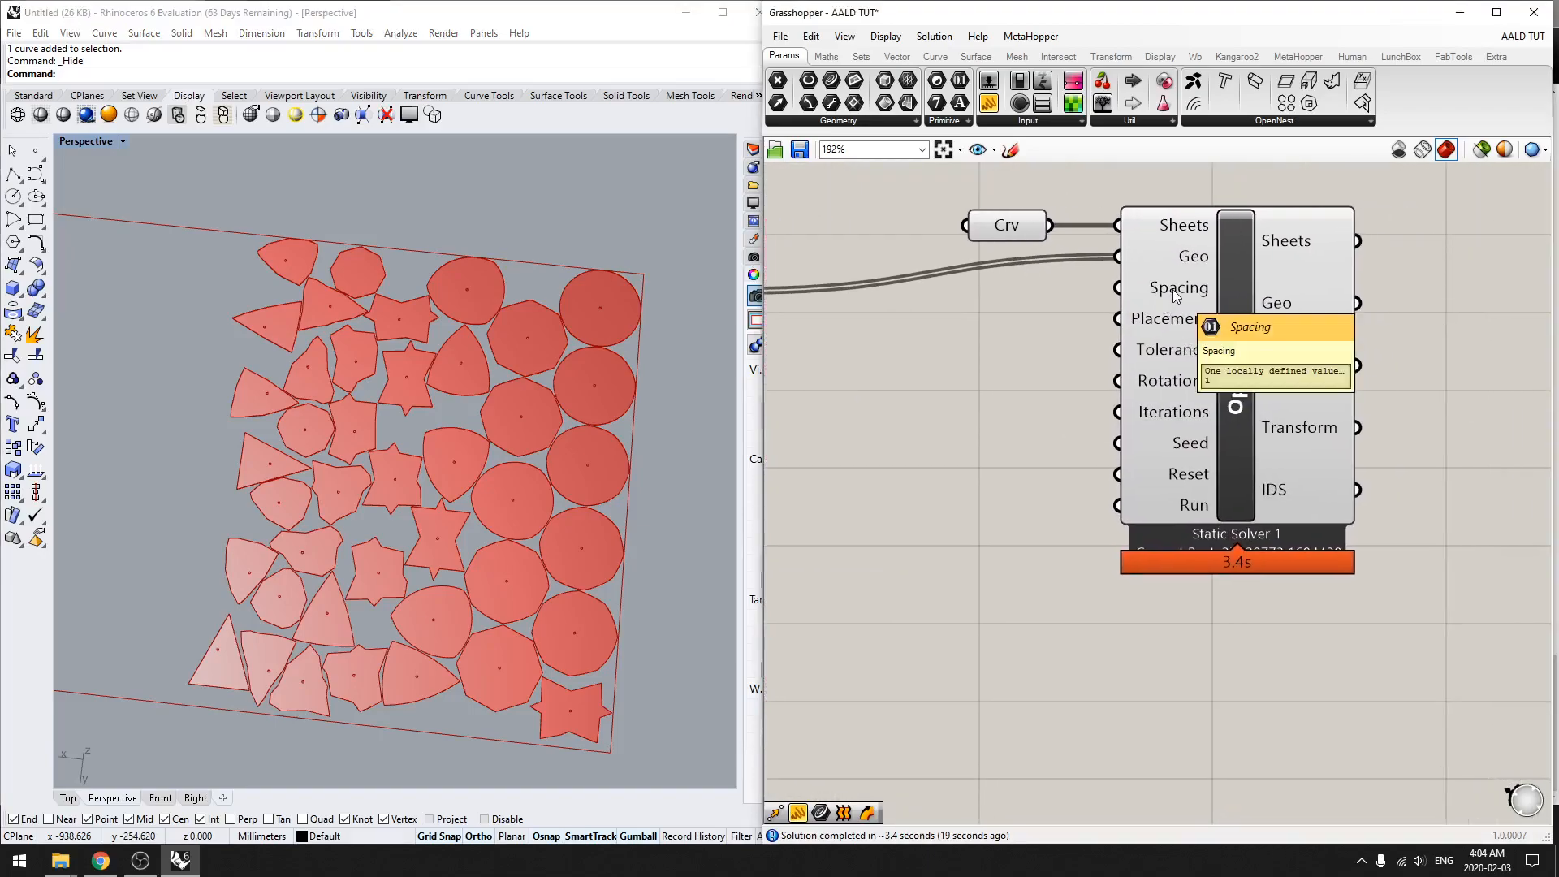
pyautogui.doubleClick(1001, 393)
pyautogui.write('0<10')
pyautogui.press('Return')
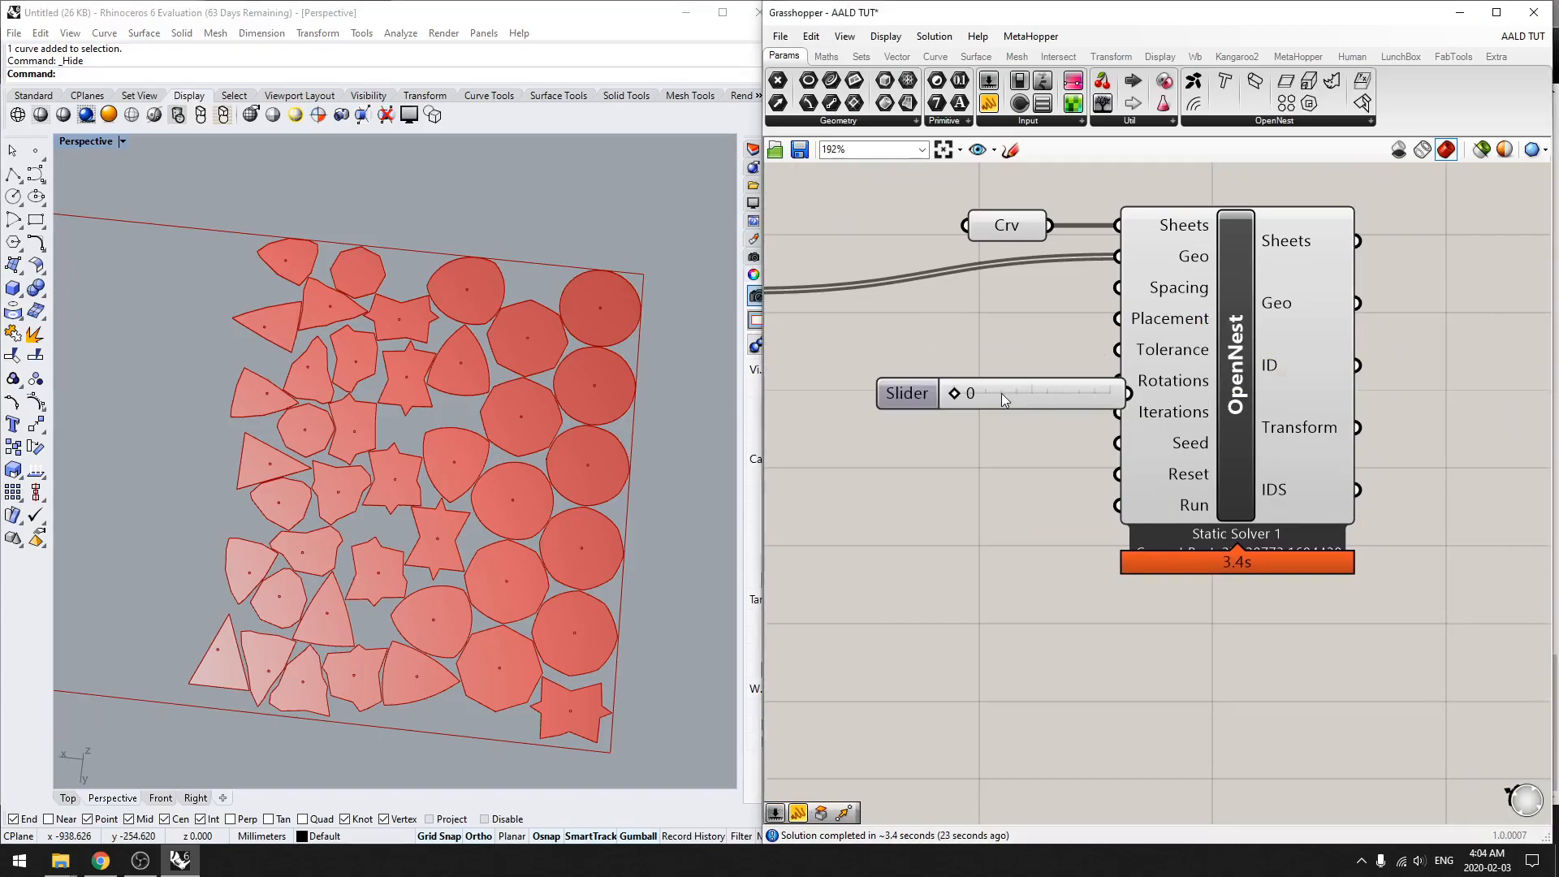
pyautogui.rightClick(1001, 394)
pyautogui.moveTo(991, 390); pyautogui.dragTo(910, 292)
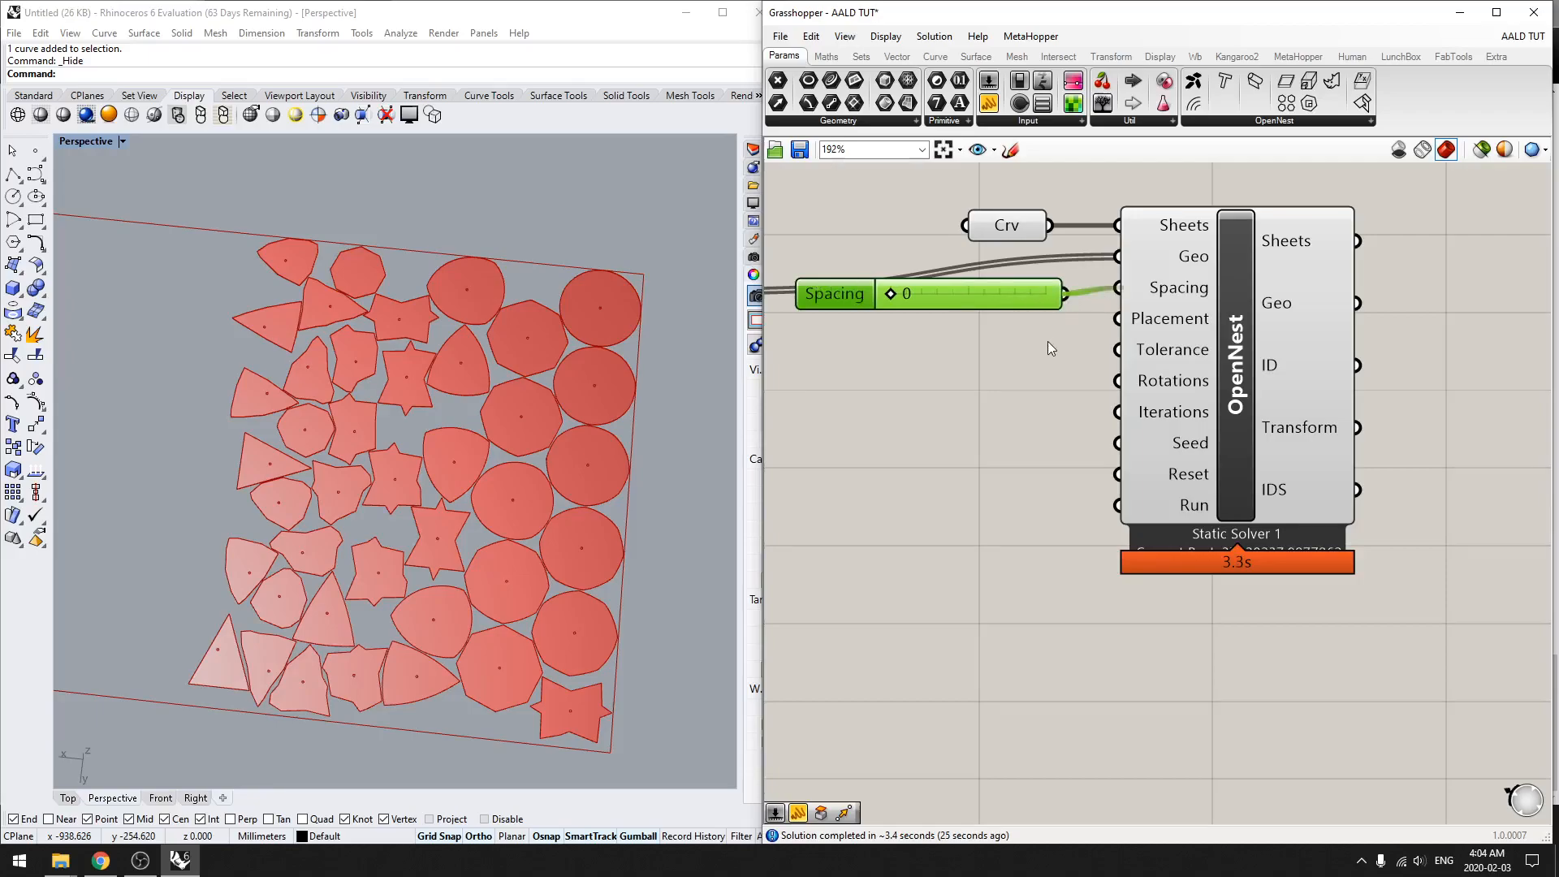
# Step: Raise the Spacing slider to 1 and finally to 3, inspecting the gaps between the nested floor plates
pyautogui.scroll(6, 501, 481)
pyautogui.scroll(-4, 474, 514)
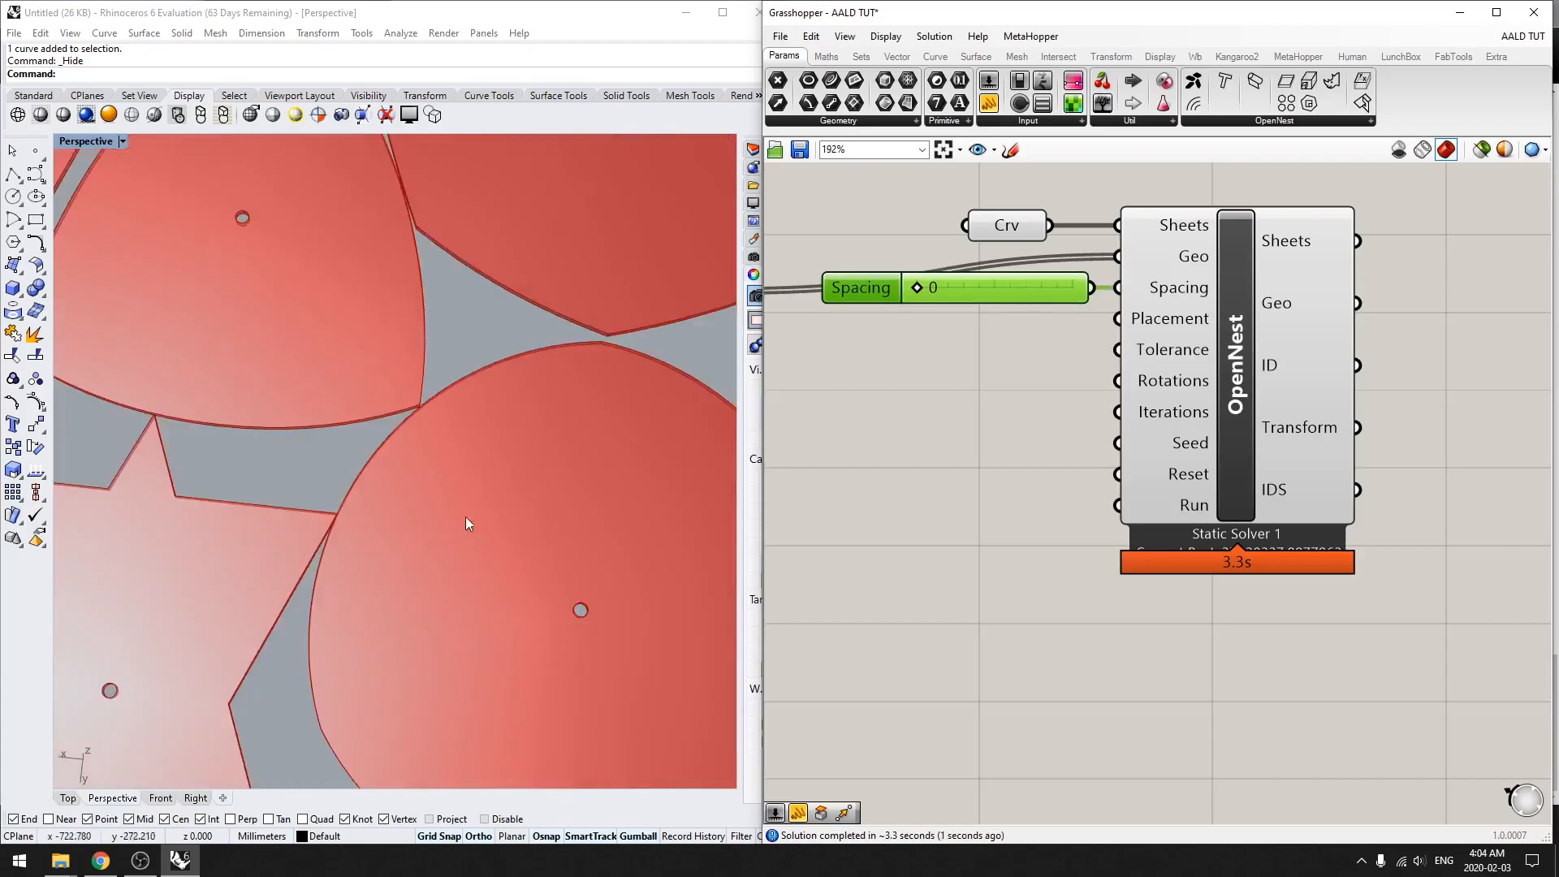
pyautogui.scroll(8, 421, 412)
pyautogui.scroll(-2, 419, 390)
pyautogui.scroll(-2, 419, 390)
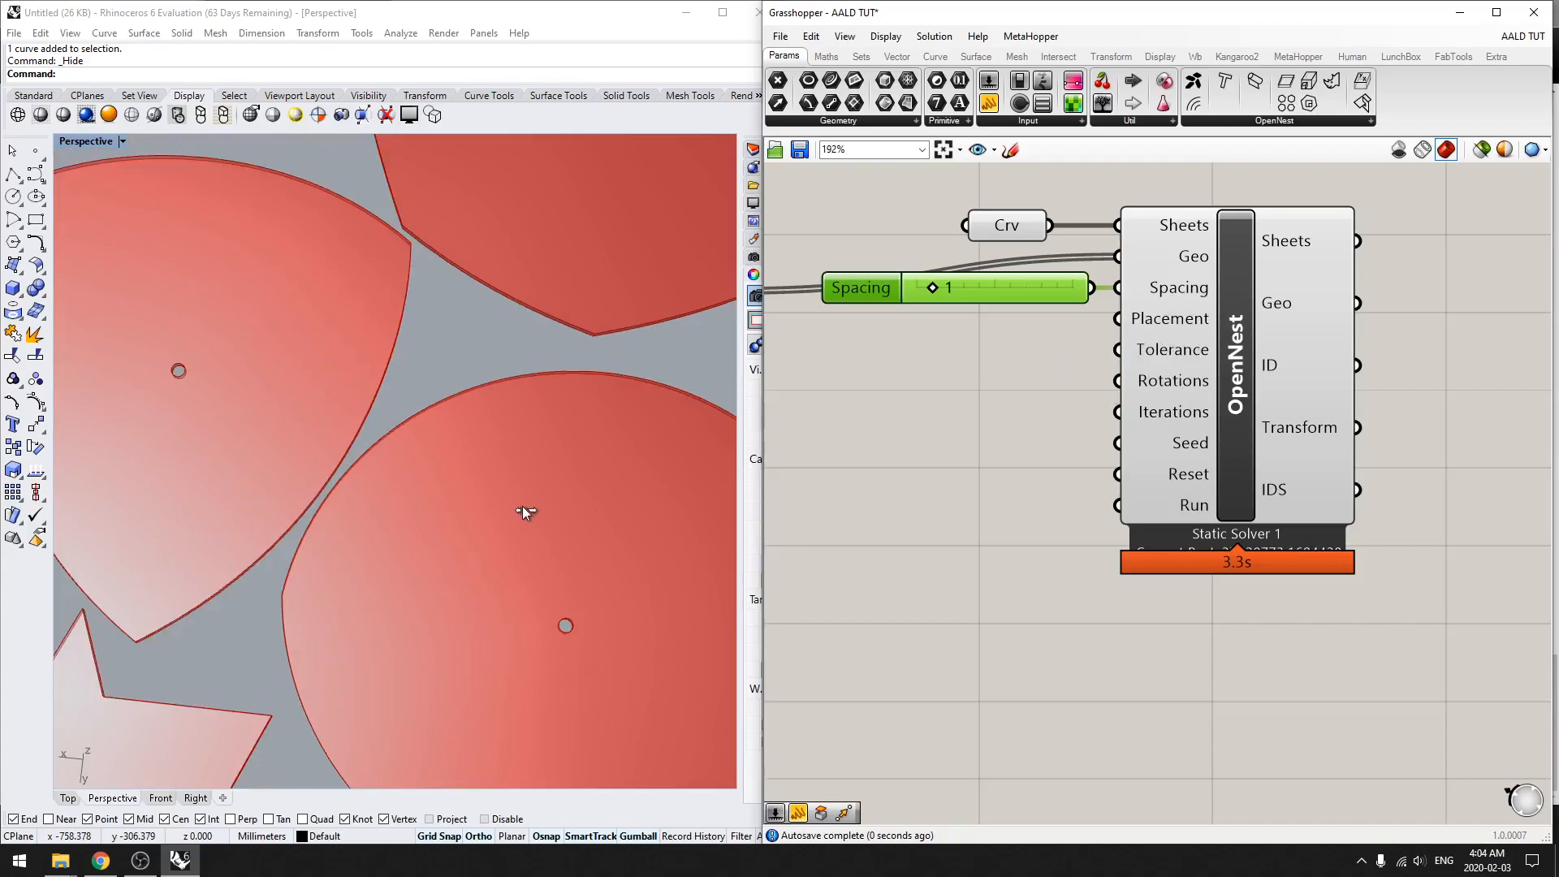
pyautogui.scroll(-2, 523, 505)
pyautogui.scroll(-3, 574, 460)
pyautogui.moveTo(552, 471); pyautogui.dragTo(501, 494, button='right')
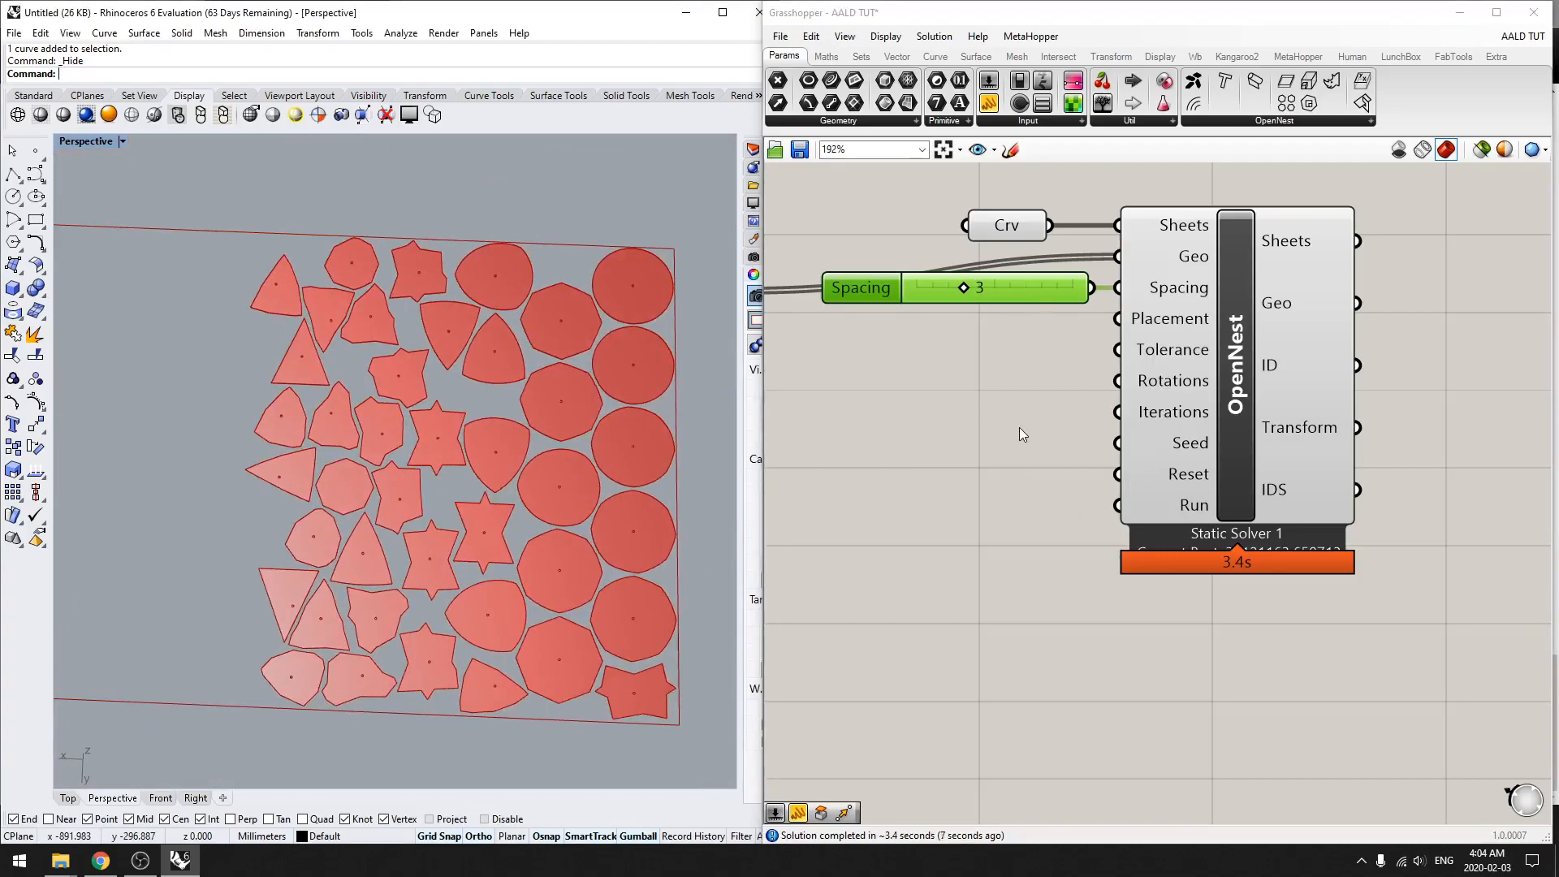
# Step: Switch to Chrome to look at the OpenNest page and its demo video on Food4Rhino, and return to Rhino and Grasshopper
pyautogui.click(100, 860)
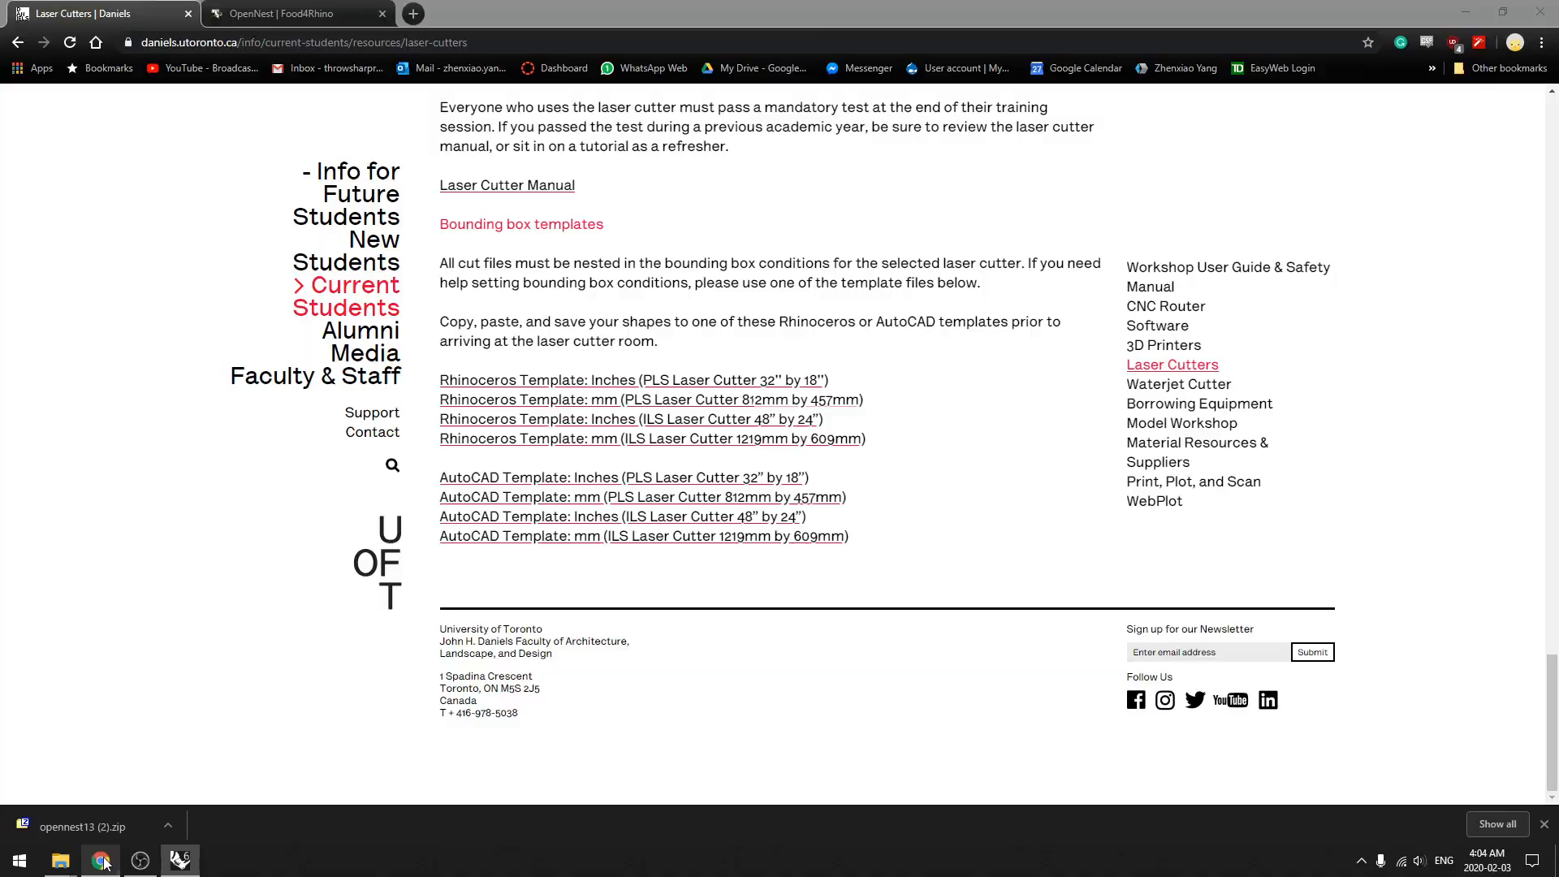
pyautogui.click(280, 14)
pyautogui.scroll(-4, 606, 475)
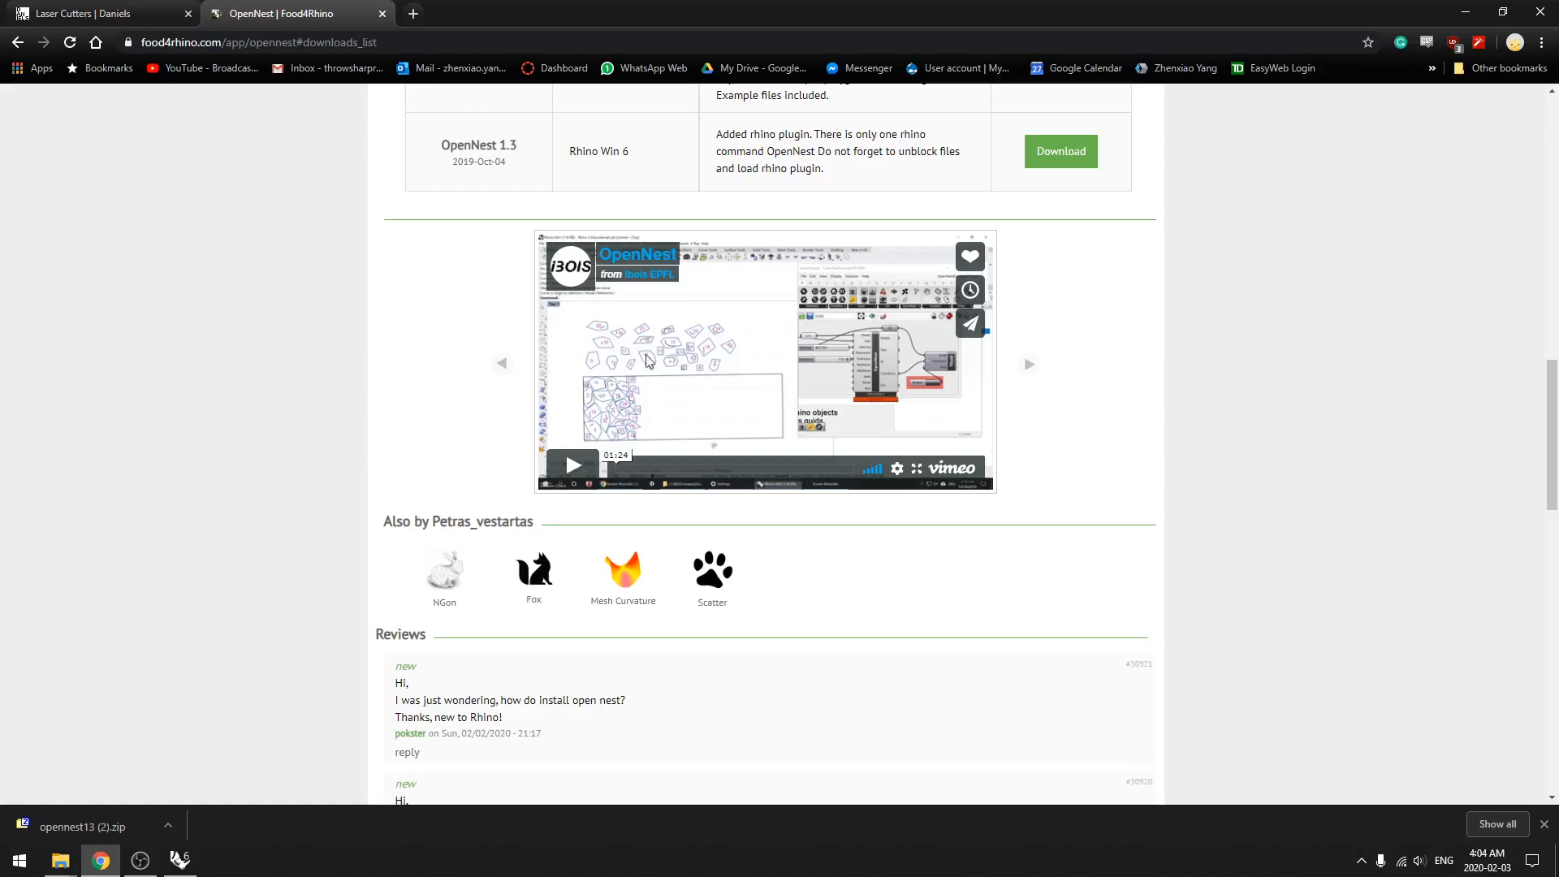
pyautogui.click(181, 859)
pyautogui.click(924, 528)
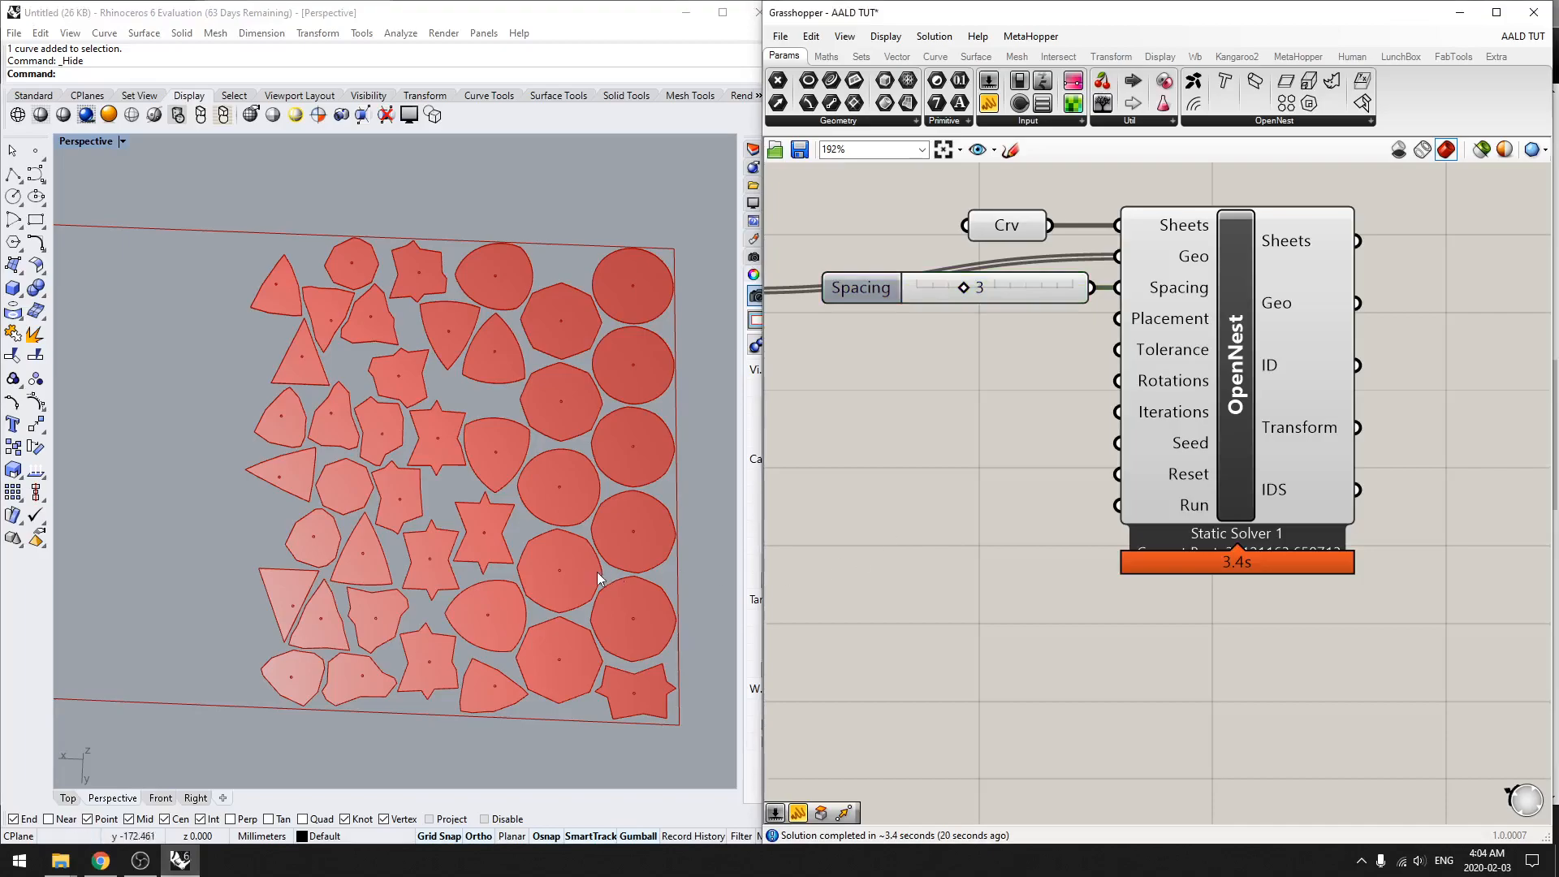
# Step: Examine the nested floor plates and the spacing between them on the sheet from several angles
pyautogui.scroll(-5, 596, 572)
pyautogui.moveTo(596, 573); pyautogui.dragTo(532, 563, button='right')
pyautogui.scroll(10, 495, 534)
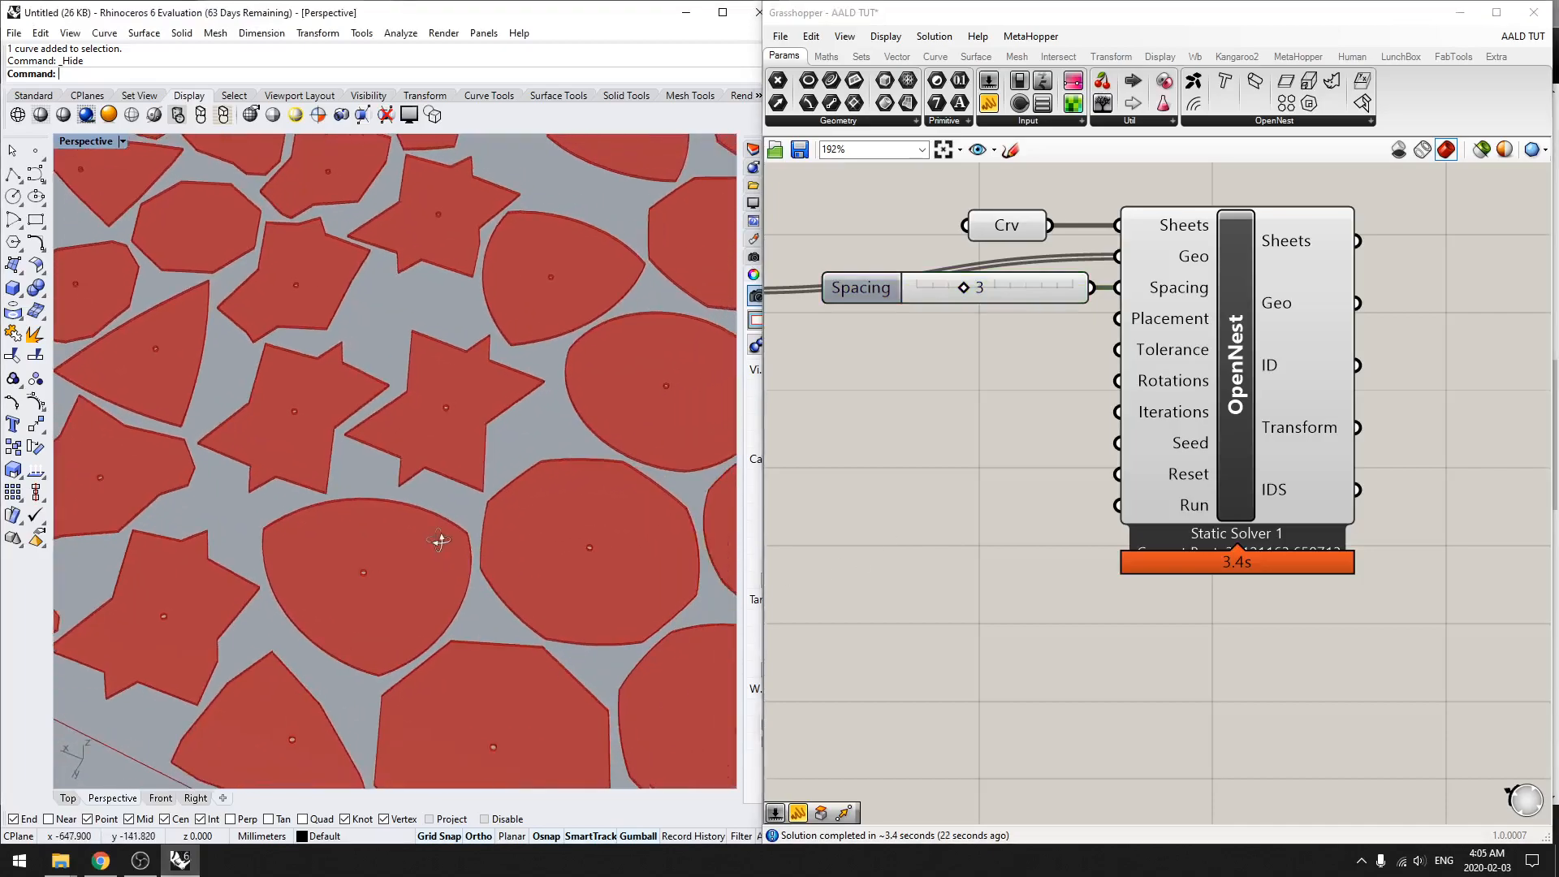
pyautogui.scroll(-3, 429, 533)
pyautogui.moveTo(430, 579); pyautogui.dragTo(429, 392, button='right')
pyautogui.scroll(5, 430, 392)
pyautogui.scroll(-10, 431, 395)
pyautogui.moveTo(431, 448); pyautogui.dragTo(434, 560, button='right')
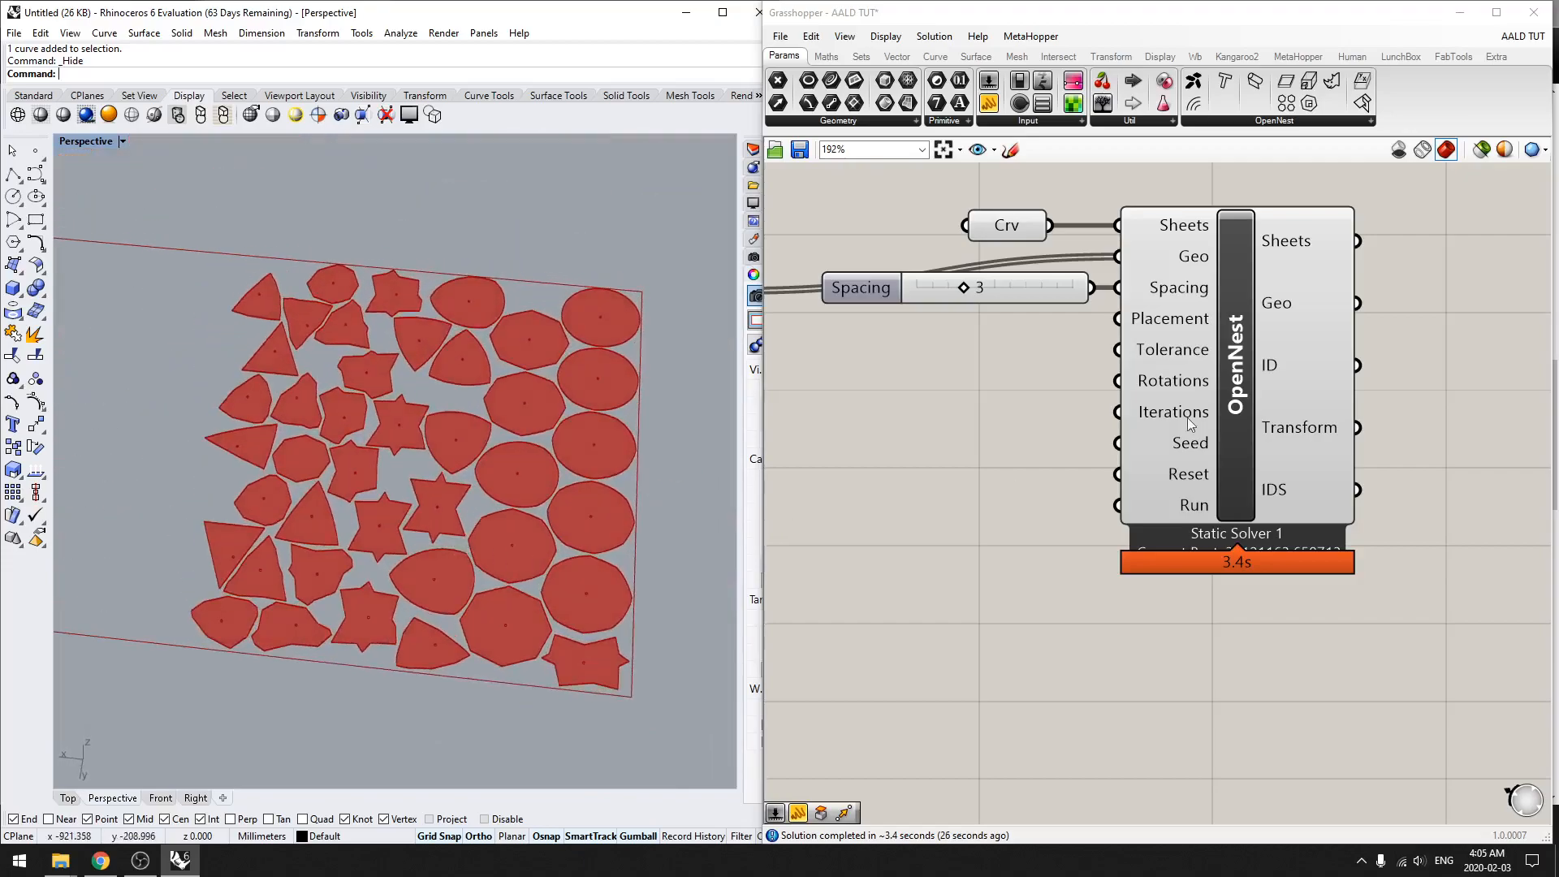
# Step: Bake the OpenNest result into Rhino and set the Perspective viewport to Shaded display
pyautogui.click(1176, 436)
pyautogui.middleClick(1051, 465)
pyautogui.click(1085, 500)
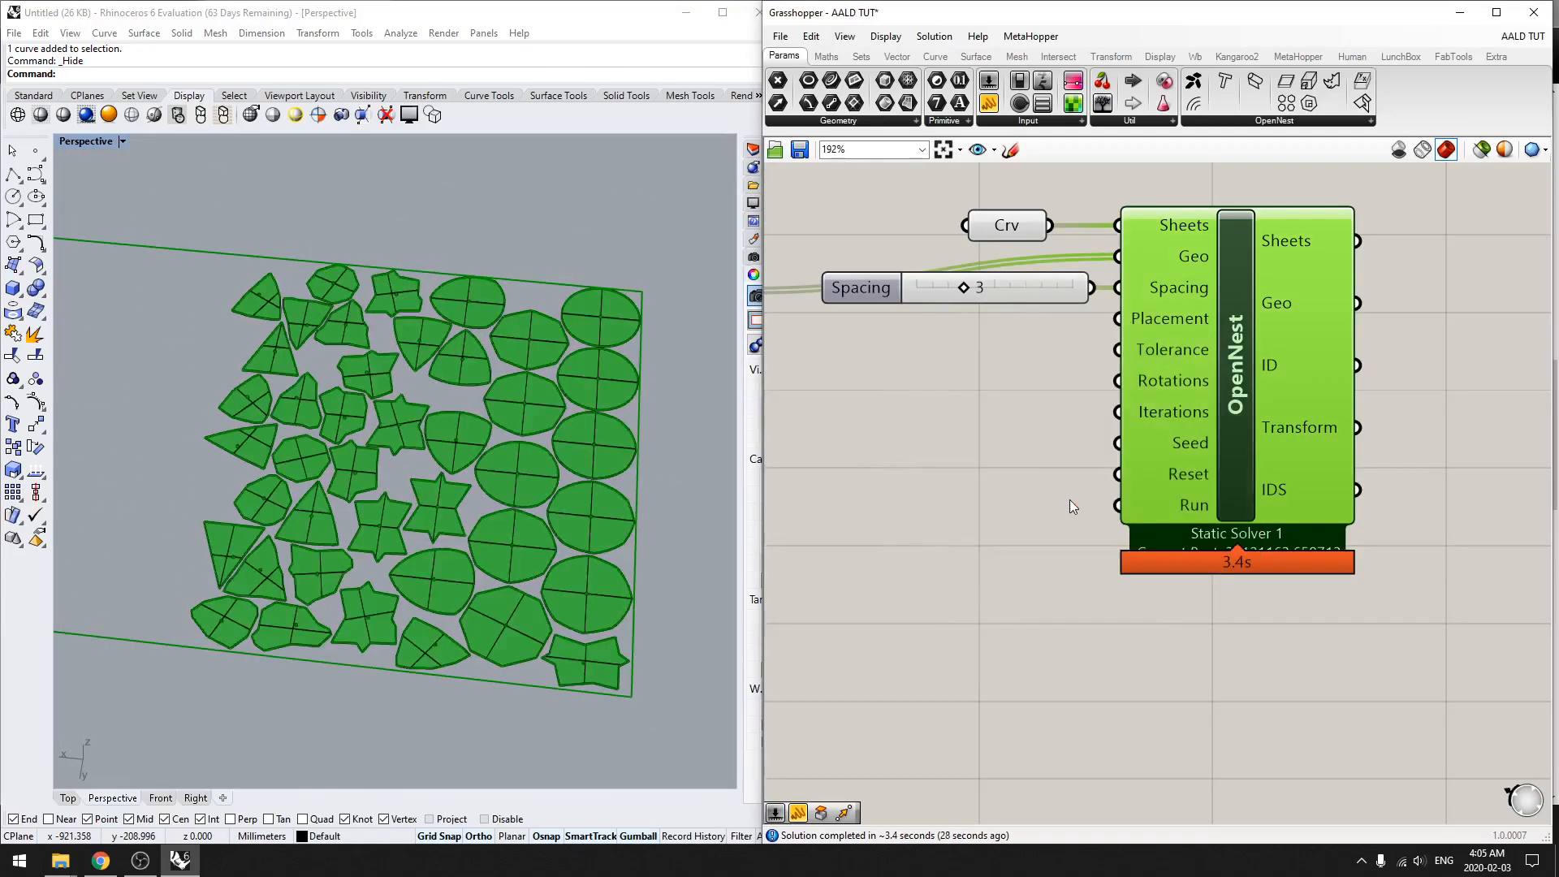
pyautogui.click(1071, 497)
pyautogui.scroll(-3, 372, 587)
pyautogui.hotkey('ctrl', 'alt', 's')
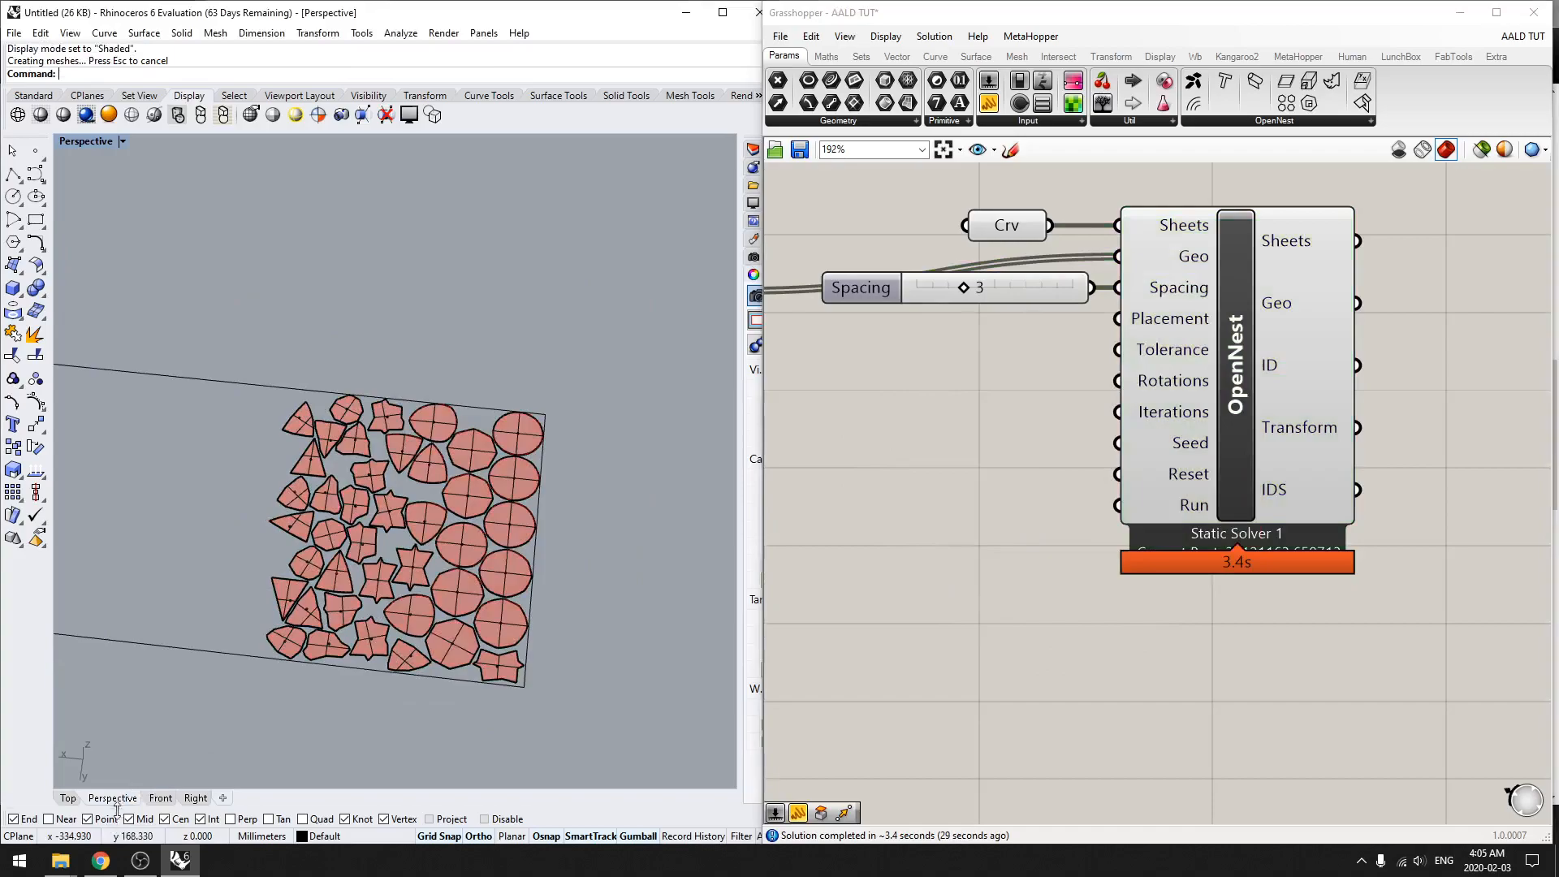
# Step: In the Top view, create a Make2D drawing of the baked sheet and floor plates on layer 2d
pyautogui.click(68, 799)
pyautogui.scroll(-8, 390, 564)
pyautogui.scroll(4, 300, 568)
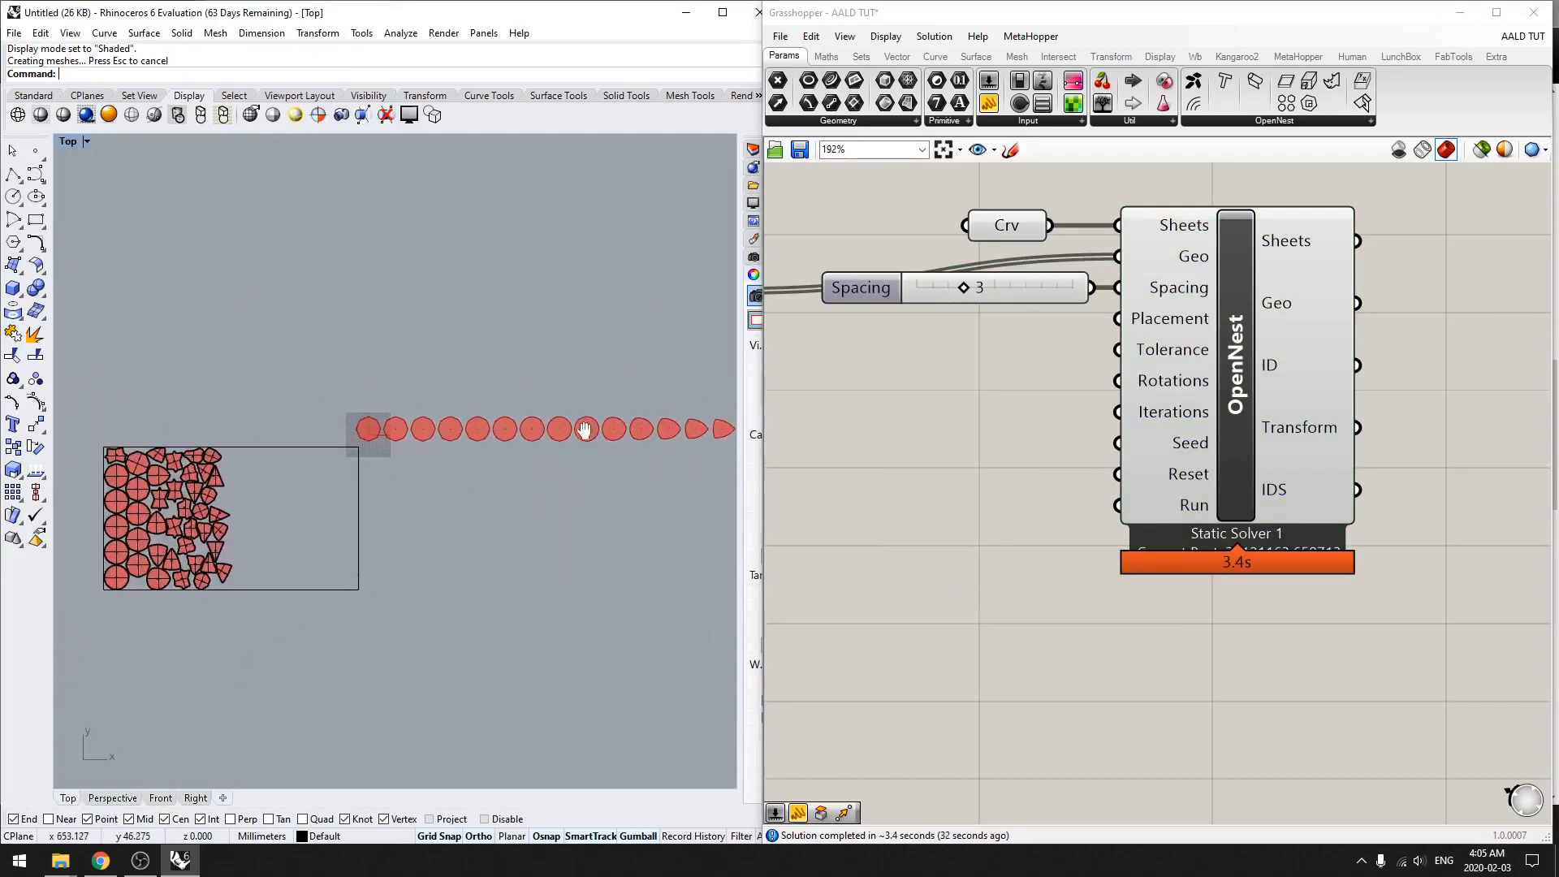
pyautogui.moveTo(282, 564); pyautogui.dragTo(580, 513, button='right')
pyautogui.moveTo(467, 560); pyautogui.dragTo(498, 567, button='right')
pyautogui.scroll(4, 494, 583)
pyautogui.moveTo(462, 687); pyautogui.dragTo(532, 693, button='right')
pyautogui.moveTo(509, 681); pyautogui.dragTo(88, 206)
pyautogui.write('Make')
pyautogui.press('Return')
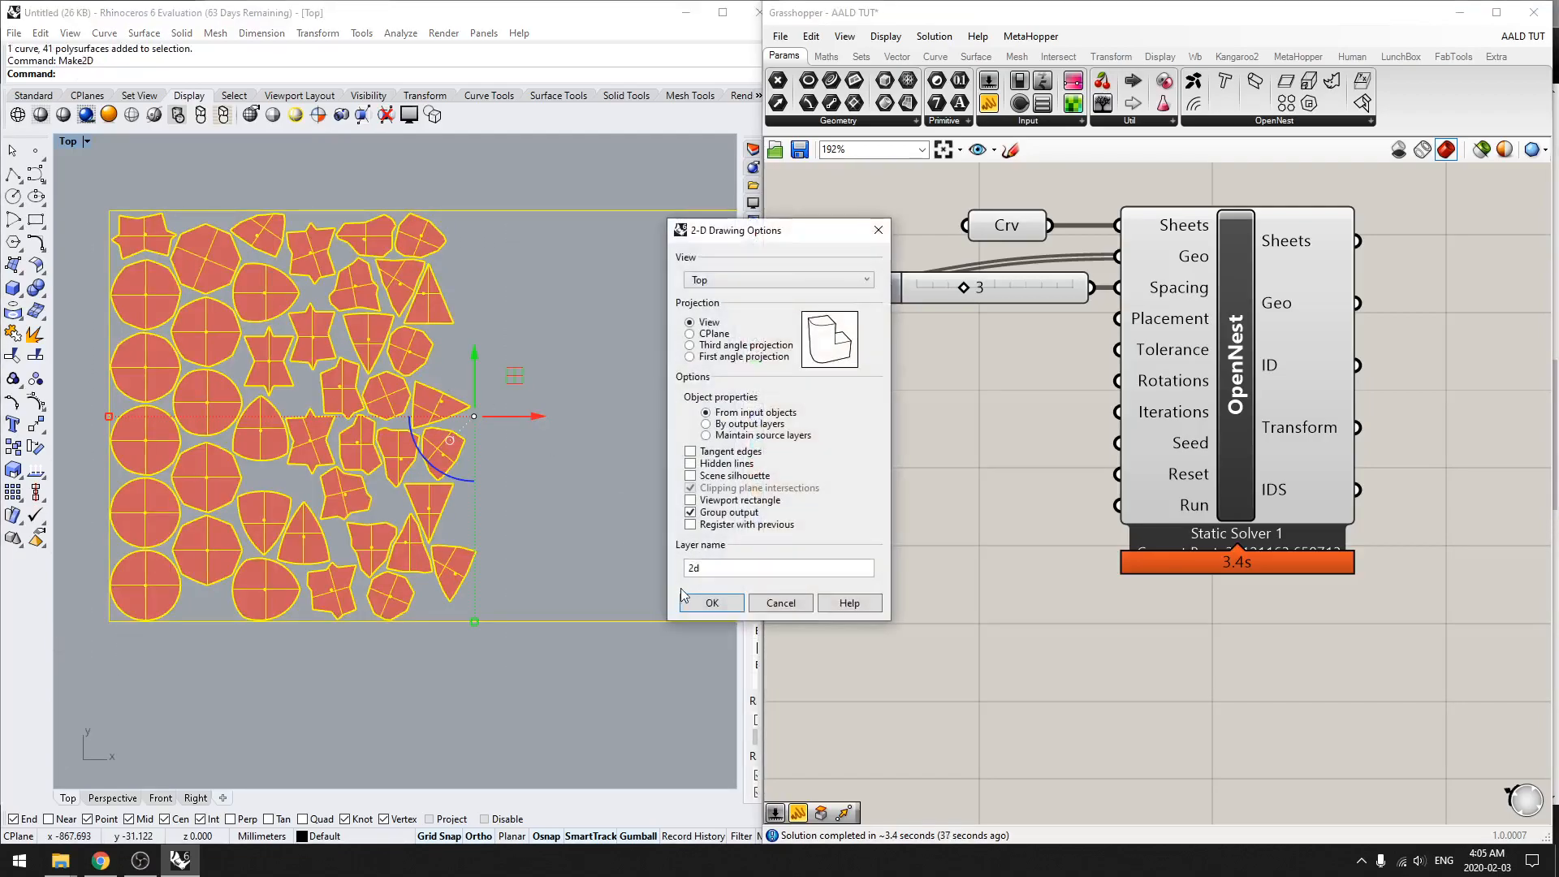
pyautogui.click(683, 588)
# Step: Inspect the 2D linework of the nested plates and delete all of its curves
pyautogui.scroll(-4, 486, 499)
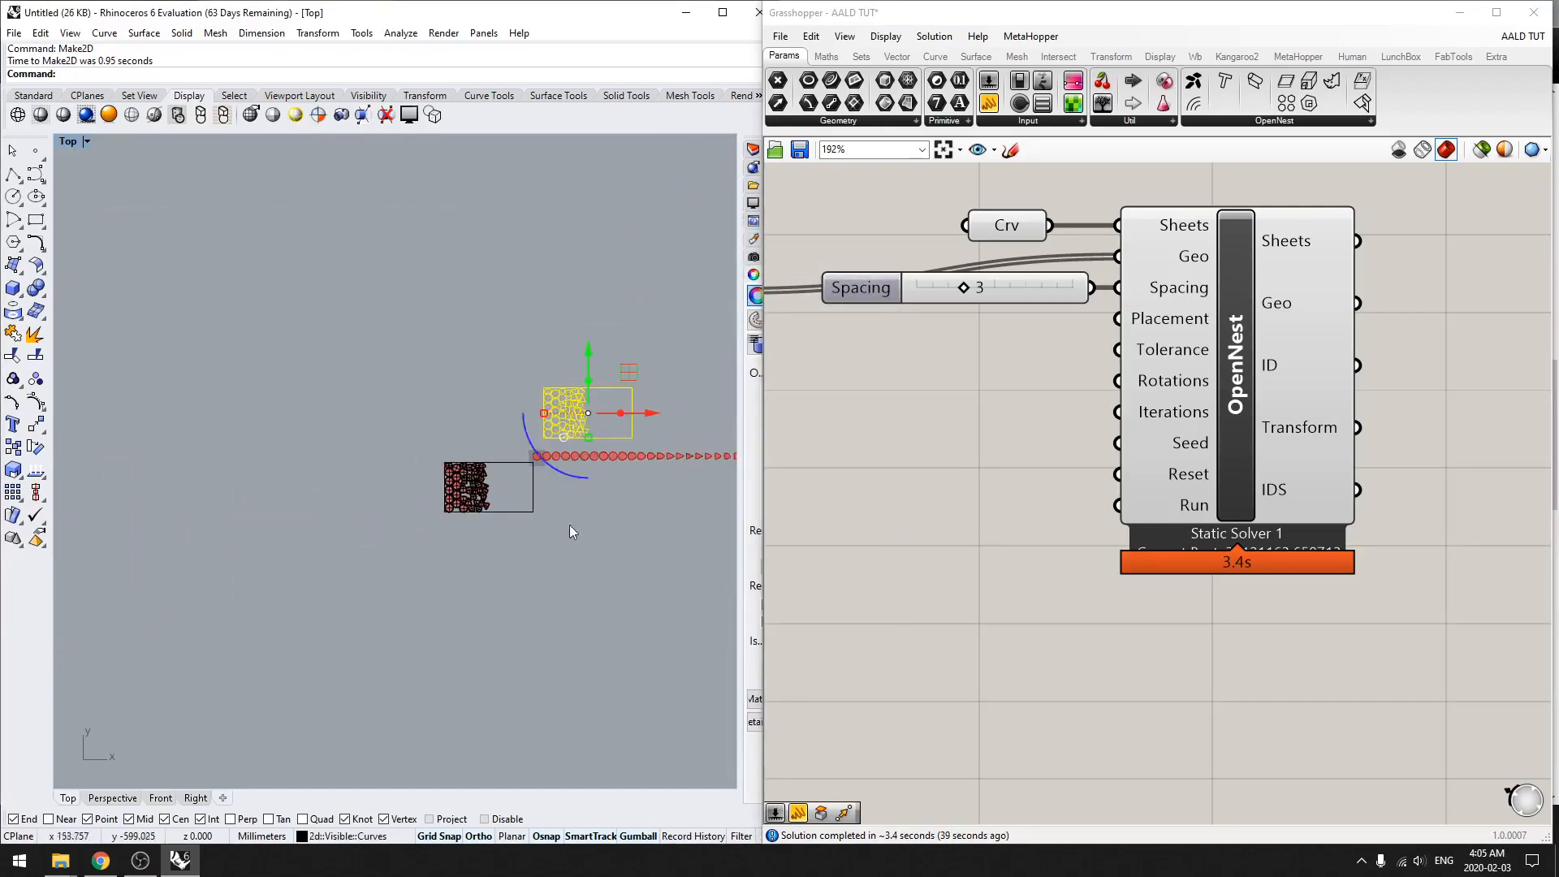
pyautogui.scroll(10, 487, 568)
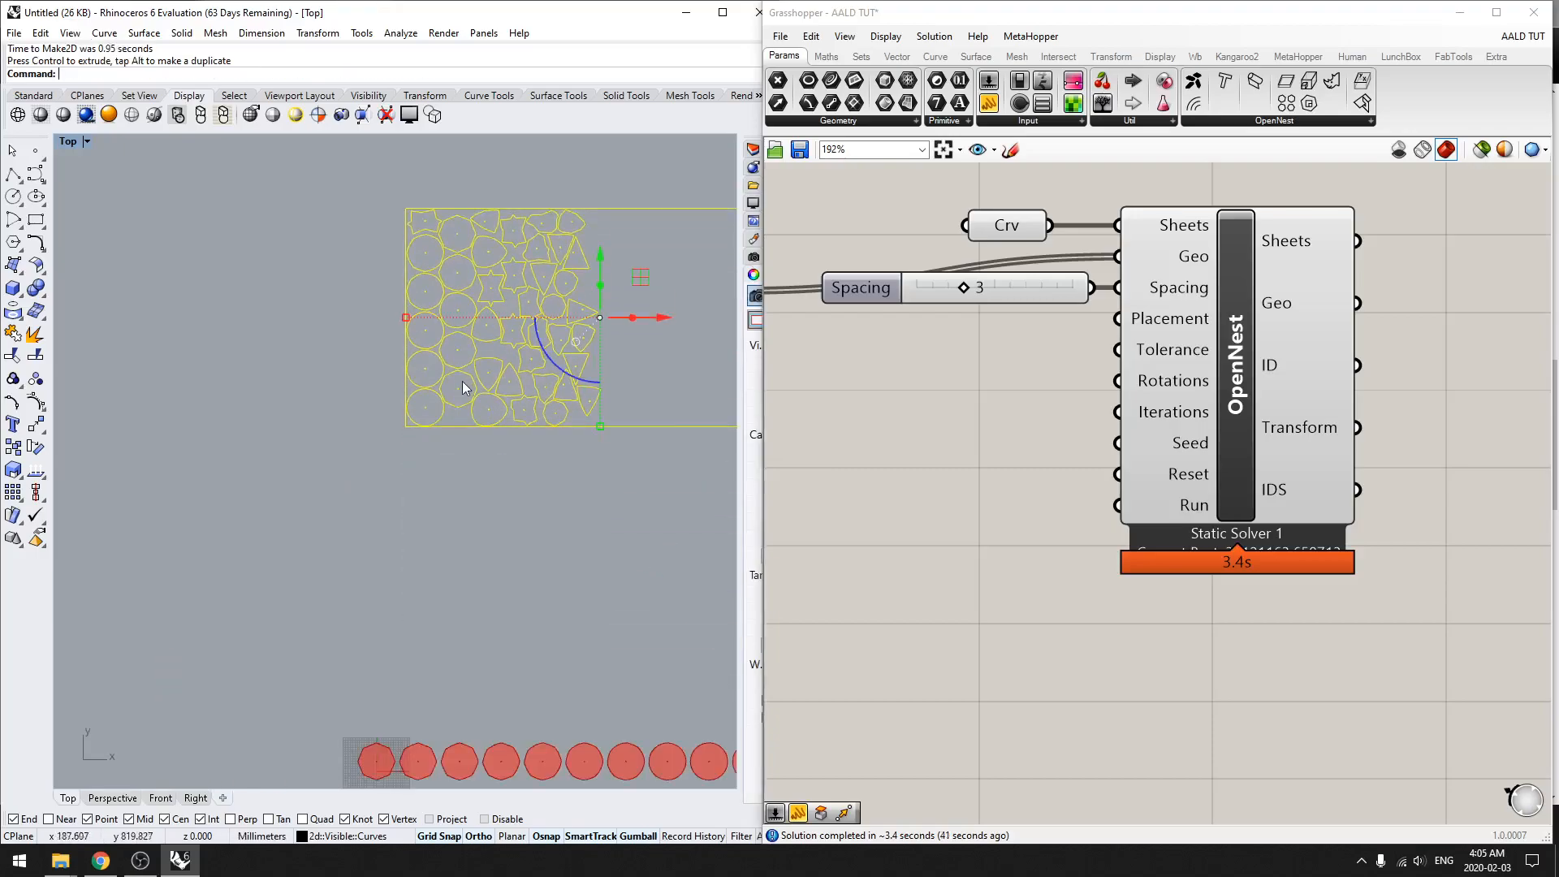
pyautogui.click(500, 543)
pyautogui.scroll(-6, 367, 570)
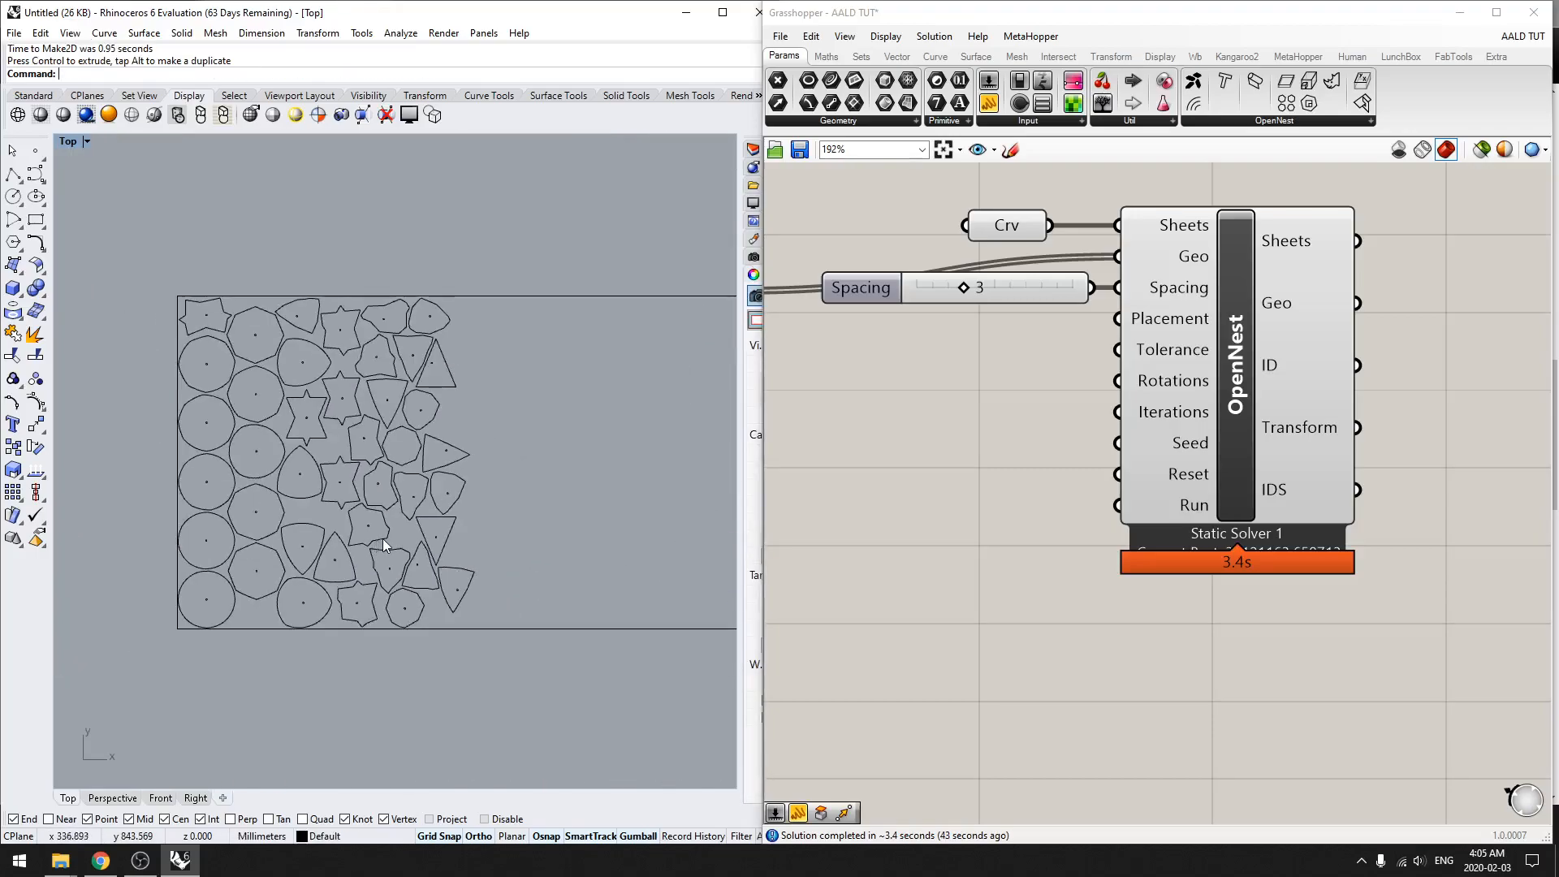
pyautogui.scroll(3, 276, 552)
pyautogui.scroll(-5, 611, 715)
pyautogui.hotkey('ctrl', 'a')
pyautogui.press('Delete')
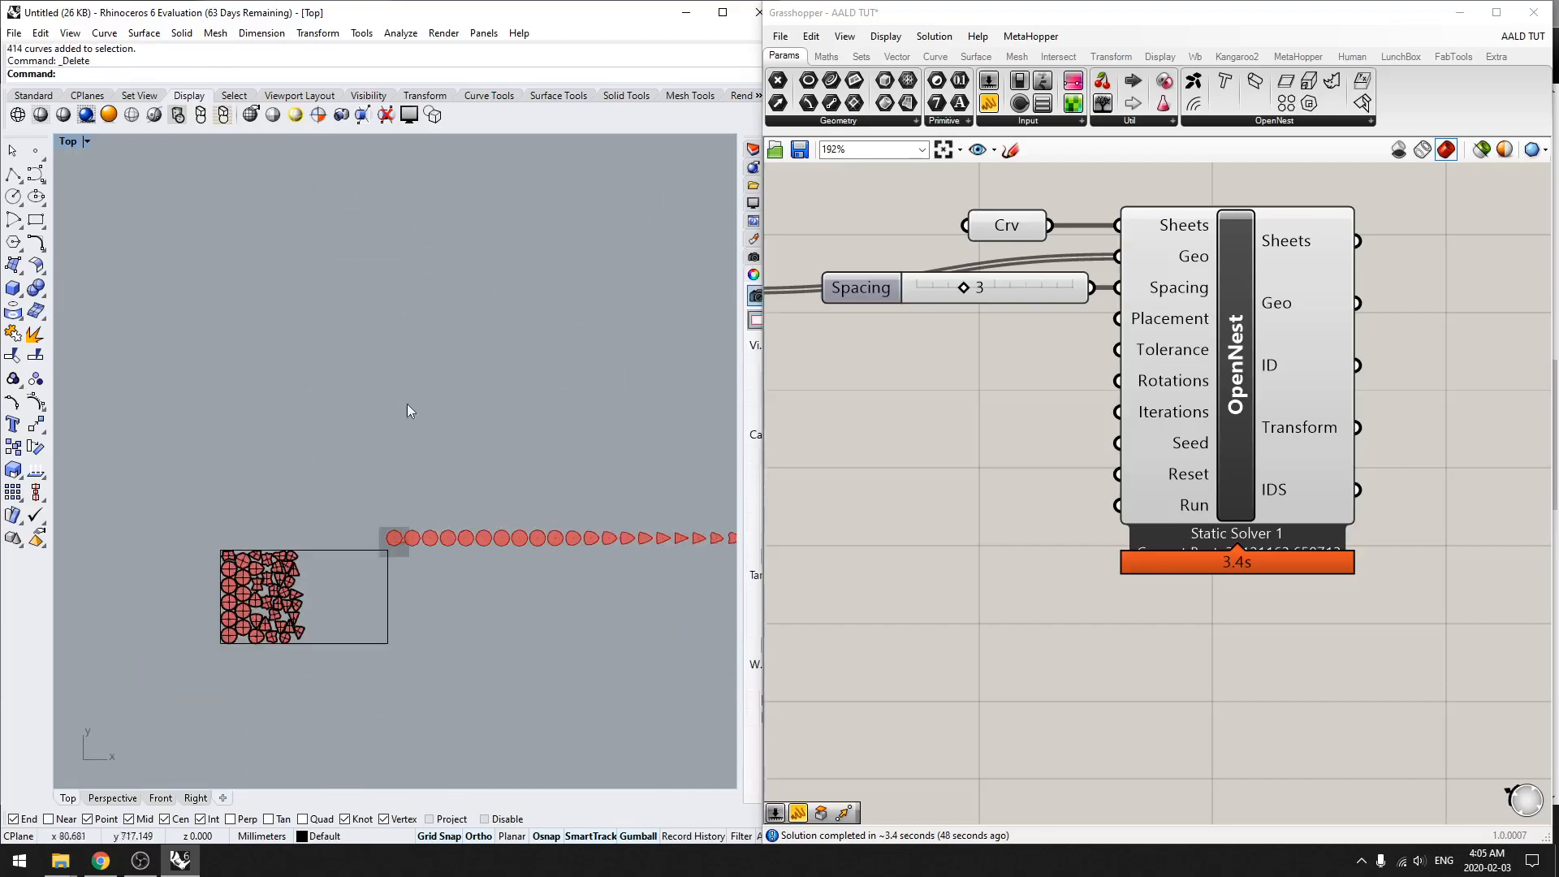
# Step: Return to the Perspective view and turn off the preview of the solid group's Orient component
pyautogui.click(114, 802)
pyautogui.moveTo(502, 588); pyautogui.dragTo(327, 607, button='right')
pyautogui.keyDown('shift'); pyautogui.moveTo(327, 608); pyautogui.dragTo(562, 558, button='right'); pyautogui.keyUp('shift')
pyautogui.moveTo(869, 512); pyautogui.dragTo(1064, 459, button='right')
pyautogui.scroll(-2, 1138, 473)
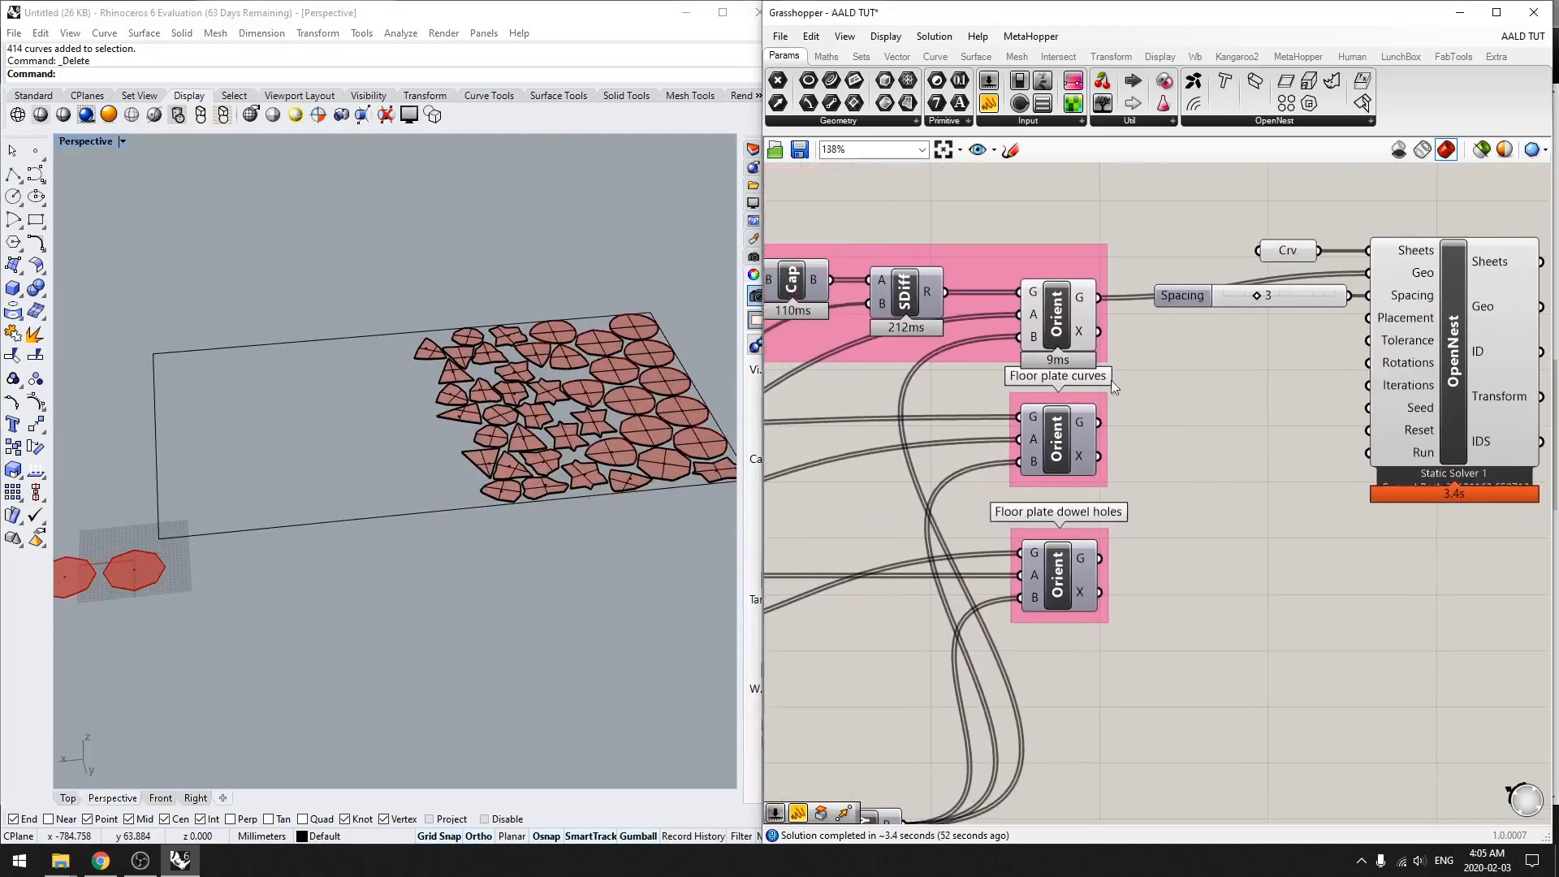
pyautogui.middleClick(1204, 446)
pyautogui.click(1254, 395)
pyautogui.moveTo(1244, 521); pyautogui.dragTo(1432, 474, button='right')
pyautogui.moveTo(393, 594); pyautogui.dragTo(417, 481, button='right')
# Step: Turn on the preview of the floor plate curves' Orient component and inspect the laid-out outlines
pyautogui.click(1260, 386)
pyautogui.middleClick(1005, 501)
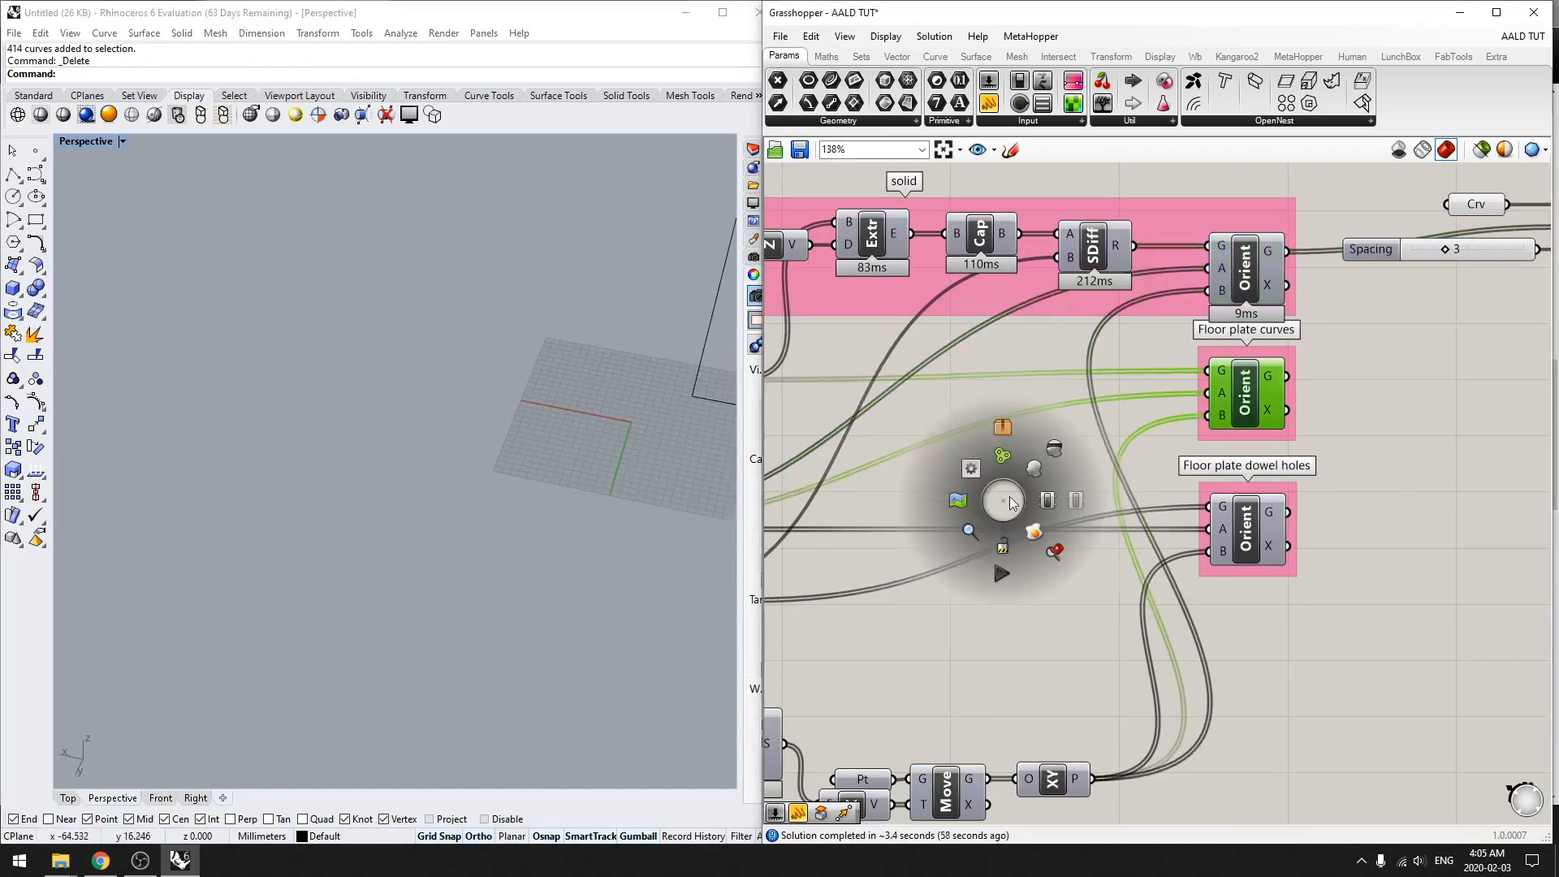
pyautogui.click(1034, 469)
pyautogui.click(1342, 557)
pyautogui.scroll(-2, 1200, 526)
pyautogui.moveTo(1178, 518); pyautogui.dragTo(1211, 520, button='right')
pyautogui.moveTo(393, 488); pyautogui.dragTo(549, 627, button='right')
pyautogui.scroll(4, 512, 601)
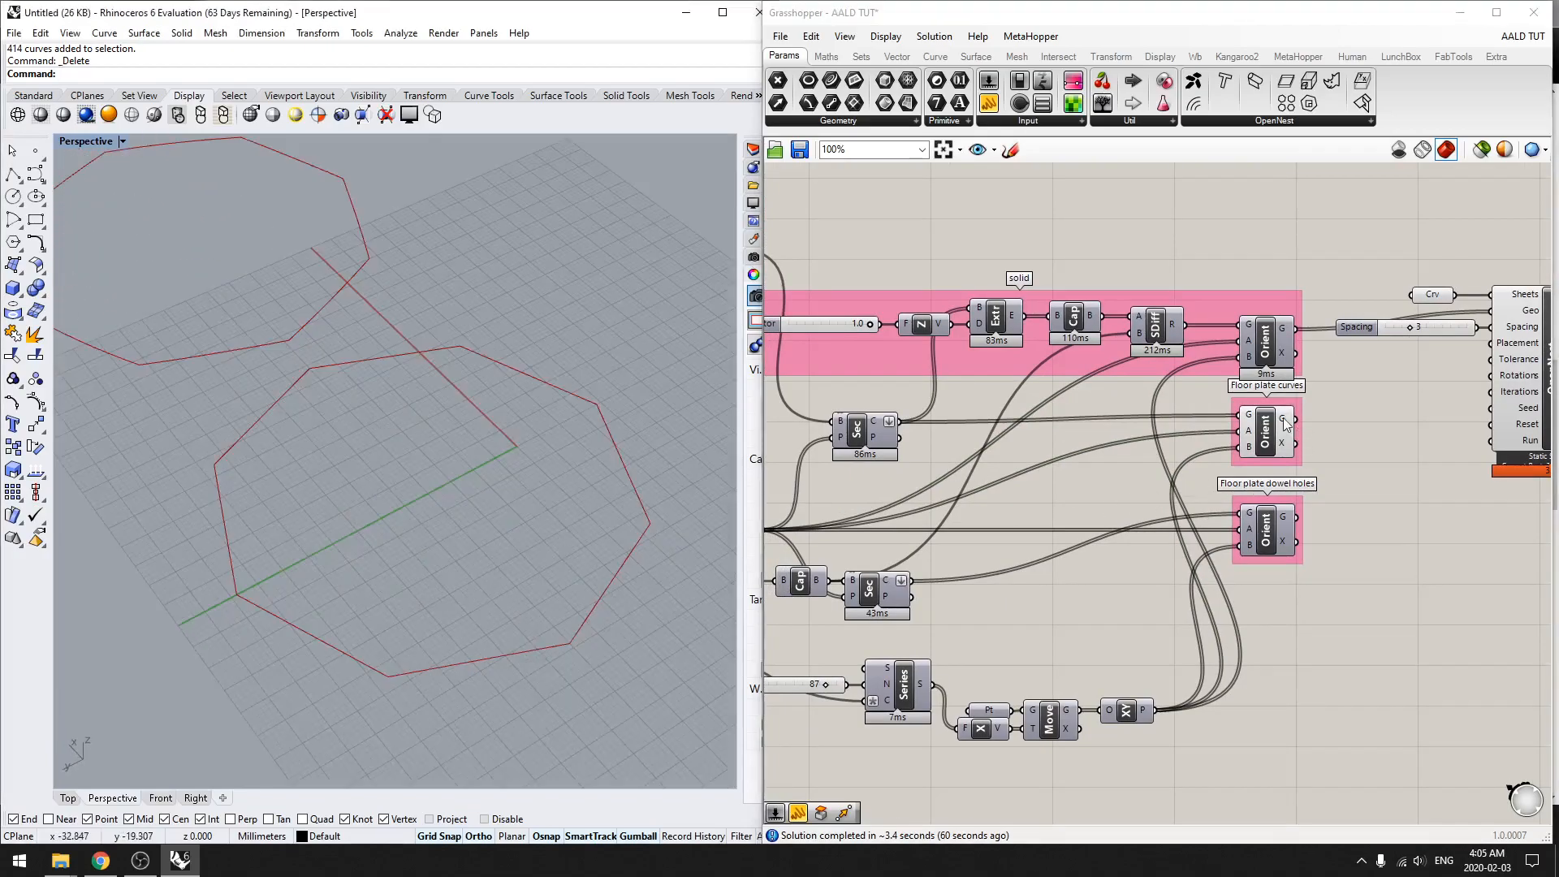
# Step: Replace OpenNest's Geo input with the G output of the floor plate curves' Orient component
pyautogui.moveTo(1379, 440); pyautogui.dragTo(1217, 445, button='right')
pyautogui.moveTo(1137, 425); pyautogui.dragTo(1340, 320)
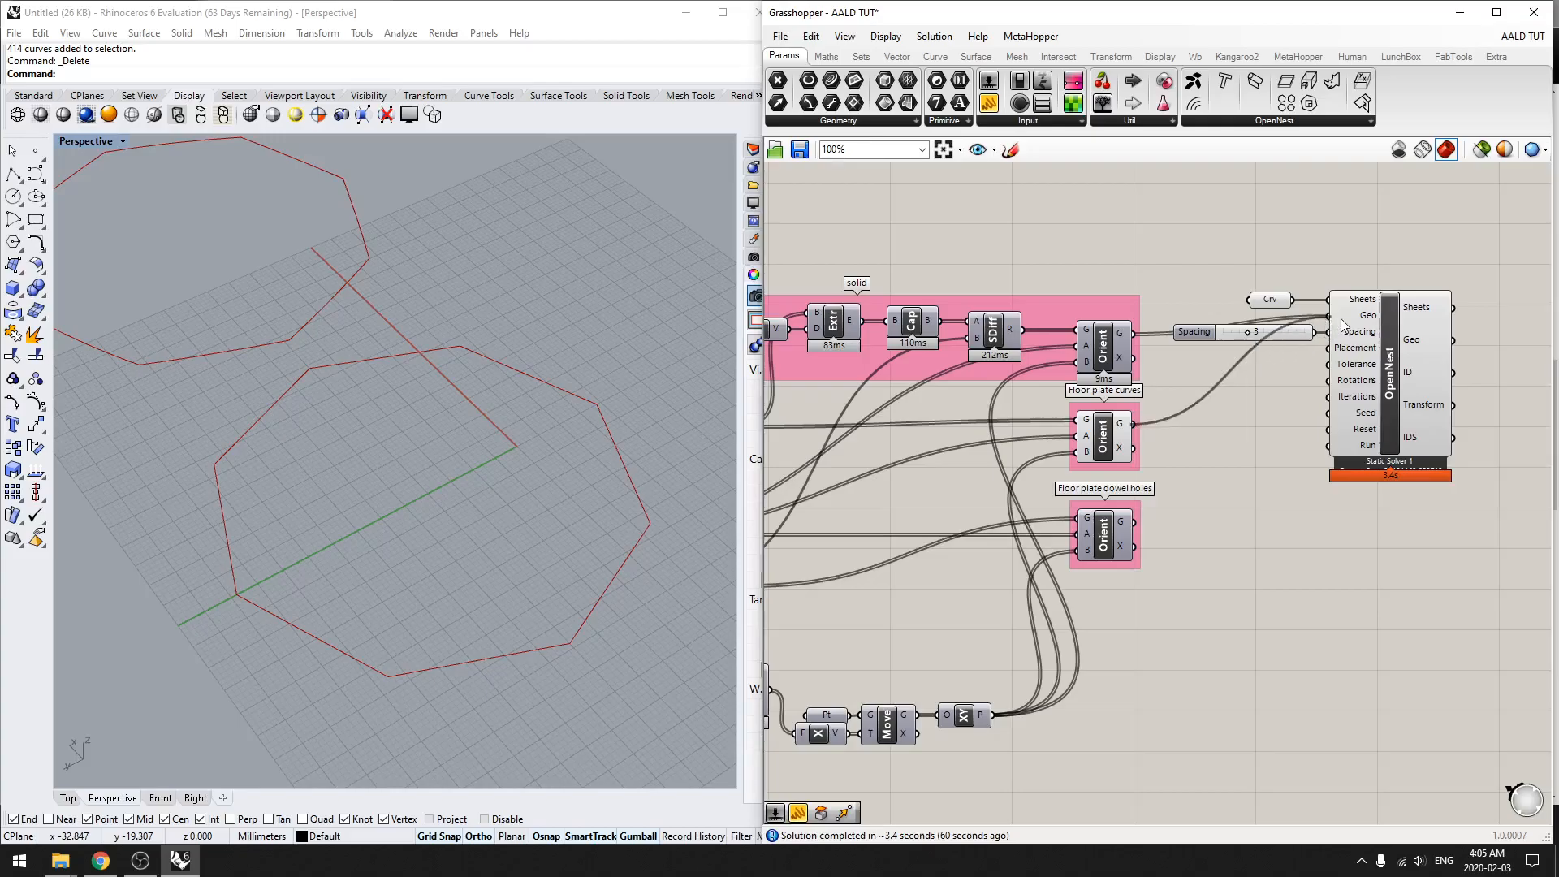
pyautogui.click(1391, 365)
# Step: Delete the baked floor plate polysurfaces from the sheet, leaving the sheet outline in place
pyautogui.scroll(-10, 421, 515)
pyautogui.keyDown('shift'); pyautogui.moveTo(420, 515); pyautogui.dragTo(495, 572, button='right'); pyautogui.keyUp('shift')
pyautogui.moveTo(623, 562); pyautogui.dragTo(155, 201)
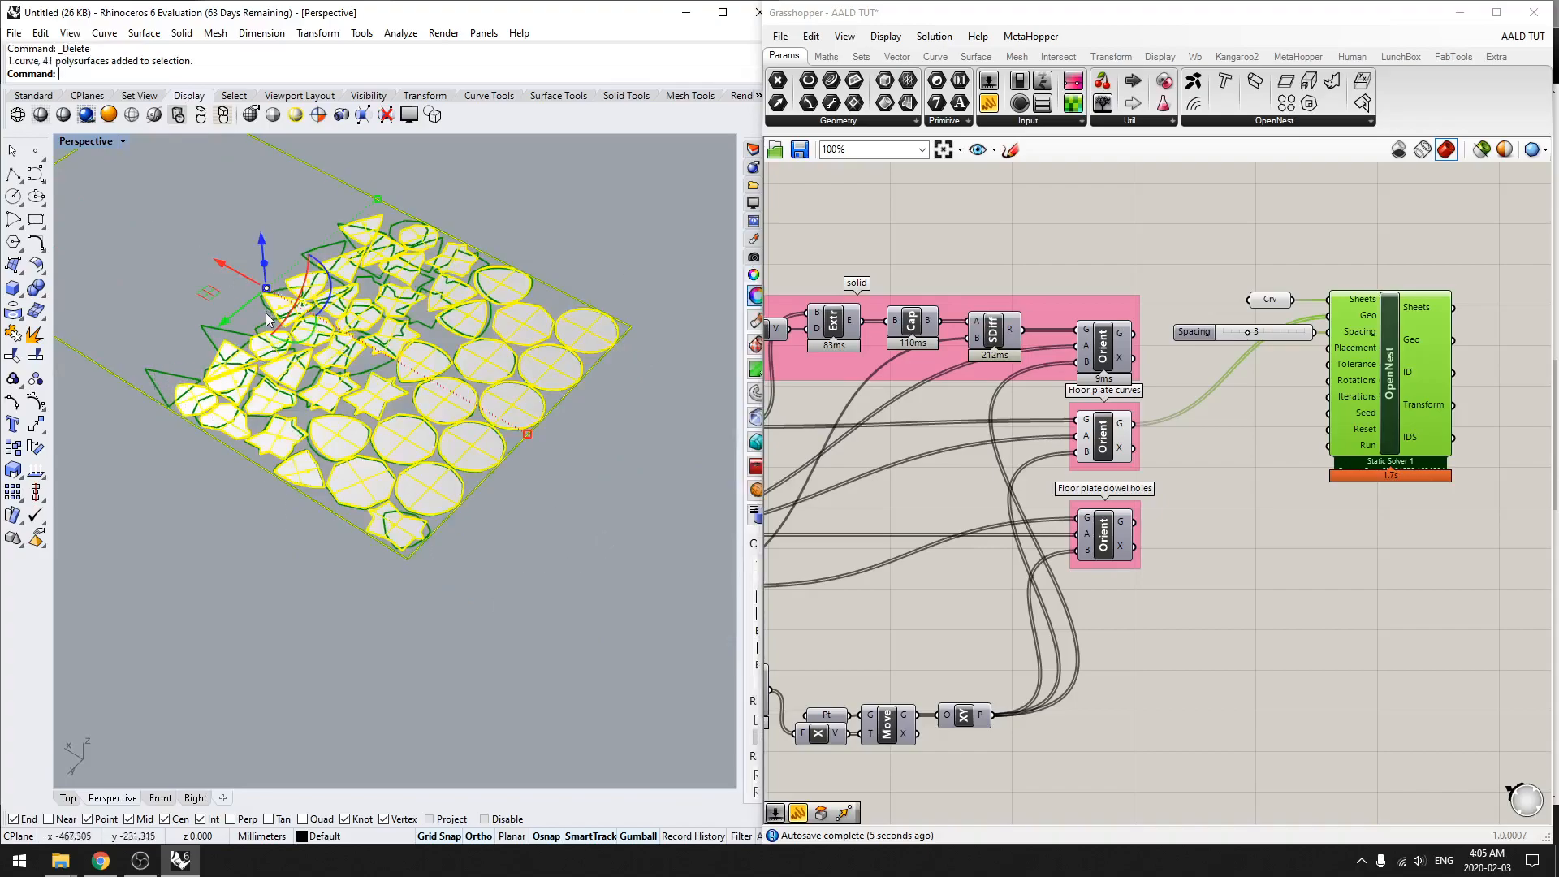
pyautogui.keyDown('ctrl'); pyautogui.click(108, 376); pyautogui.keyUp('ctrl')
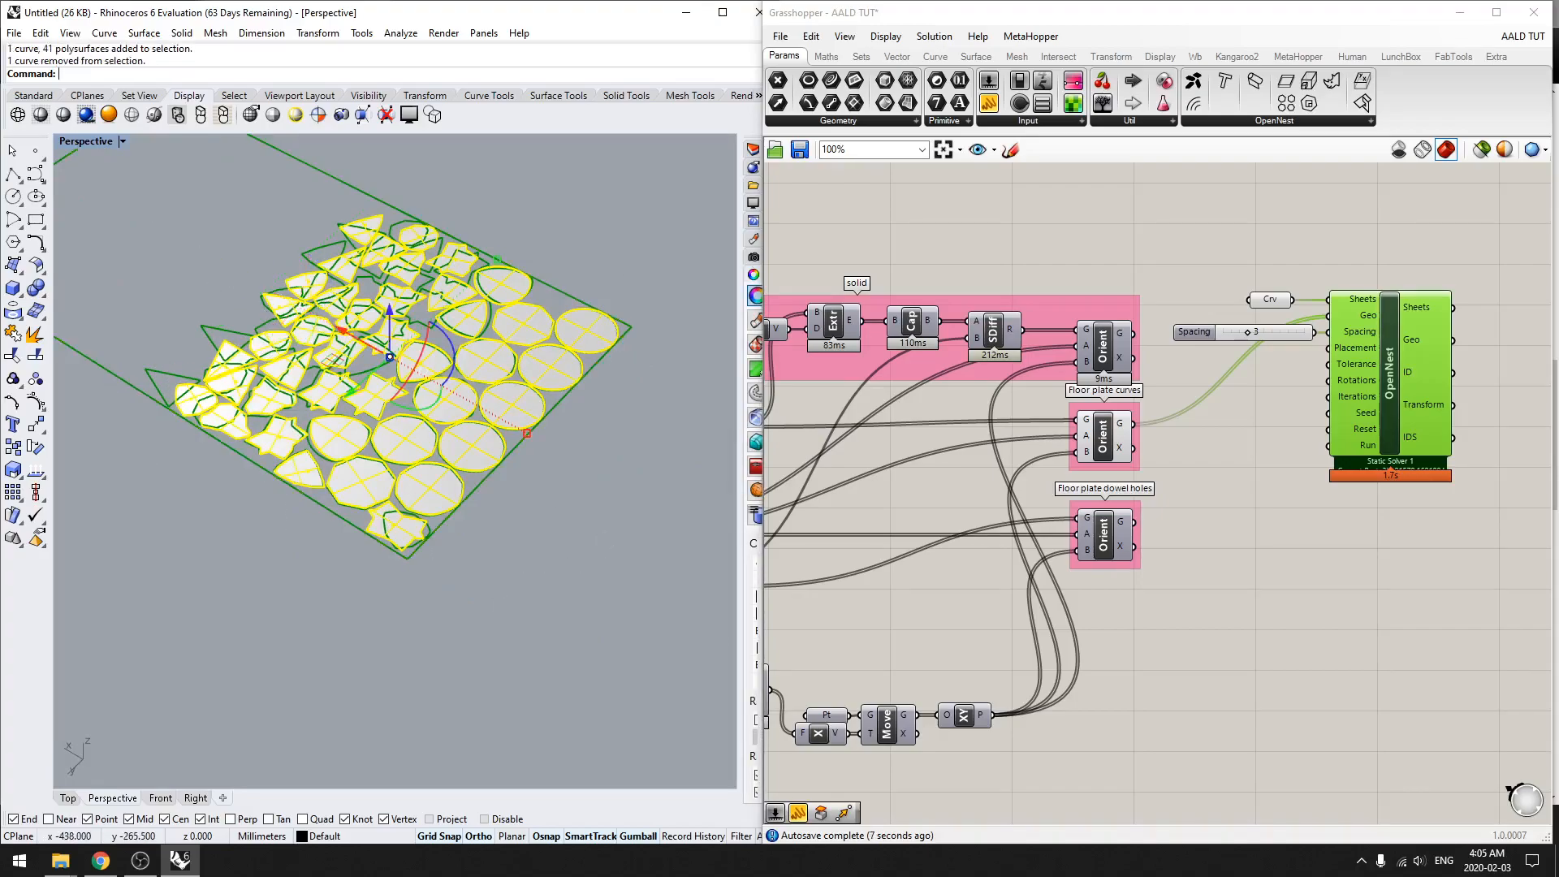
pyautogui.press('Delete')
# Step: Examine the nested floor plate curves on the sheet and the row of oriented floor plate curves
pyautogui.moveTo(139, 419); pyautogui.dragTo(426, 519, button='right')
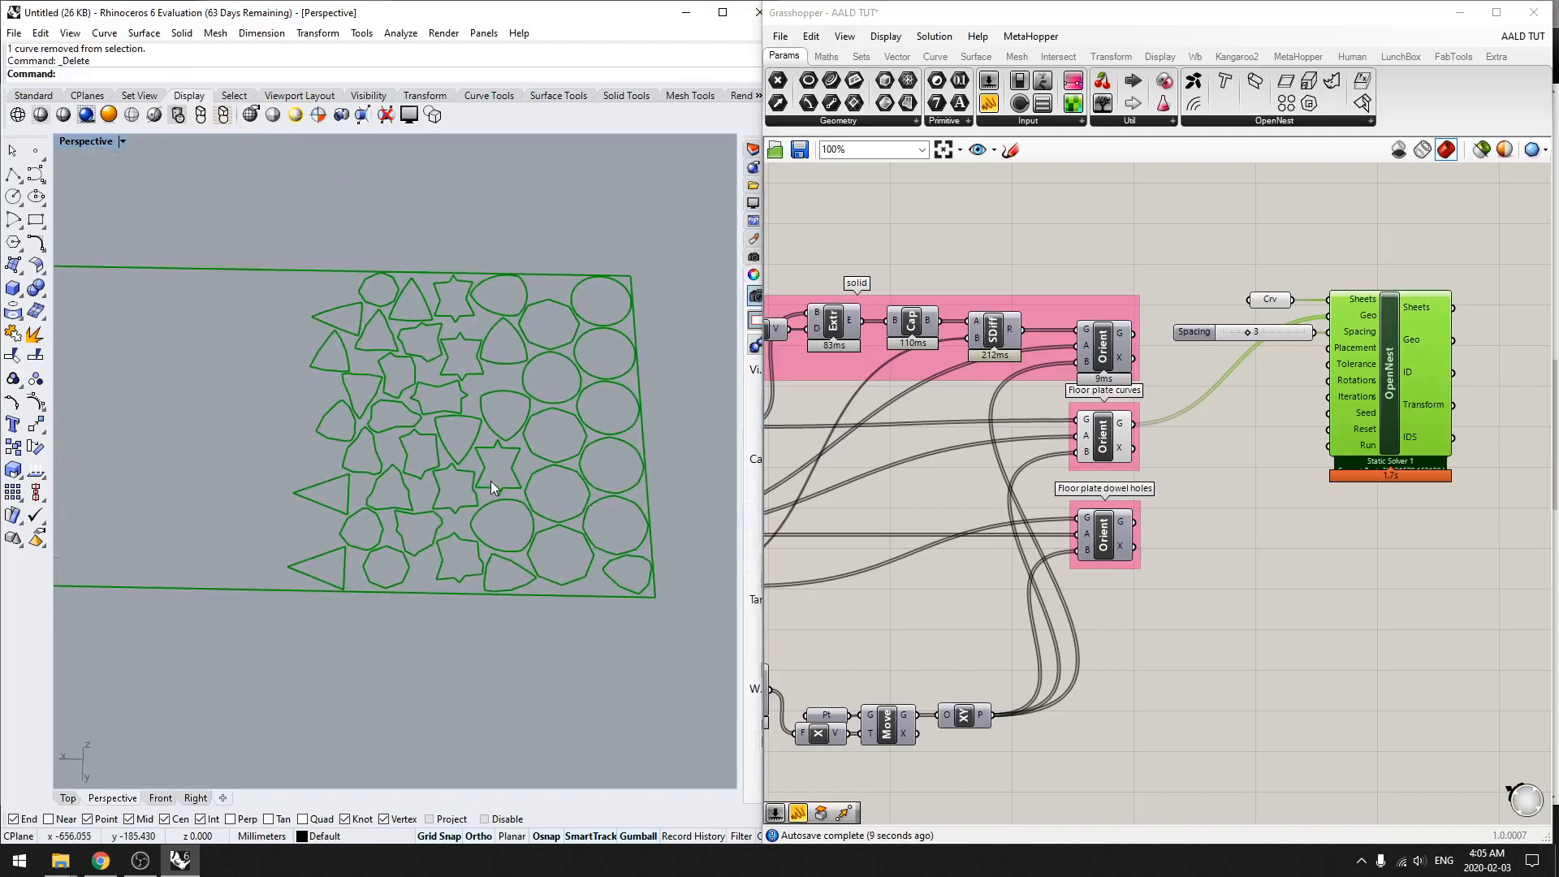
pyautogui.moveTo(494, 482); pyautogui.dragTo(442, 616, button='right')
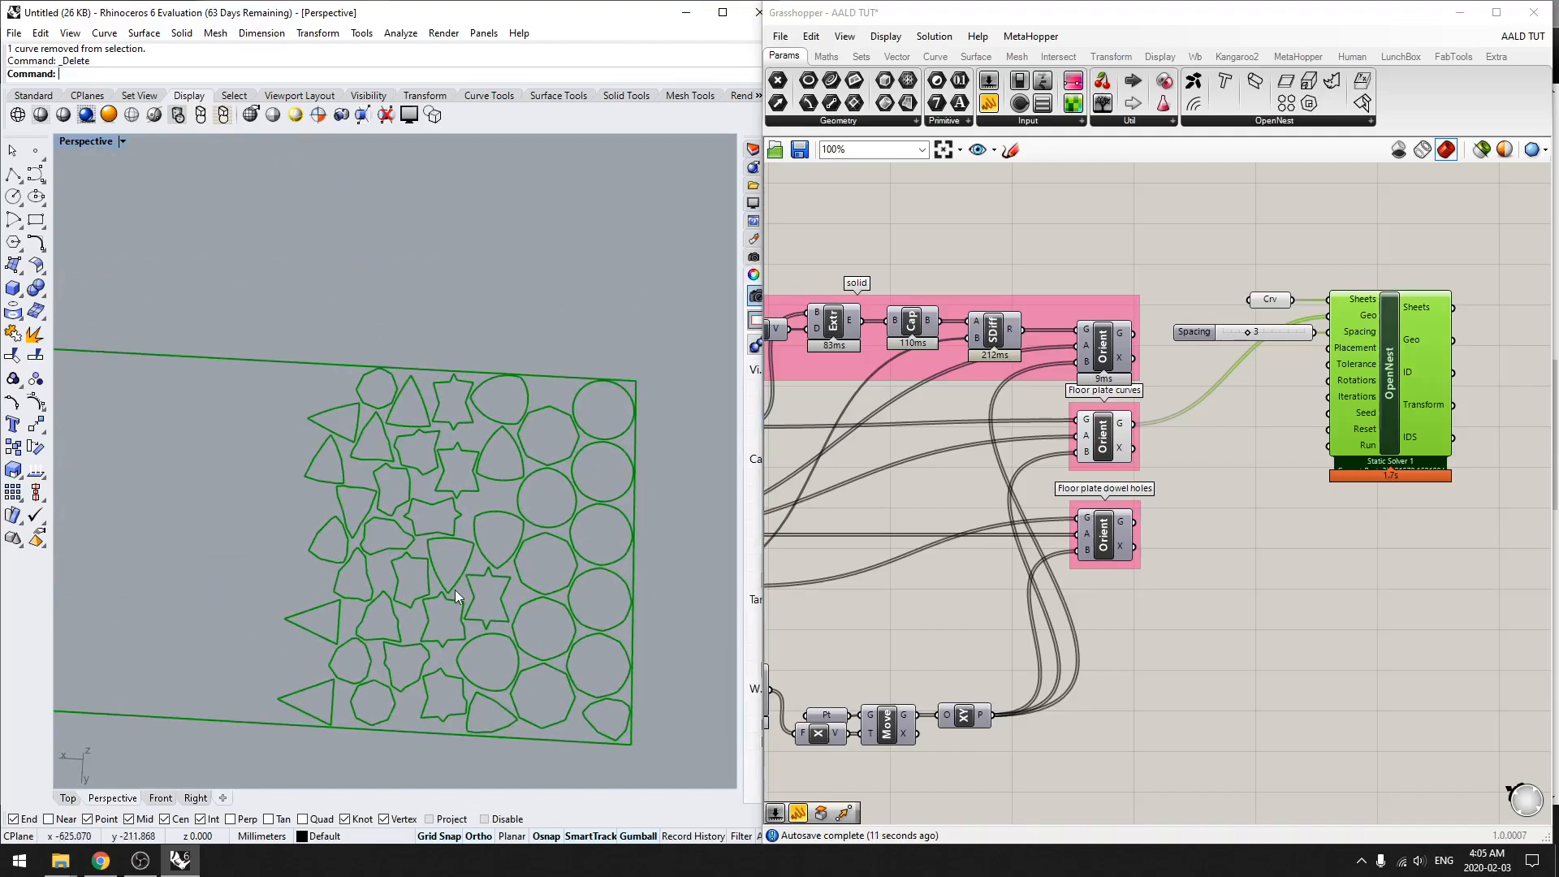
pyautogui.scroll(6, 455, 589)
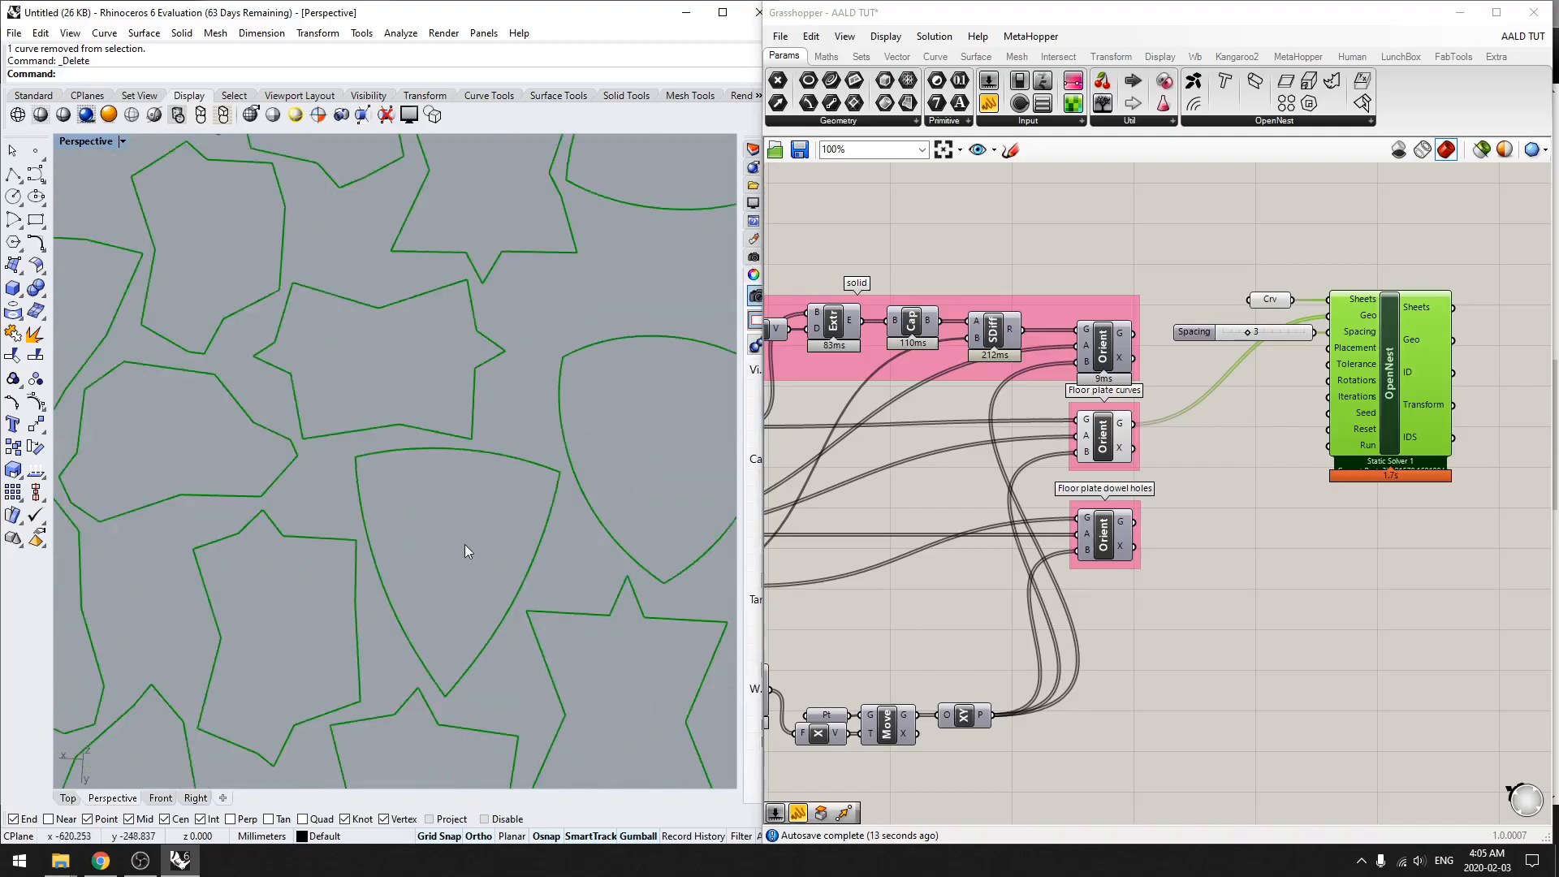
pyautogui.click(1111, 437)
pyautogui.scroll(-6, 607, 531)
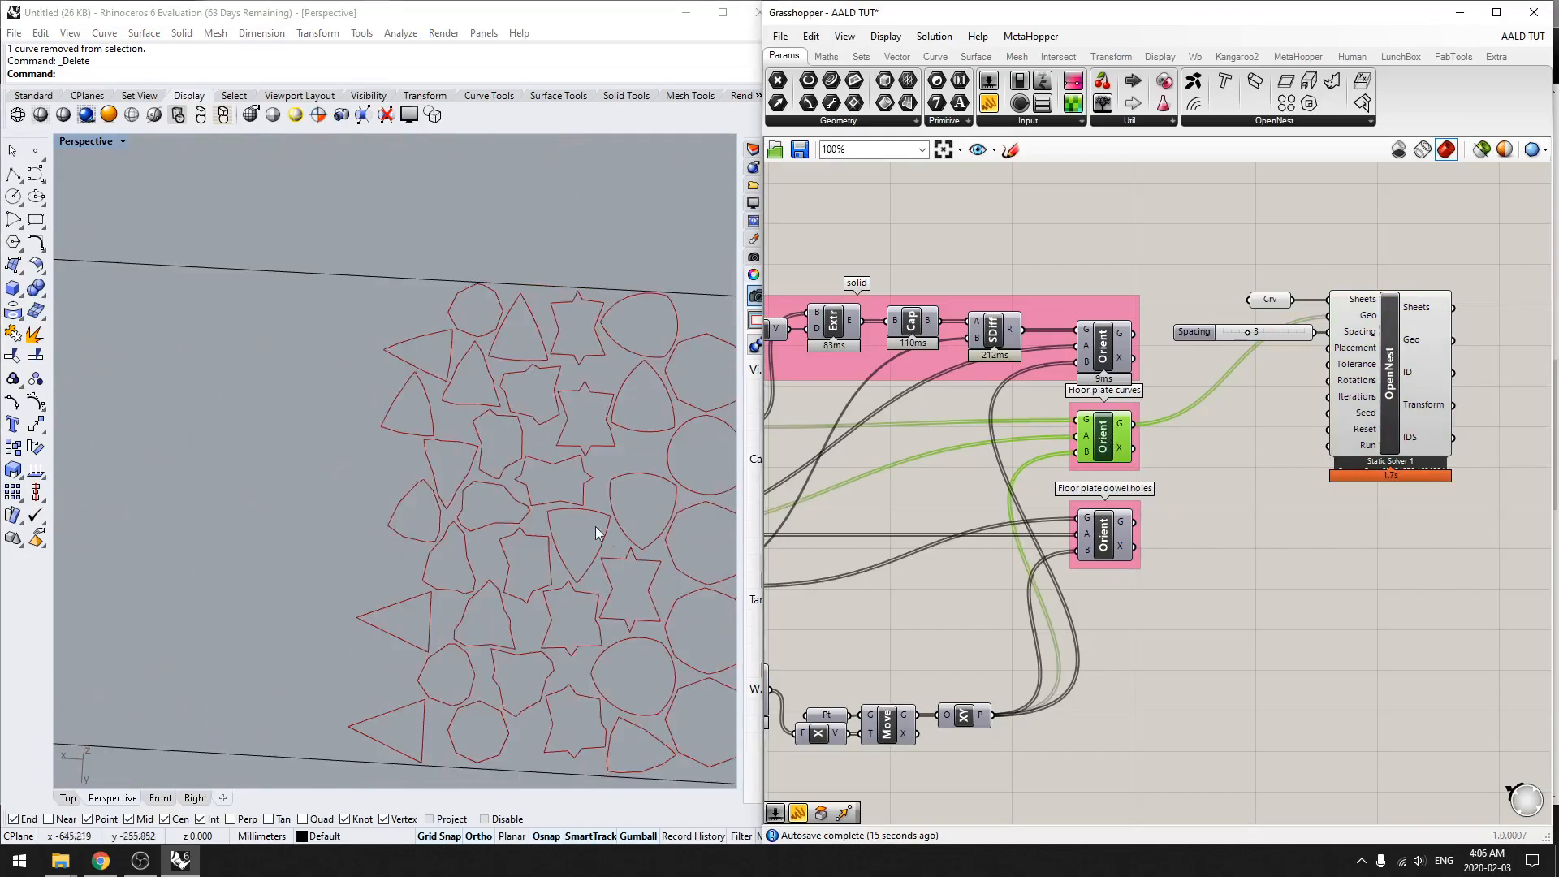
pyautogui.moveTo(314, 606); pyautogui.dragTo(518, 558, button='right')
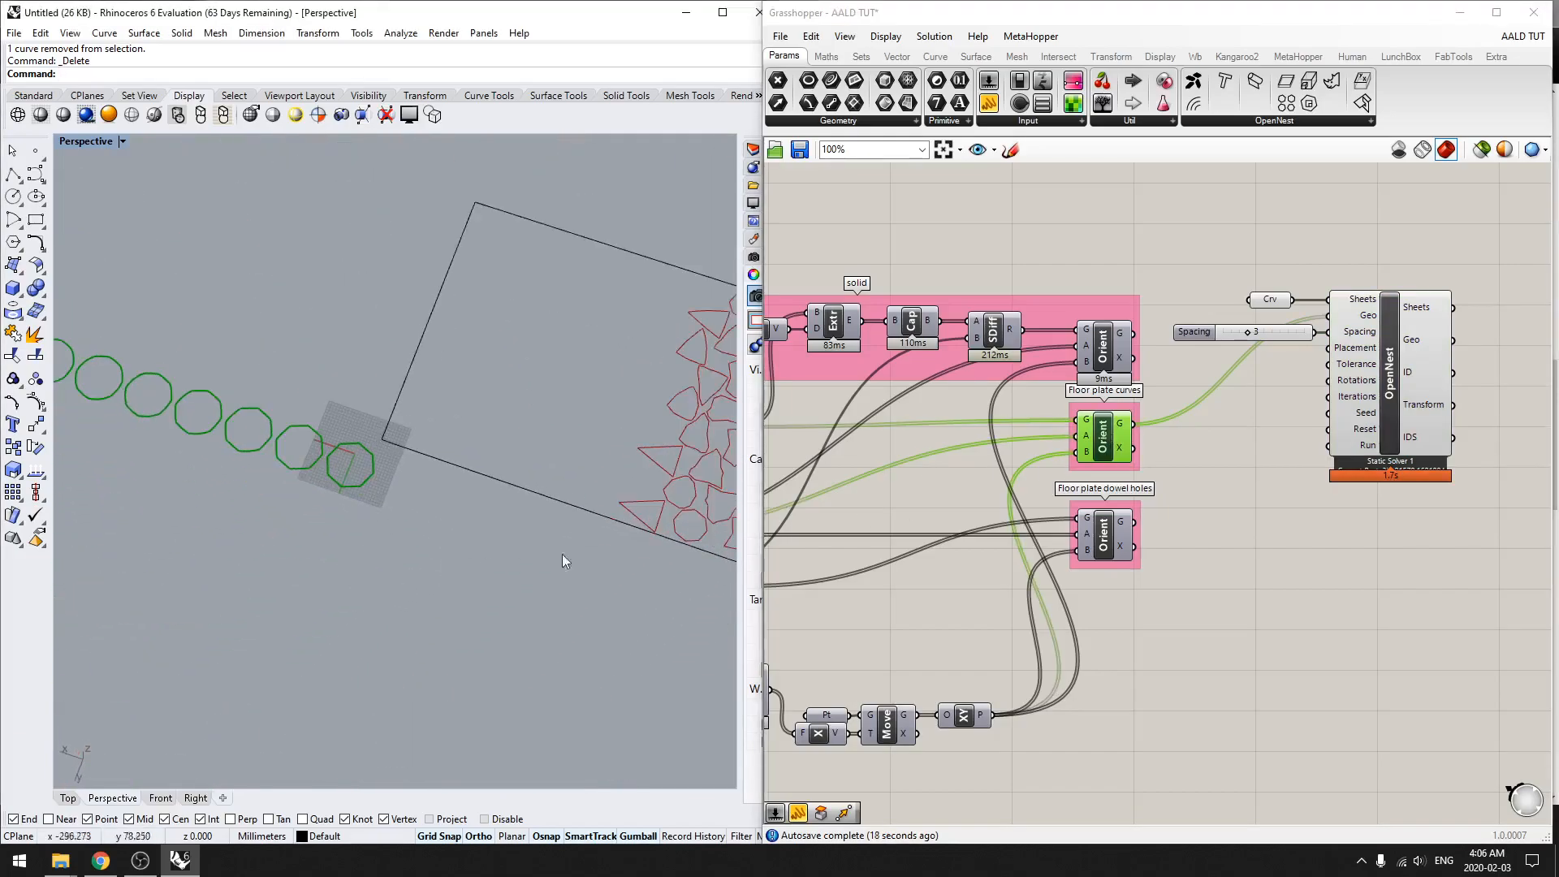
# Step: Turn on the preview of the floor plate dowel holes' Orient component
pyautogui.click(1117, 542)
pyautogui.middleClick(1211, 574)
pyautogui.click(1262, 541)
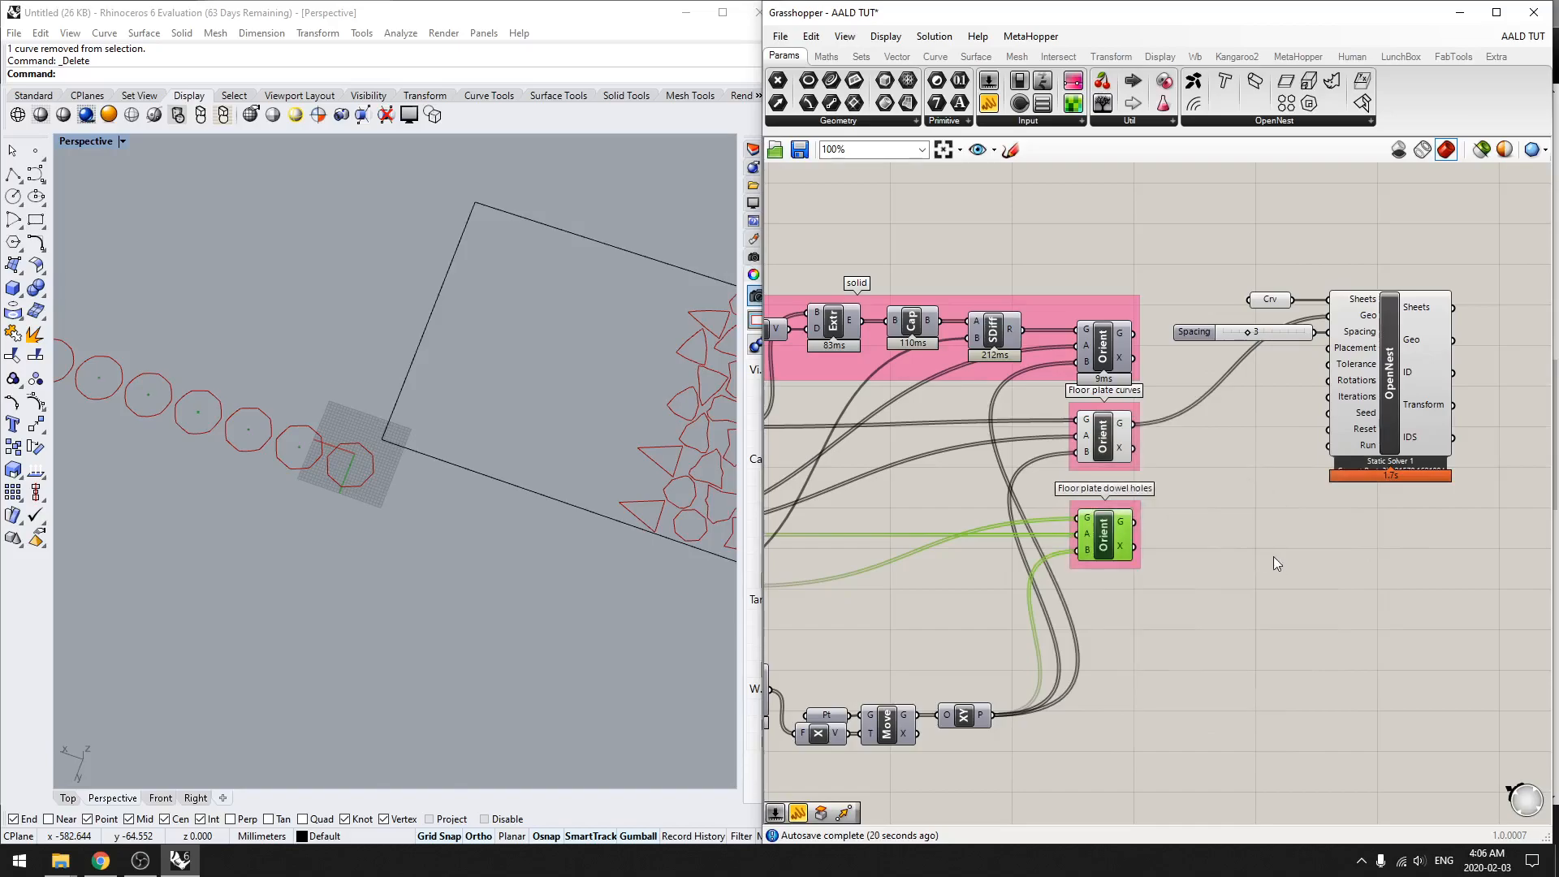
pyautogui.click(1268, 554)
pyautogui.scroll(2, 1097, 554)
# Step: Compare the oriented dowel holes with the oriented floor plate curves and the nested outlines on the sheet
pyautogui.click(1098, 554)
pyautogui.scroll(8, 403, 440)
pyautogui.scroll(-10, 609, 415)
pyautogui.moveTo(632, 433)
pyautogui.keyDown('shift'); pyautogui.mouseDown(button='right')
pyautogui.moveTo(329, 457)
pyautogui.moveTo(334, 470)
pyautogui.mouseUp(button='right'); pyautogui.keyUp('shift')
pyautogui.keyDown('shift'); pyautogui.moveTo(573, 479); pyautogui.dragTo(374, 434, button='right'); pyautogui.keyUp('shift')
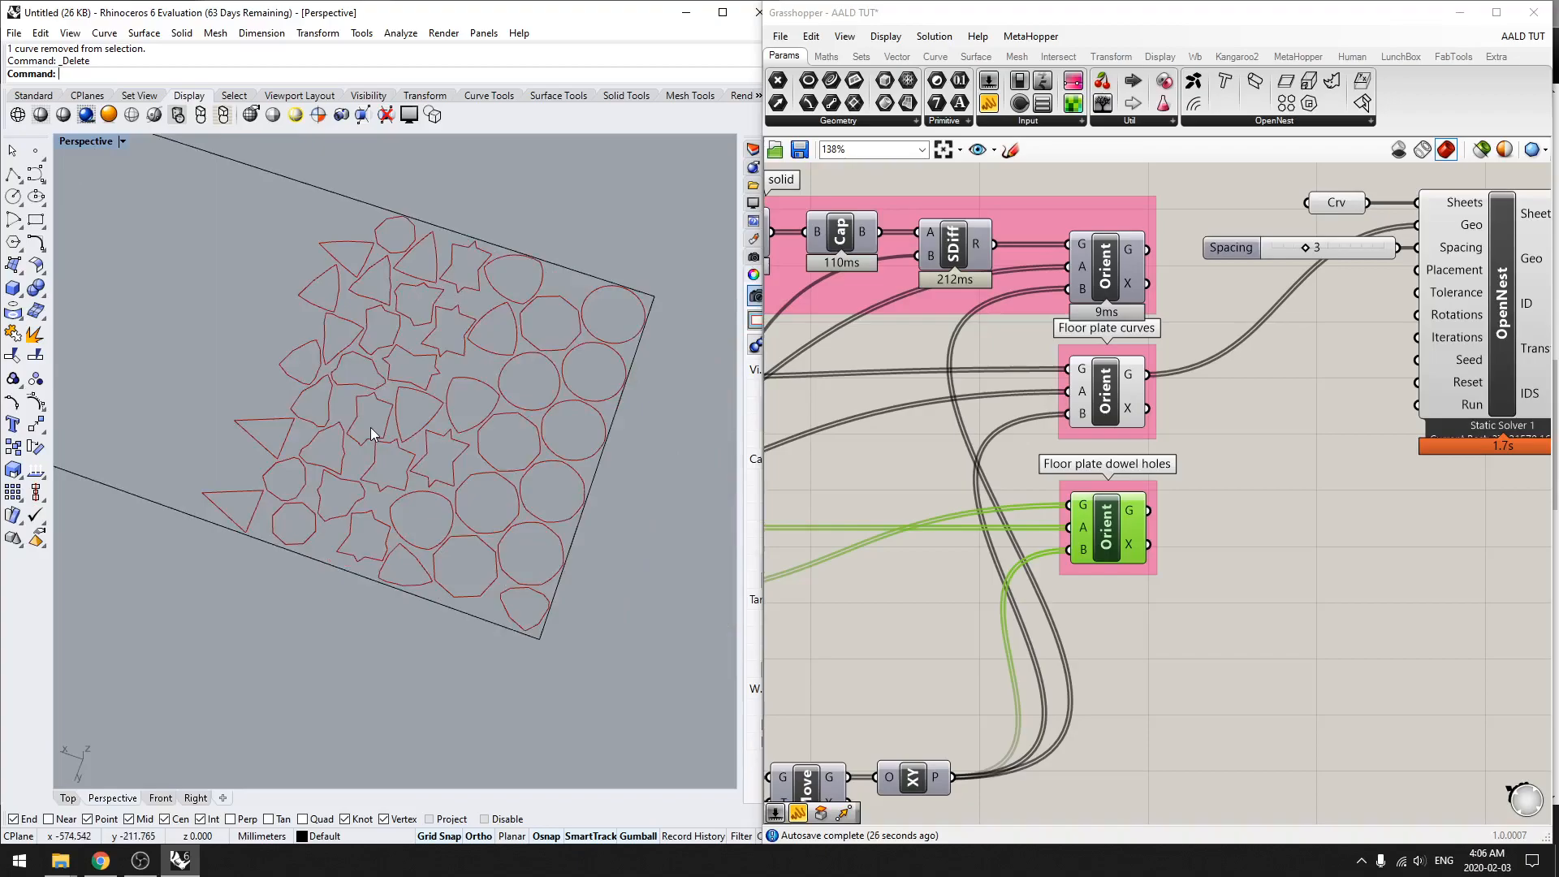
pyautogui.click(1114, 404)
pyautogui.click(1101, 530)
pyautogui.click(1114, 406)
pyautogui.click(1122, 517)
pyautogui.scroll(-7, 446, 564)
pyautogui.keyDown('shift'); pyautogui.moveTo(298, 568); pyautogui.dragTo(357, 572, button='right'); pyautogui.keyUp('shift')
# Step: Try adding the dowel holes' Orient G output to OpenNest's Geo input, inspect the nested result and undo the connection
pyautogui.moveTo(1148, 510); pyautogui.dragTo(1418, 227)
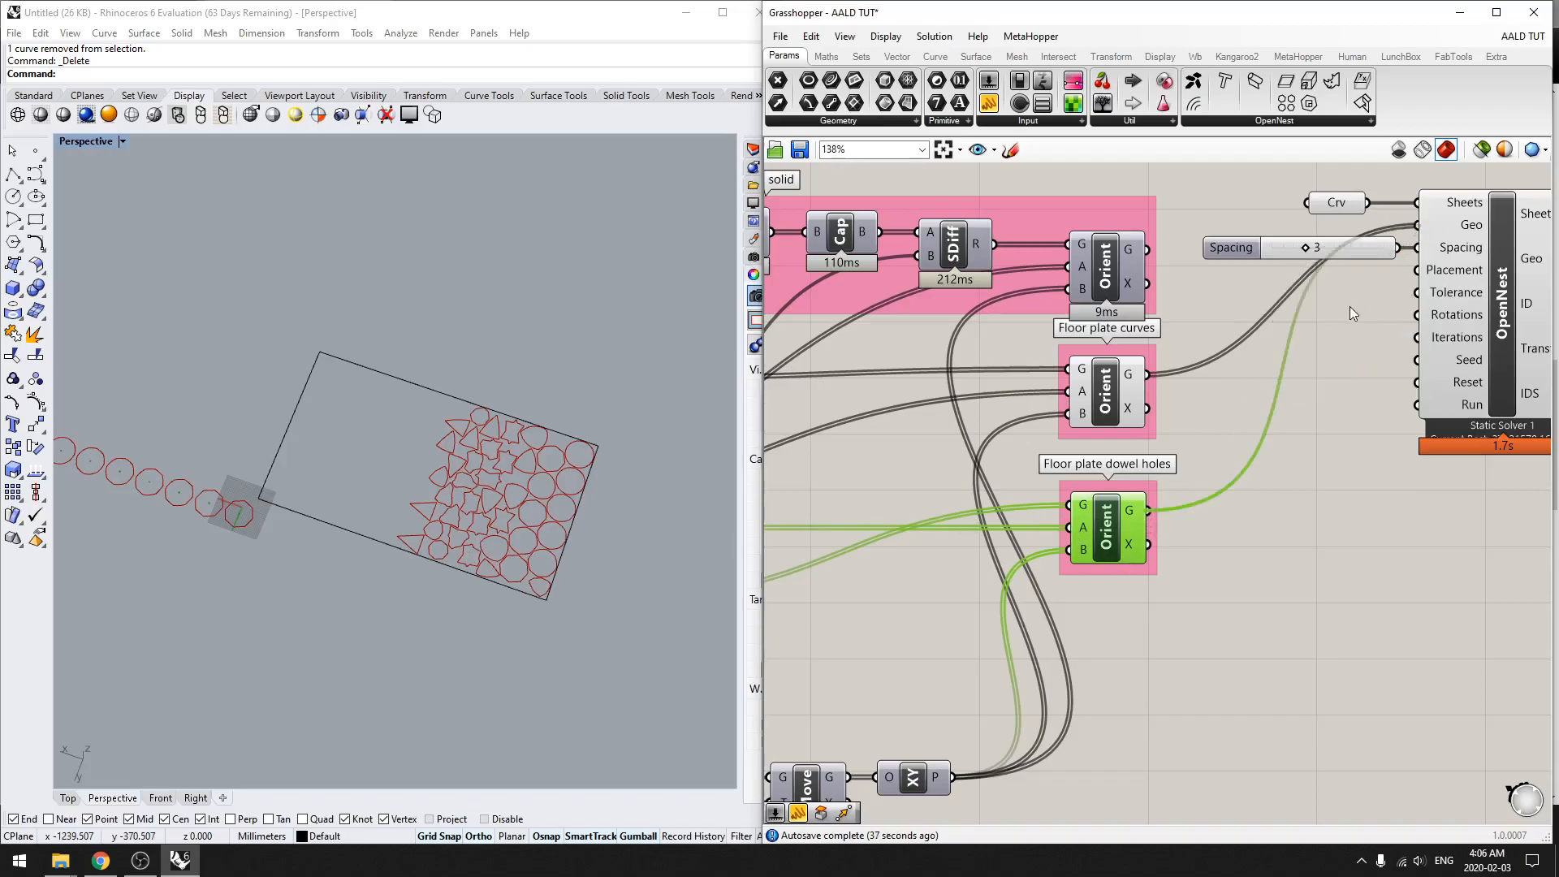
pyautogui.scroll(8, 523, 449)
pyautogui.keyDown('shift'); pyautogui.moveTo(540, 228); pyautogui.dragTo(502, 571, button='right'); pyautogui.keyUp('shift')
pyautogui.scroll(-2, 503, 560)
pyautogui.keyDown('shift'); pyautogui.moveTo(586, 236); pyautogui.dragTo(533, 363, button='right'); pyautogui.keyUp('shift')
pyautogui.keyDown('shift'); pyautogui.moveTo(186, 475); pyautogui.dragTo(599, 431, button='right'); pyautogui.keyUp('shift')
pyautogui.scroll(-5, 573, 496)
pyautogui.keyDown('shift'); pyautogui.moveTo(559, 527); pyautogui.dragTo(447, 459, button='right'); pyautogui.keyUp('shift')
pyautogui.click(1317, 448)
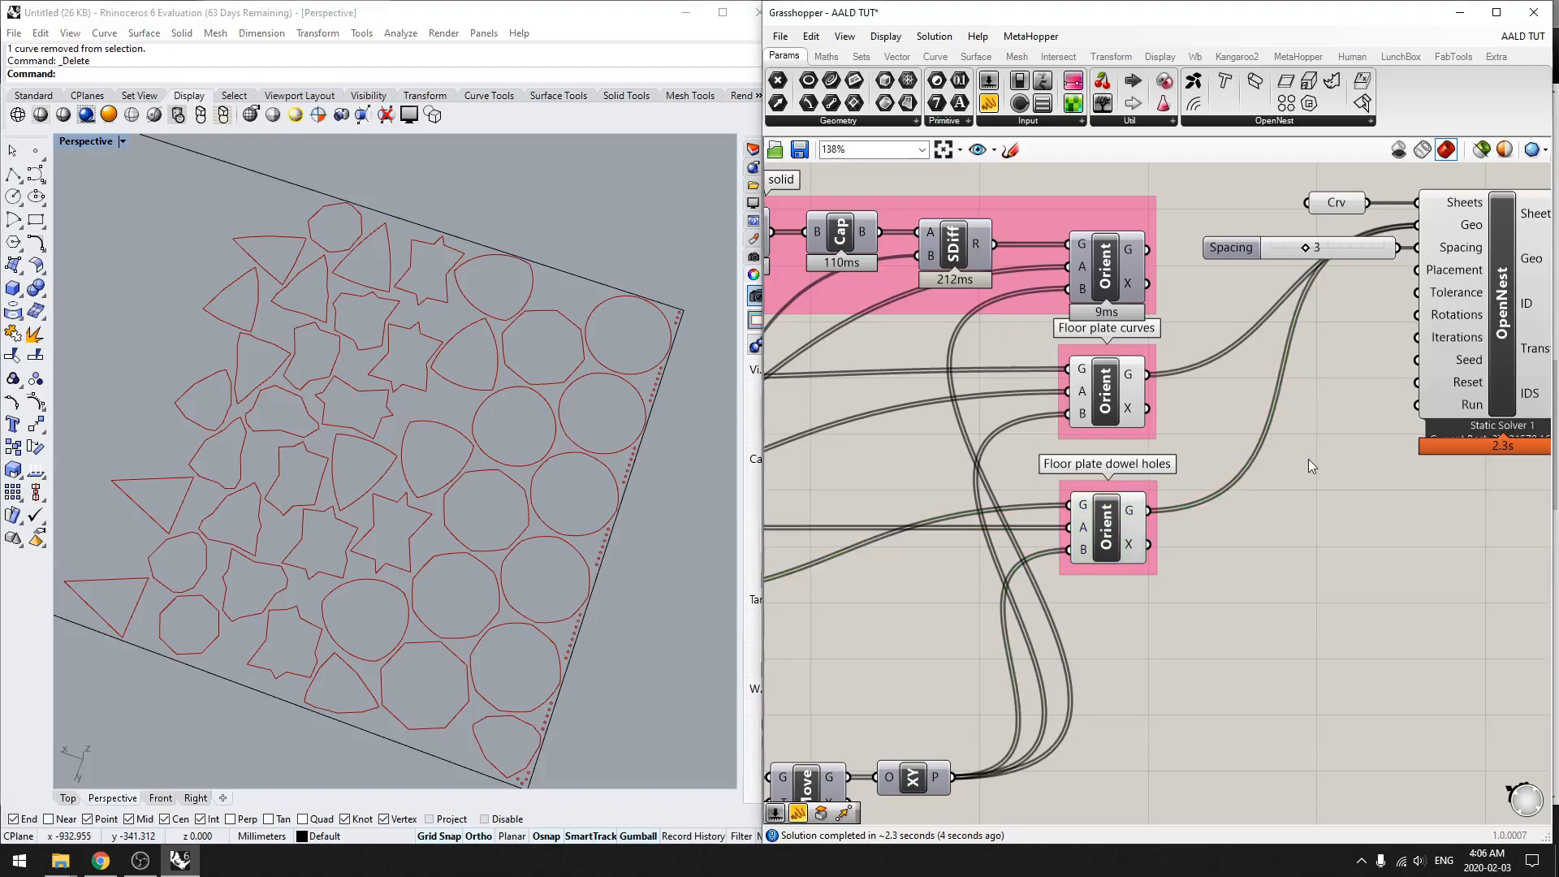
pyautogui.hotkey('ctrl', 'z')
# Step: Add a Transform component below OpenNest and check the contents of OpenNest's Transform output
pyautogui.doubleClick(1365, 556)
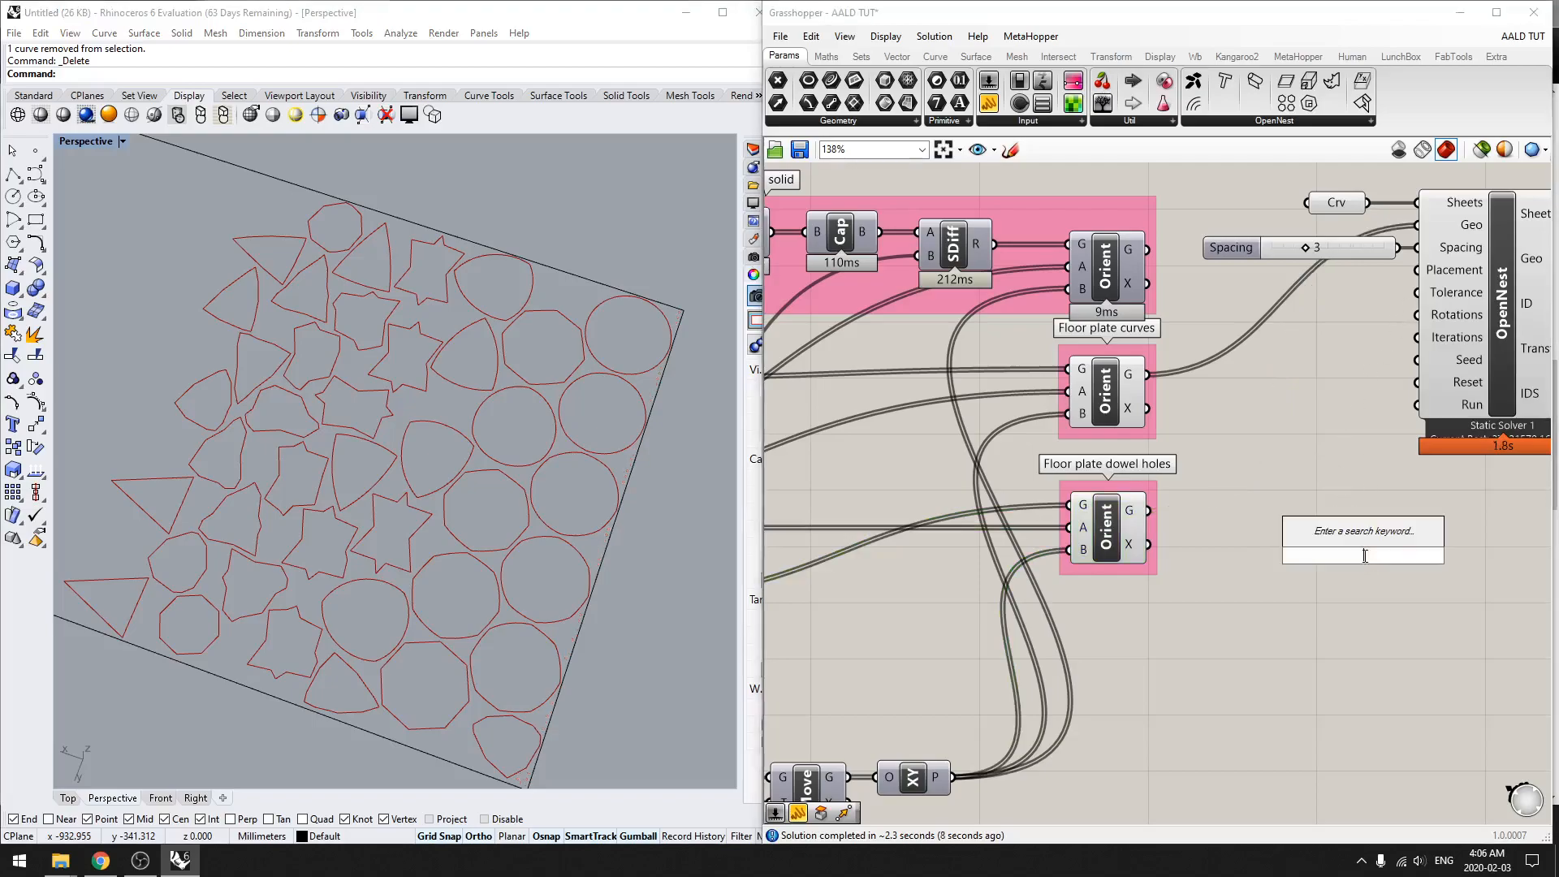
pyautogui.write('trans')
pyautogui.press('Return')
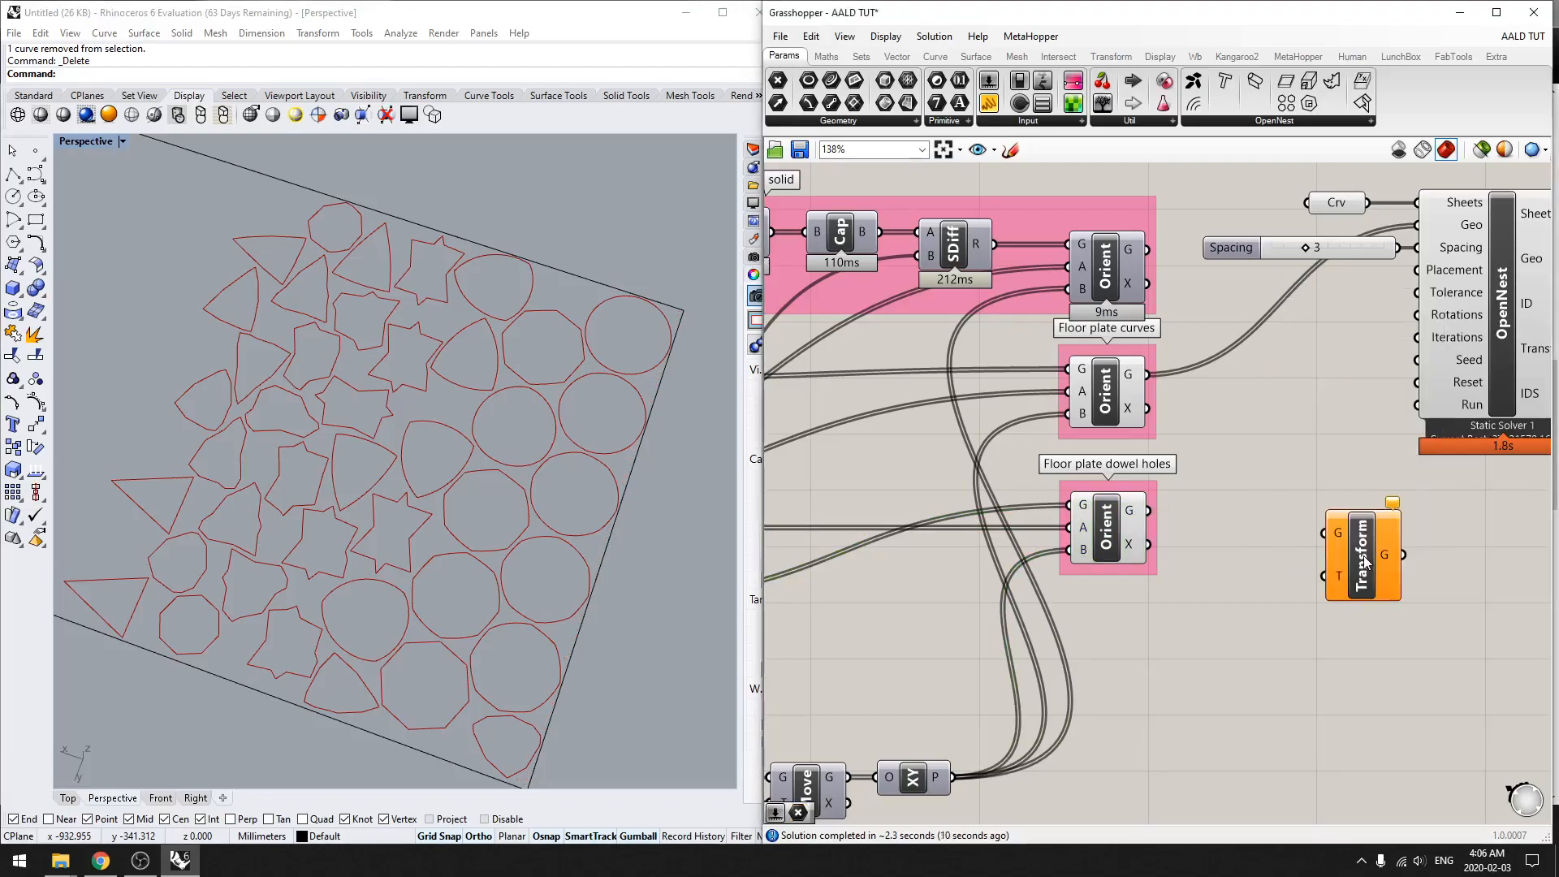
pyautogui.scroll(-2, 1365, 560)
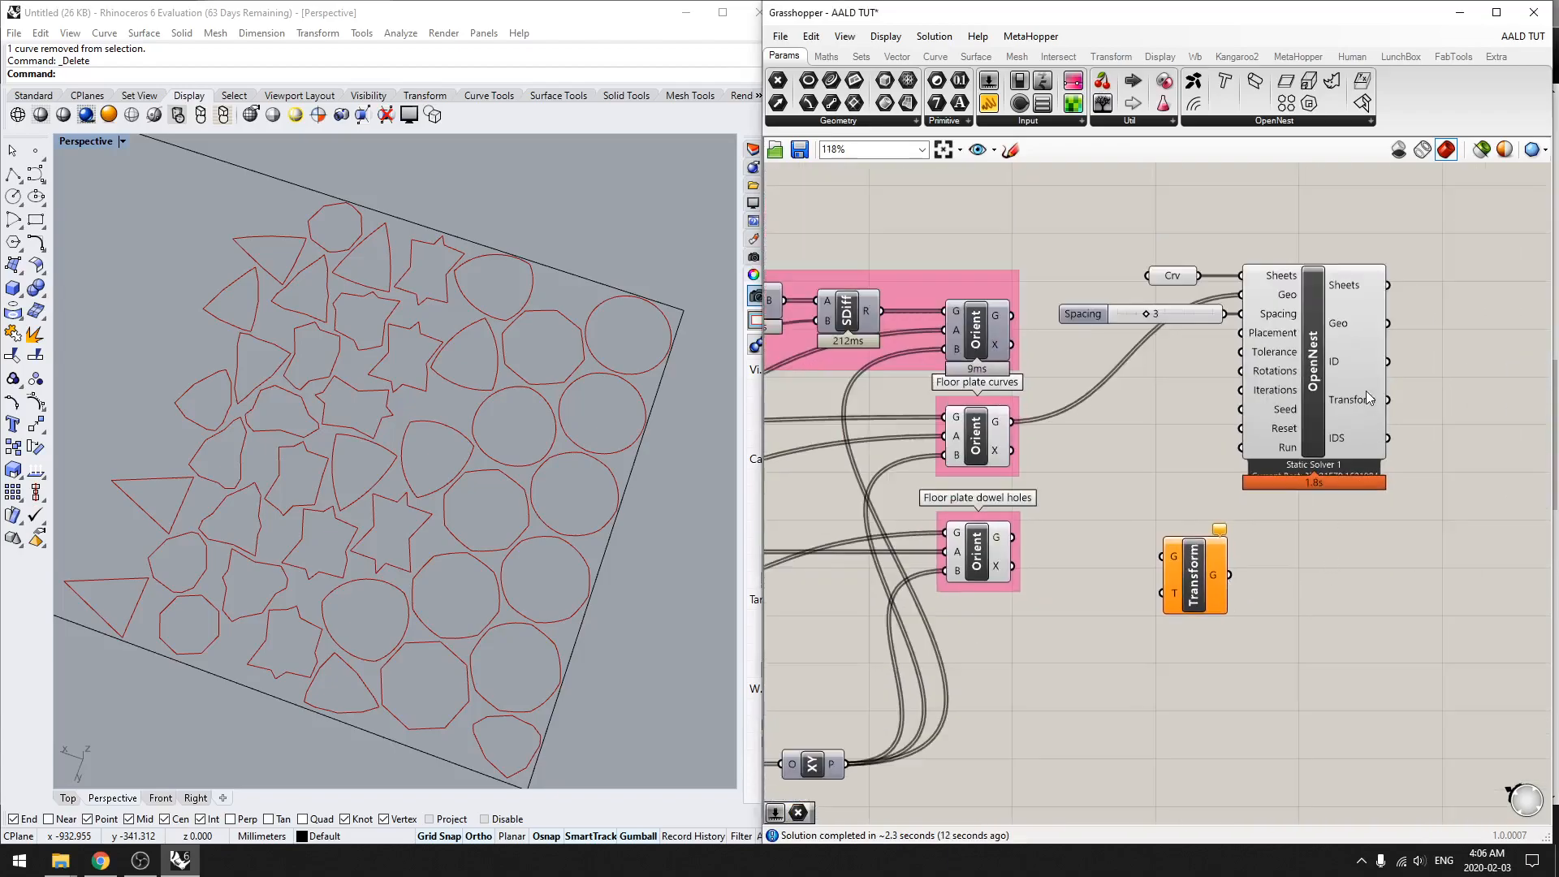
pyautogui.click(1362, 405)
pyautogui.scroll(2, 1352, 397)
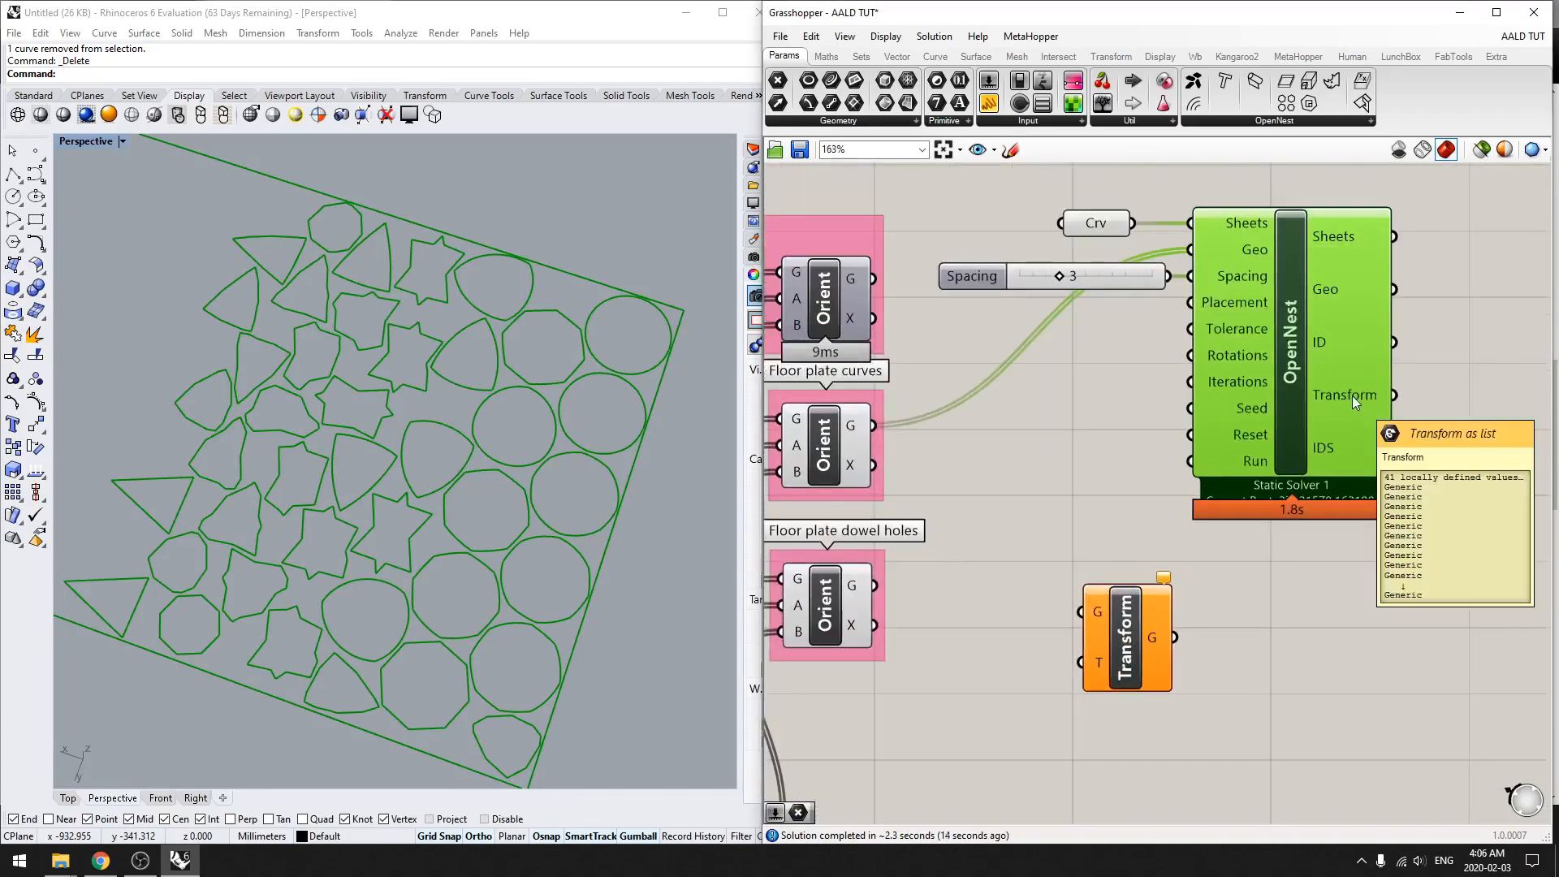
pyautogui.moveTo(1351, 393)
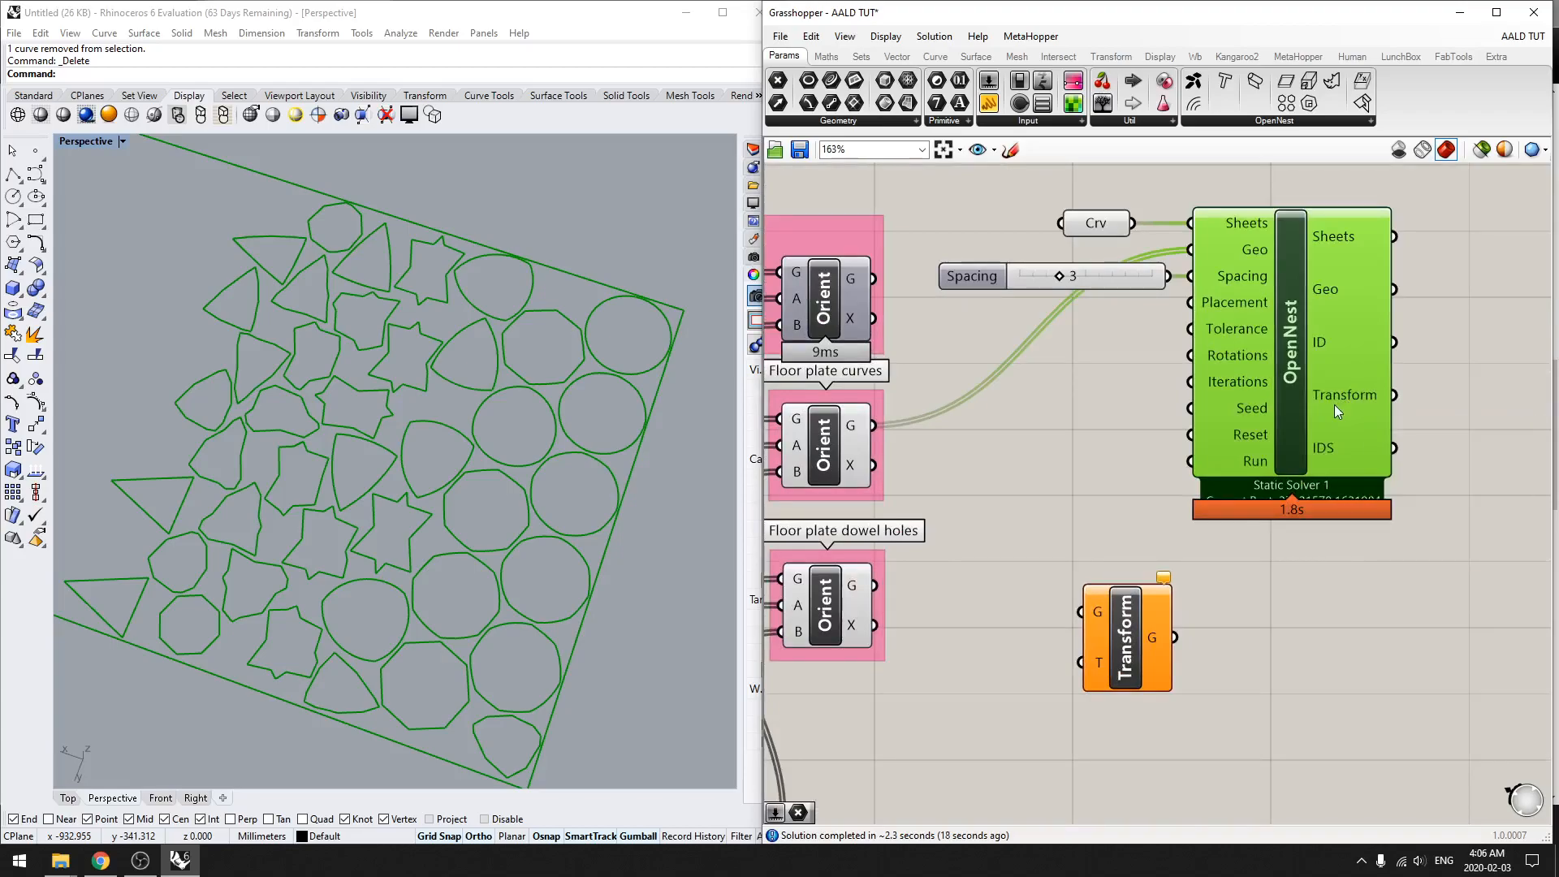
# Step: Compare the nested outlines on the sheet with the row of oriented floor plate curves ending at the origin
pyautogui.scroll(-3, 630, 368)
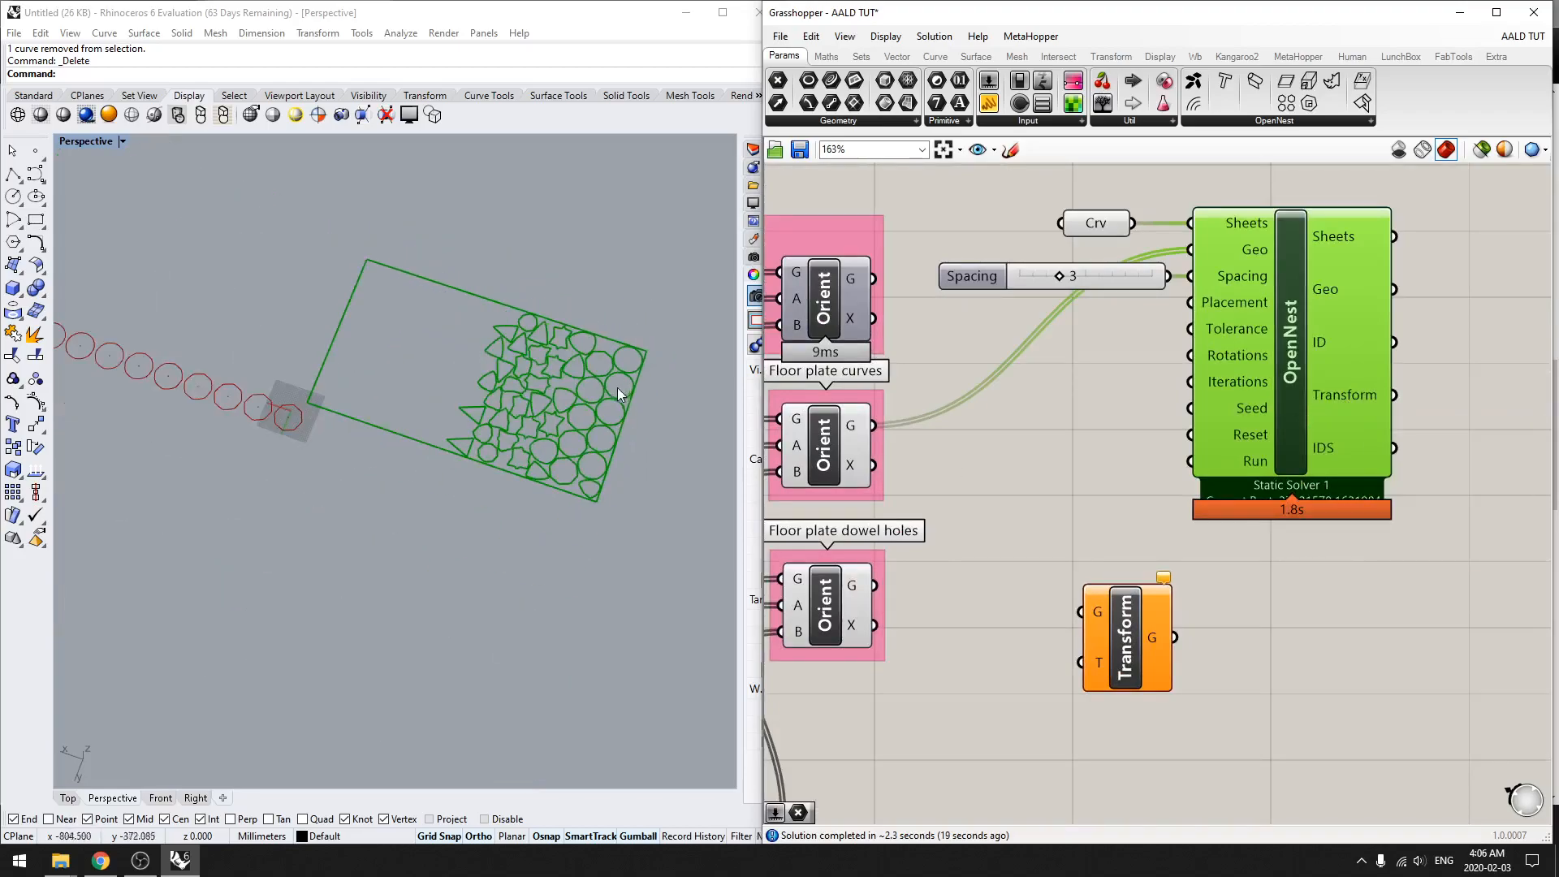
pyautogui.scroll(2, 618, 381)
pyautogui.scroll(2, 628, 362)
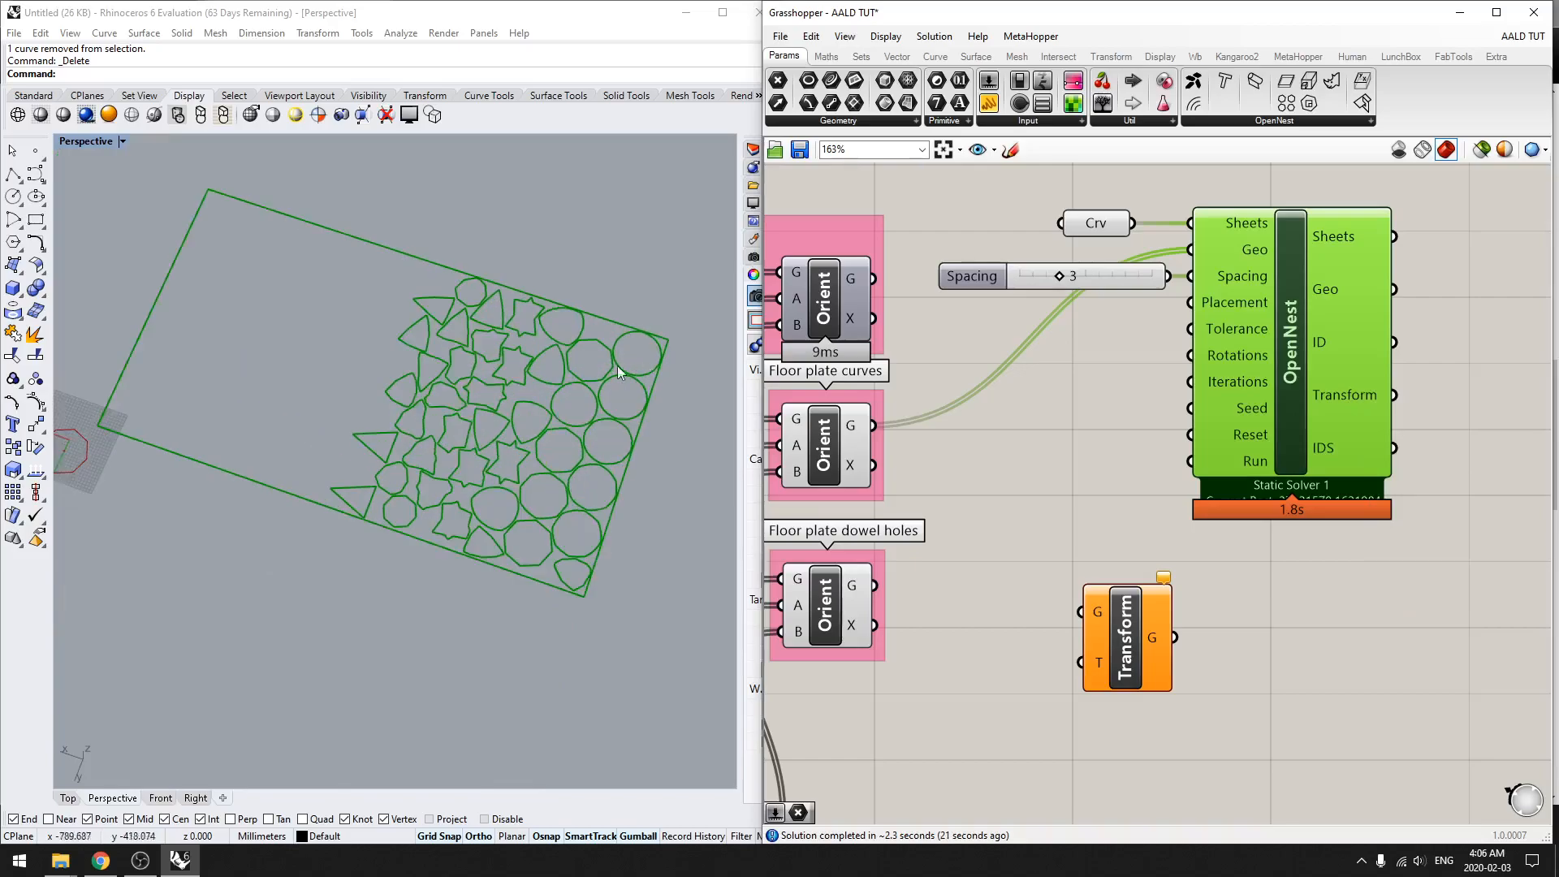
pyautogui.scroll(-1, 640, 359)
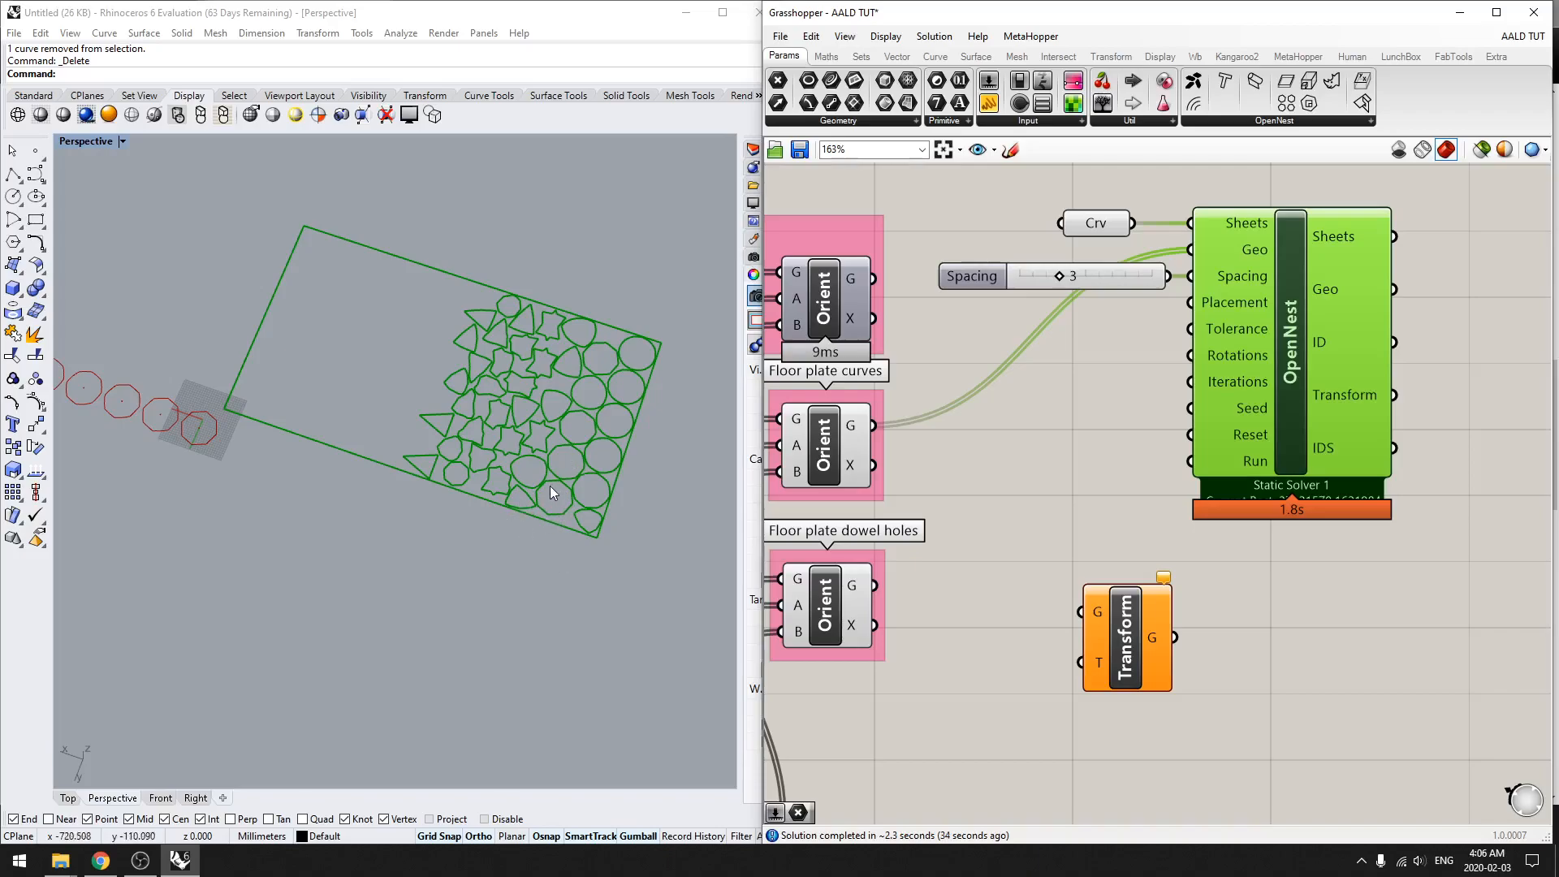
pyautogui.scroll(2, 488, 409)
pyautogui.scroll(-2, 497, 488)
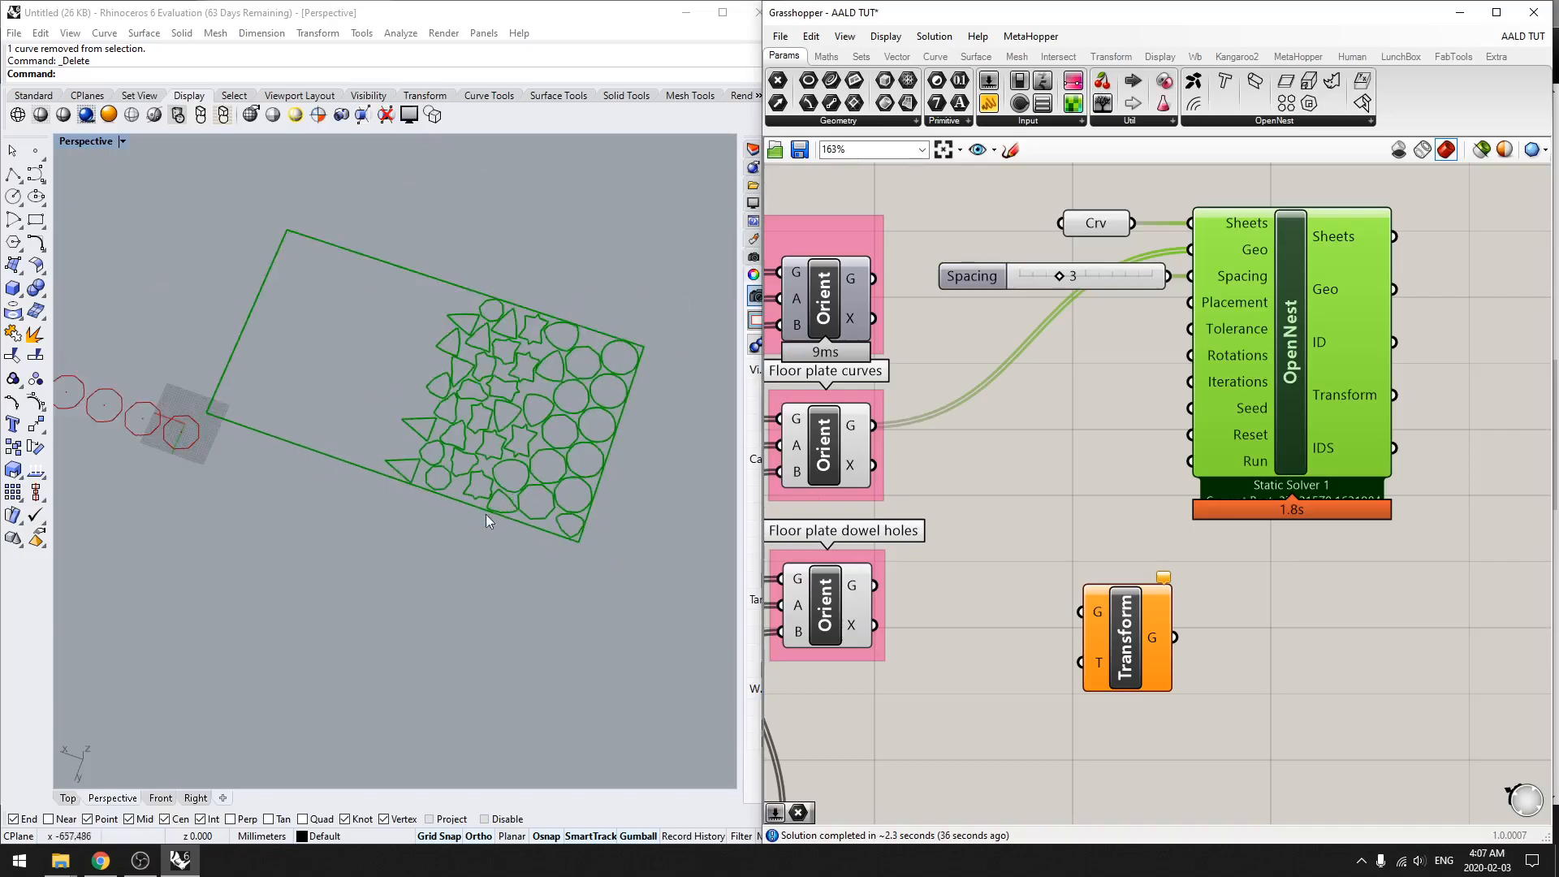
pyautogui.scroll(-2, 197, 447)
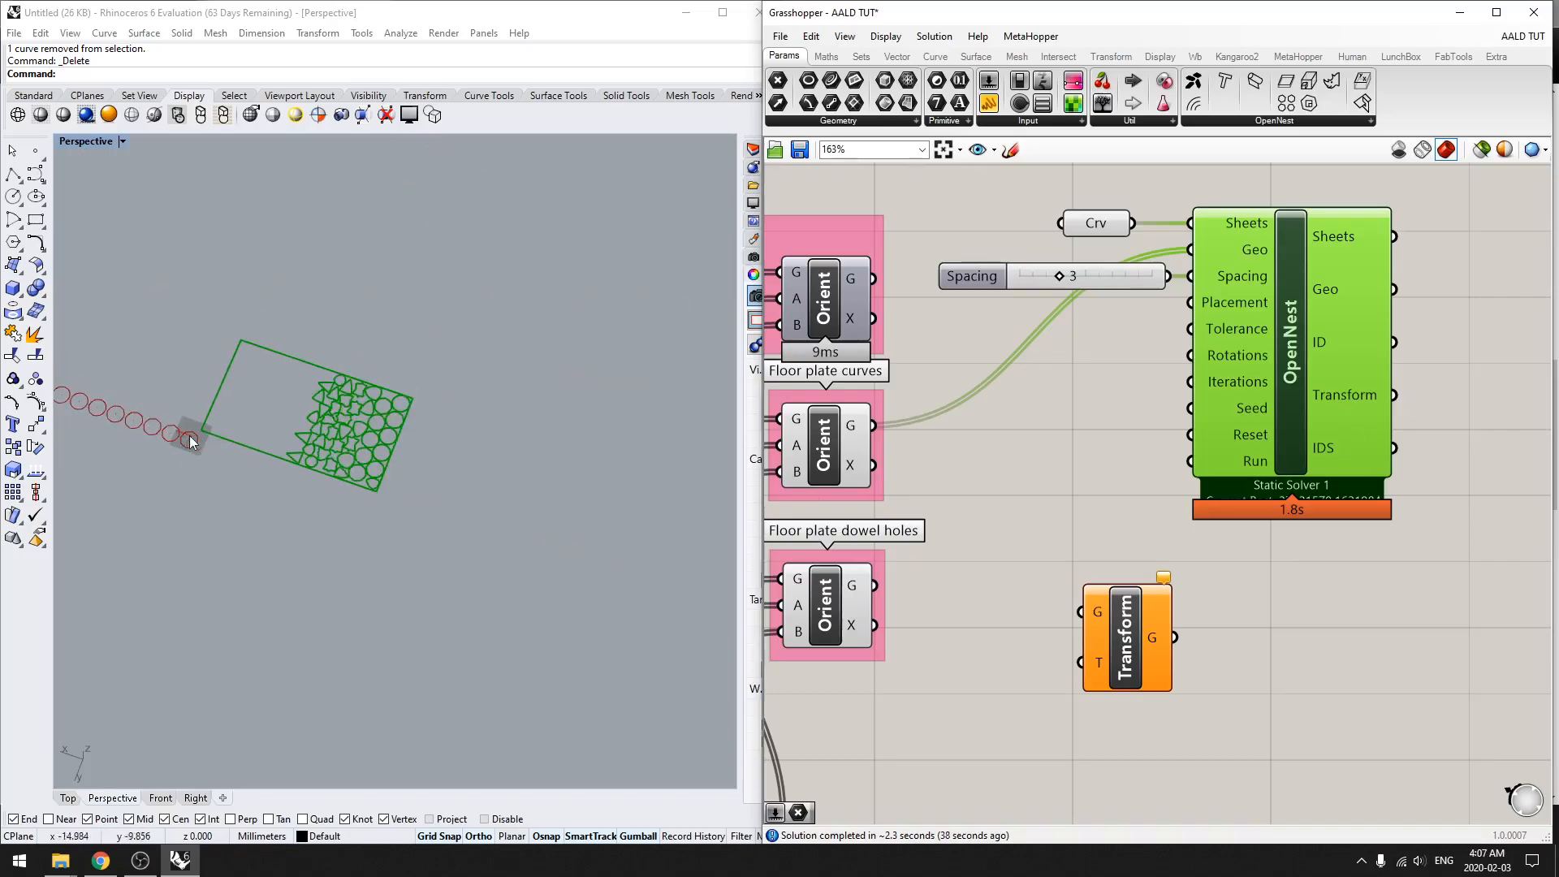
pyautogui.scroll(4, 320, 435)
pyautogui.keyDown('shift'); pyautogui.moveTo(463, 510); pyautogui.dragTo(499, 526, button='right'); pyautogui.keyUp('shift')
pyautogui.keyDown('shift'); pyautogui.moveTo(283, 527); pyautogui.dragTo(325, 504, button='right'); pyautogui.keyUp('shift')
pyautogui.scroll(-5, 398, 497)
pyautogui.keyDown('shift'); pyautogui.moveTo(208, 493); pyautogui.dragTo(304, 508, button='right'); pyautogui.keyUp('shift')
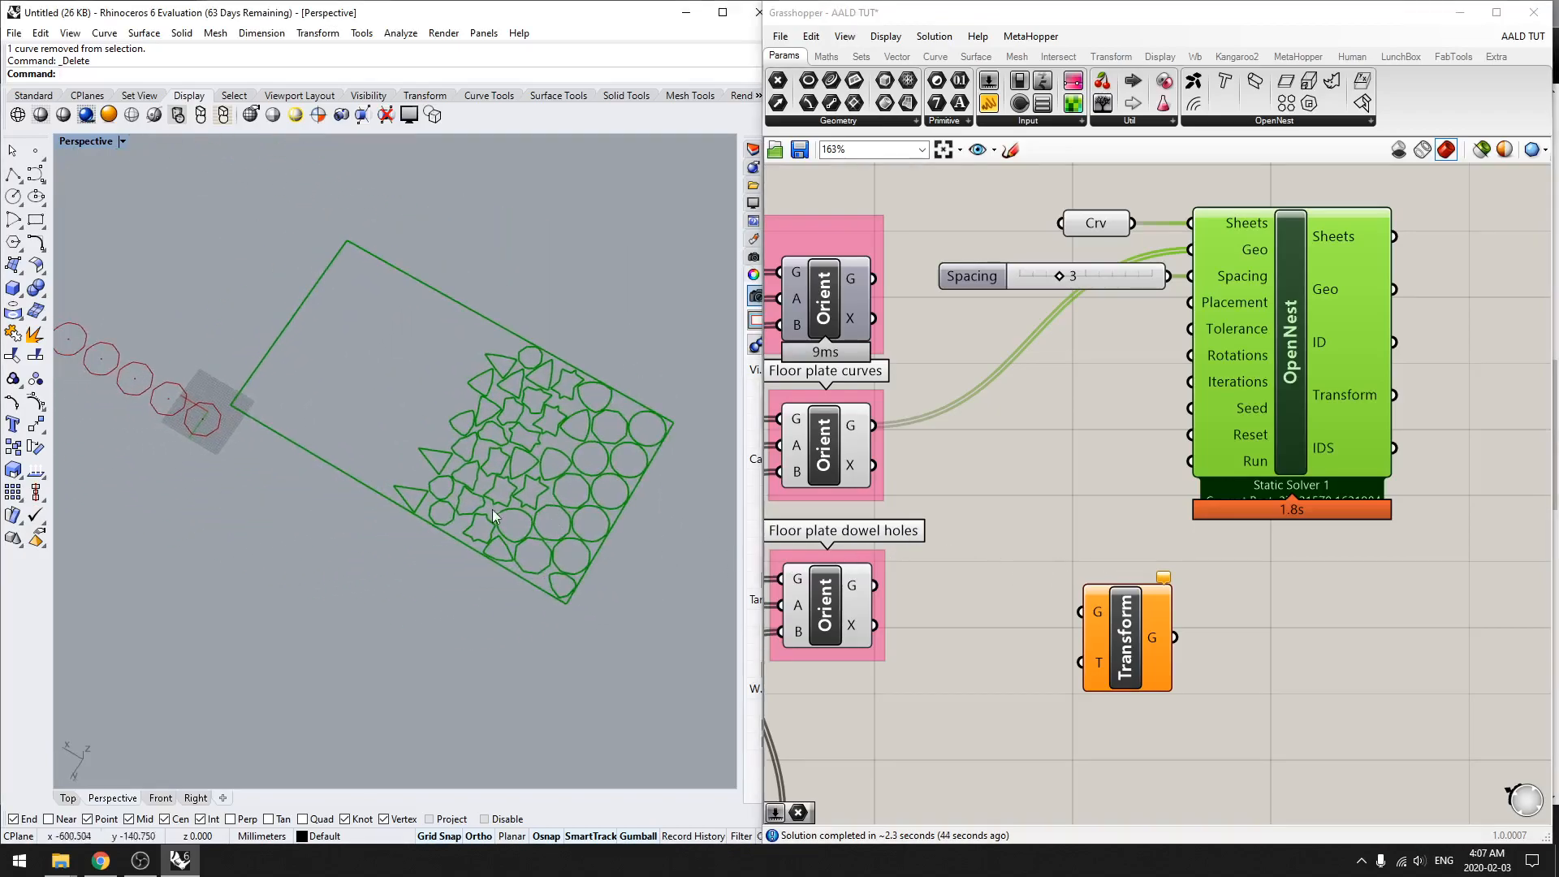
pyautogui.scroll(5, 219, 422)
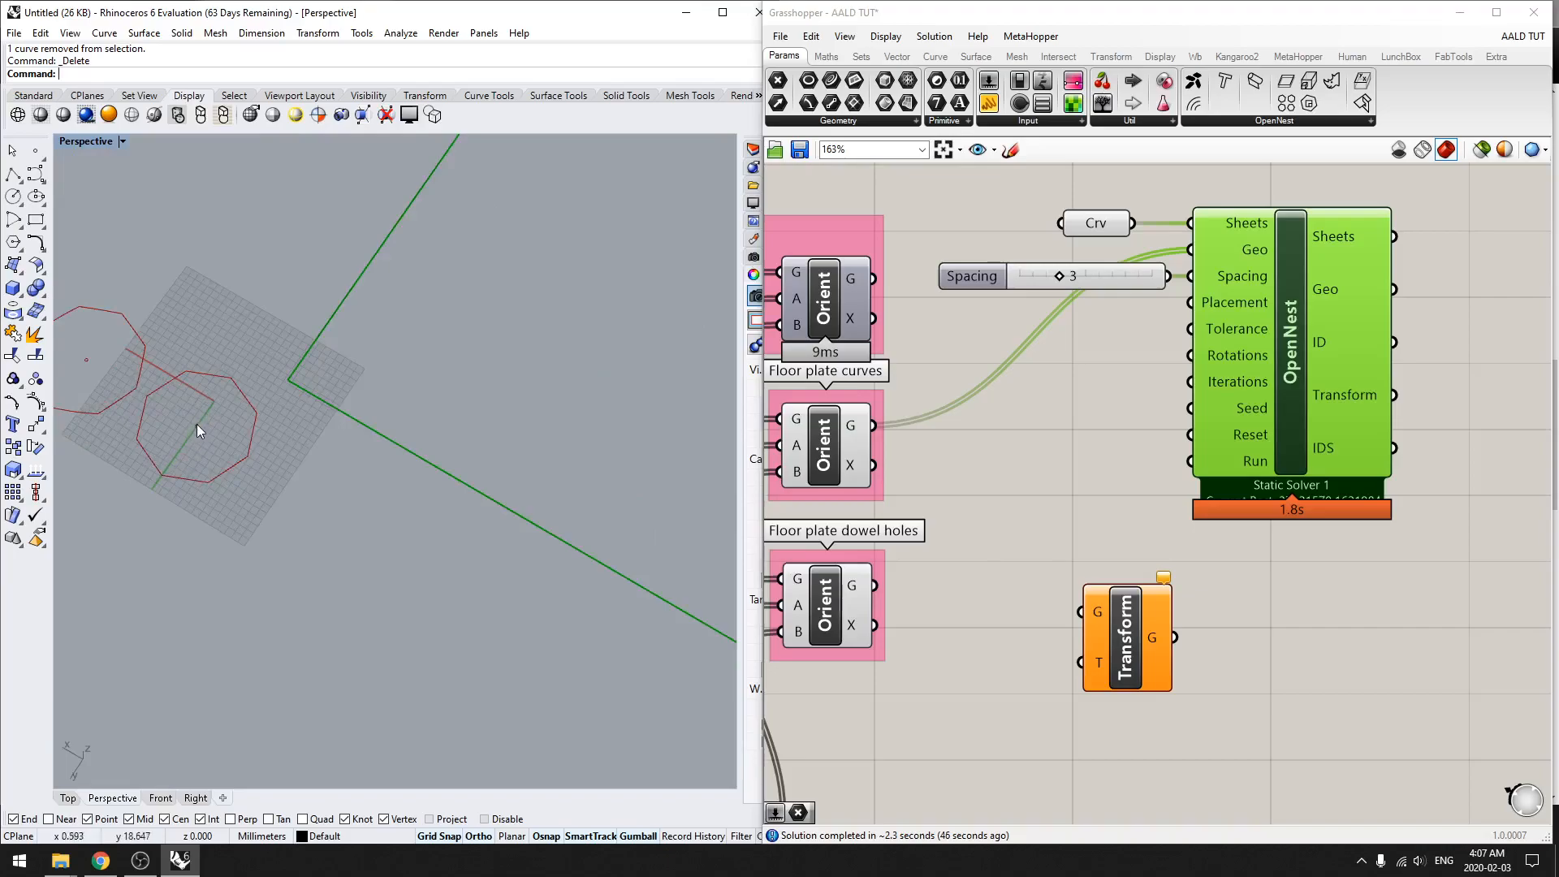
pyautogui.scroll(-3, 216, 422)
pyautogui.scroll(3, 221, 431)
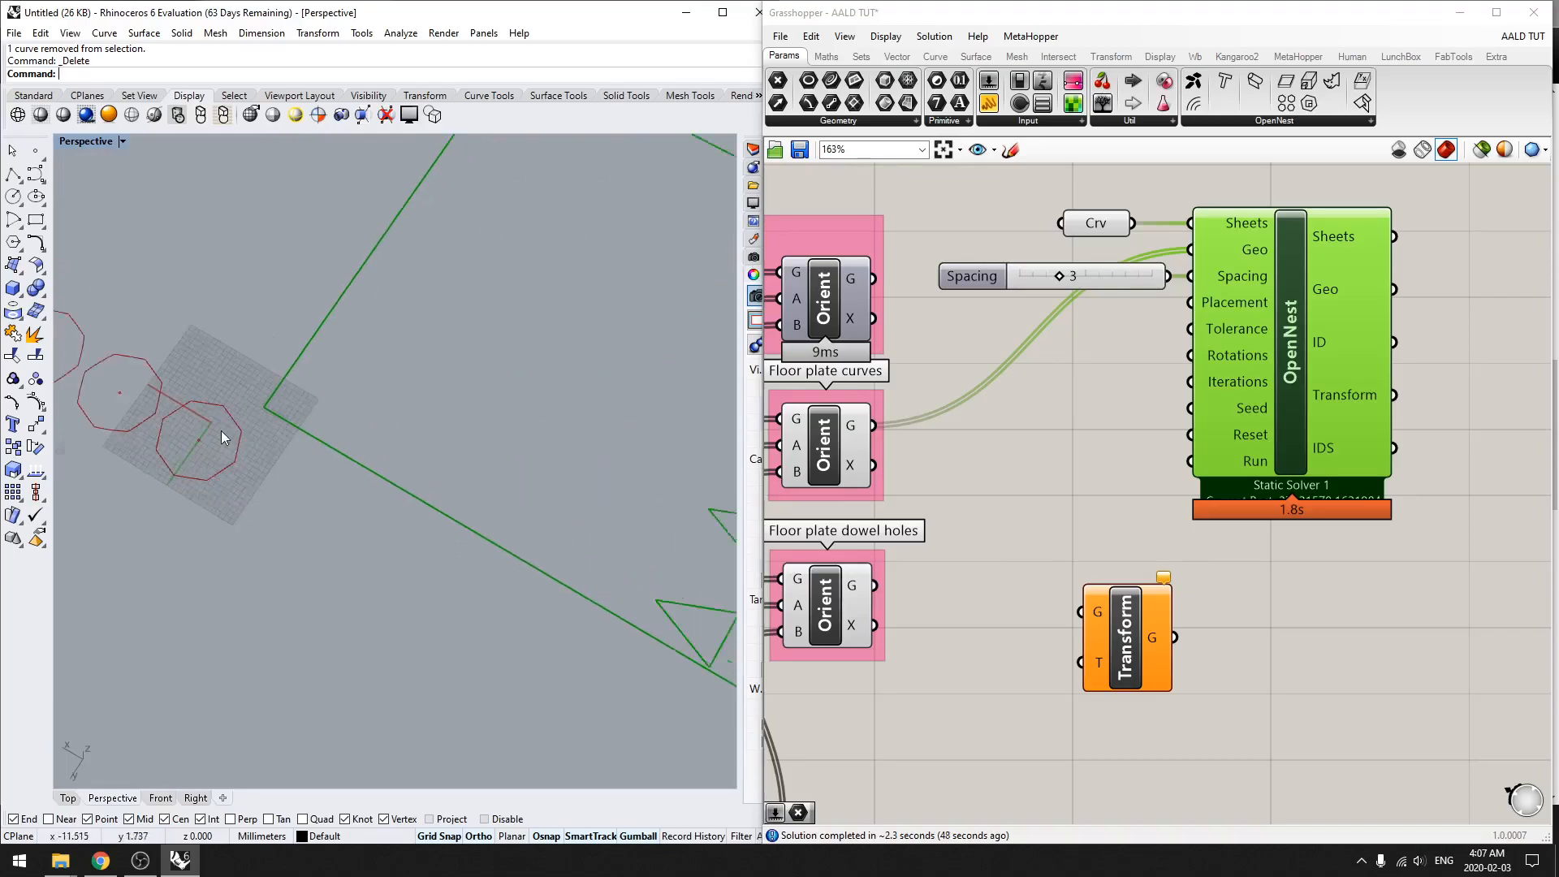
pyautogui.scroll(-5, 220, 431)
pyautogui.keyDown('shift'); pyautogui.moveTo(568, 538); pyautogui.dragTo(300, 446, button='right'); pyautogui.keyUp('shift')
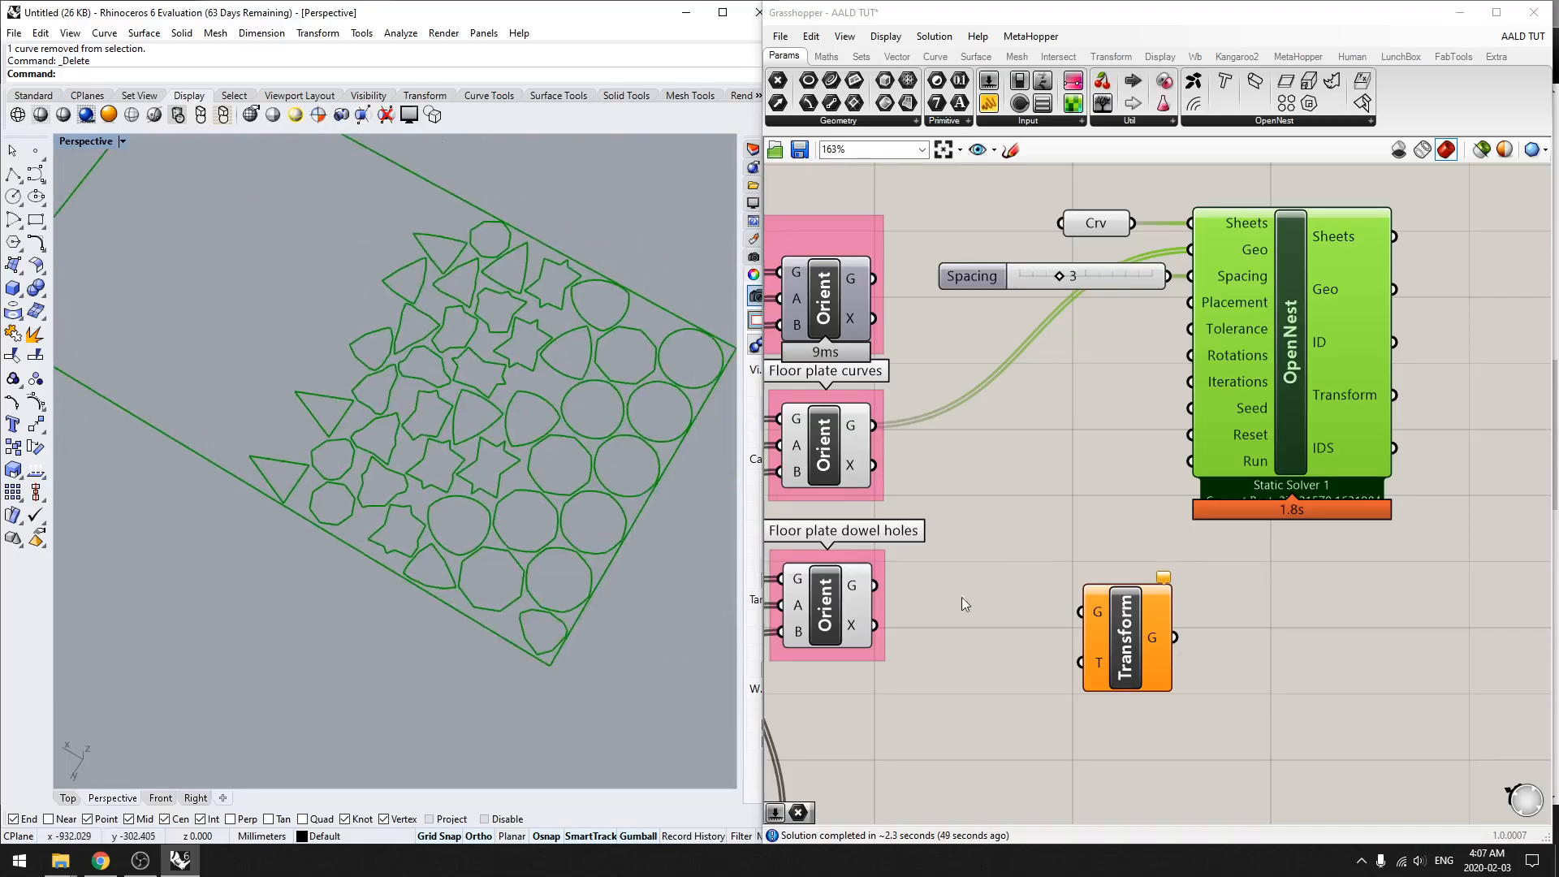
# Step: Feed the dowel holes' Orient G output and OpenNest's Transform output into the Transform component, and inspect the placed holes
pyautogui.moveTo(874, 587); pyautogui.dragTo(1081, 611)
pyautogui.click(823, 615)
pyautogui.scroll(-2, 386, 647)
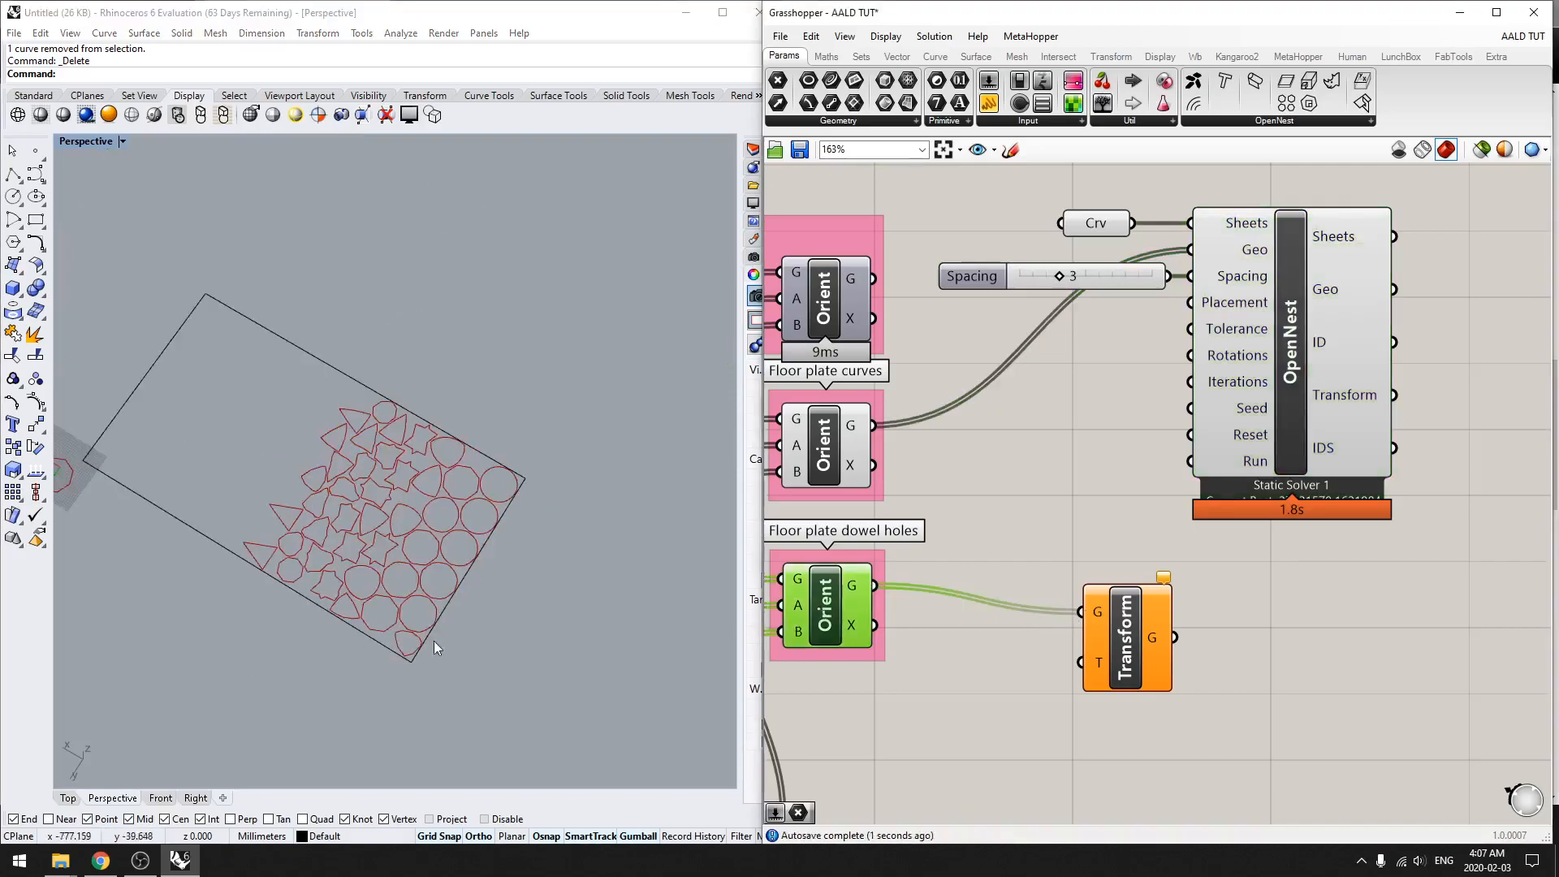
pyautogui.keyDown('shift'); pyautogui.moveTo(280, 624); pyautogui.dragTo(430, 622, button='right'); pyautogui.keyUp('shift')
pyautogui.moveTo(1140, 634); pyautogui.dragTo(1468, 614)
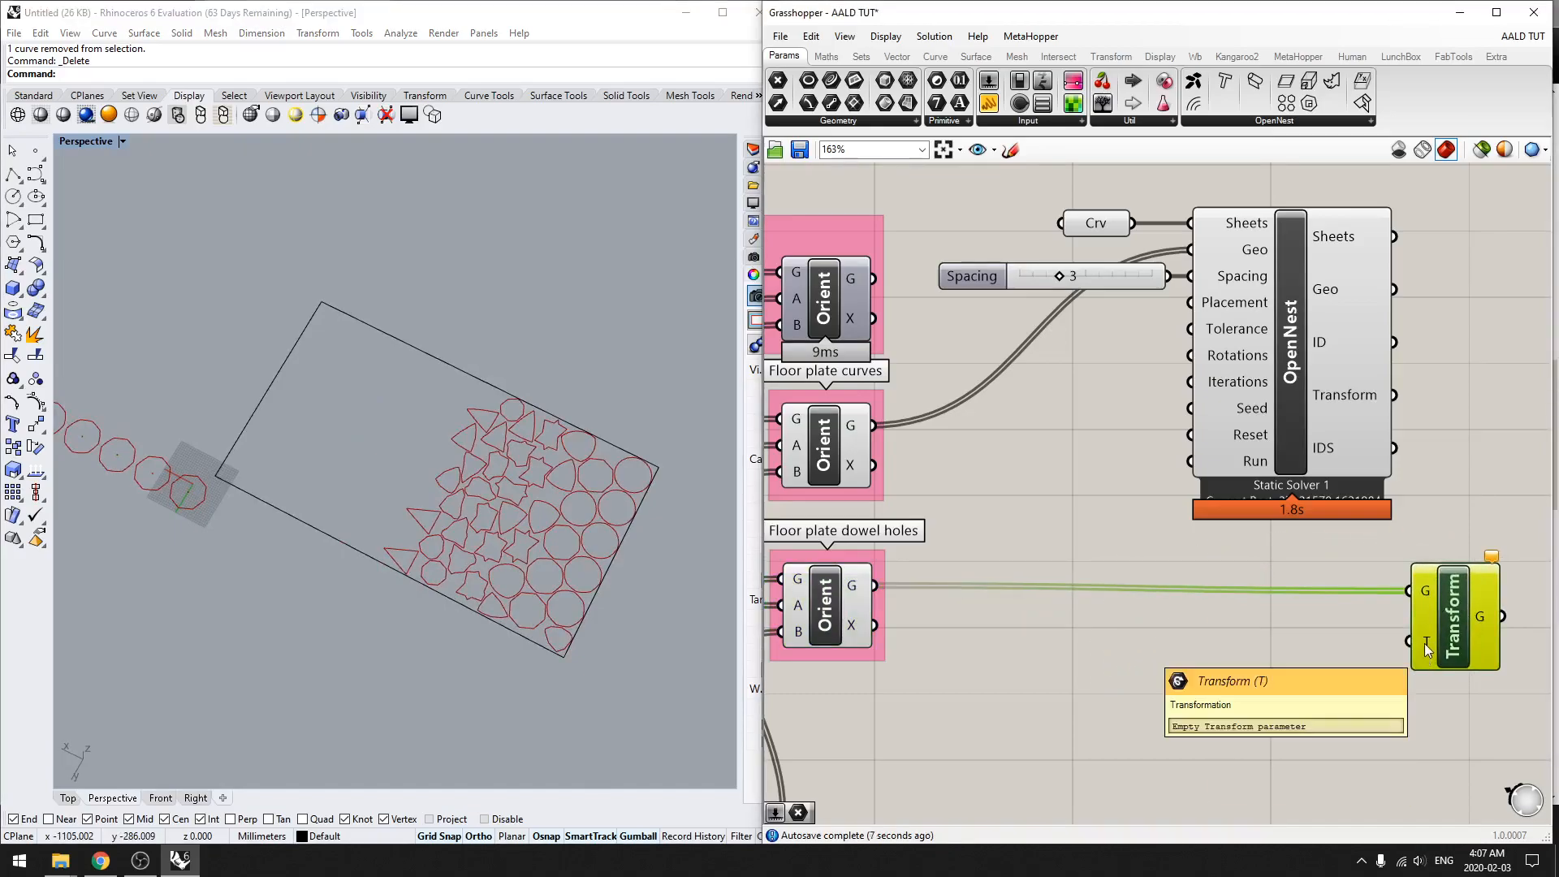
pyautogui.moveTo(1393, 395); pyautogui.dragTo(1404, 644)
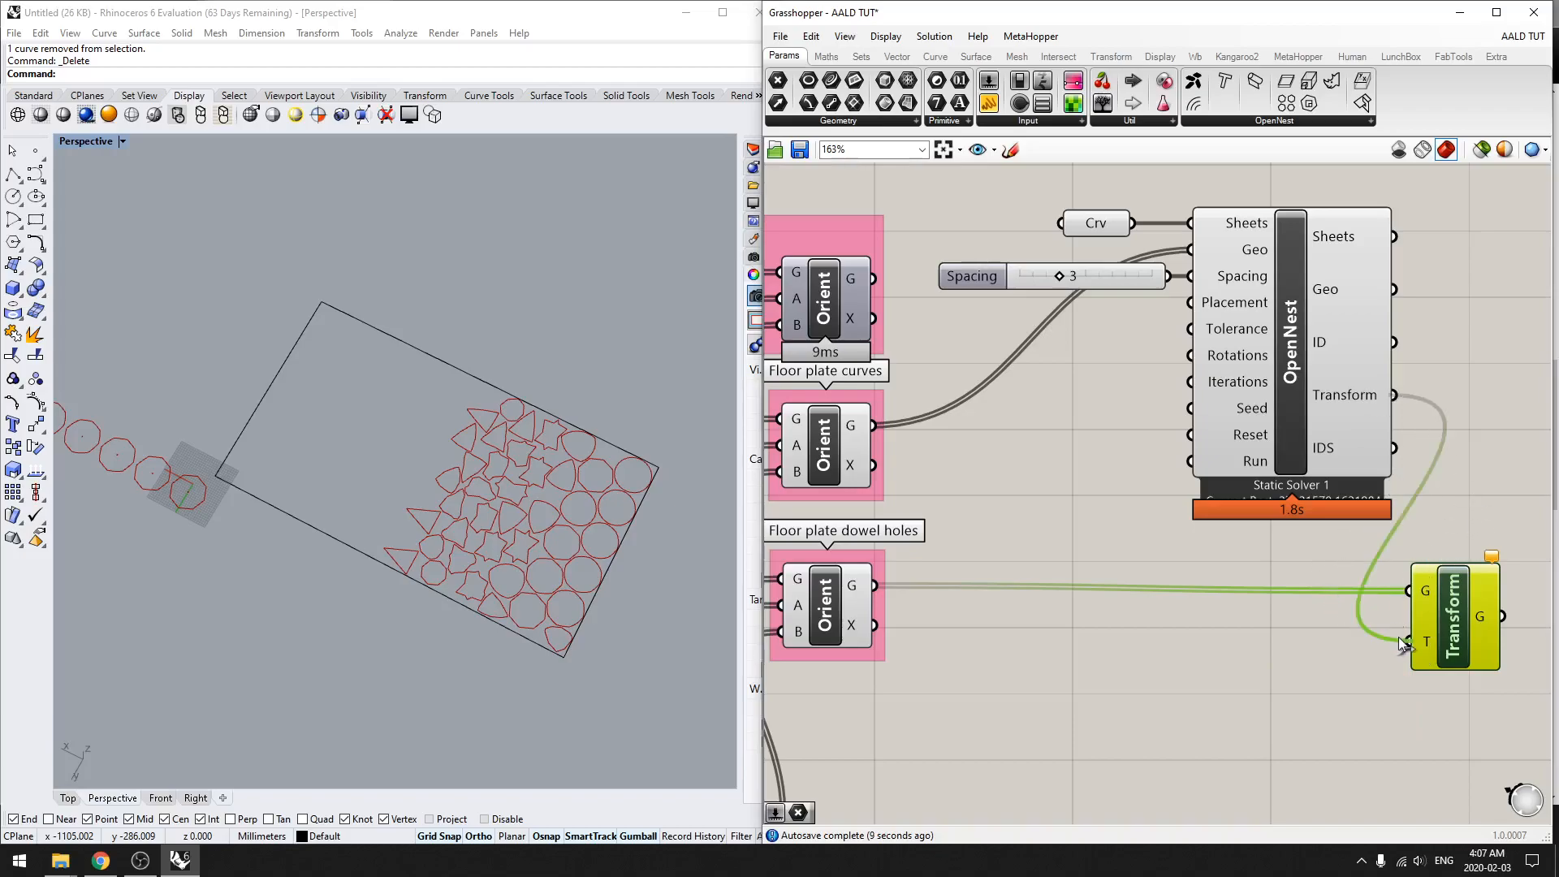
pyautogui.scroll(6, 466, 549)
pyautogui.keyDown('shift'); pyautogui.moveTo(558, 571); pyautogui.dragTo(203, 365, button='right'); pyautogui.keyUp('shift')
pyautogui.scroll(-4, 372, 324)
pyautogui.keyDown('shift'); pyautogui.moveTo(372, 325); pyautogui.dragTo(433, 464, button='right'); pyautogui.keyUp('shift')
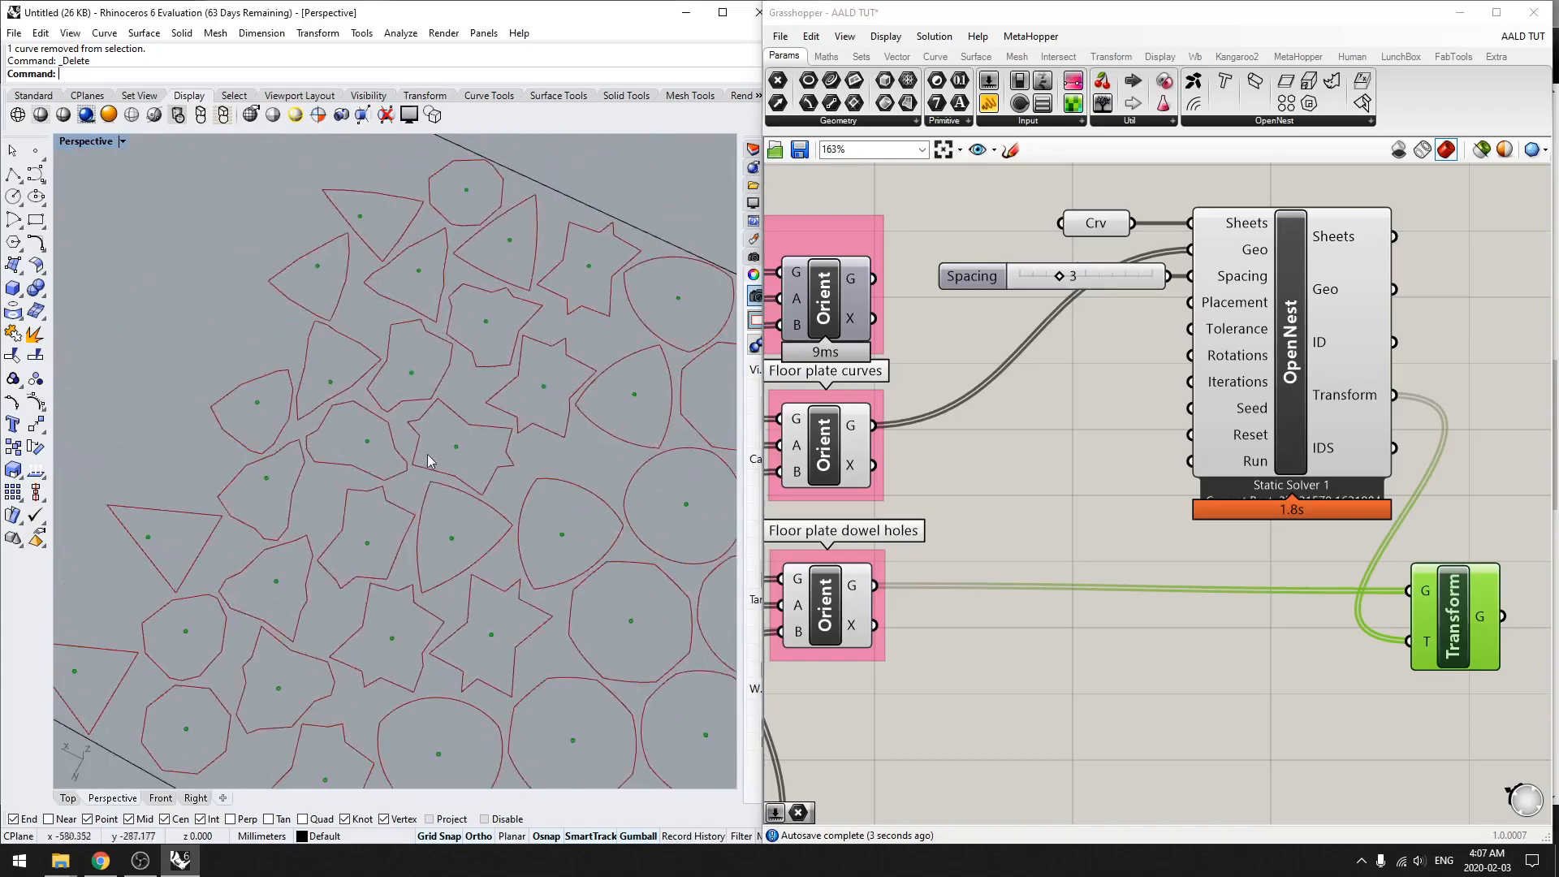
pyautogui.keyDown('shift'); pyautogui.moveTo(567, 402); pyautogui.dragTo(373, 381, button='right'); pyautogui.keyUp('shift')
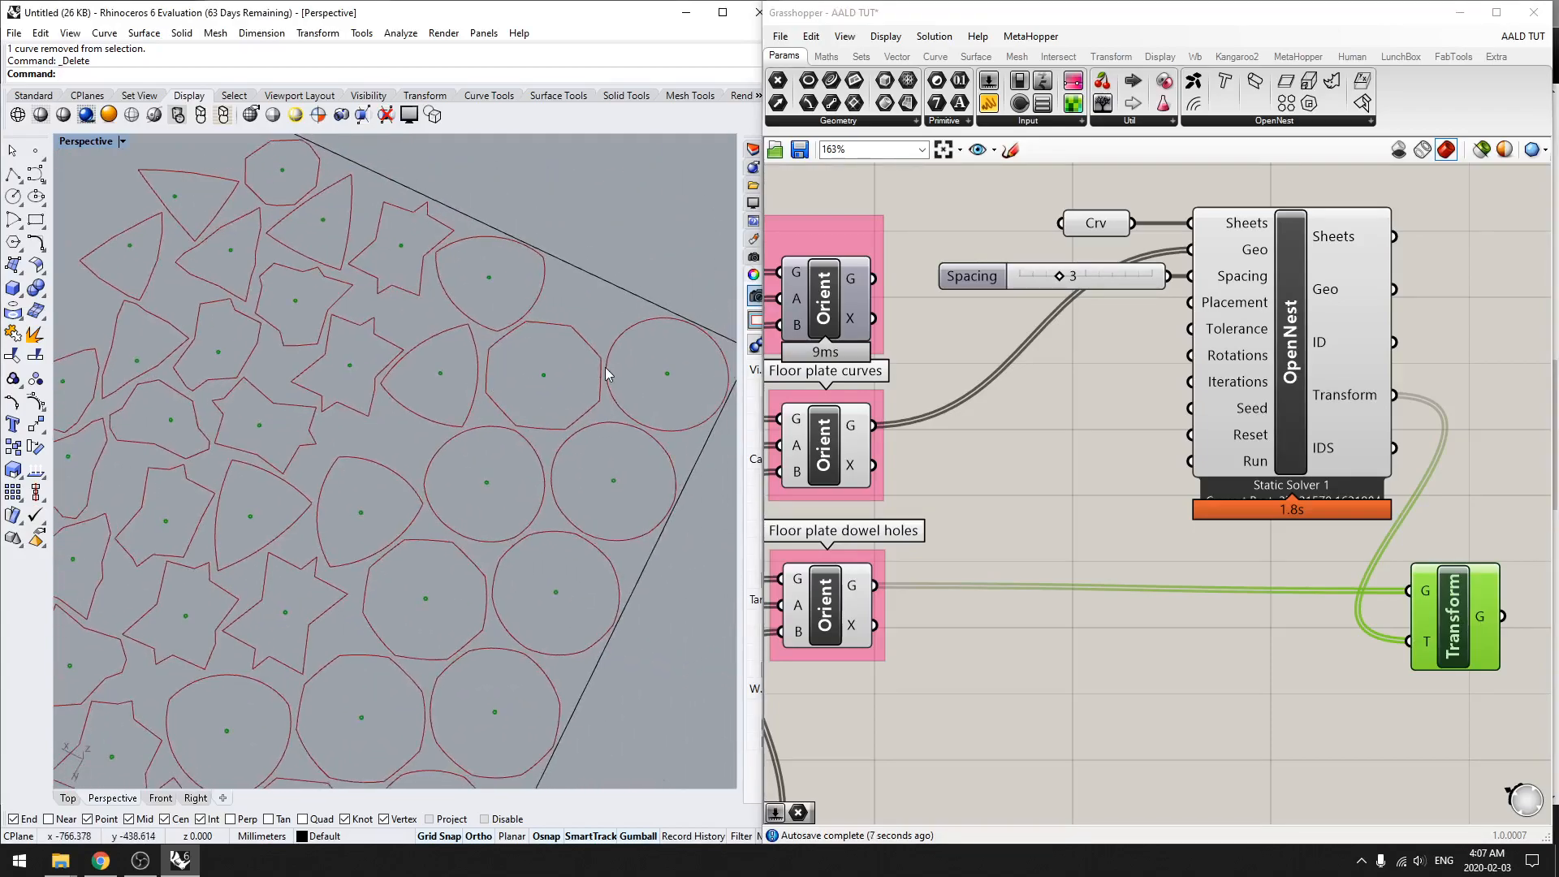
pyautogui.click(1202, 630)
# Step: Add OpenNest's Text component to the canvas beside the OpenNest component's outputs
pyautogui.moveTo(1267, 568); pyautogui.dragTo(1133, 567, button='right')
pyautogui.scroll(-1, 1132, 567)
pyautogui.moveTo(1315, 481); pyautogui.dragTo(1262, 479, button='right')
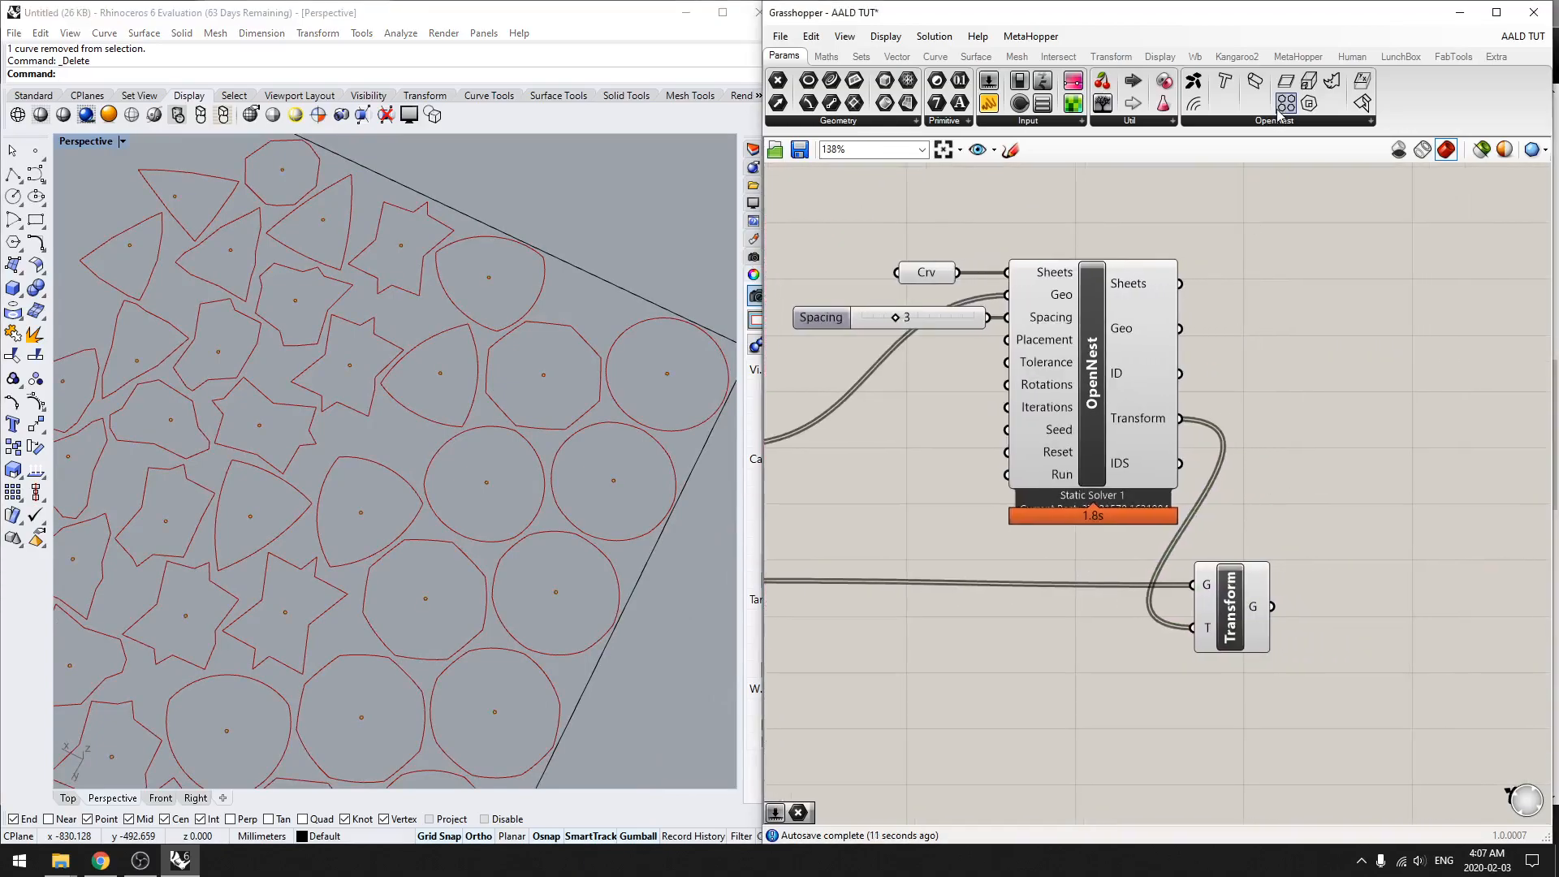
pyautogui.click(1295, 122)
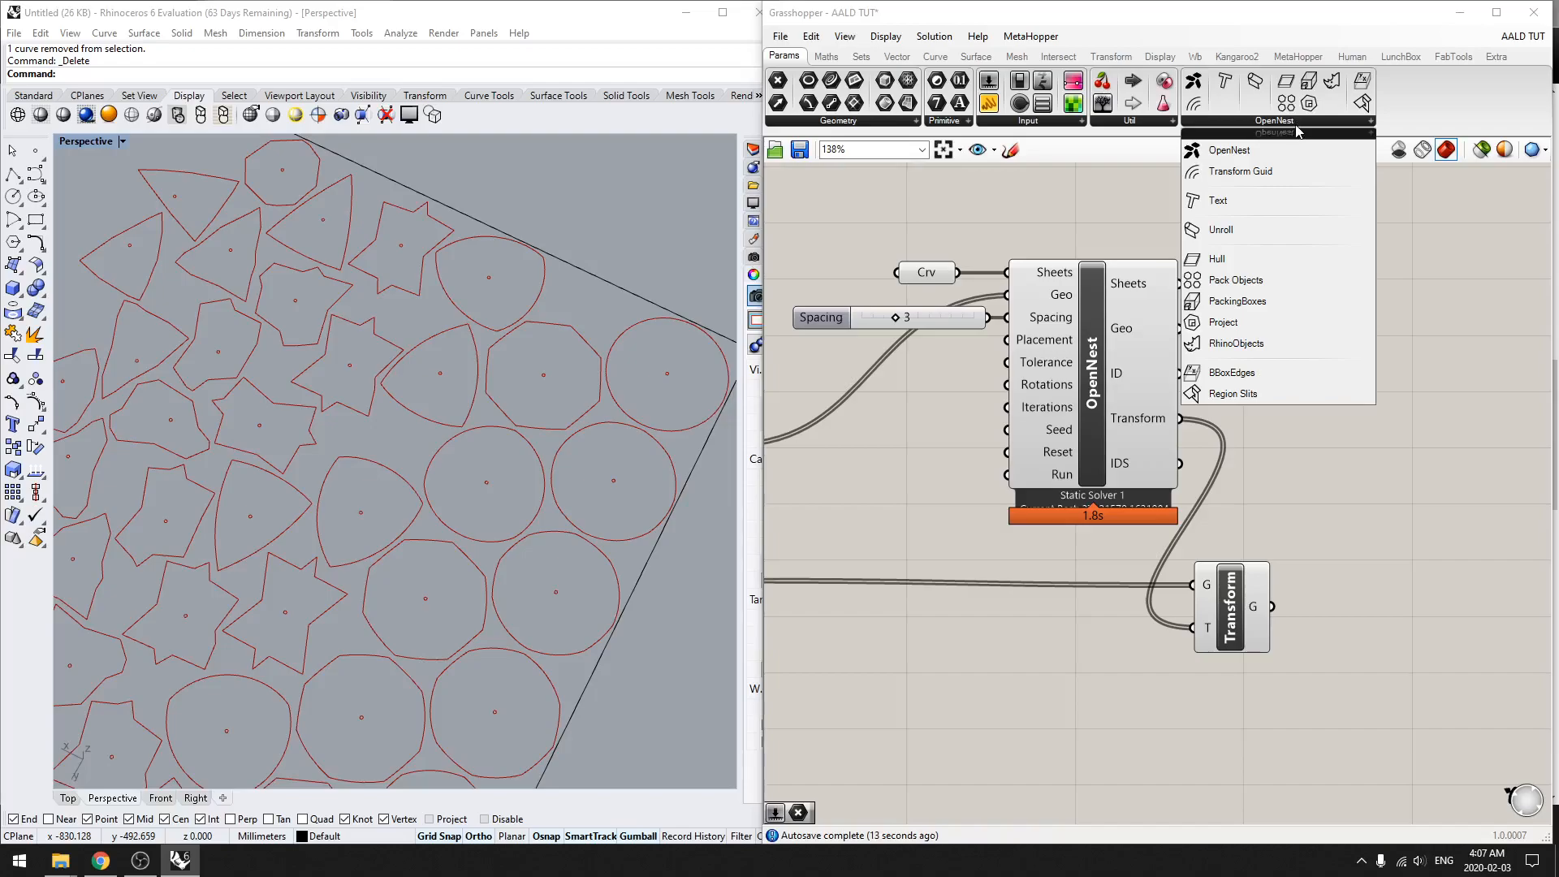
pyautogui.moveTo(1255, 205); pyautogui.dragTo(1341, 419)
pyautogui.scroll(1, 1450, 443)
pyautogui.moveTo(1299, 446); pyautogui.dragTo(1232, 440, button='right')
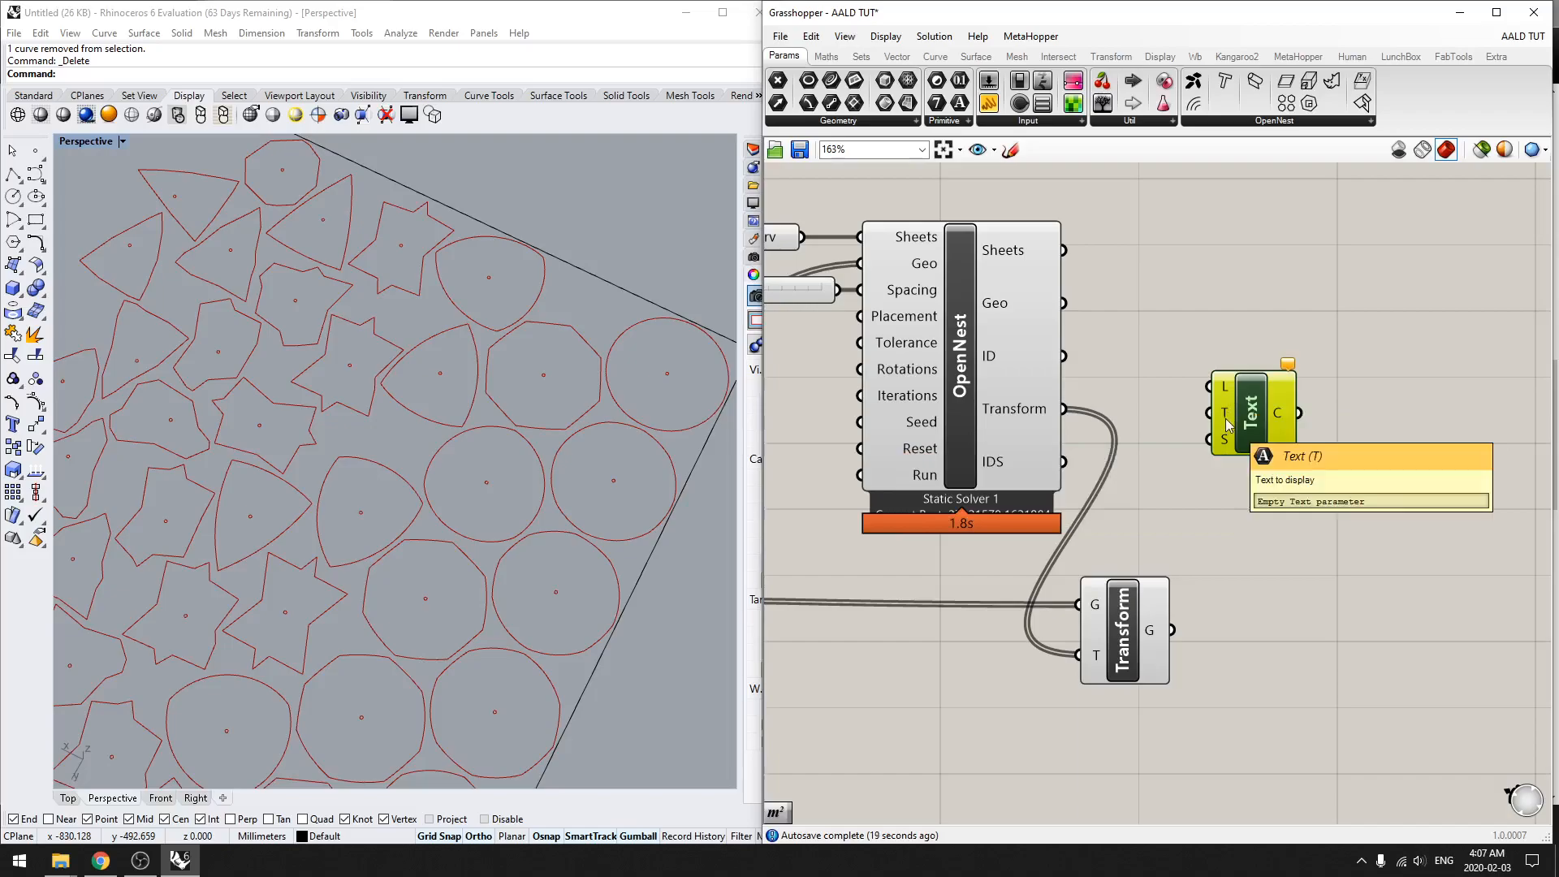
pyautogui.moveTo(1267, 409); pyautogui.dragTo(1287, 286)
# Step: Add an Area component fed by OpenNest's Geo output and connect its C output to the Text component's L input
pyautogui.scroll(-2, 1072, 365)
pyautogui.doubleClick(1216, 411)
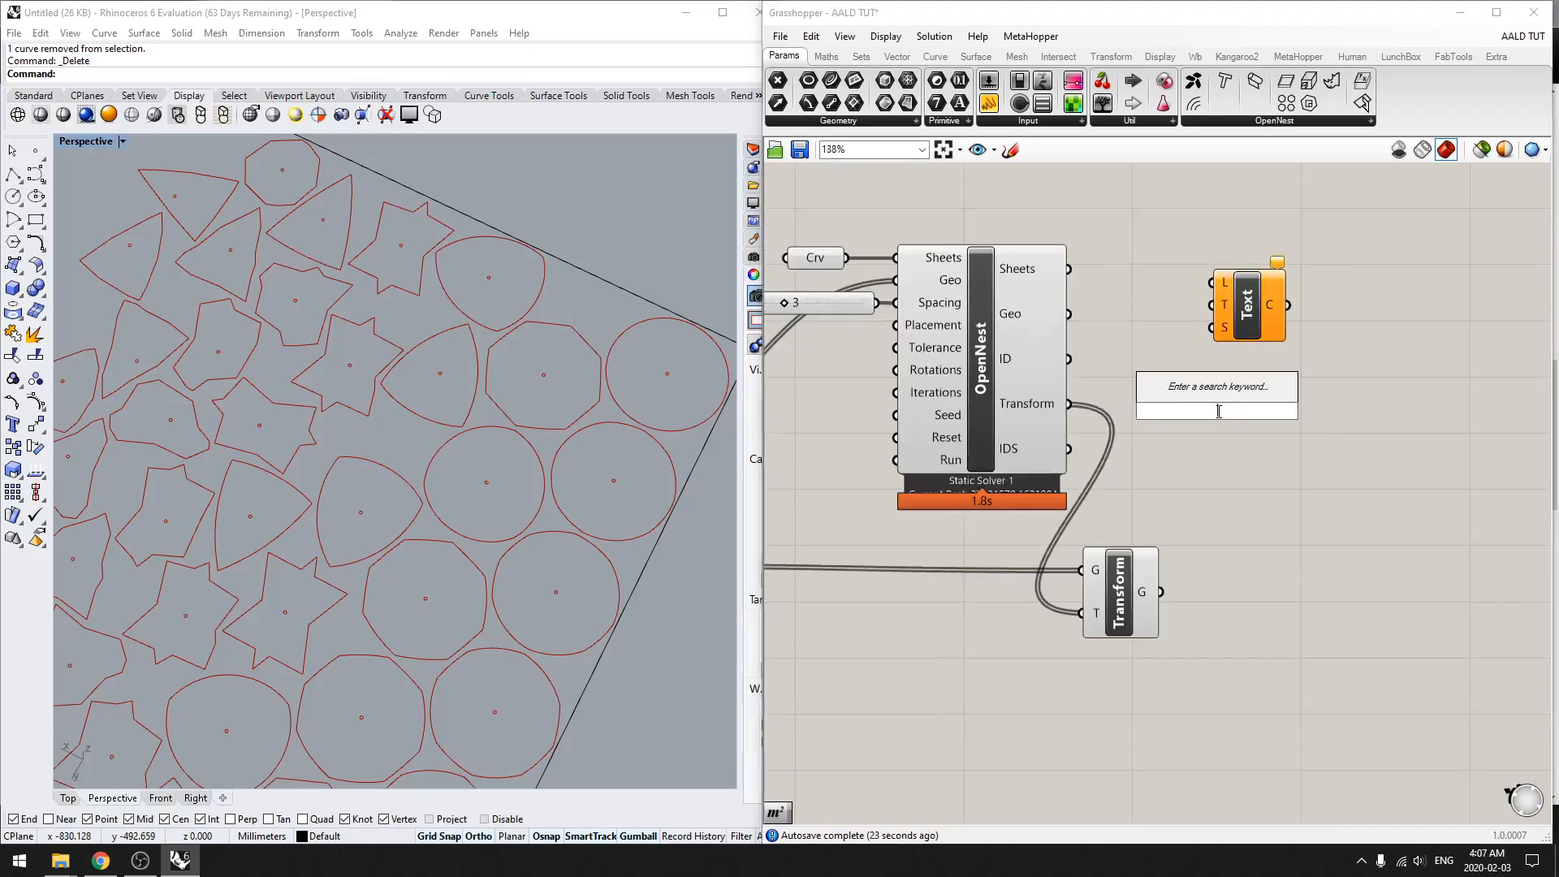
pyautogui.write('are')
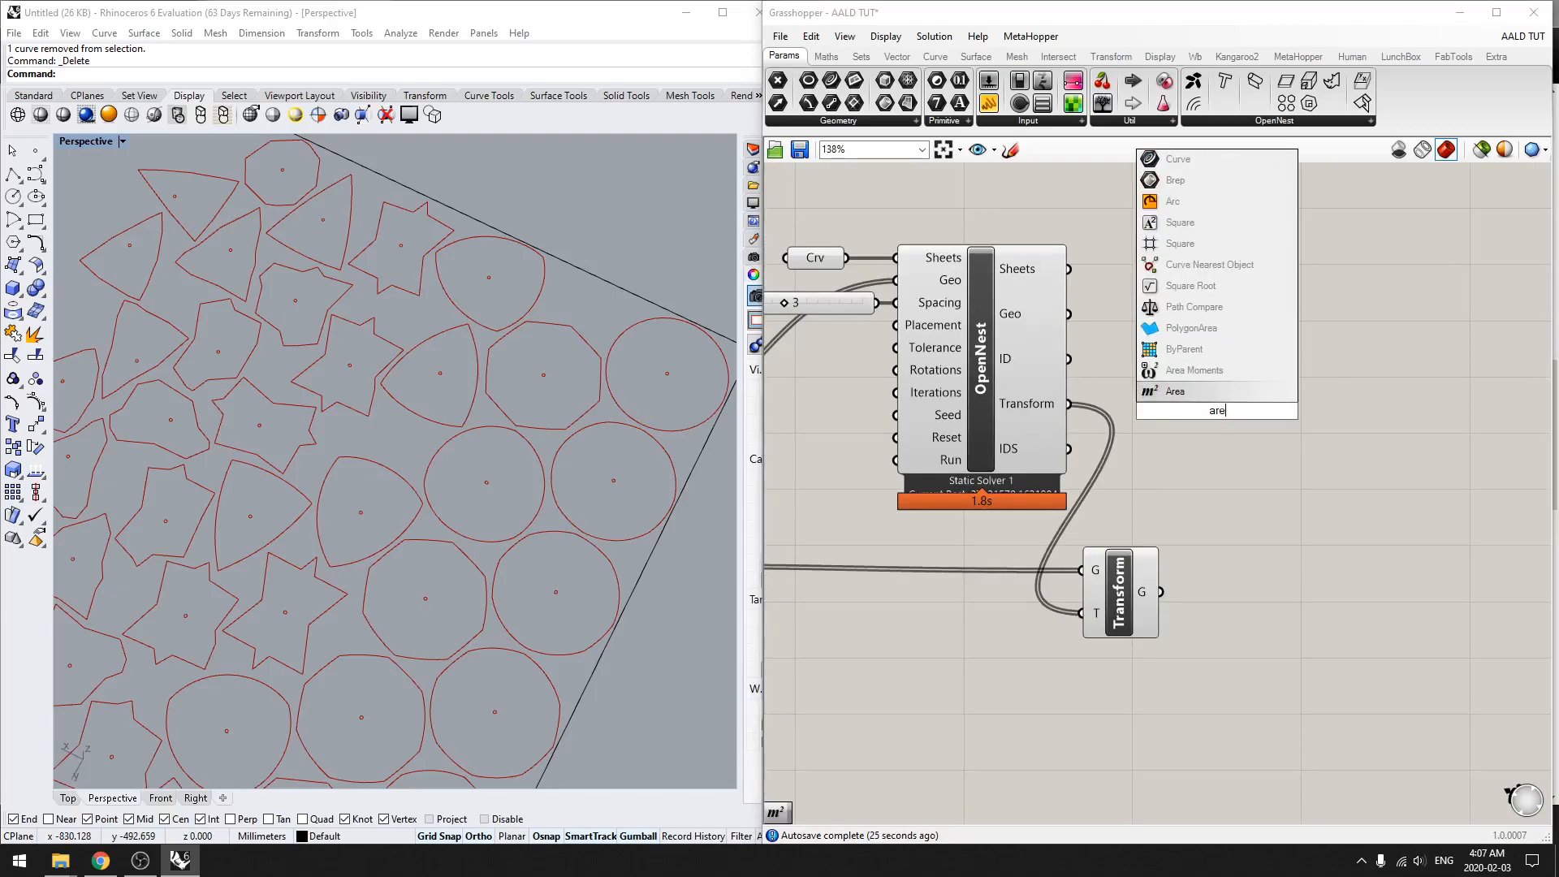
pyautogui.press('Return')
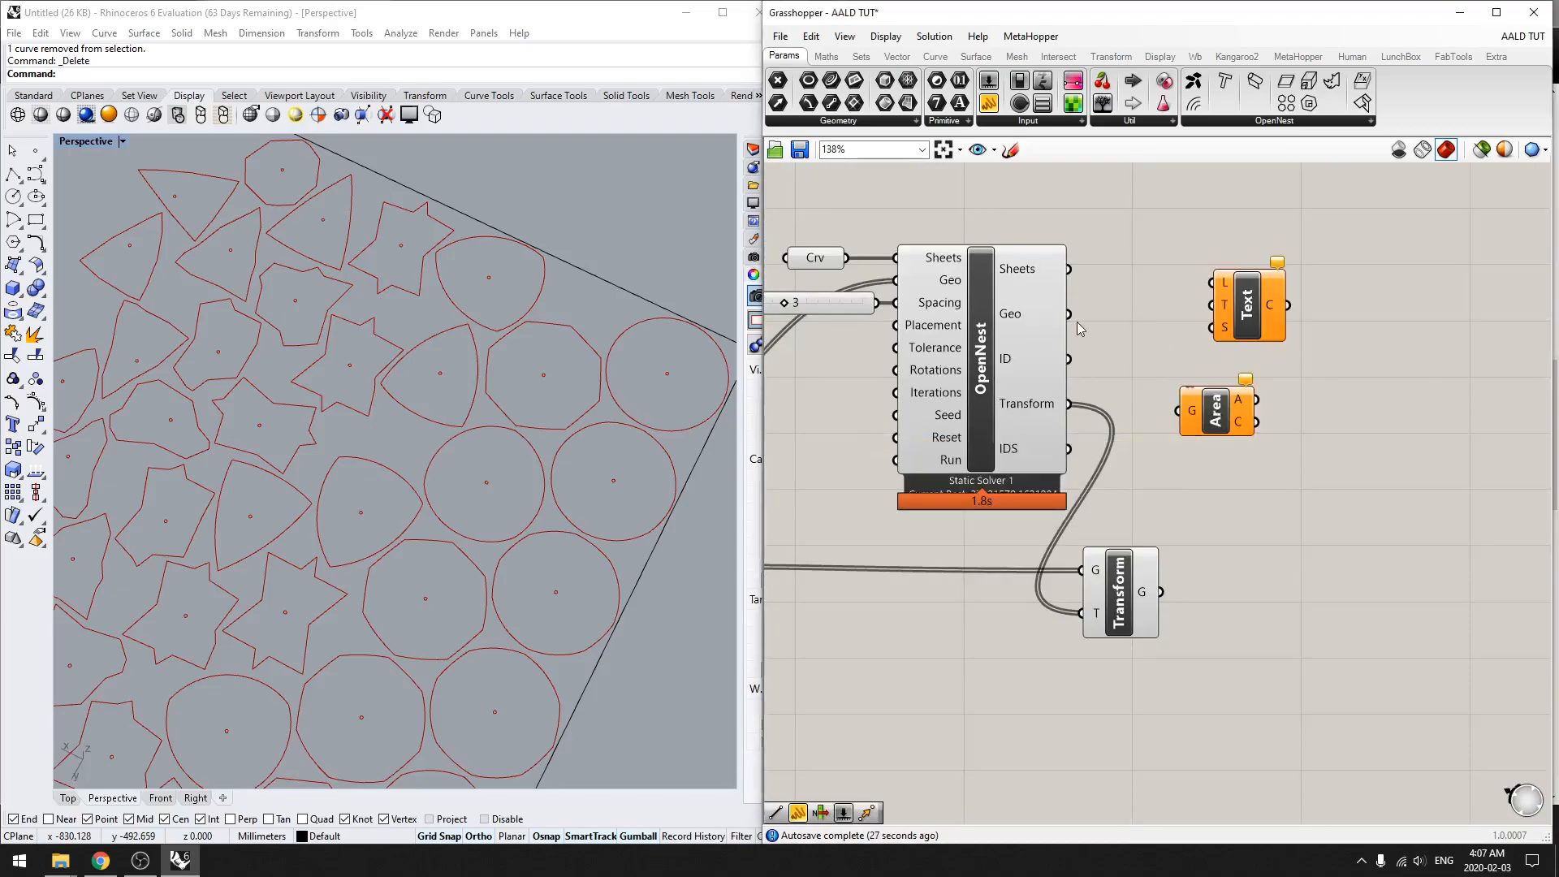
pyautogui.moveTo(1070, 316); pyautogui.dragTo(1154, 324)
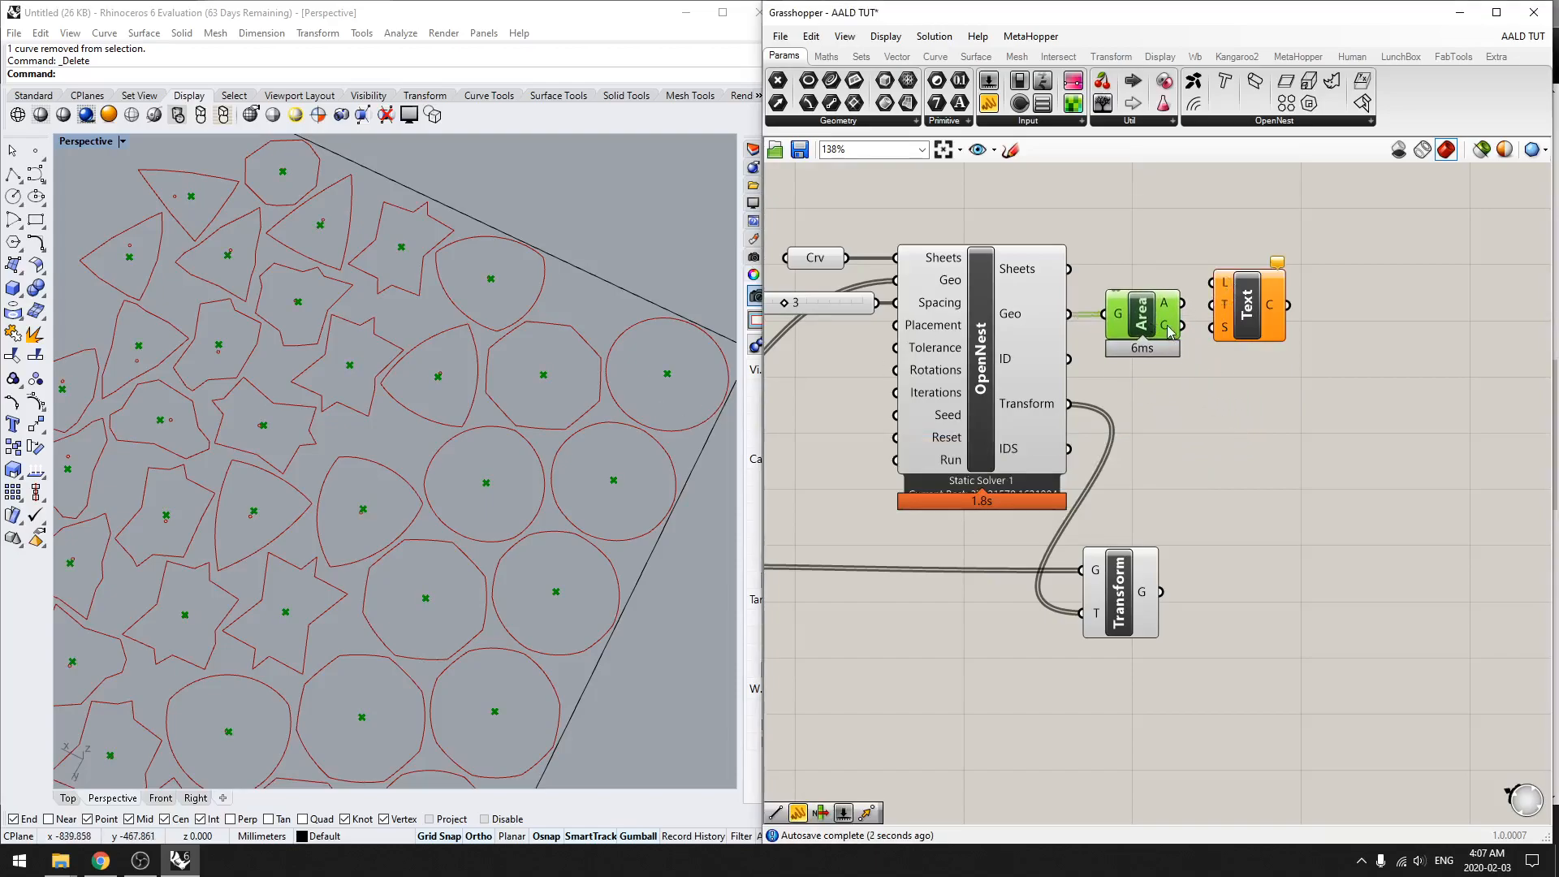
pyautogui.moveTo(1170, 328); pyautogui.dragTo(1267, 345)
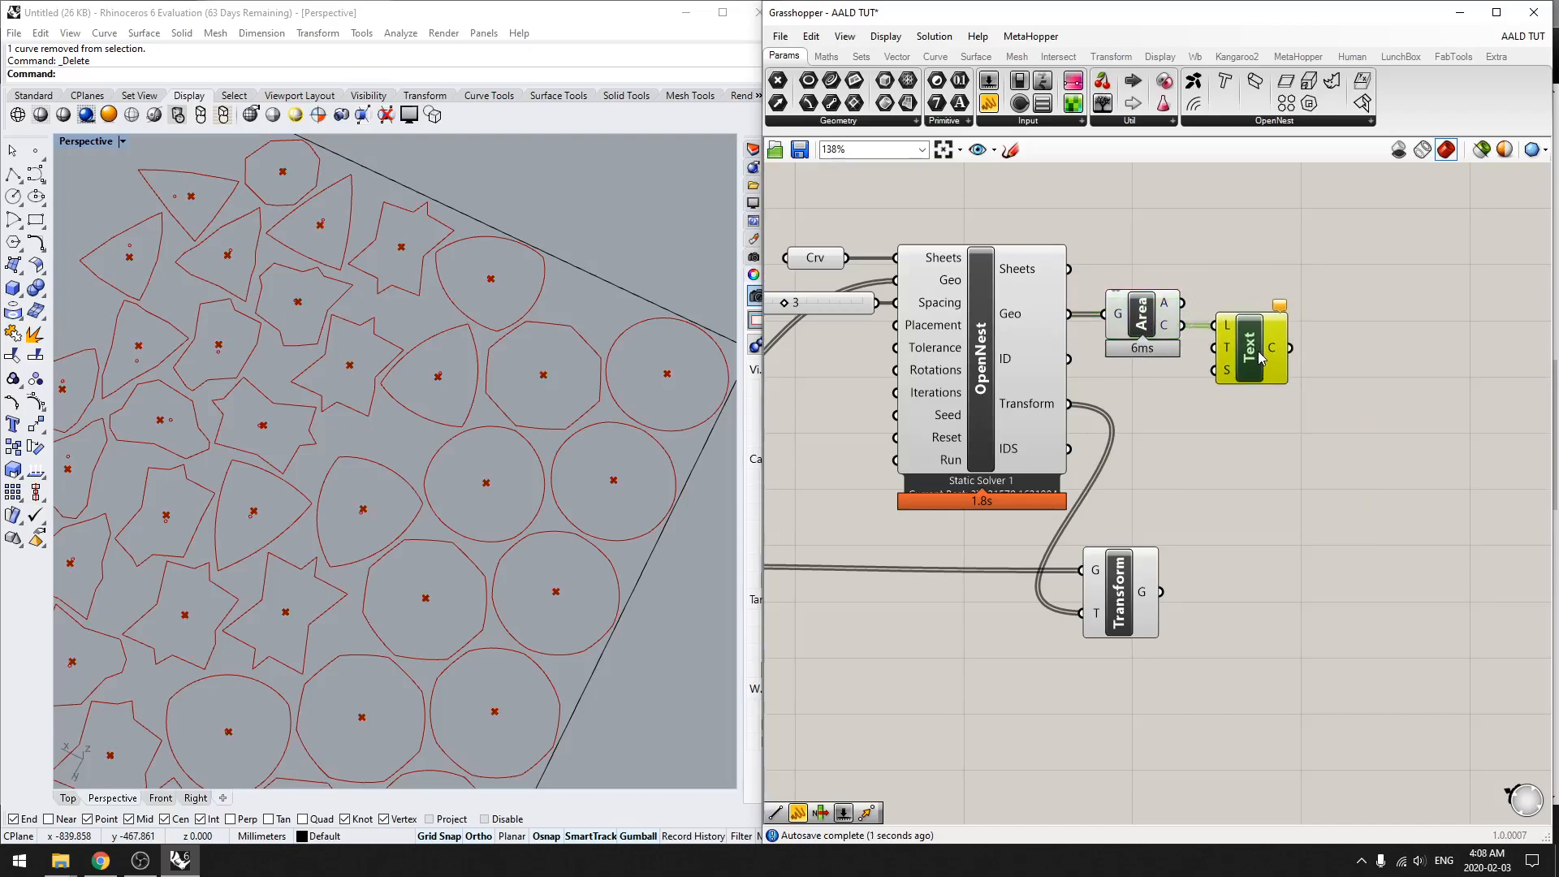
pyautogui.click(1264, 401)
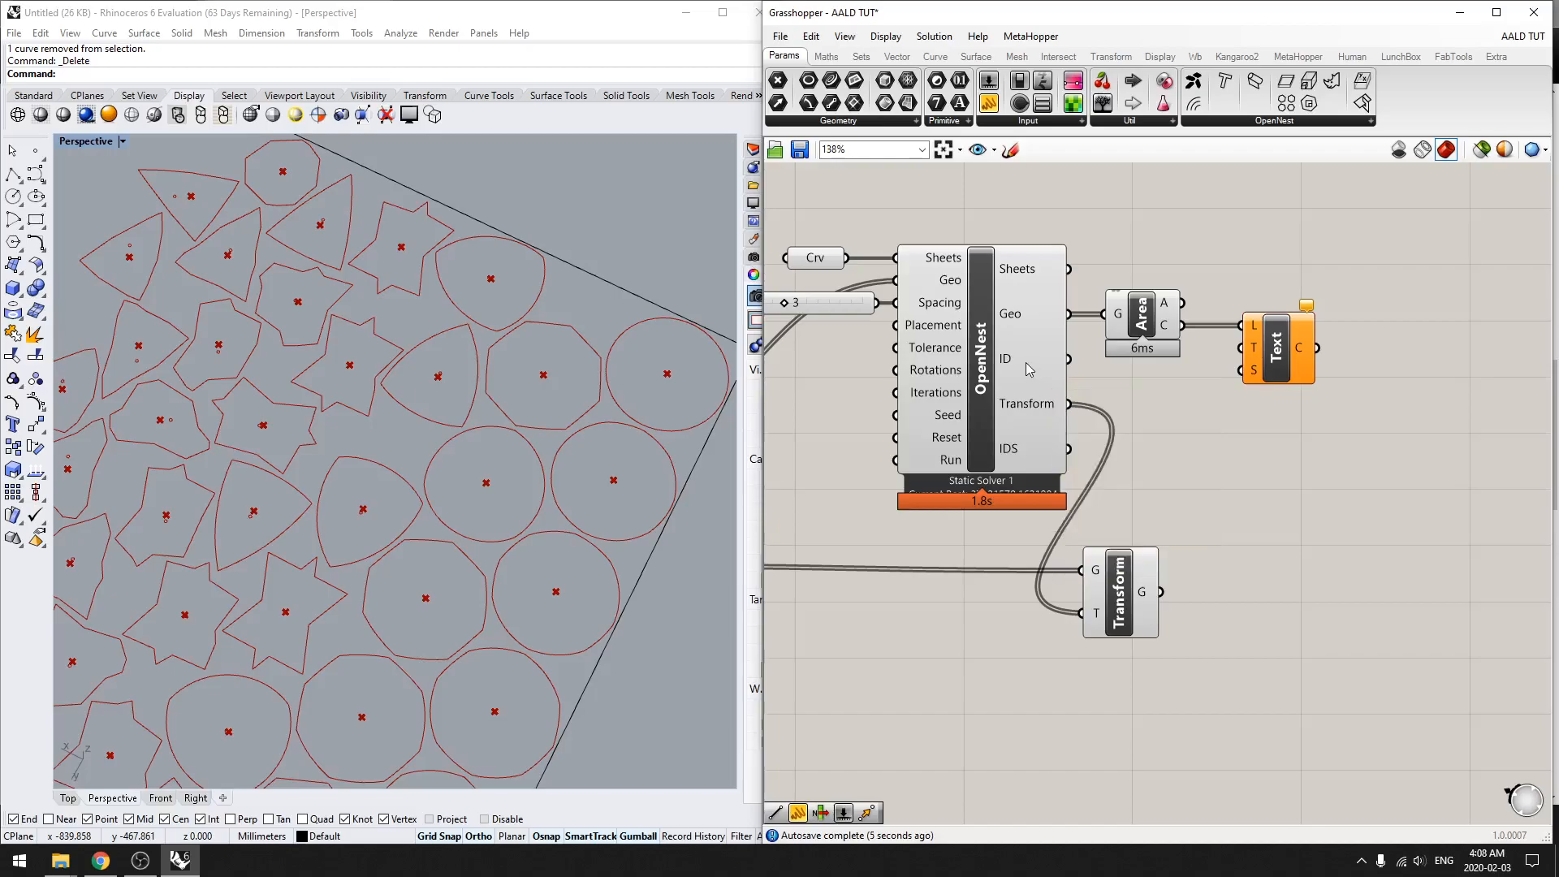
# Step: Connect OpenNest's ID output to the Text component's T input
pyautogui.moveTo(1037, 371); pyautogui.dragTo(1097, 355, button='right')
pyautogui.moveTo(1120, 348)
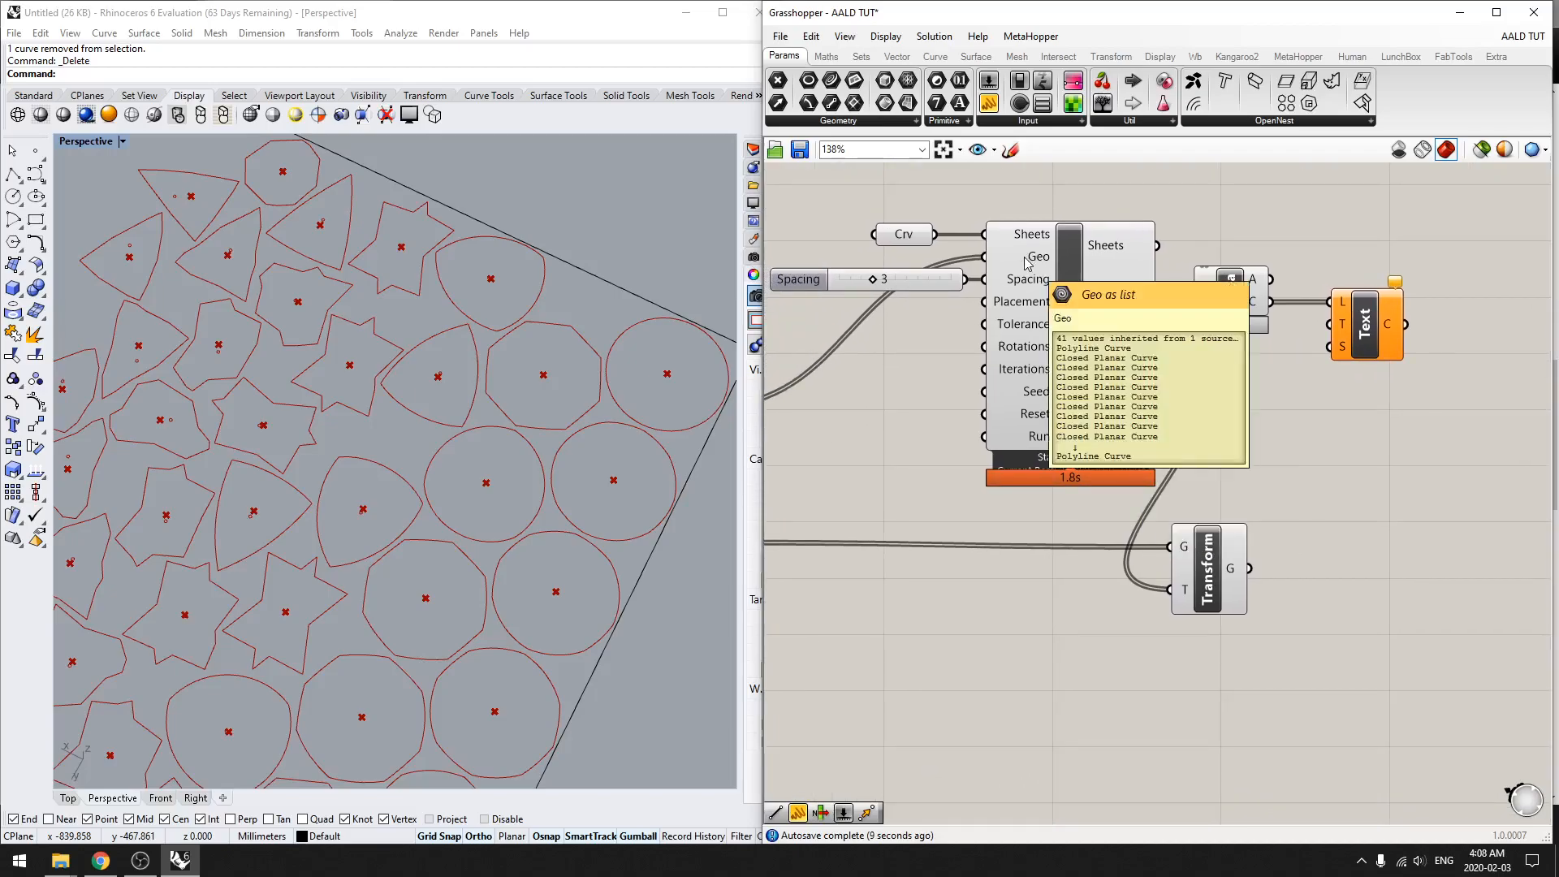
pyautogui.moveTo(1157, 335); pyautogui.dragTo(1342, 325)
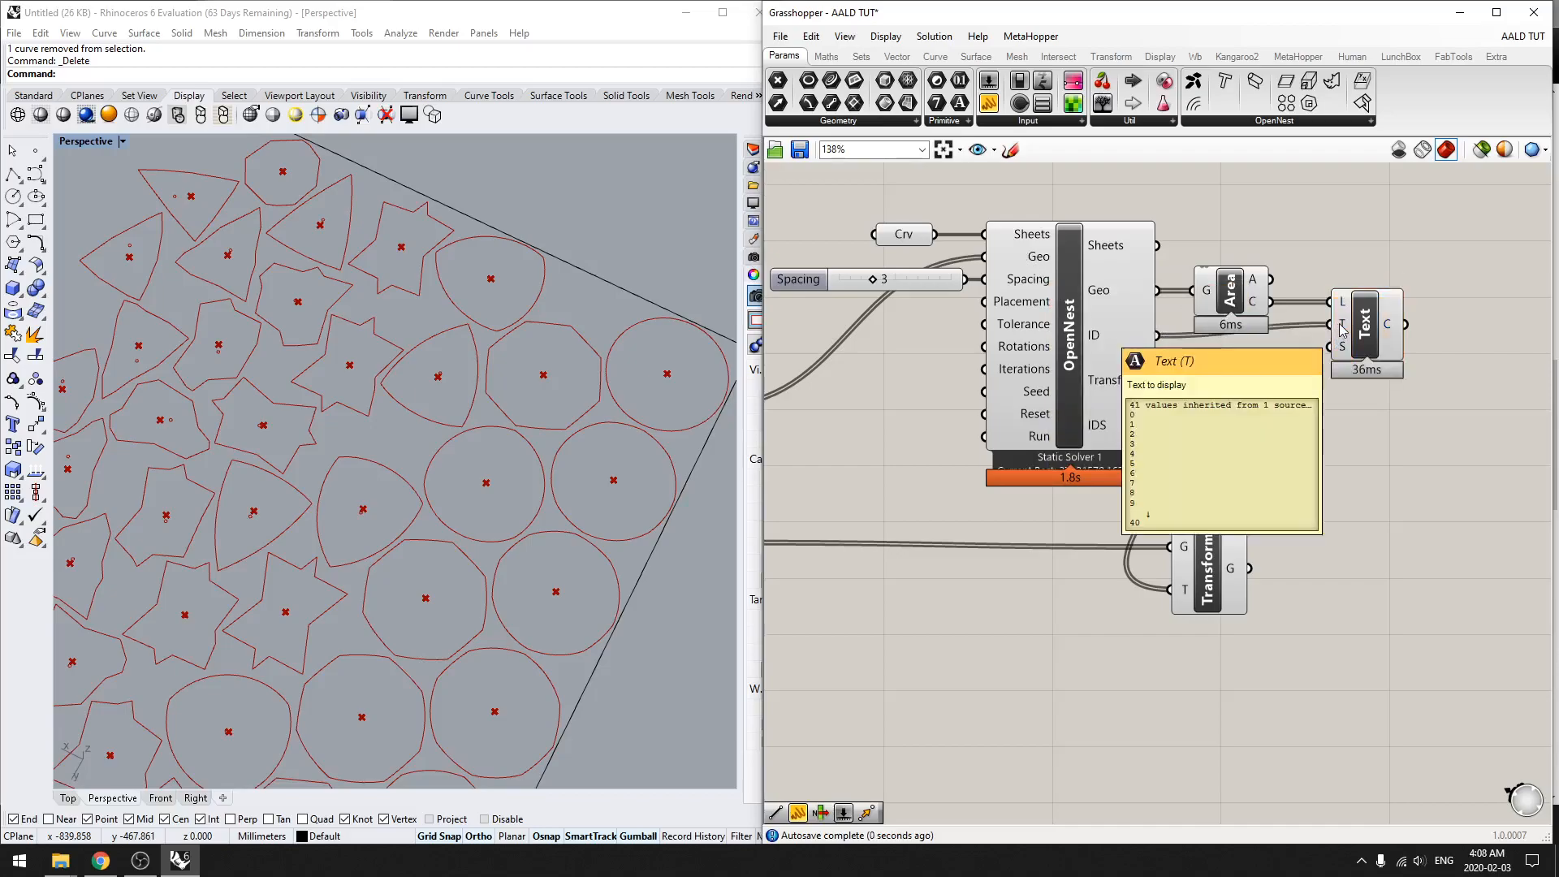
# Step: Add a 0 to 150 number slider, connect it to the Text component's S input and set the size to 32
pyautogui.doubleClick(1298, 464)
pyautogui.write('0<1')
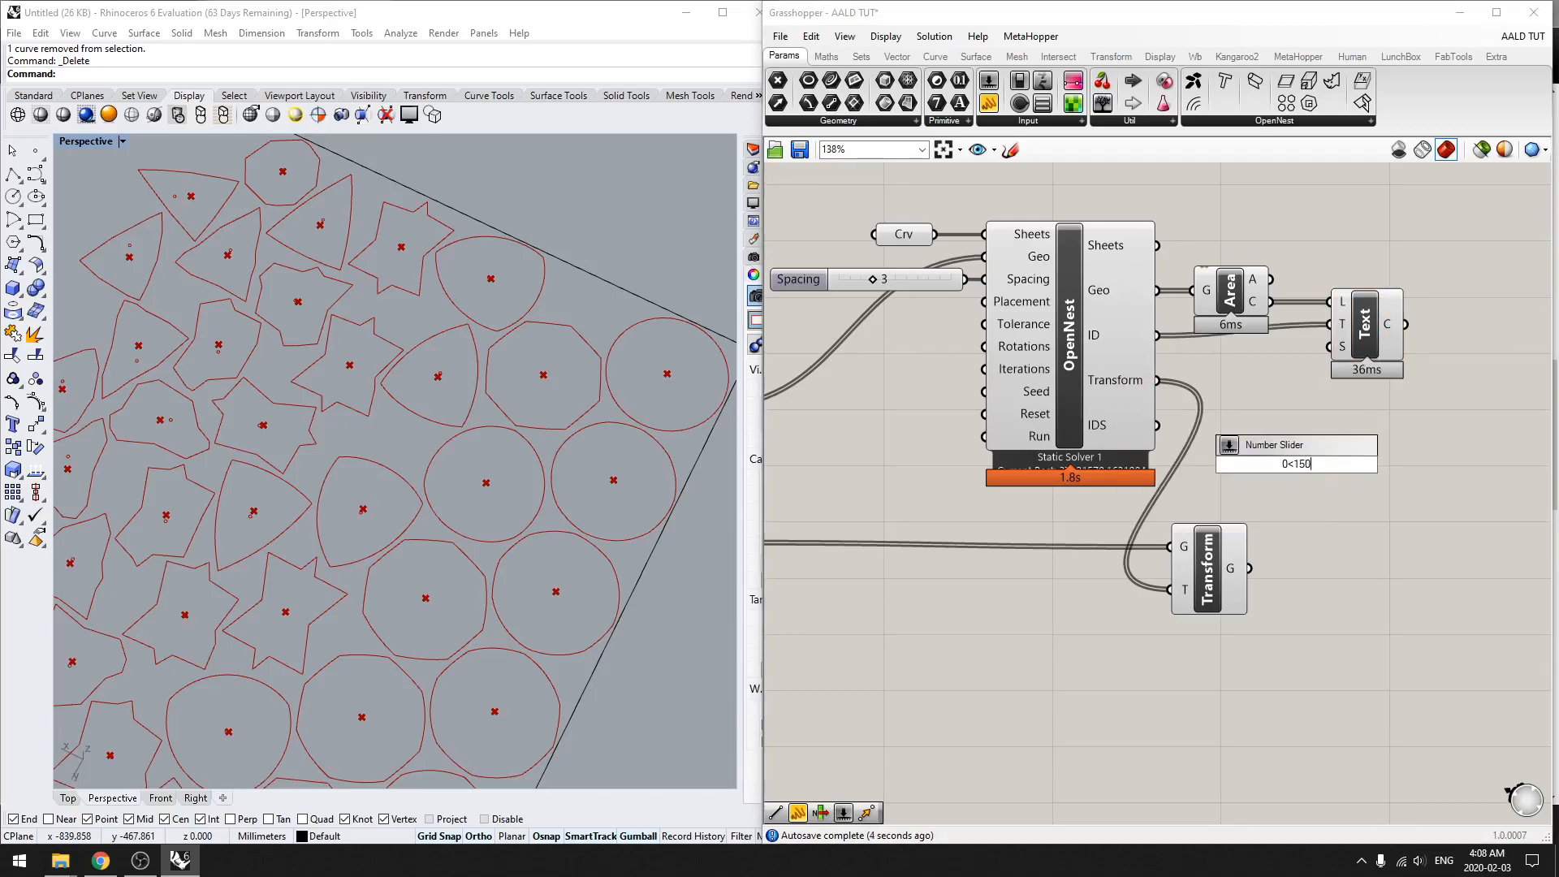
pyautogui.write('50')
pyautogui.press('Return')
pyautogui.moveTo(1373, 374); pyautogui.dragTo(1401, 384)
pyautogui.moveTo(1389, 465); pyautogui.dragTo(1398, 333)
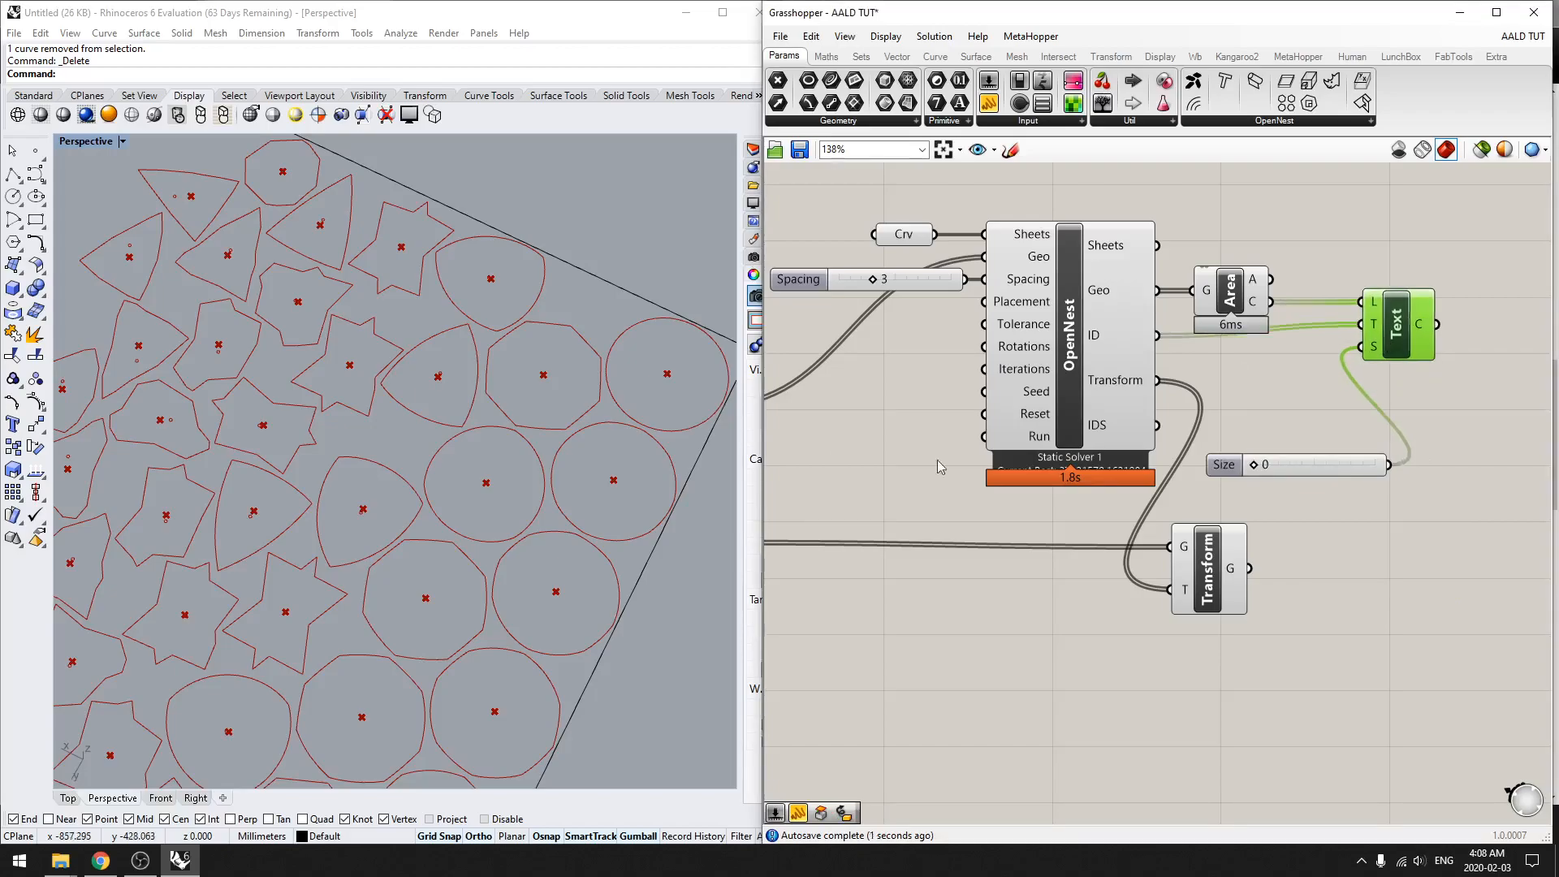
pyautogui.moveTo(1255, 466); pyautogui.dragTo(1281, 468)
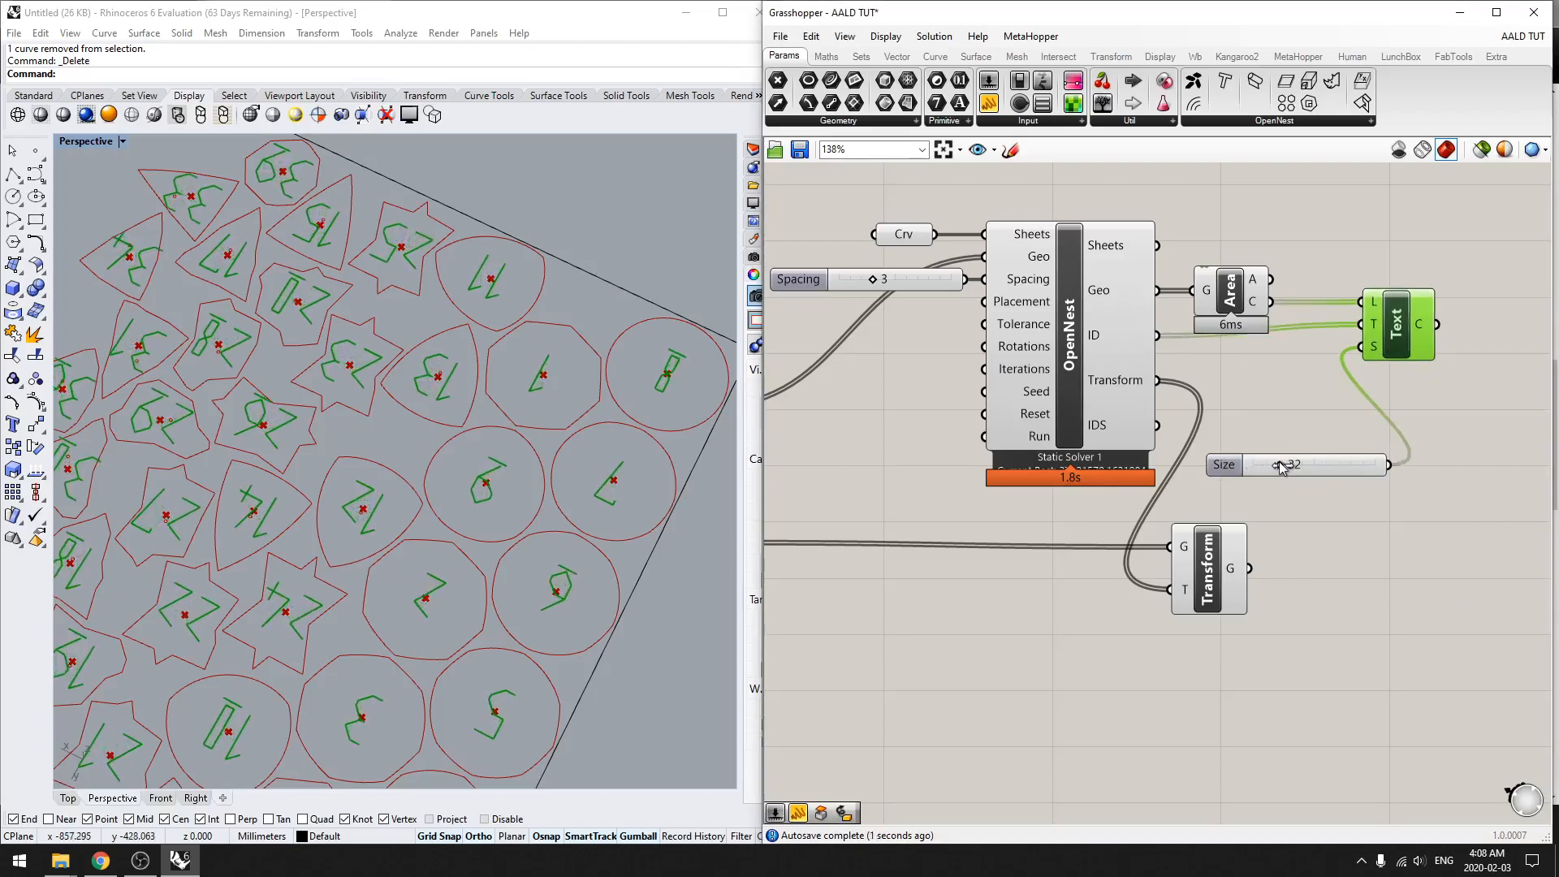
# Step: Examine the number labels on the nested floor plates in the Top view
pyautogui.moveTo(577, 490); pyautogui.dragTo(294, 725, button='right')
pyautogui.click(70, 799)
pyautogui.scroll(5, 338, 569)
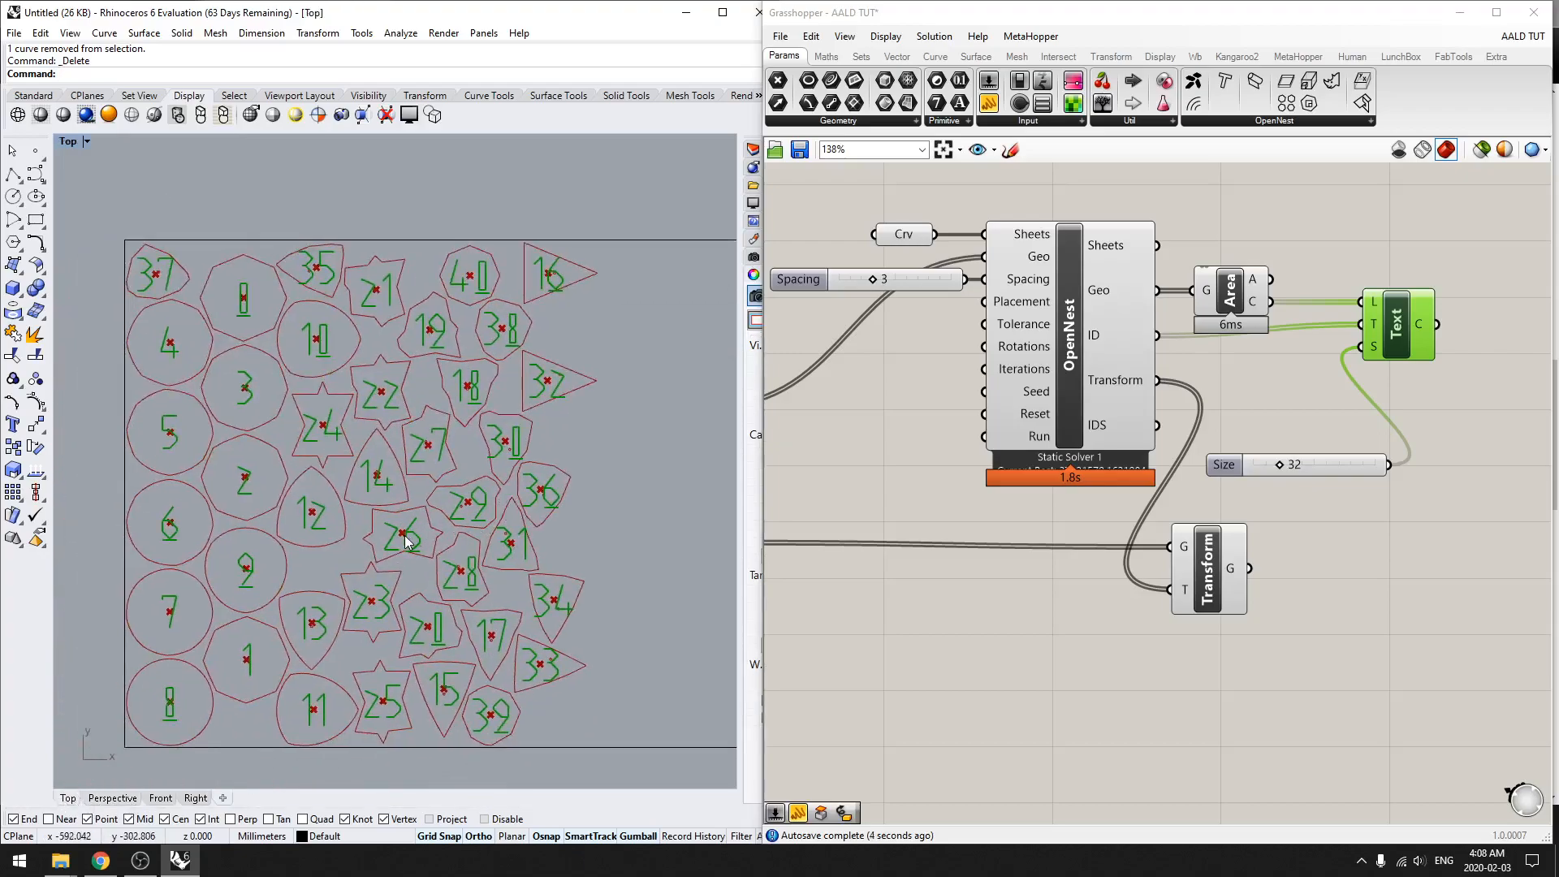
pyautogui.scroll(1, 406, 542)
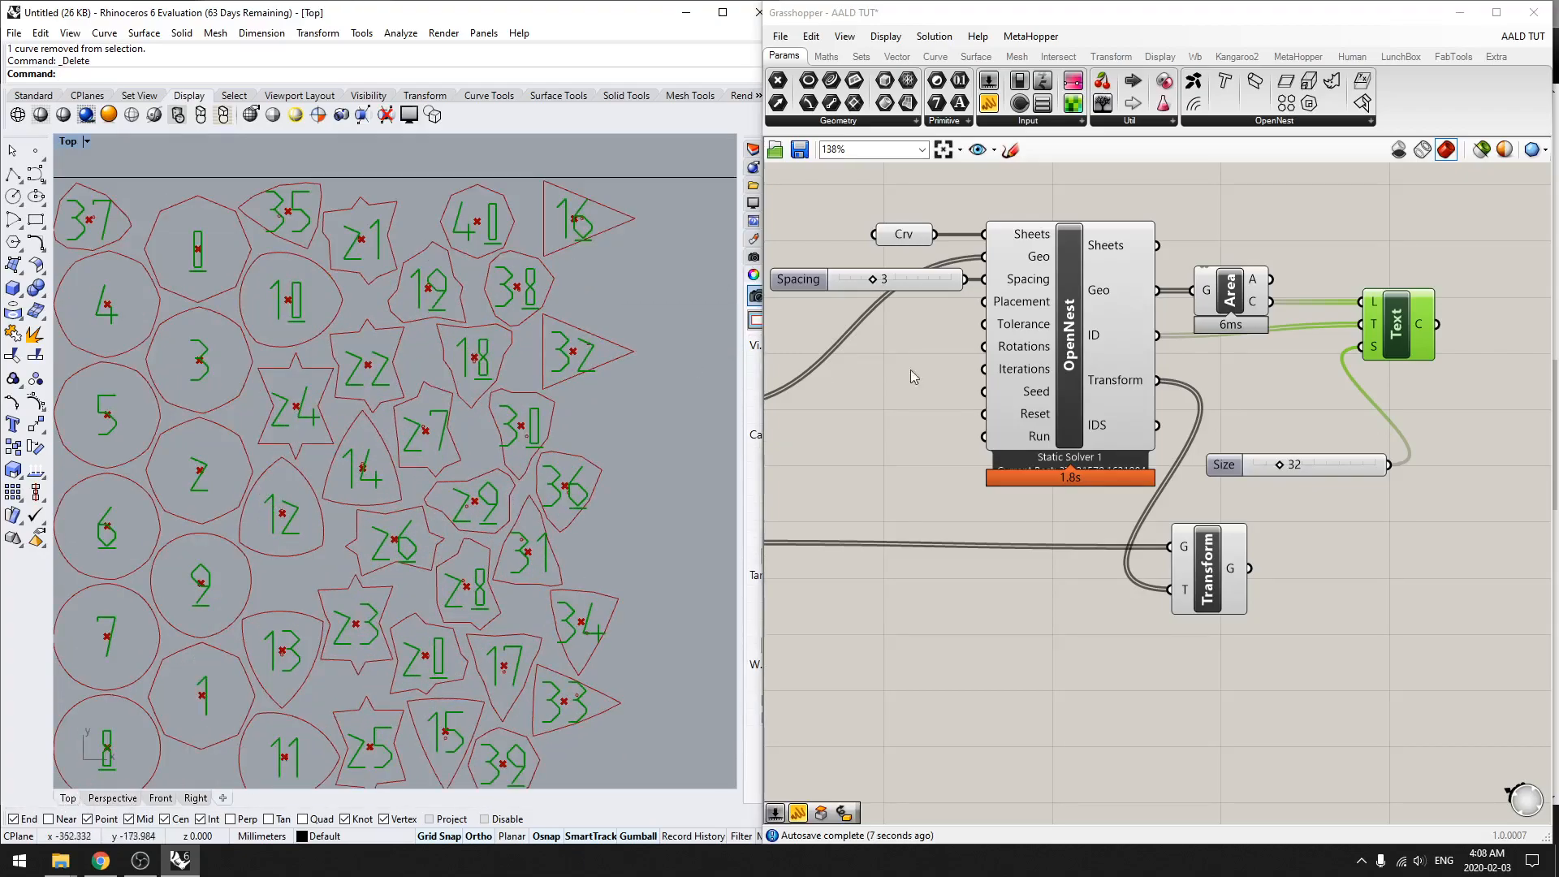
# Step: Set the Size slider feeding the Text component to 16 and inspect the resulting number labels up close
pyautogui.moveTo(1280, 465); pyautogui.dragTo(1270, 471)
pyautogui.scroll(3, 329, 414)
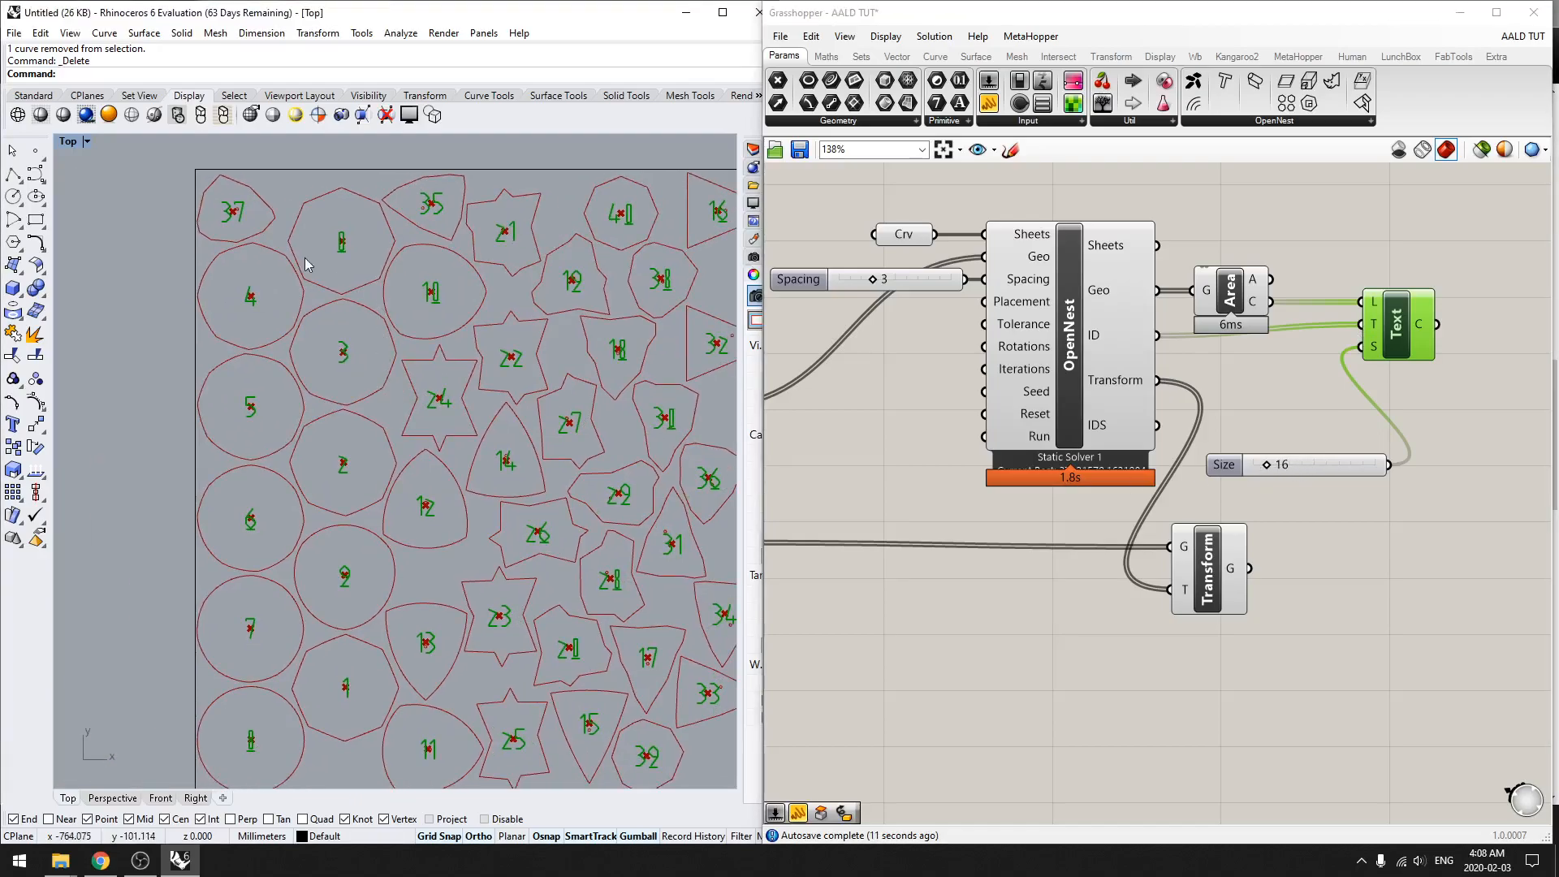
pyautogui.scroll(3, 342, 241)
pyautogui.scroll(9, 350, 244)
pyautogui.moveTo(394, 272); pyautogui.dragTo(306, 273, button='right')
pyautogui.scroll(-3, 313, 284)
pyautogui.moveTo(462, 389); pyautogui.dragTo(453, 563, button='right')
pyautogui.scroll(3, 244, 418)
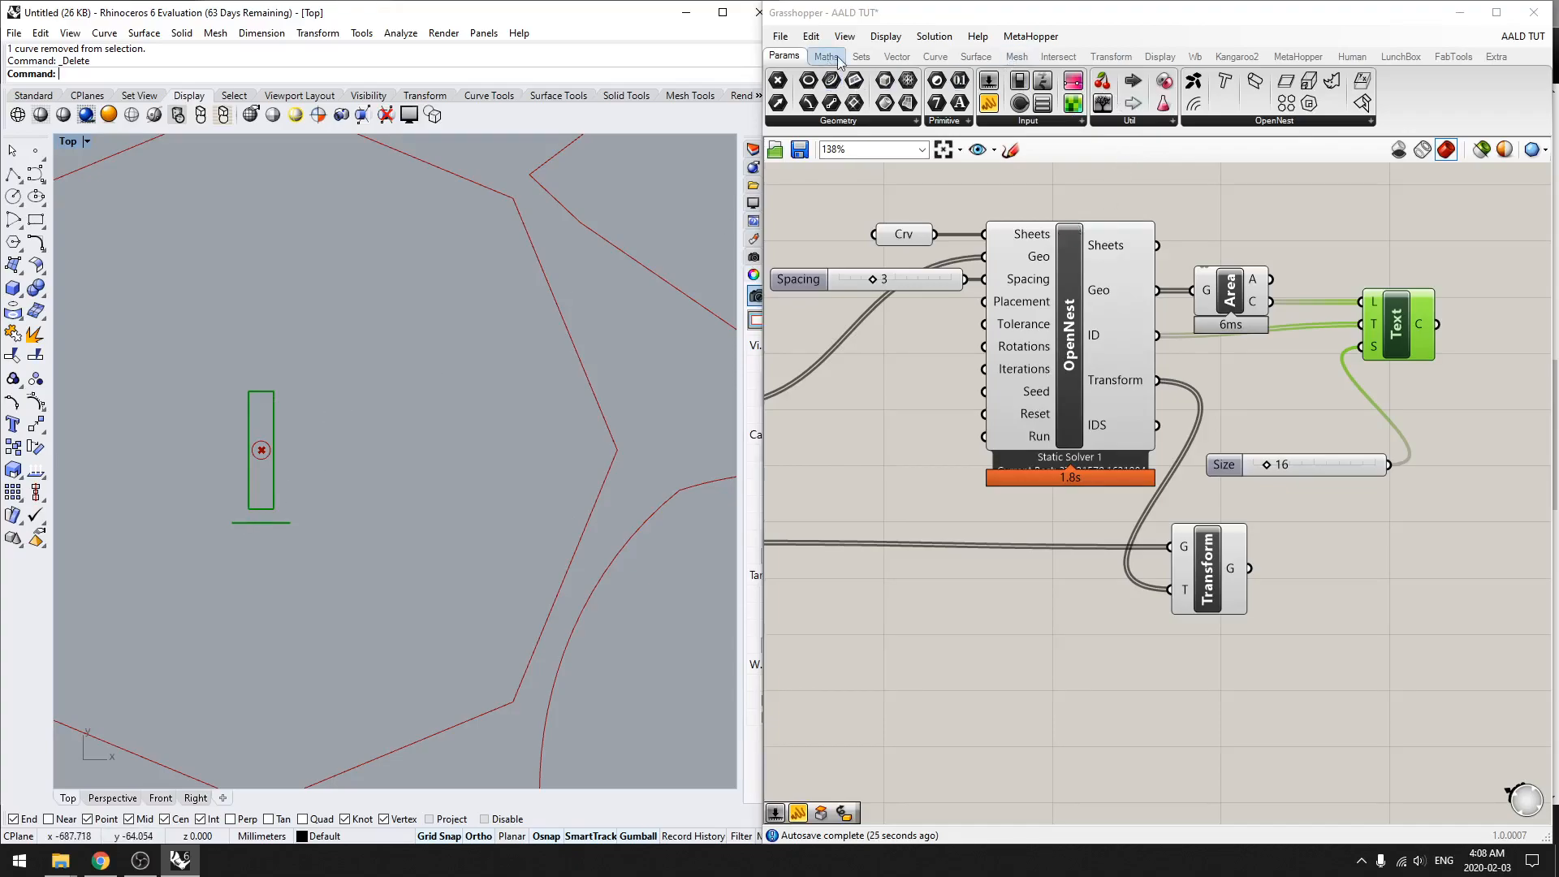
pyautogui.click(904, 122)
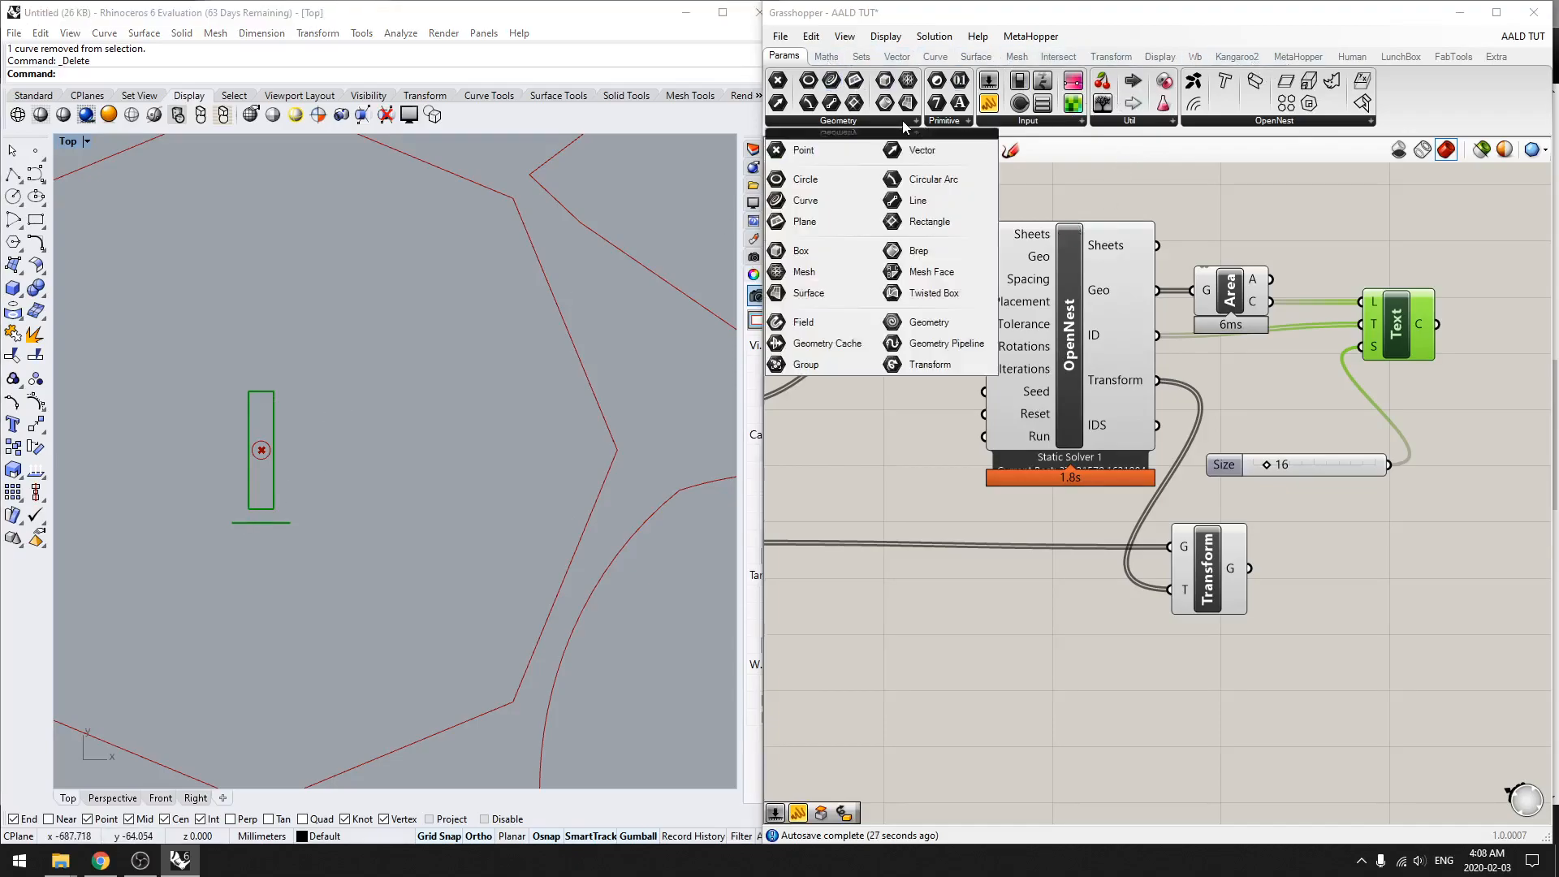
pyautogui.click(932, 122)
pyautogui.doubleClick(918, 612)
pyautogui.write('te')
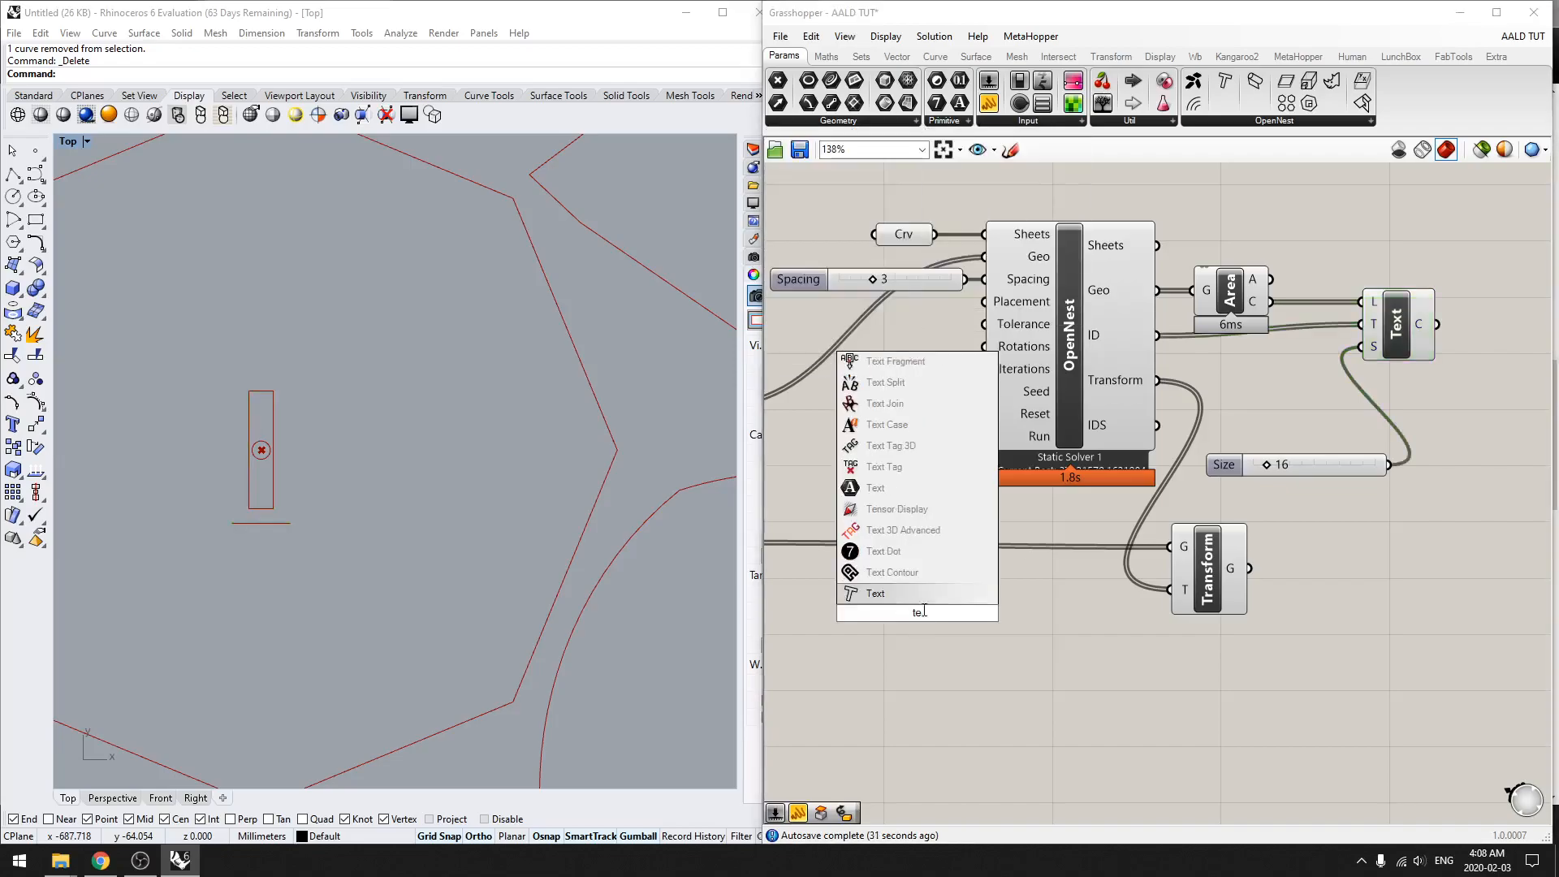
pyautogui.click(885, 597)
pyautogui.click(908, 613)
pyautogui.press('Delete')
# Step: Add a Text Tag 3D component to the canvas and place it below the Transform component
pyautogui.doubleClick(957, 642)
pyautogui.write('tex')
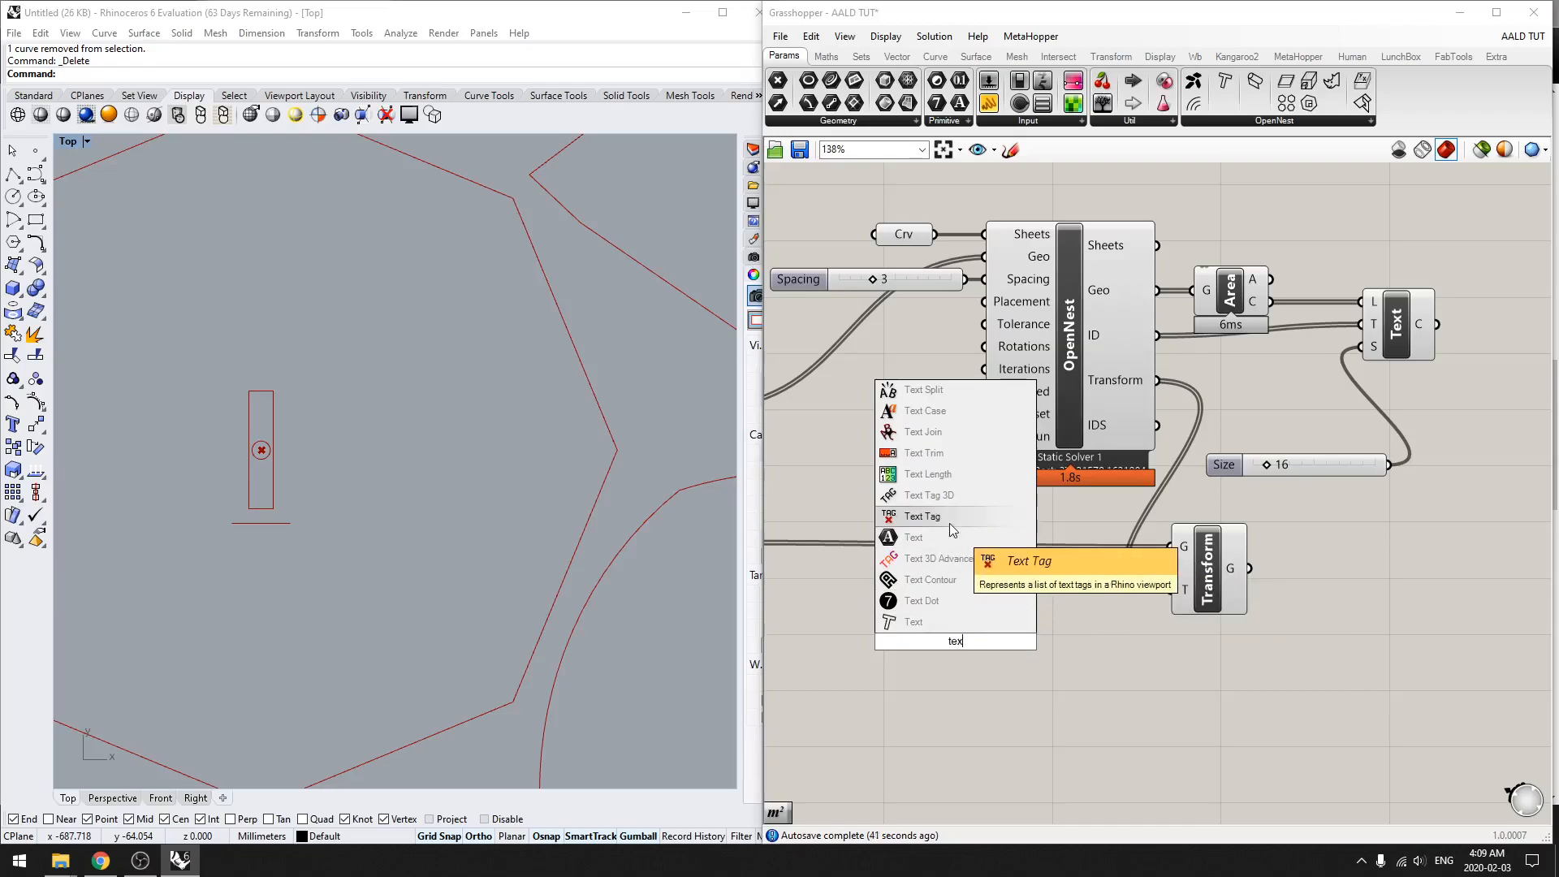
pyautogui.click(934, 496)
pyautogui.moveTo(1040, 681); pyautogui.dragTo(1036, 611, button='right')
pyautogui.moveTo(965, 589); pyautogui.dragTo(1111, 651)
# Step: Connect Area's C output to the Tag's L input, OpenNest's ID to T and the Size slider to S
pyautogui.moveTo(1266, 232); pyautogui.dragTo(1078, 587)
pyautogui.scroll(4, 1092, 617)
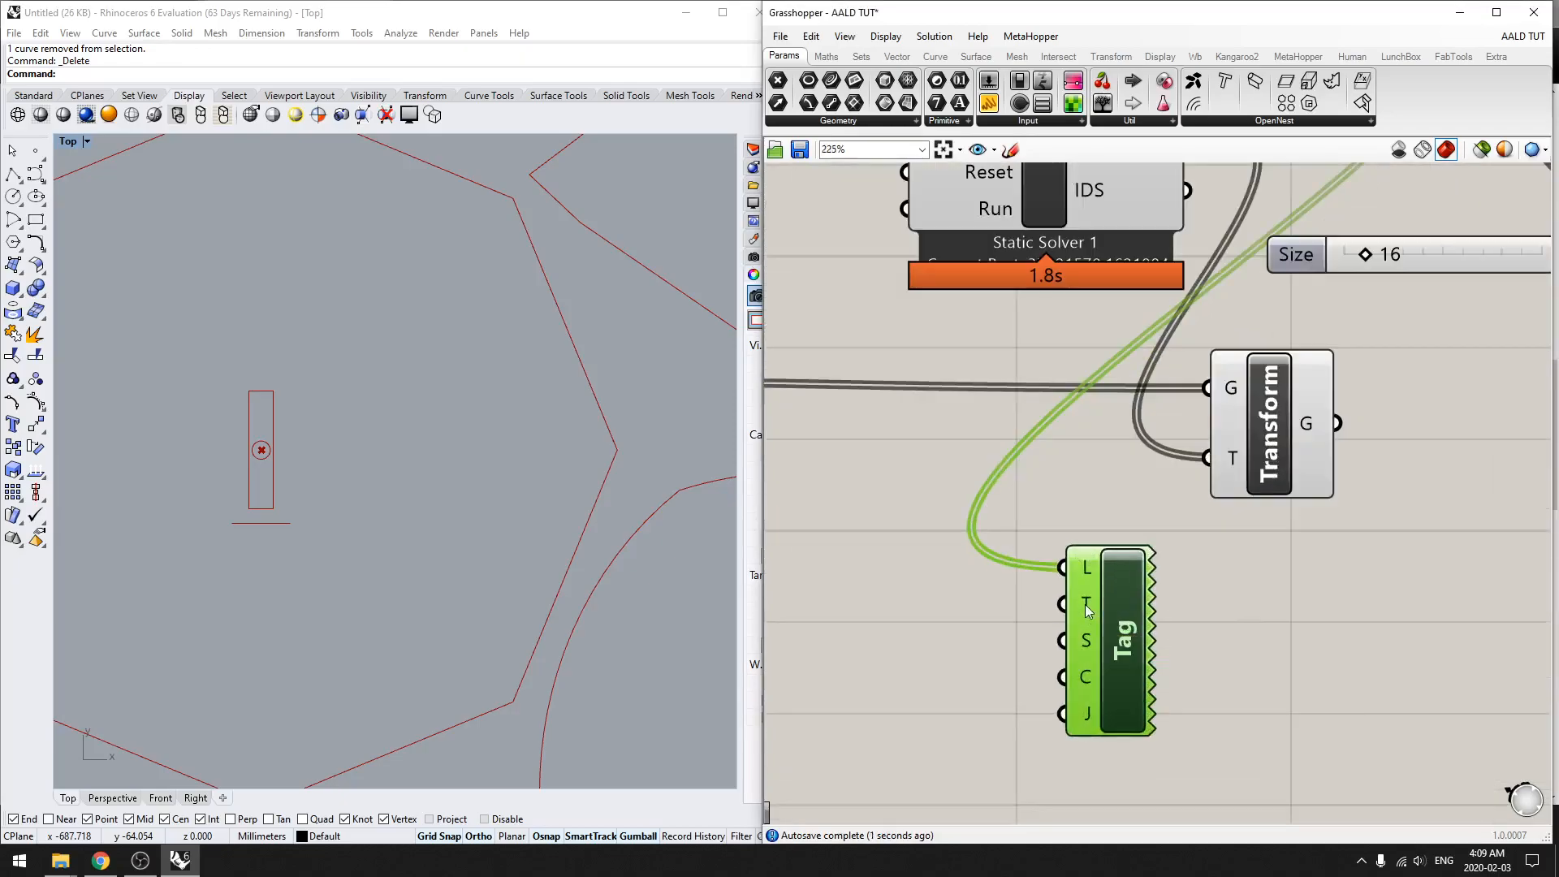
pyautogui.scroll(-2, 1088, 611)
pyautogui.moveTo(1159, 200); pyautogui.dragTo(1070, 604)
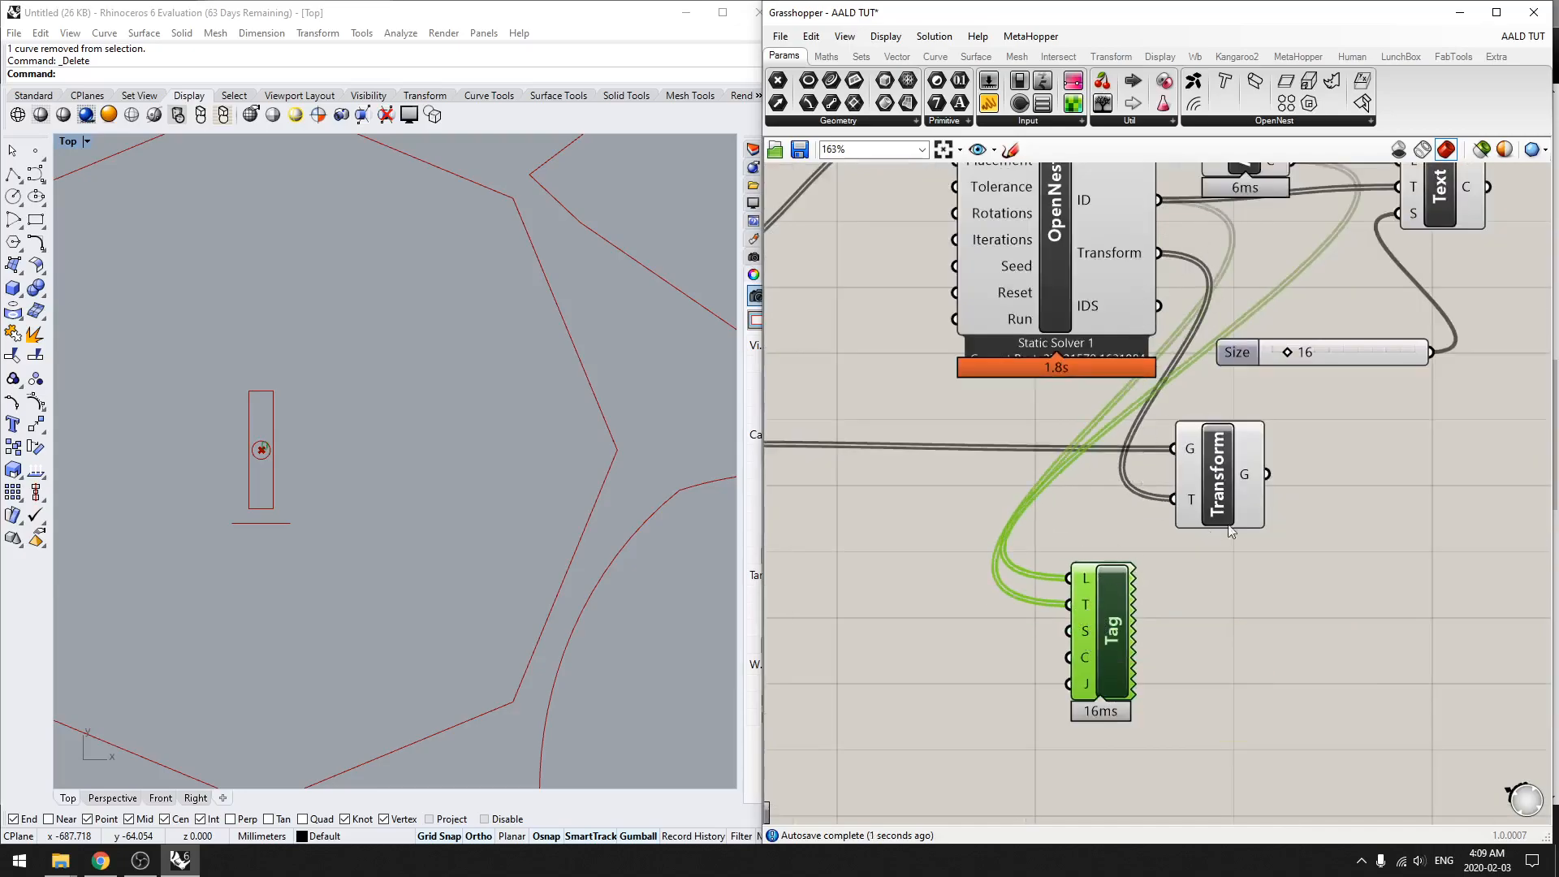
pyautogui.moveTo(1433, 352); pyautogui.dragTo(1088, 632)
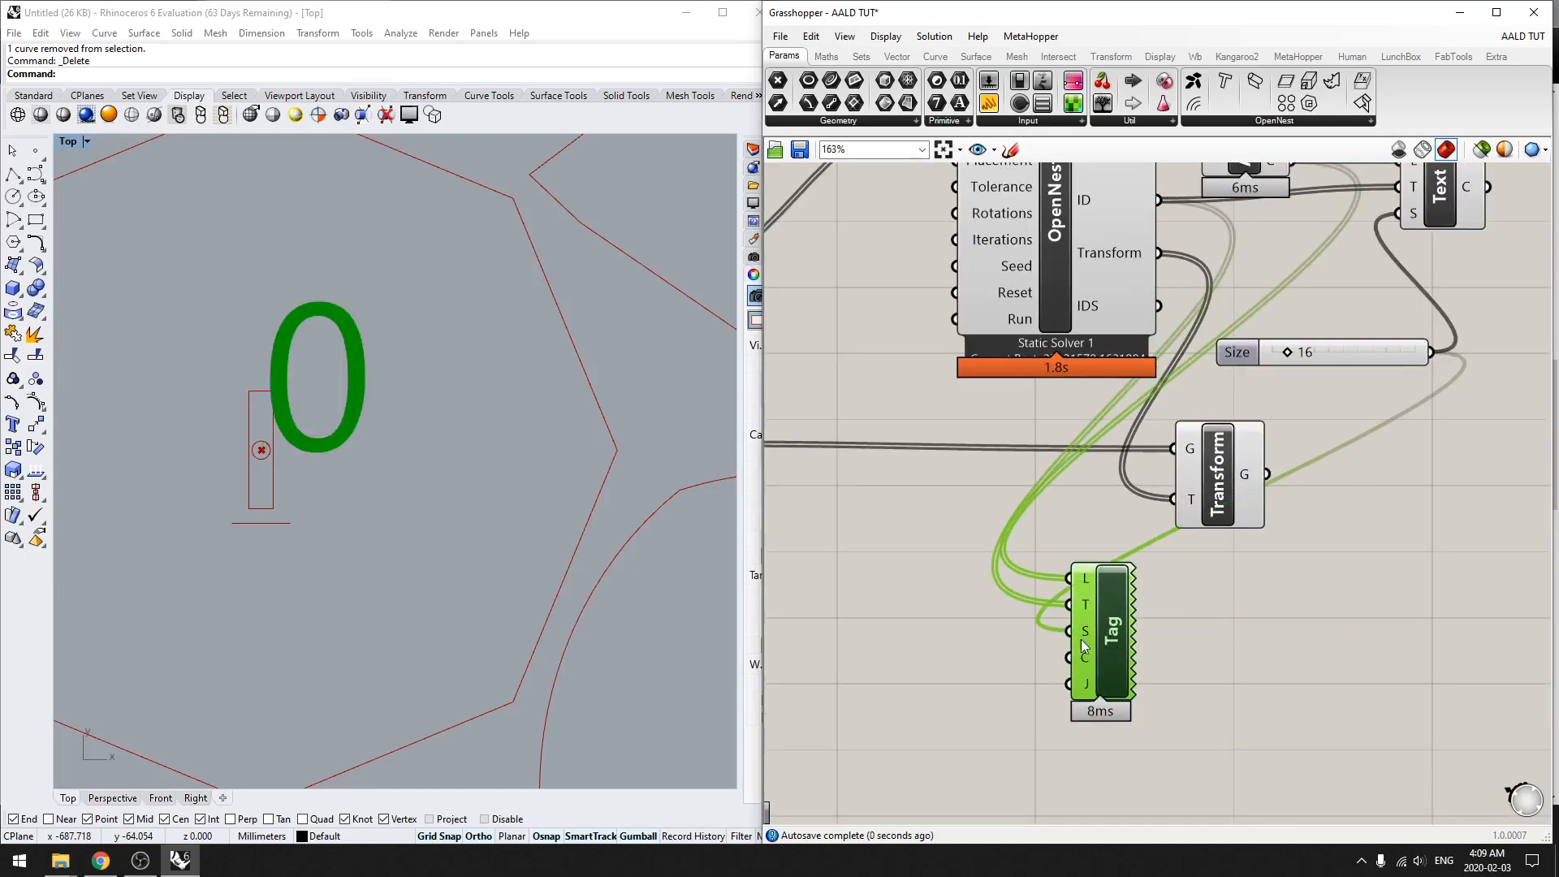
# Step: Turn off the preview of the Text component
pyautogui.scroll(-5, 328, 595)
pyautogui.click(435, 479)
pyautogui.scroll(-5, 435, 480)
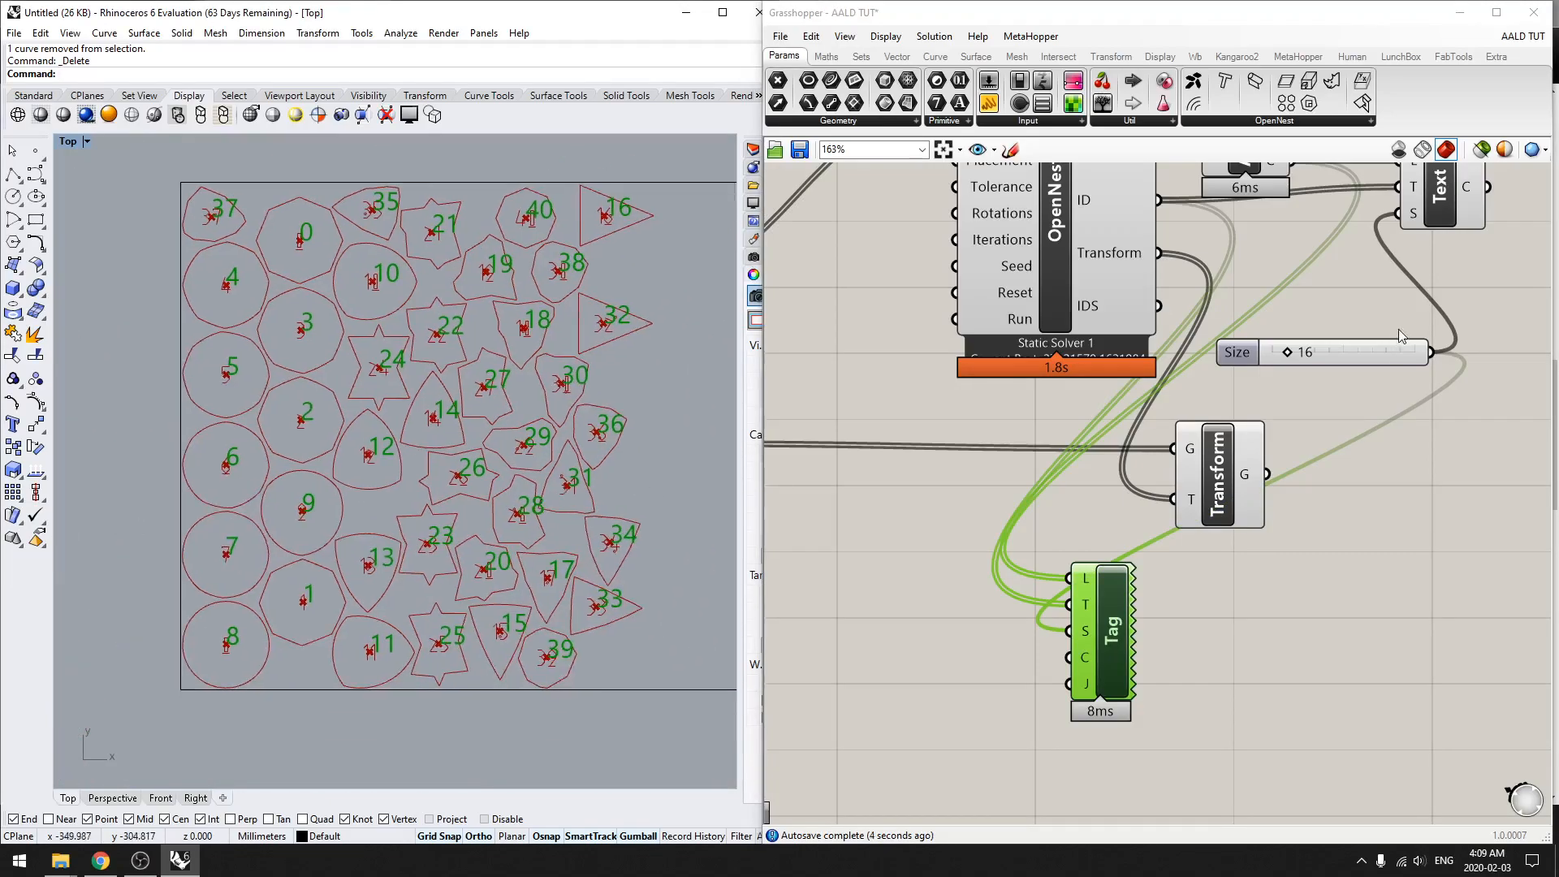
pyautogui.moveTo(1400, 330); pyautogui.dragTo(1226, 367, button='right')
pyautogui.click(1270, 233)
pyautogui.middleClick(1368, 411)
pyautogui.click(1403, 372)
pyautogui.click(1043, 693)
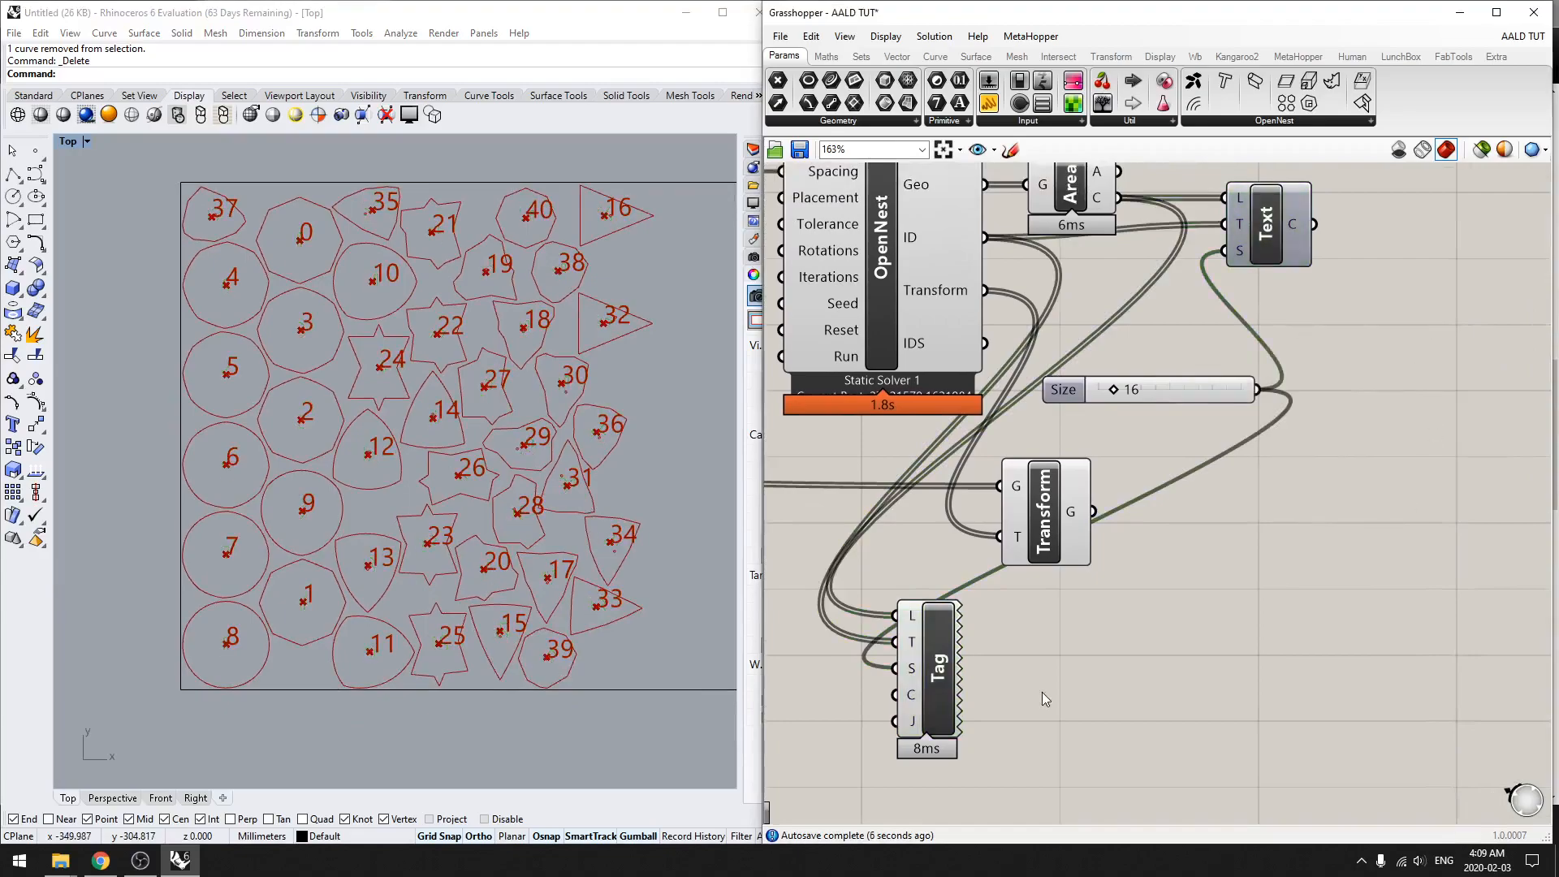
# Step: Move the Tag component beside the Size slider and bake its number tags into the Rhino document
pyautogui.click(945, 665)
pyautogui.moveTo(924, 684); pyautogui.dragTo(1395, 405)
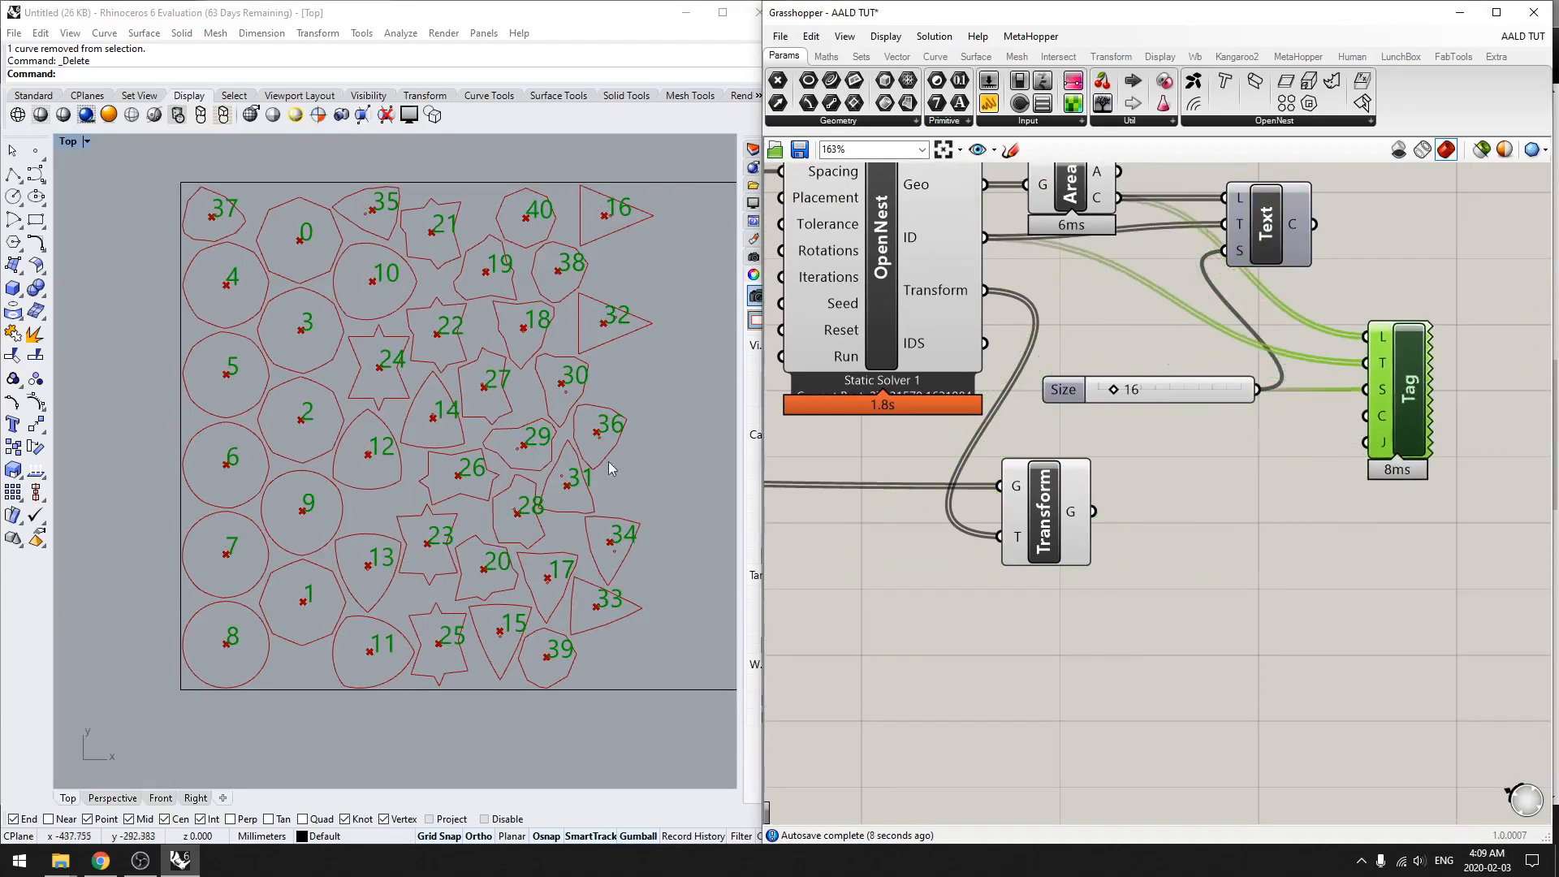
pyautogui.moveTo(542, 270); pyautogui.dragTo(407, 385, button='right')
pyautogui.scroll(4, 403, 382)
pyautogui.middleClick(1178, 467)
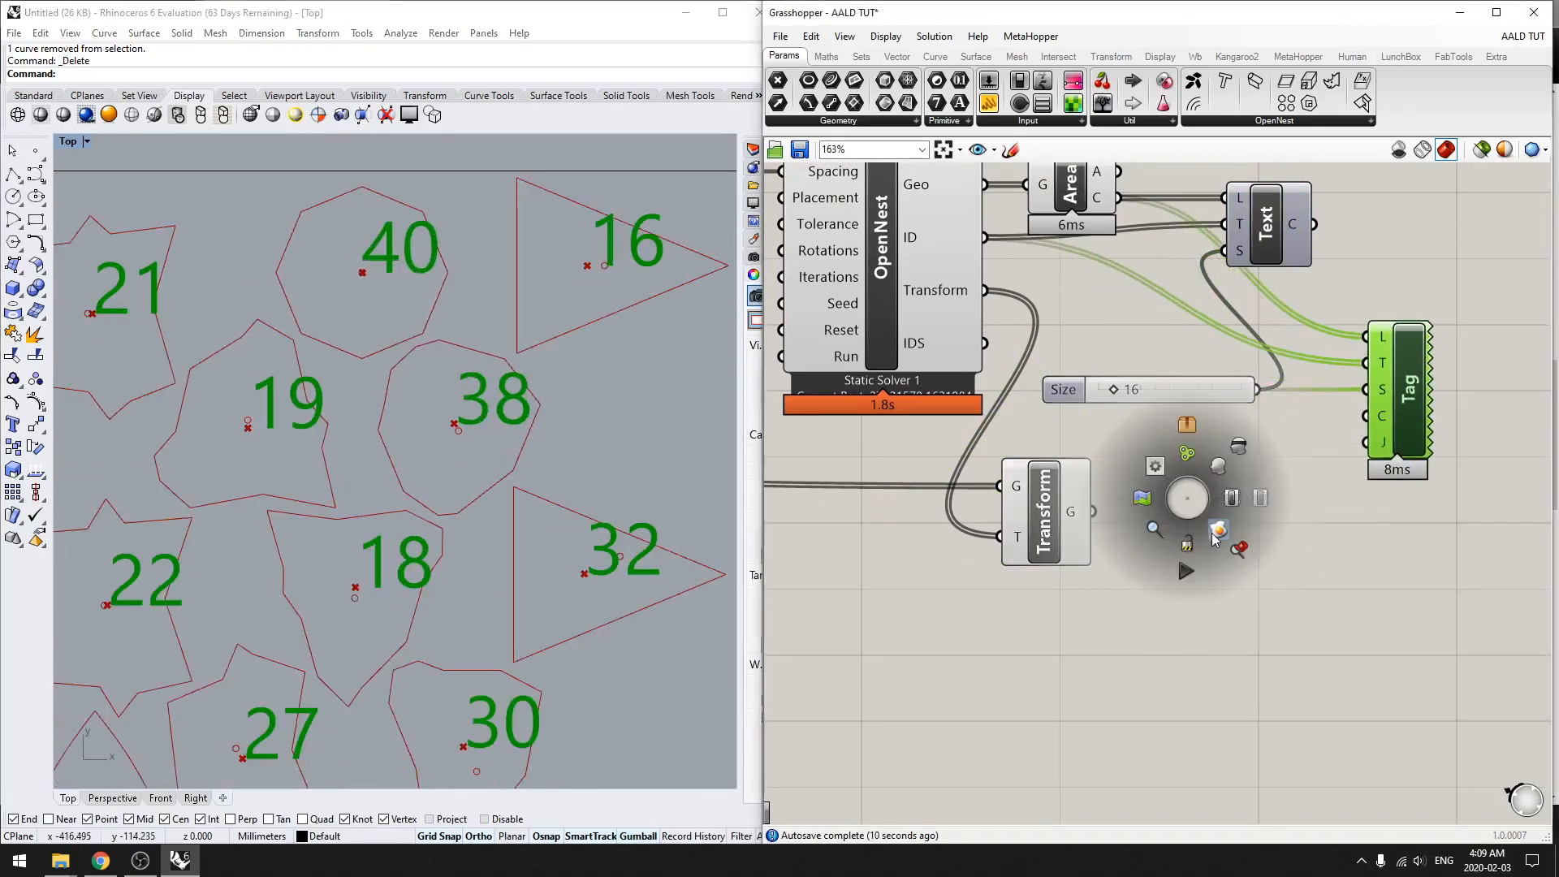
pyautogui.click(1270, 615)
# Step: Try to convert the baked number 40 to 2D linework with Make2D, using the Top view and the 2d layer
pyautogui.click(412, 268)
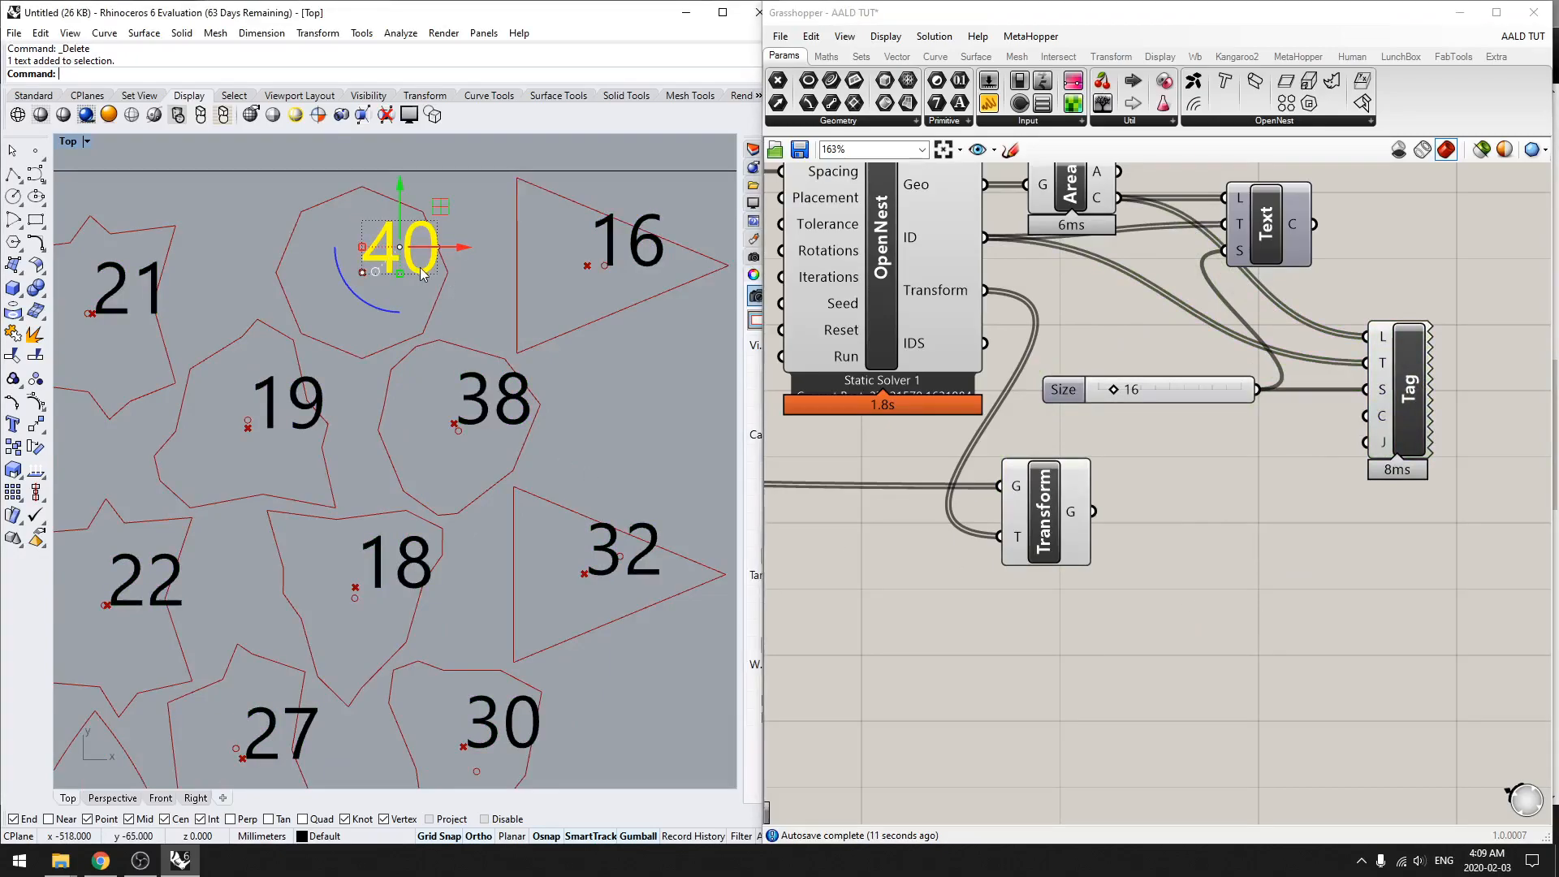
pyautogui.scroll(4, 418, 271)
pyautogui.scroll(-2, 412, 319)
pyautogui.moveTo(414, 329); pyautogui.dragTo(395, 353, button='right')
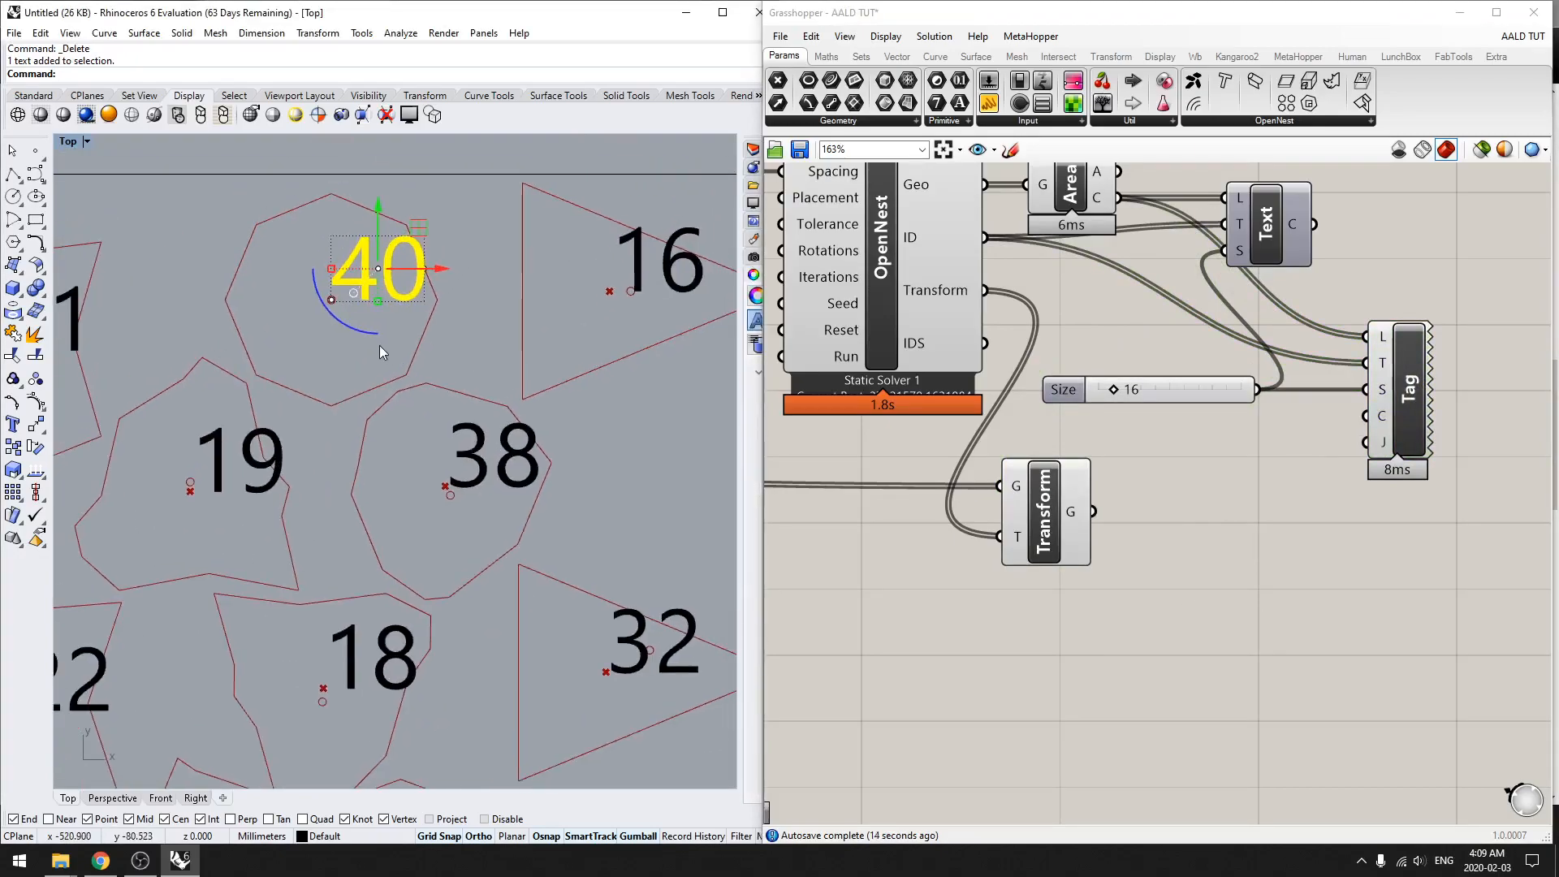
pyautogui.write('ake2D')
pyautogui.press('Return')
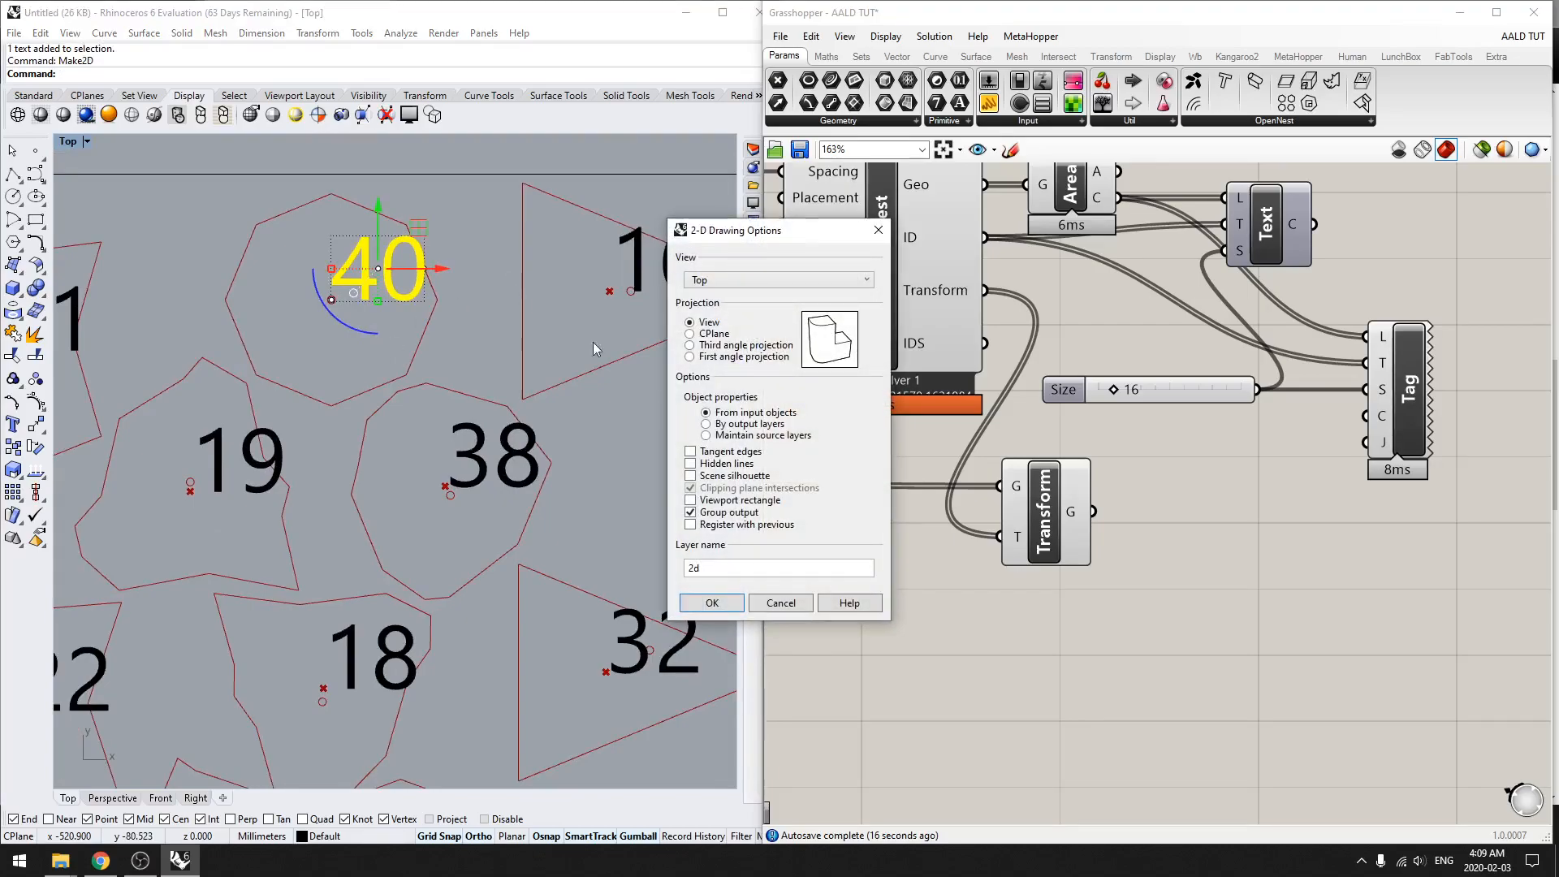
pyautogui.click(711, 603)
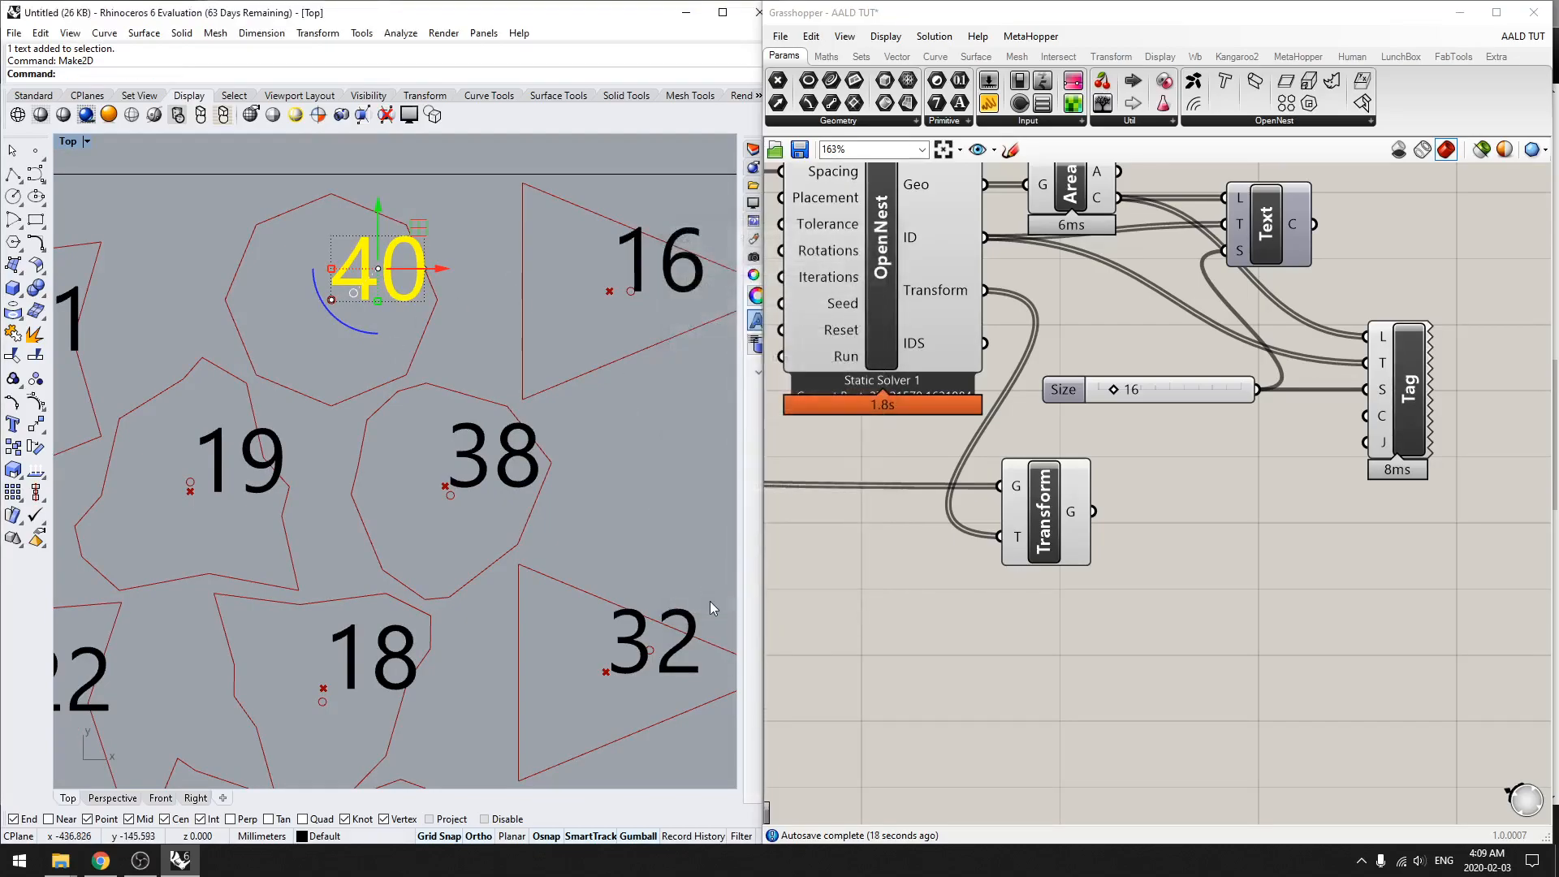
pyautogui.scroll(-6, 607, 504)
pyautogui.write('zs')
pyautogui.press('Return')
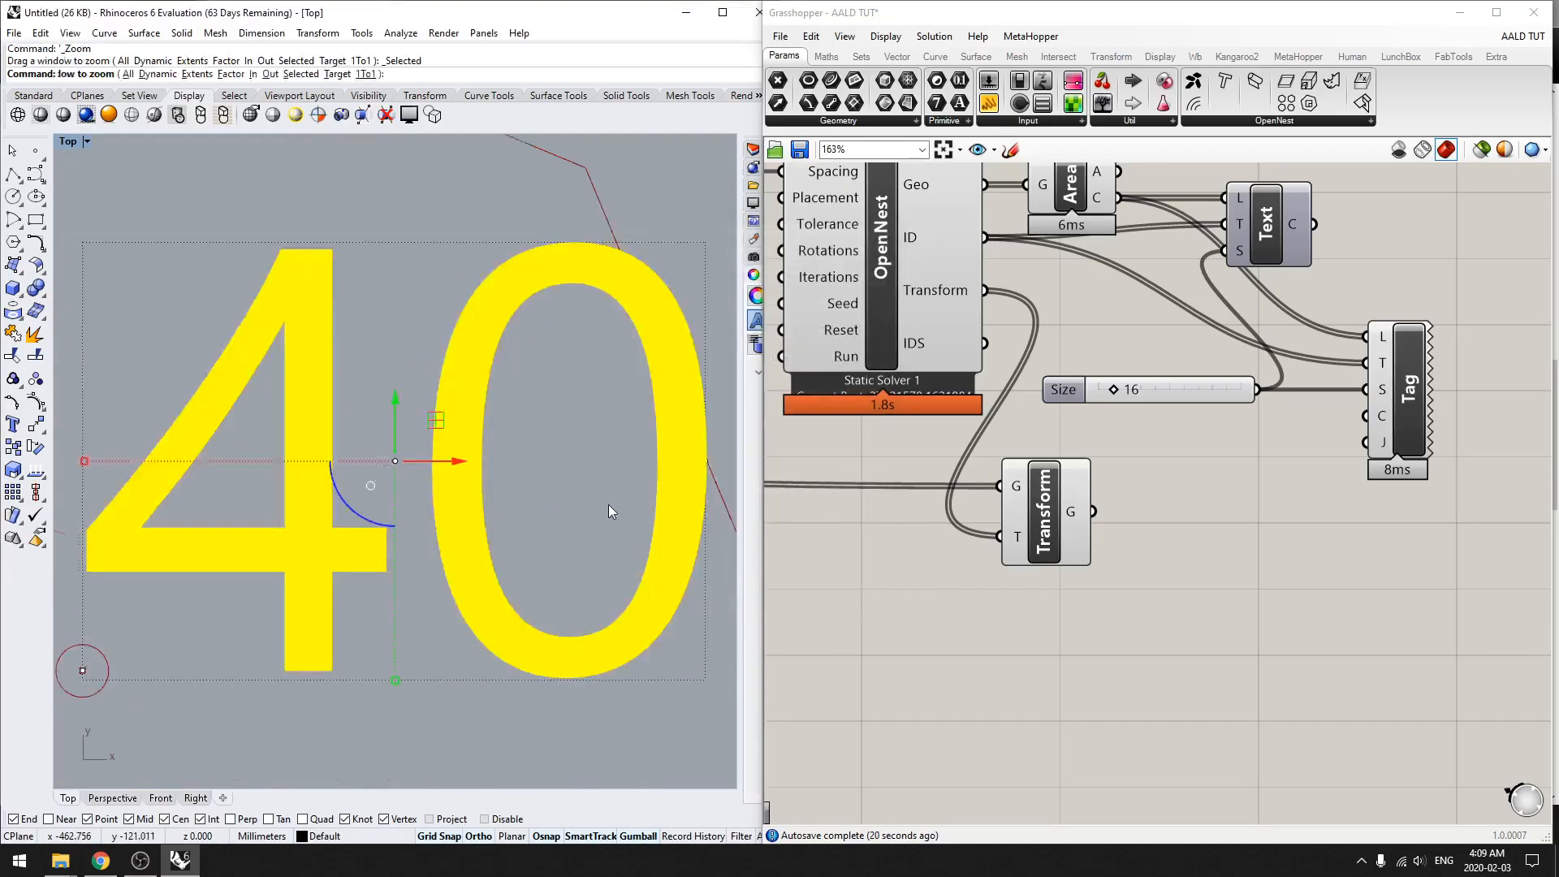
pyautogui.scroll(-10, 608, 505)
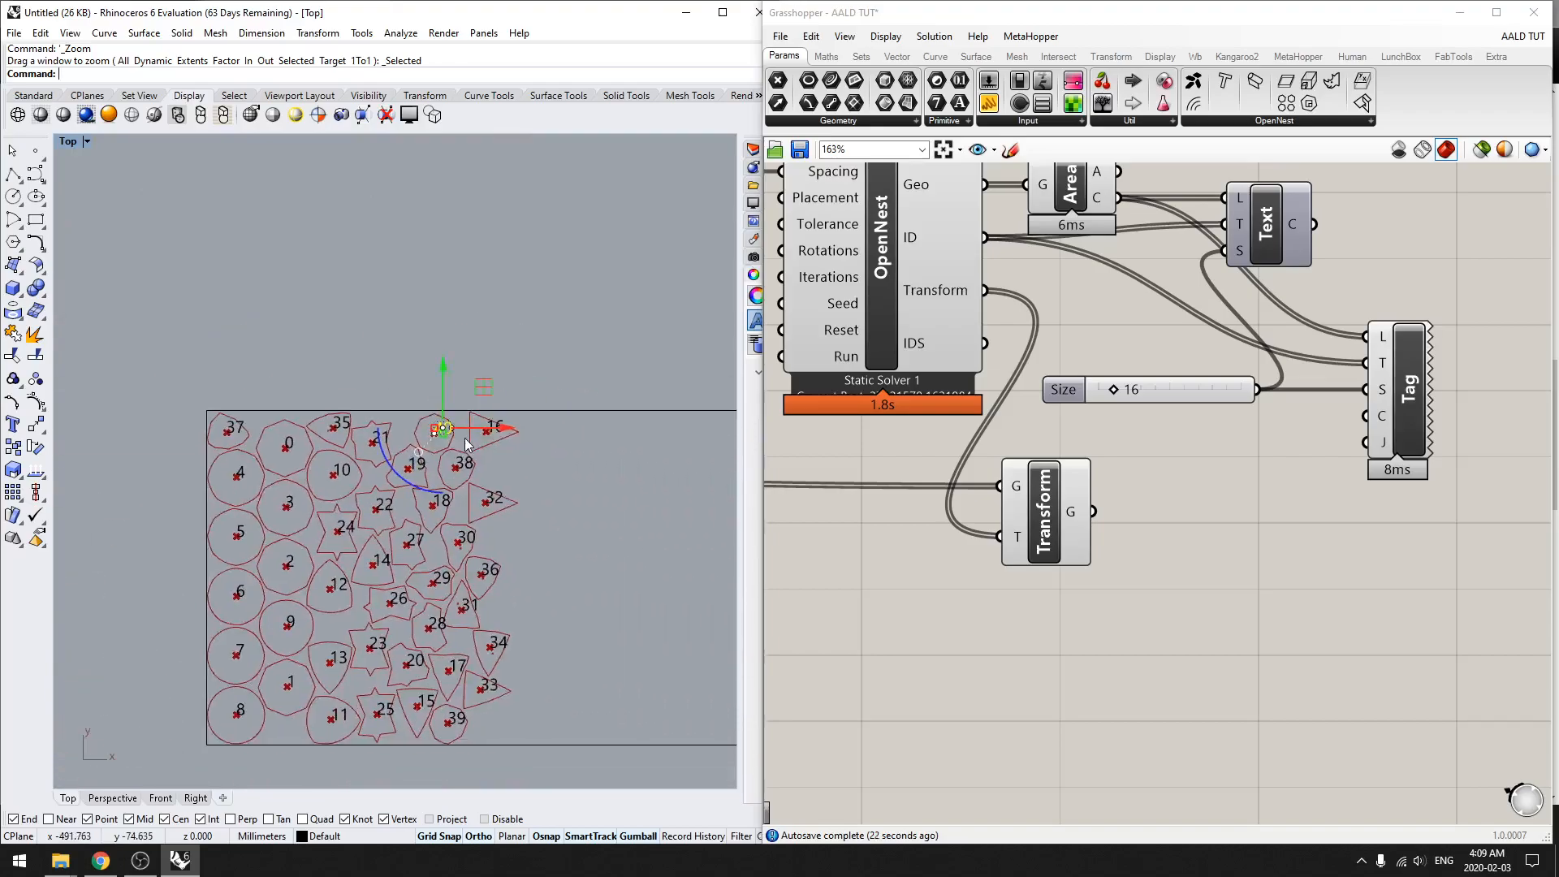
# Step: Move the baked number 40 sideways off its plate and undo the move
pyautogui.scroll(8, 455, 442)
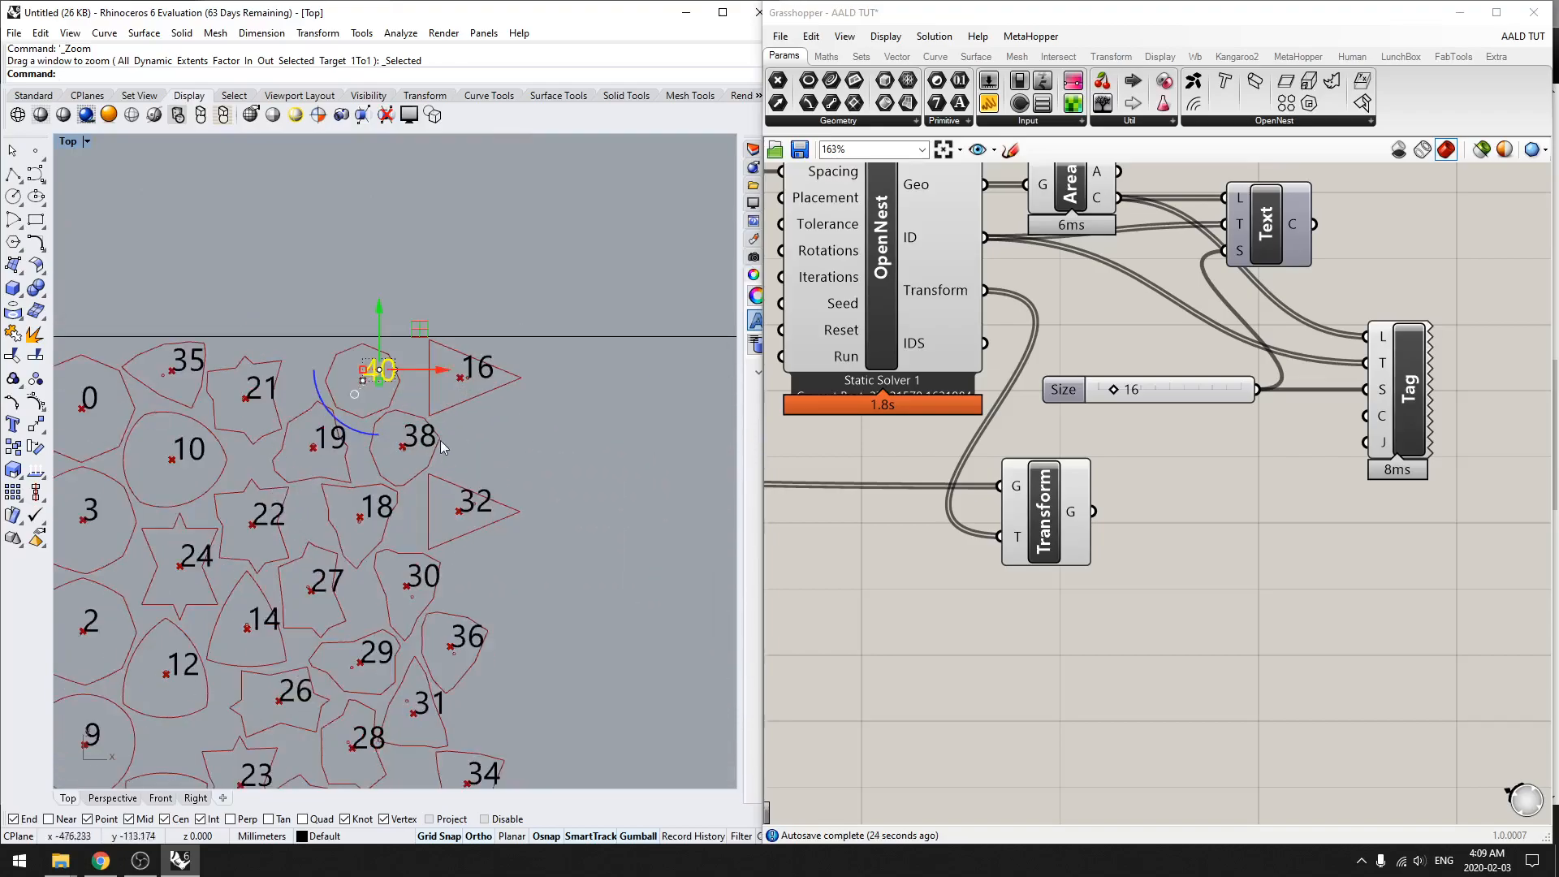
pyautogui.click(396, 374)
pyautogui.moveTo(433, 357); pyautogui.dragTo(503, 358)
pyautogui.click(567, 445)
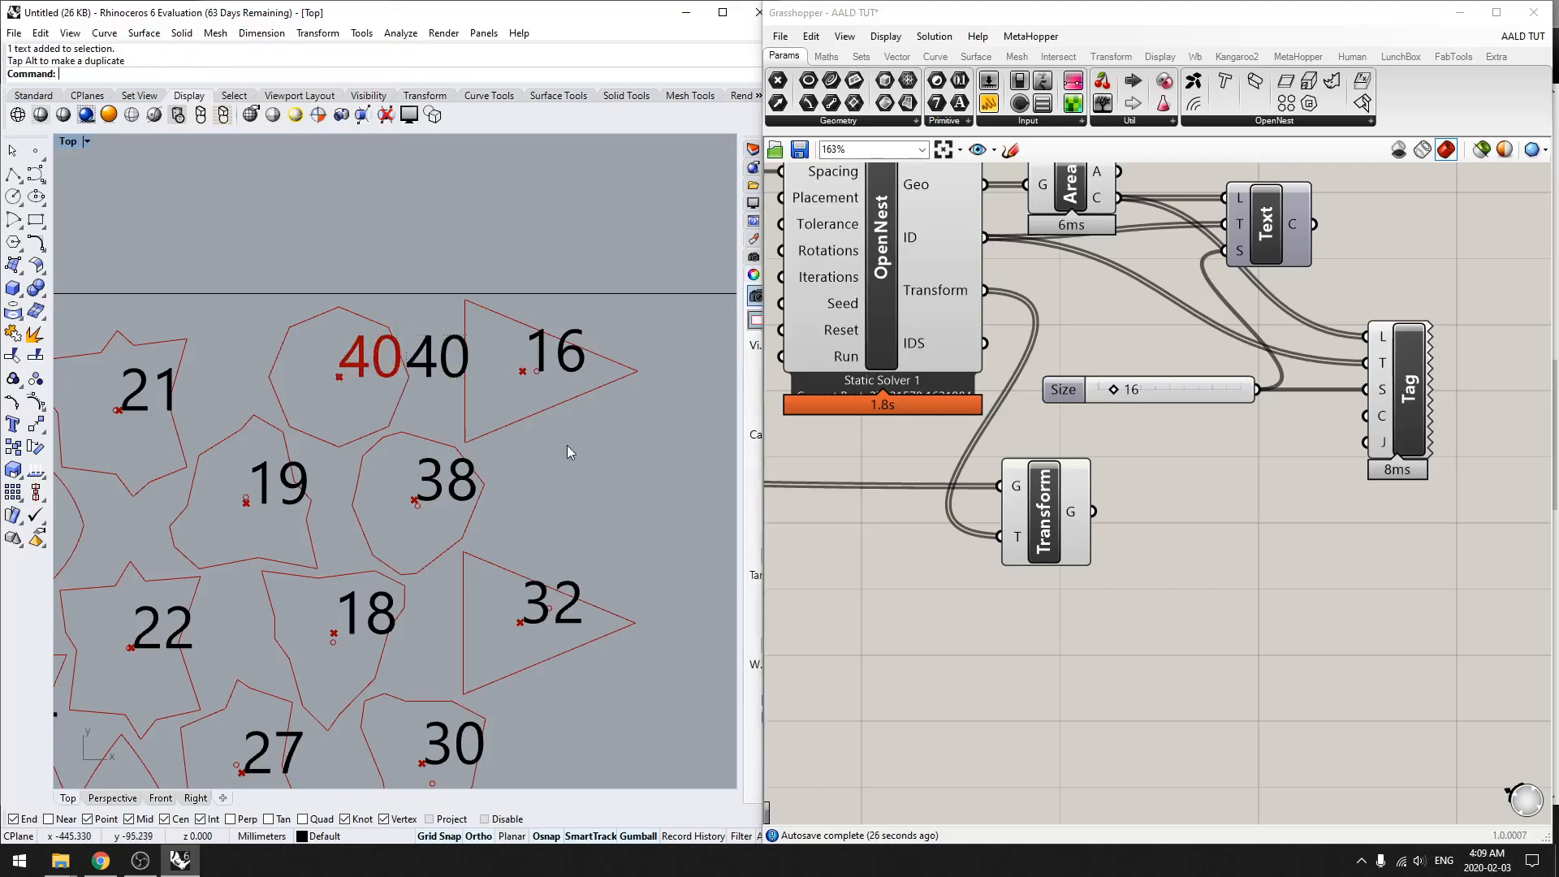
pyautogui.scroll(6, 350, 338)
pyautogui.hotkey('ctrl', 'z')
# Step: Try Make2D again on the baked number 40, with the layer name text
pyautogui.click(457, 448)
pyautogui.click(412, 398)
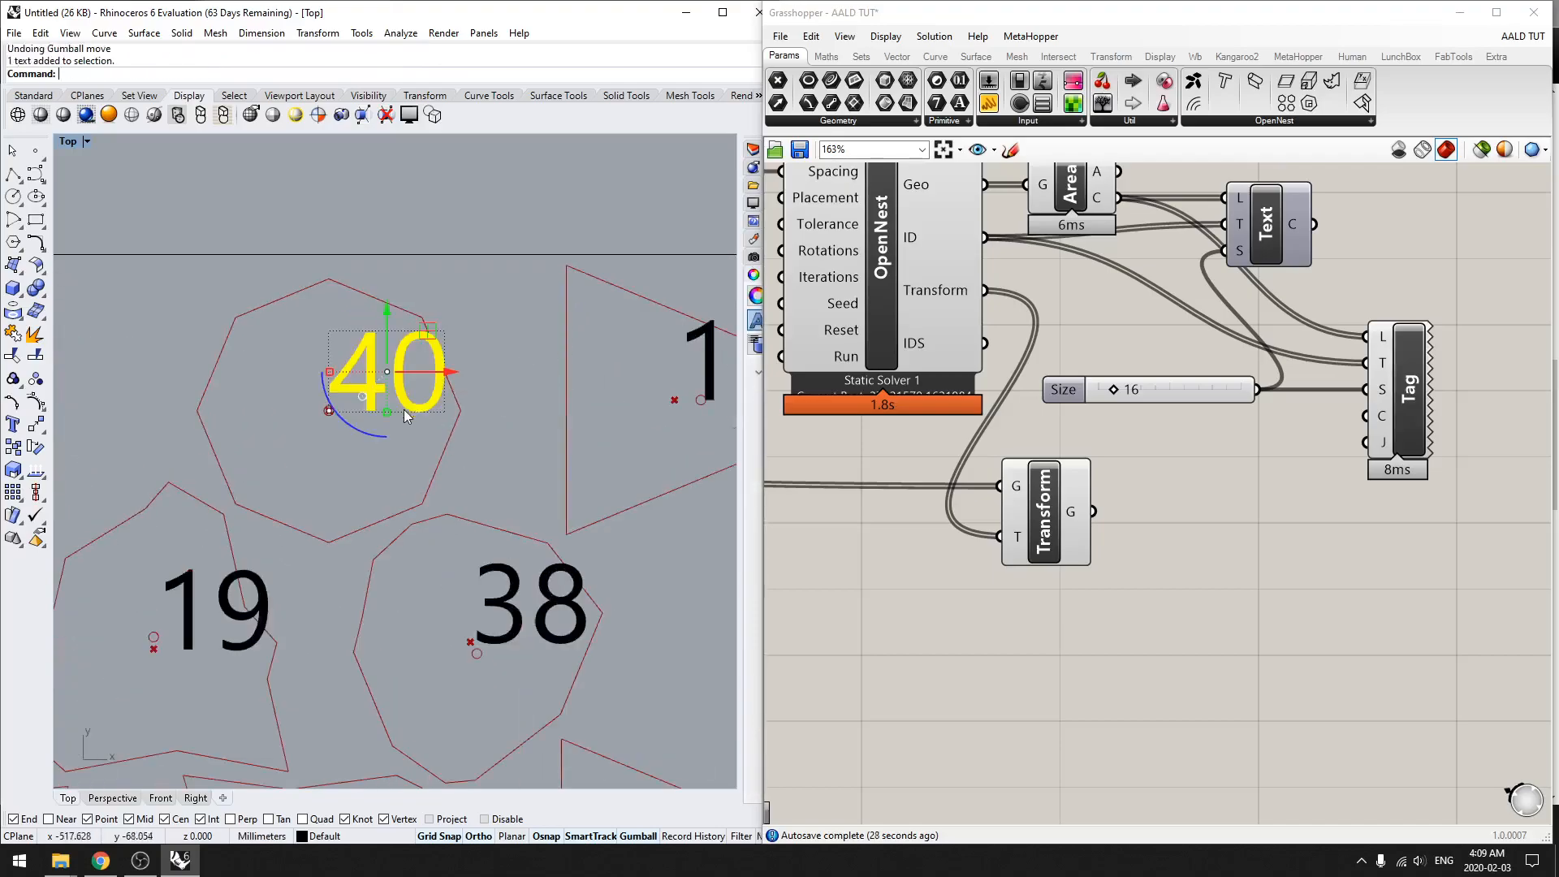
pyautogui.scroll(-8, 405, 416)
pyautogui.write('Make2D')
pyautogui.press('Return')
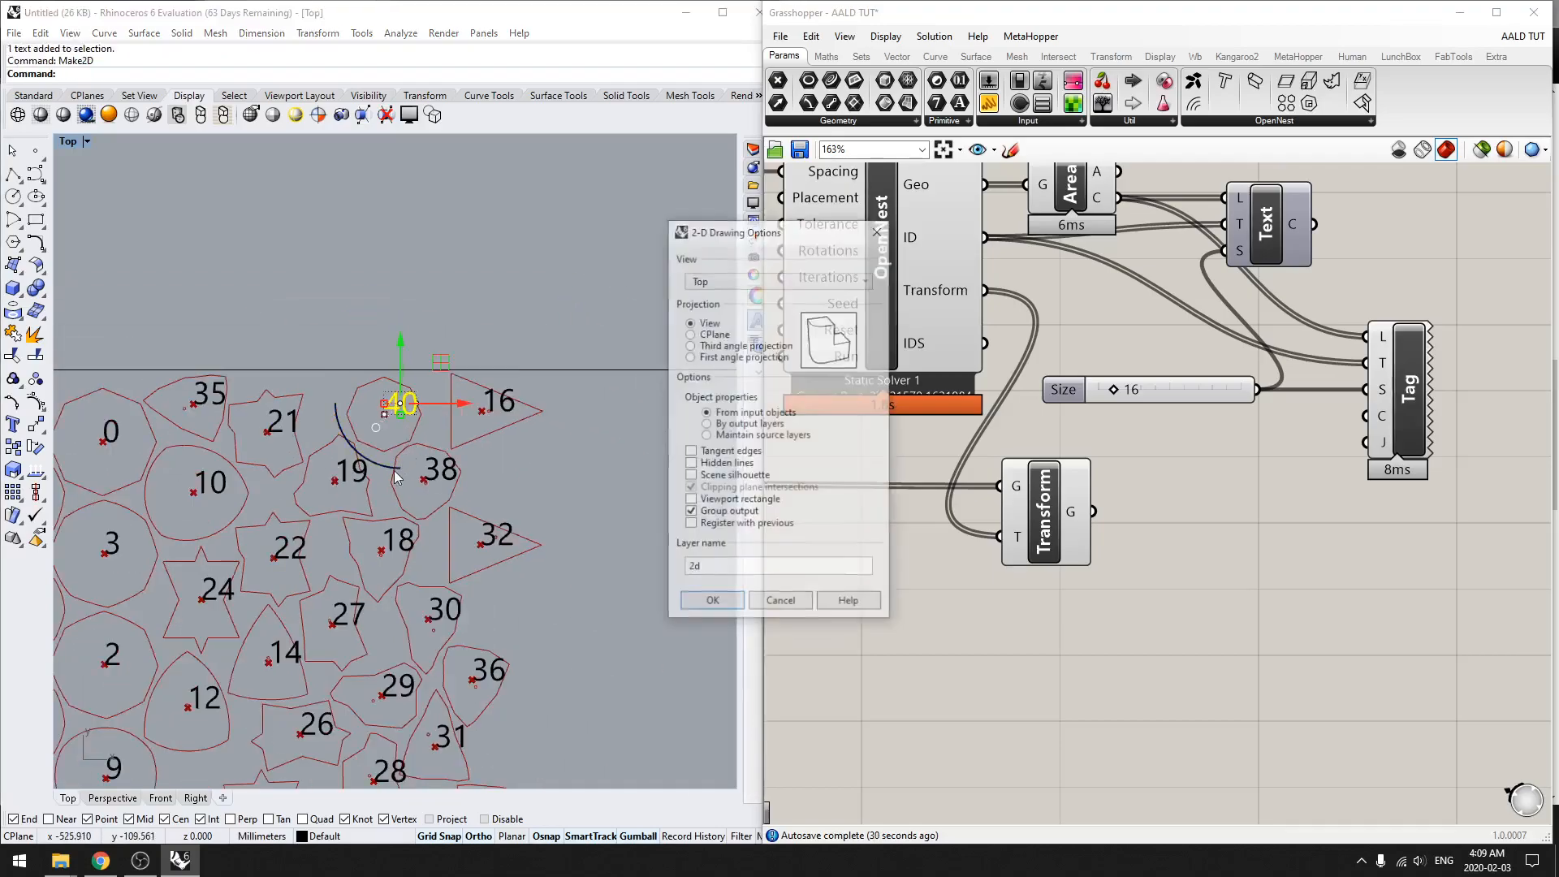
pyautogui.doubleClick(746, 566)
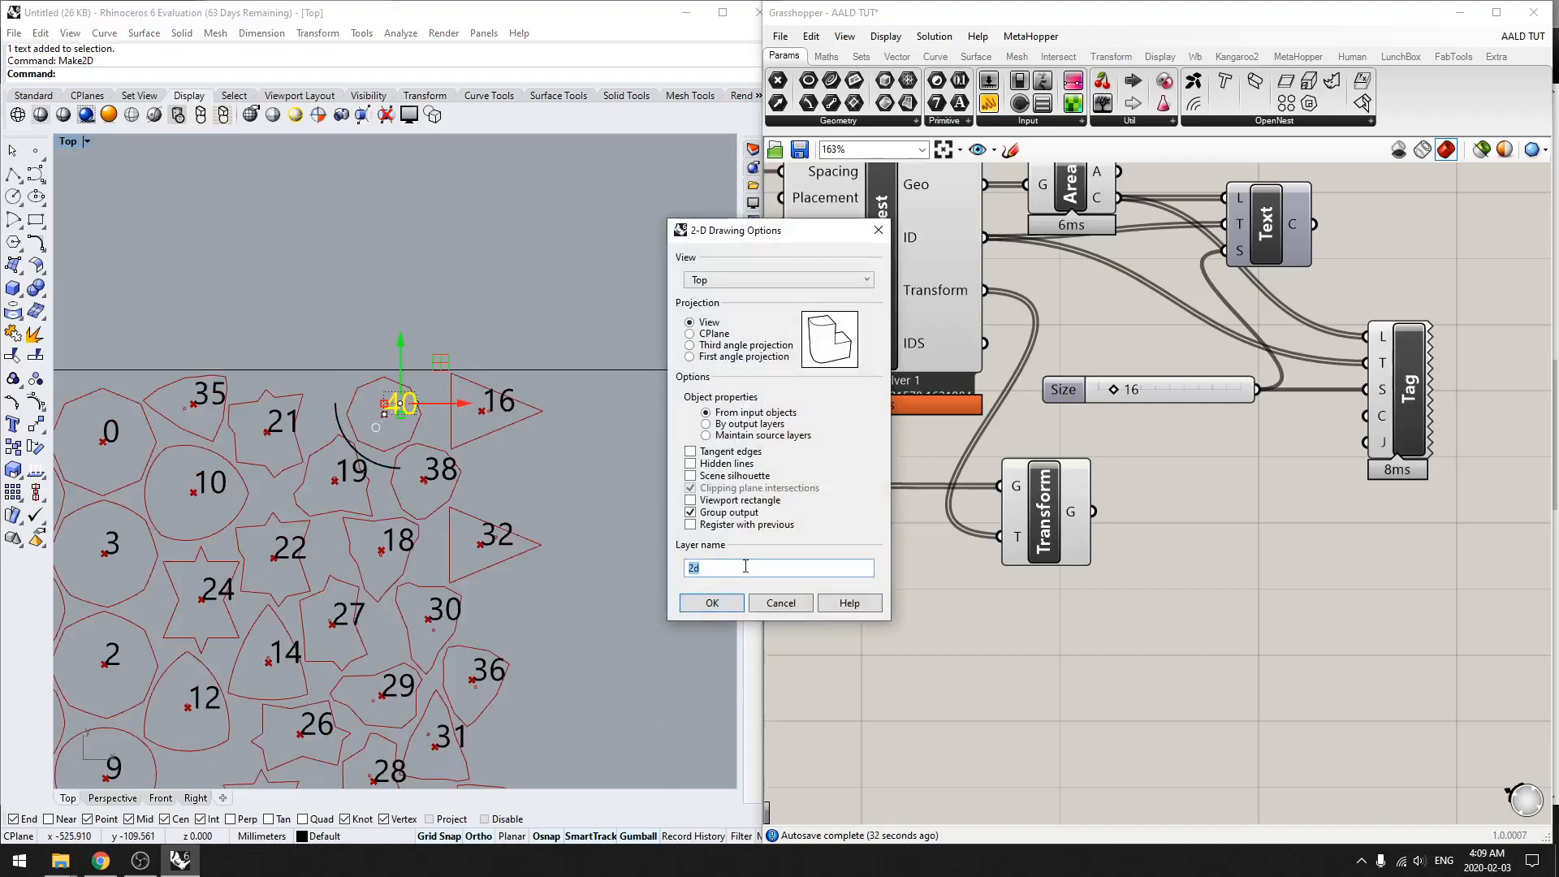
pyautogui.write('text')
pyautogui.press('Return')
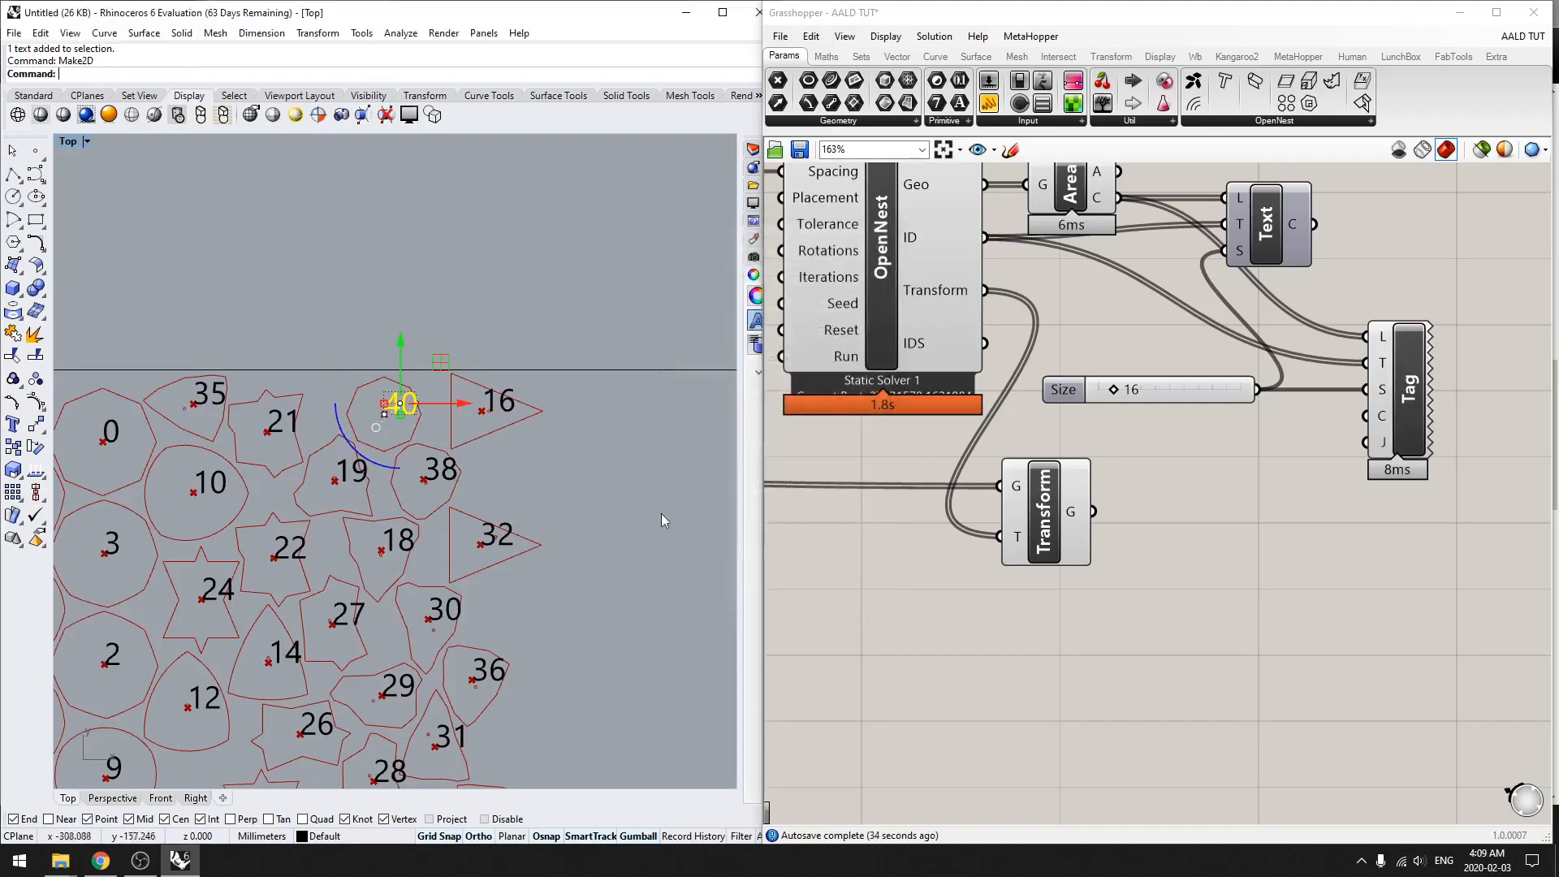
# Step: Search for the Make2D output by selecting the previous and last objects and zooming to the selection
pyautogui.scroll(-12, 514, 454)
pyautogui.scroll(6, 455, 483)
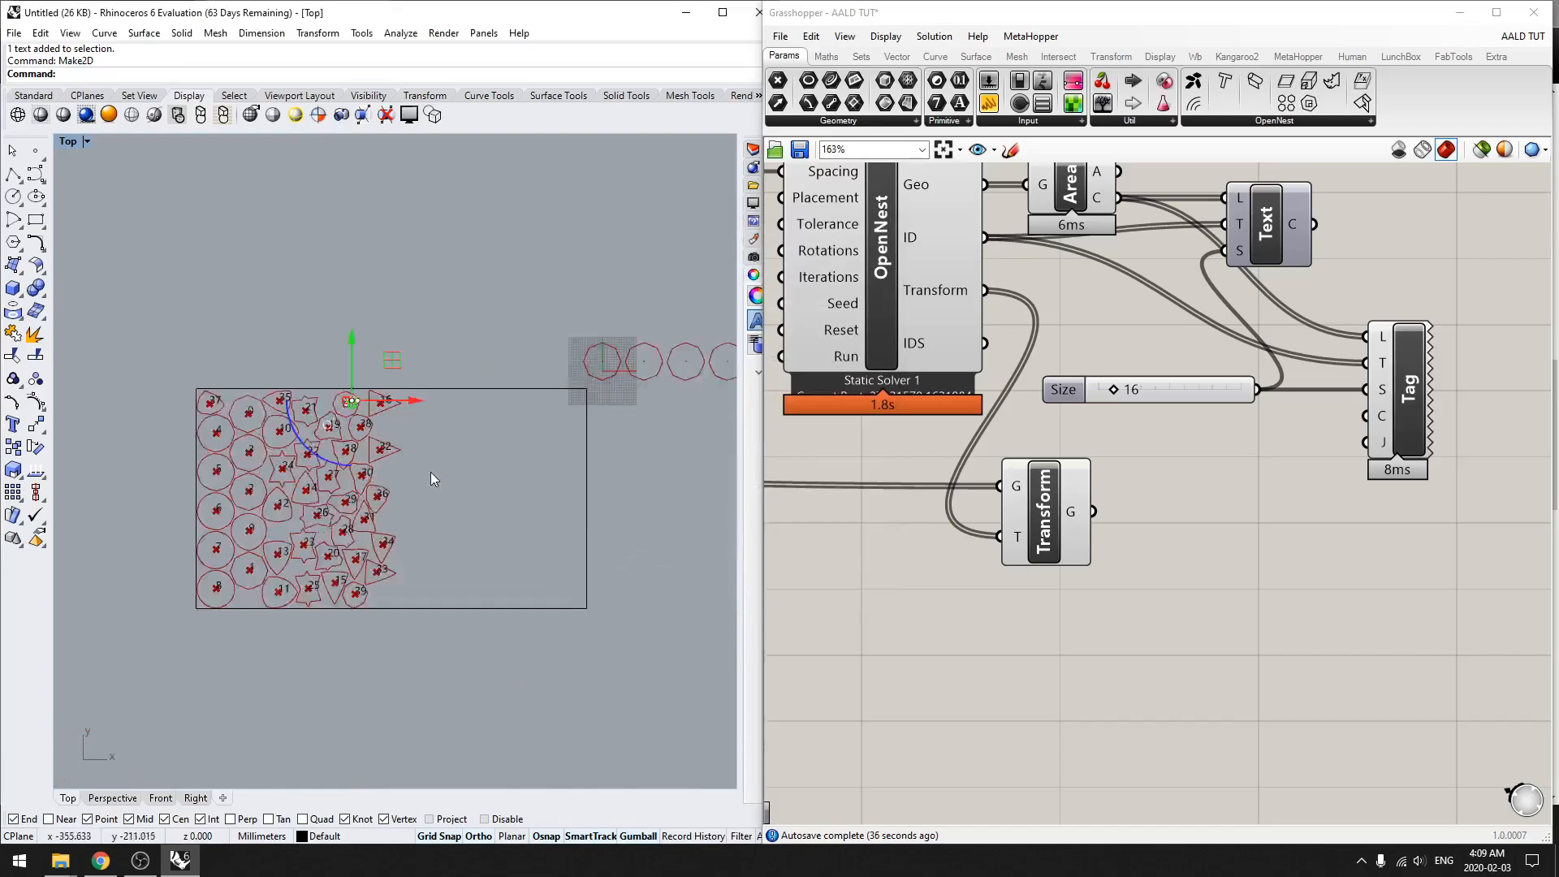
pyautogui.write('SelPrev')
pyautogui.press('Return')
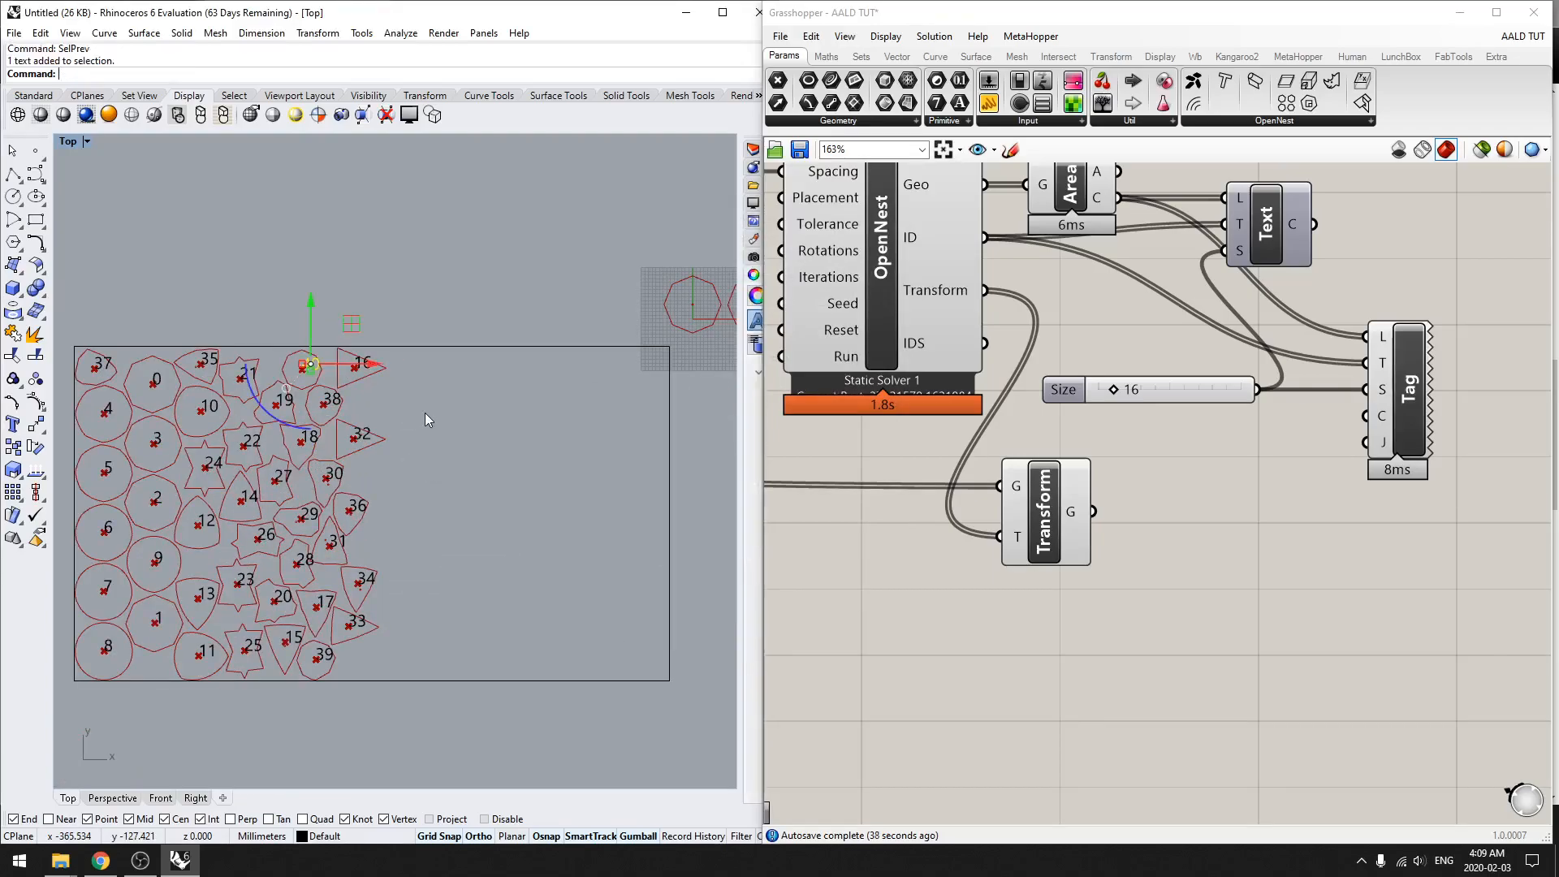
pyautogui.write('SelLast')
pyautogui.press('Return')
pyautogui.scroll(-8, 426, 413)
pyautogui.write('zs')
pyautogui.press('Return')
pyautogui.press('Escape')
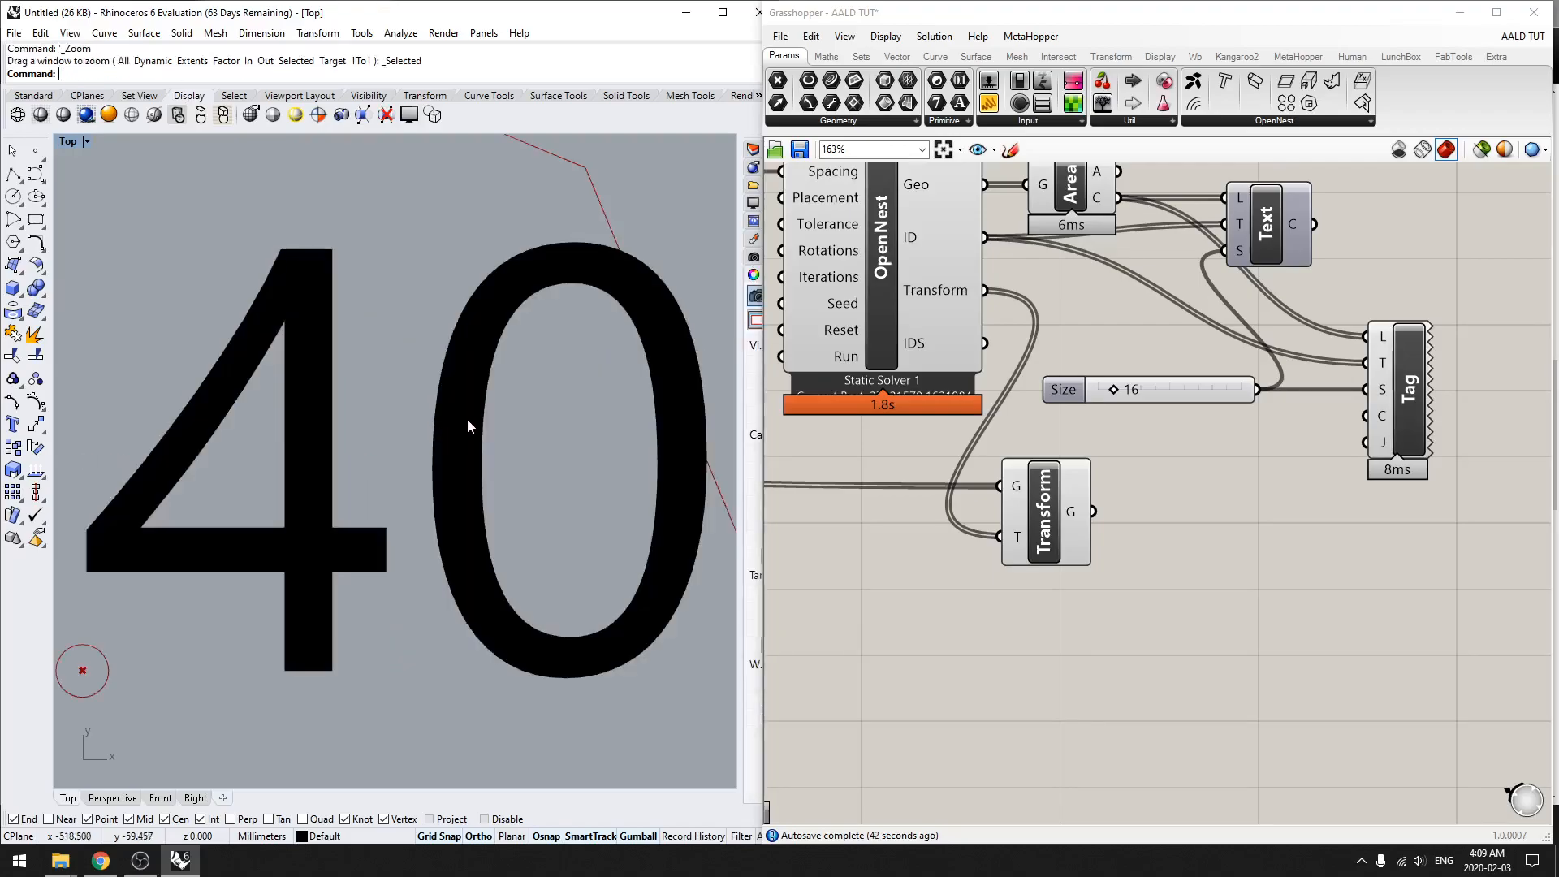
# Step: Delete the baked number 40 text
pyautogui.click(469, 420)
pyautogui.press('Delete')
pyautogui.scroll(-3, 472, 422)
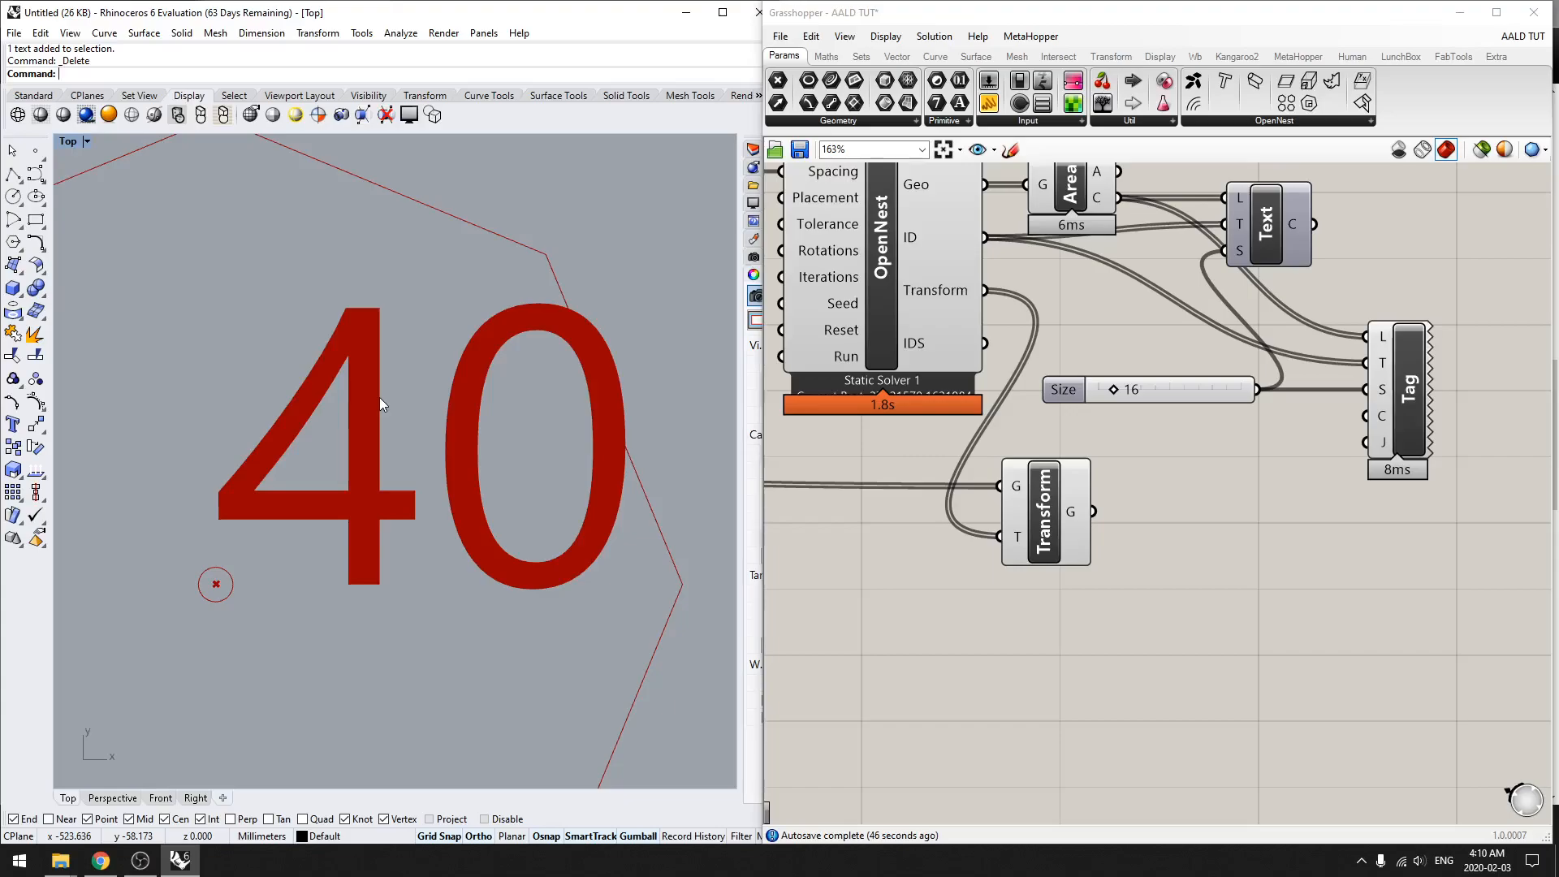
# Step: Select the sheet rectangle and all remaining baked numbers and run Make2D on them with the 2d layer
pyautogui.scroll(-15, 379, 398)
pyautogui.moveTo(400, 644); pyautogui.dragTo(203, 404)
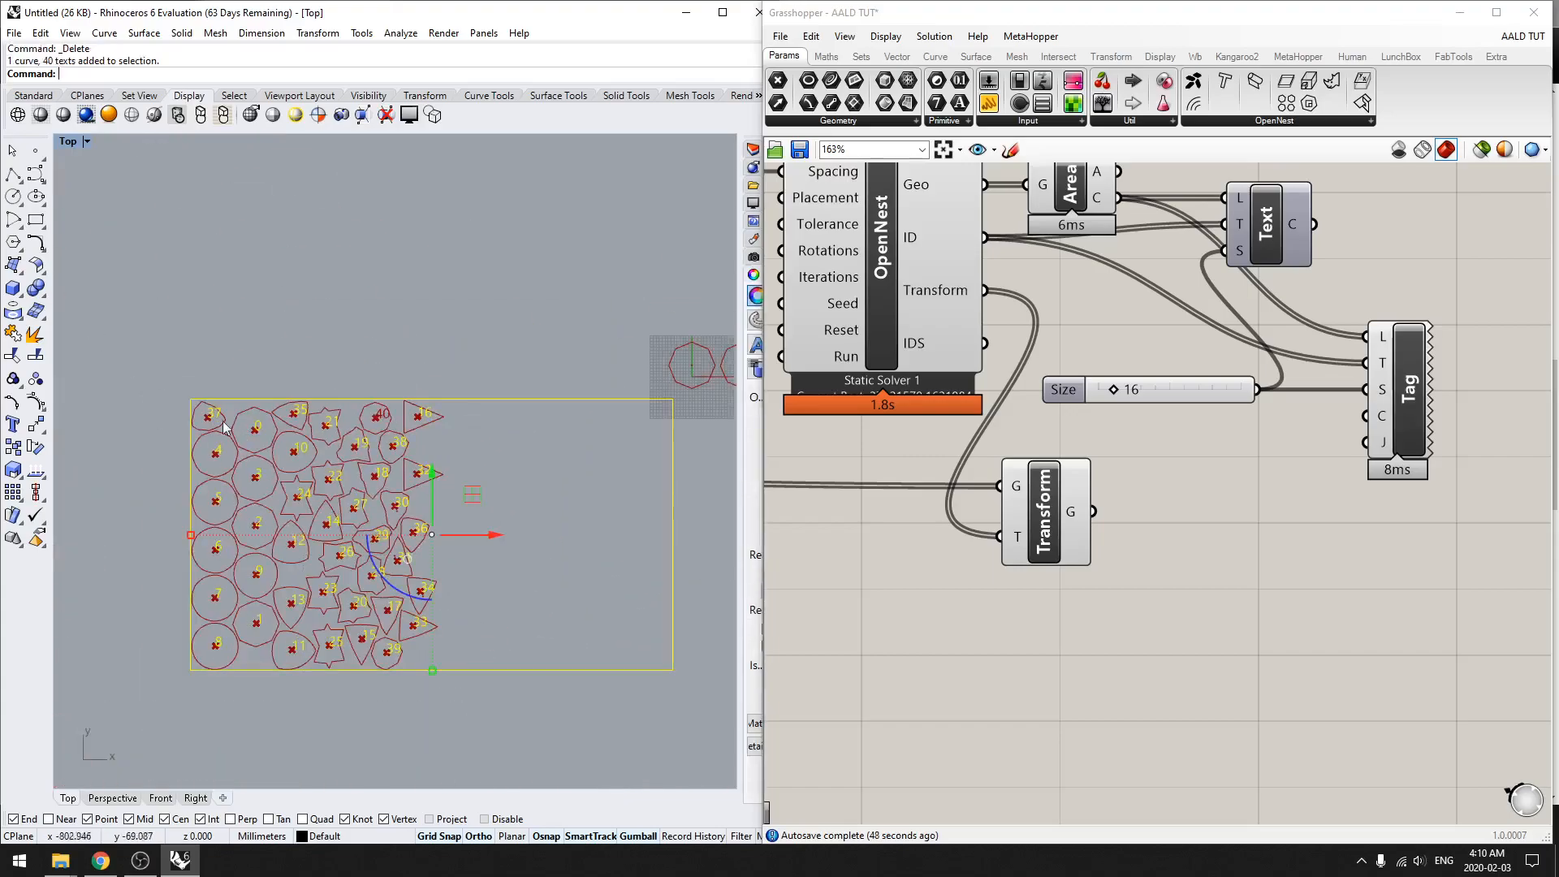
pyautogui.scroll(3, 139, 513)
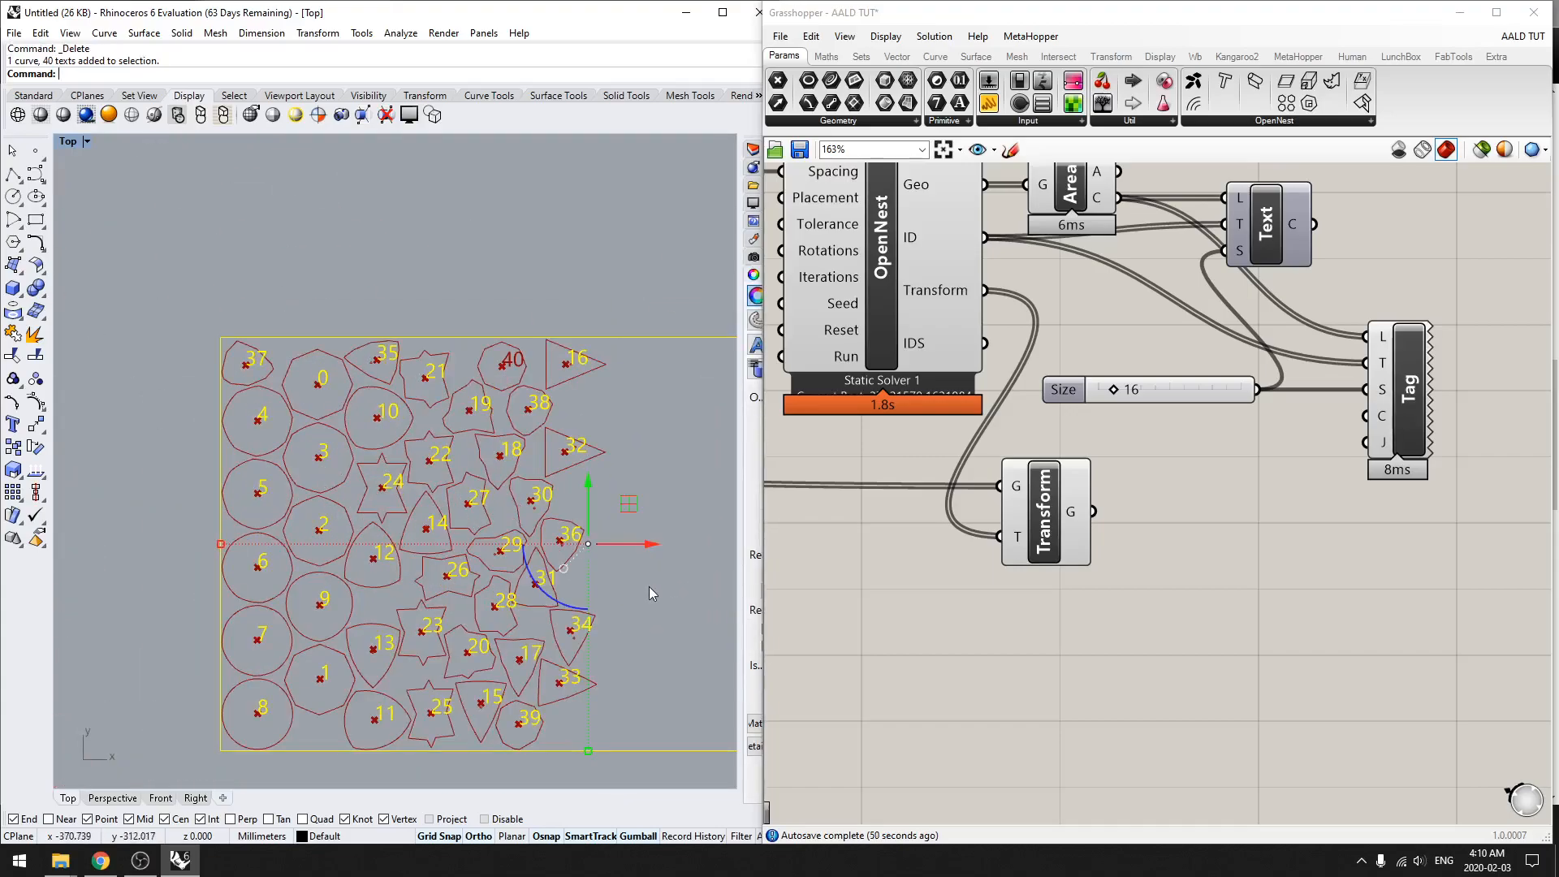
pyautogui.write('Make2D')
pyautogui.press('Return')
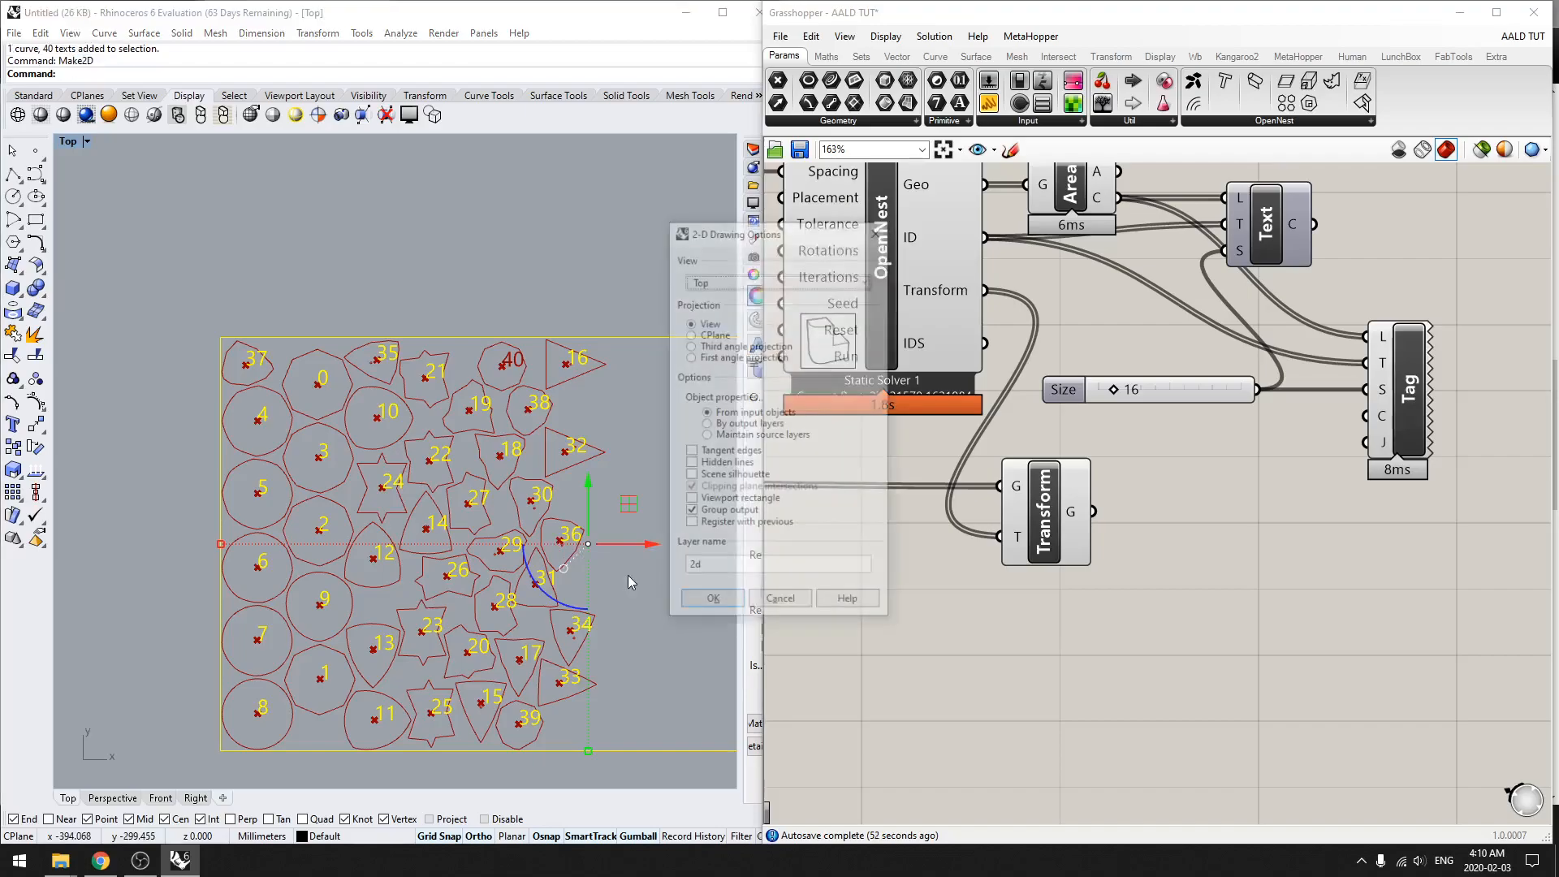
pyautogui.click(708, 601)
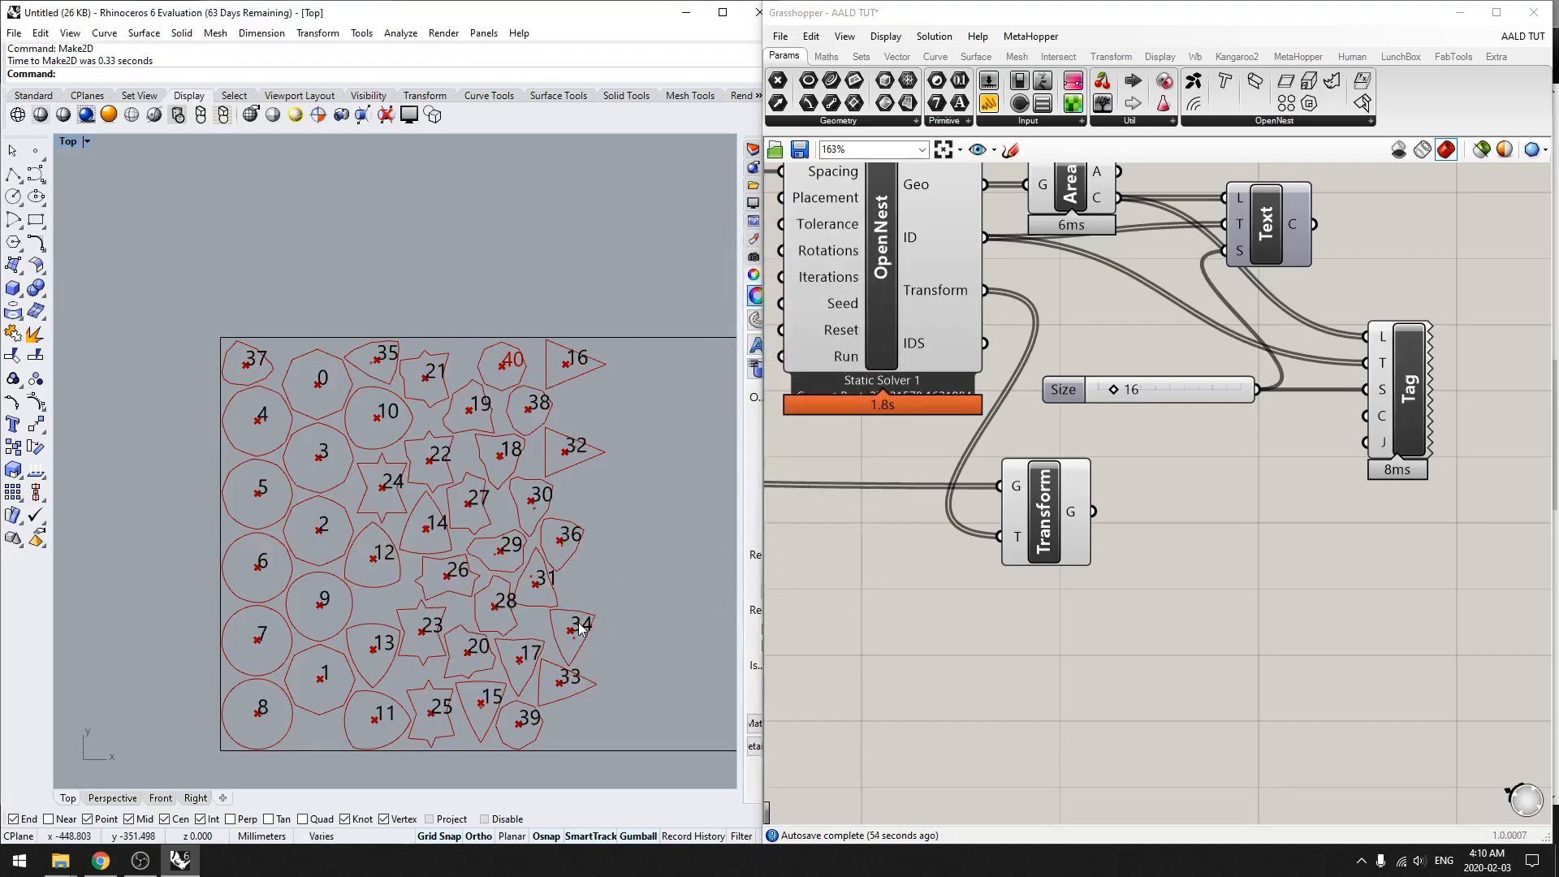
# Step: Move the Make2D copy of the sheet and numbers up and to the right, clear of the floor plate row
pyautogui.scroll(-15, 579, 629)
pyautogui.write('zs')
pyautogui.press('Return')
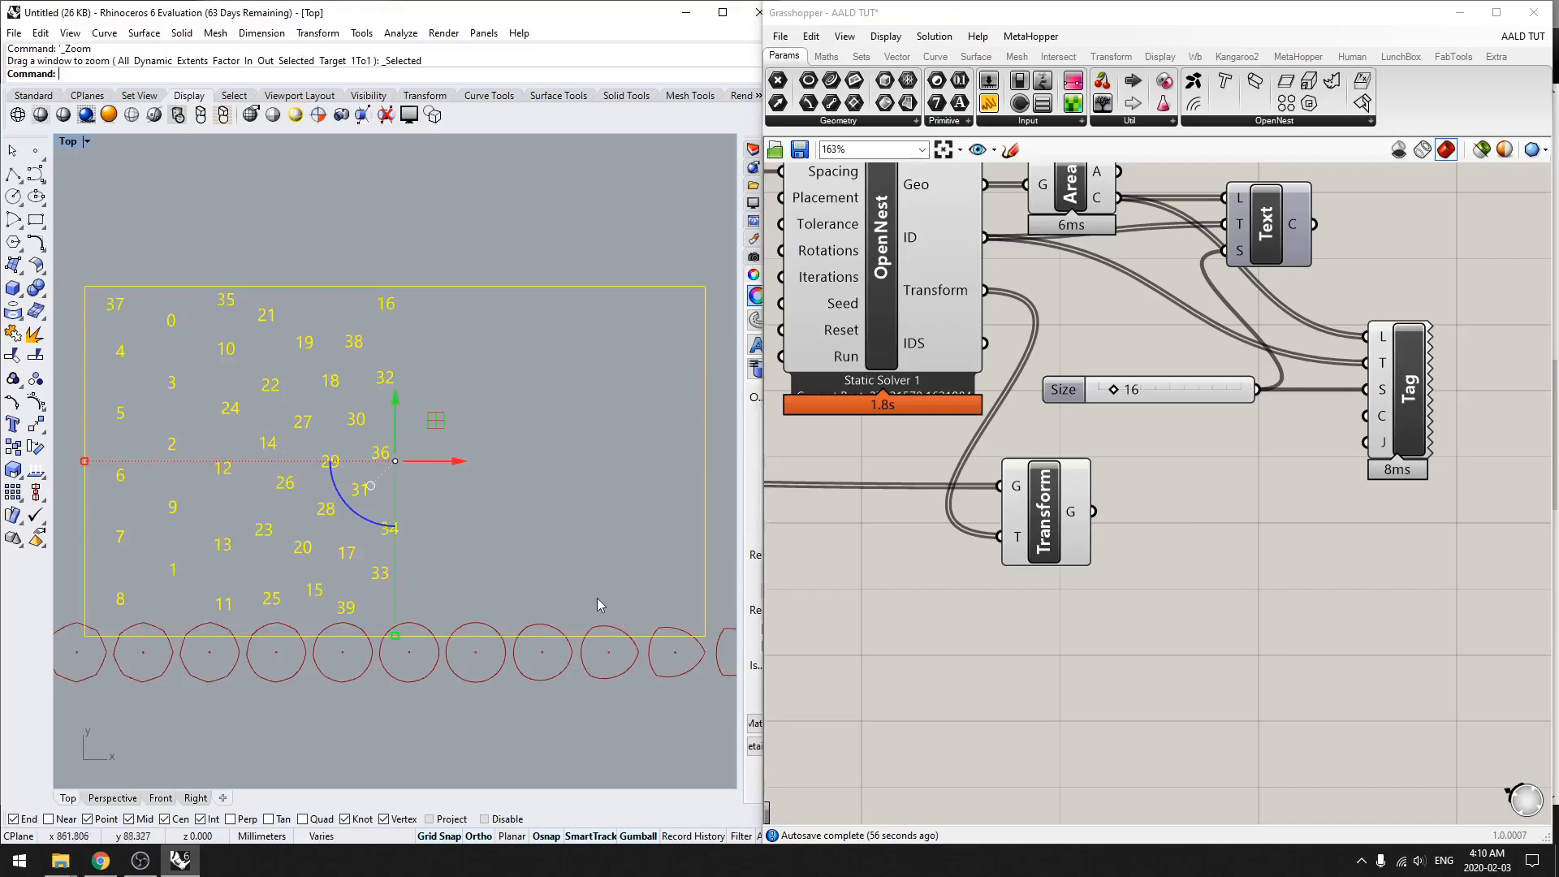
pyautogui.moveTo(364, 520); pyautogui.dragTo(435, 525, button='right')
pyautogui.moveTo(465, 411); pyautogui.dragTo(468, 256)
pyautogui.click(583, 318)
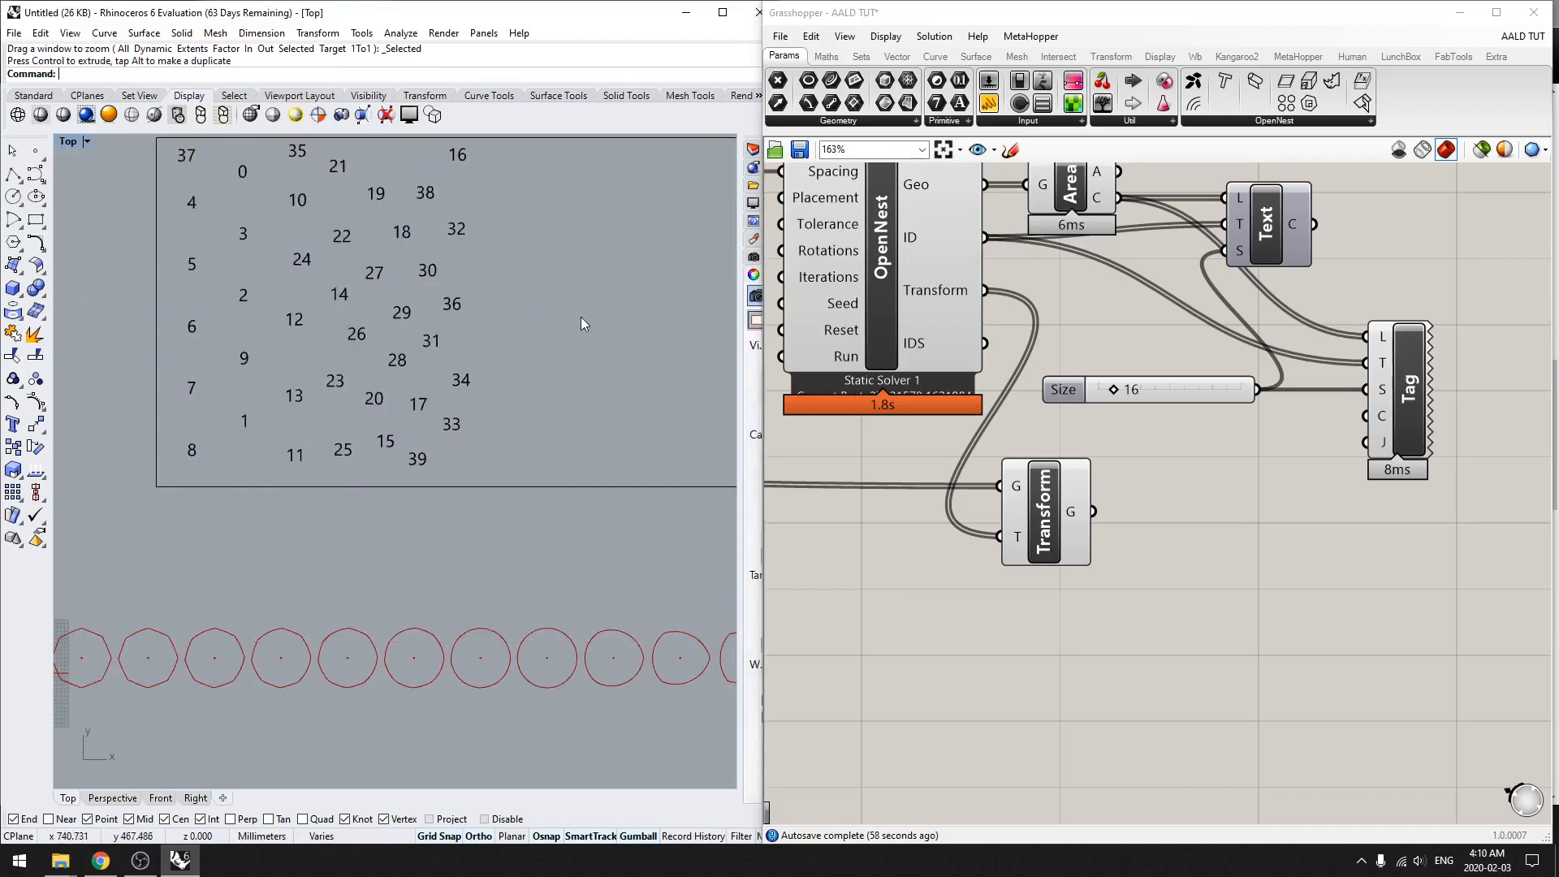
# Step: Select the number 29 in the Make2D copy and examine whether it is still a text object
pyautogui.scroll(6, 406, 311)
pyautogui.click(394, 312)
pyautogui.scroll(2, 430, 317)
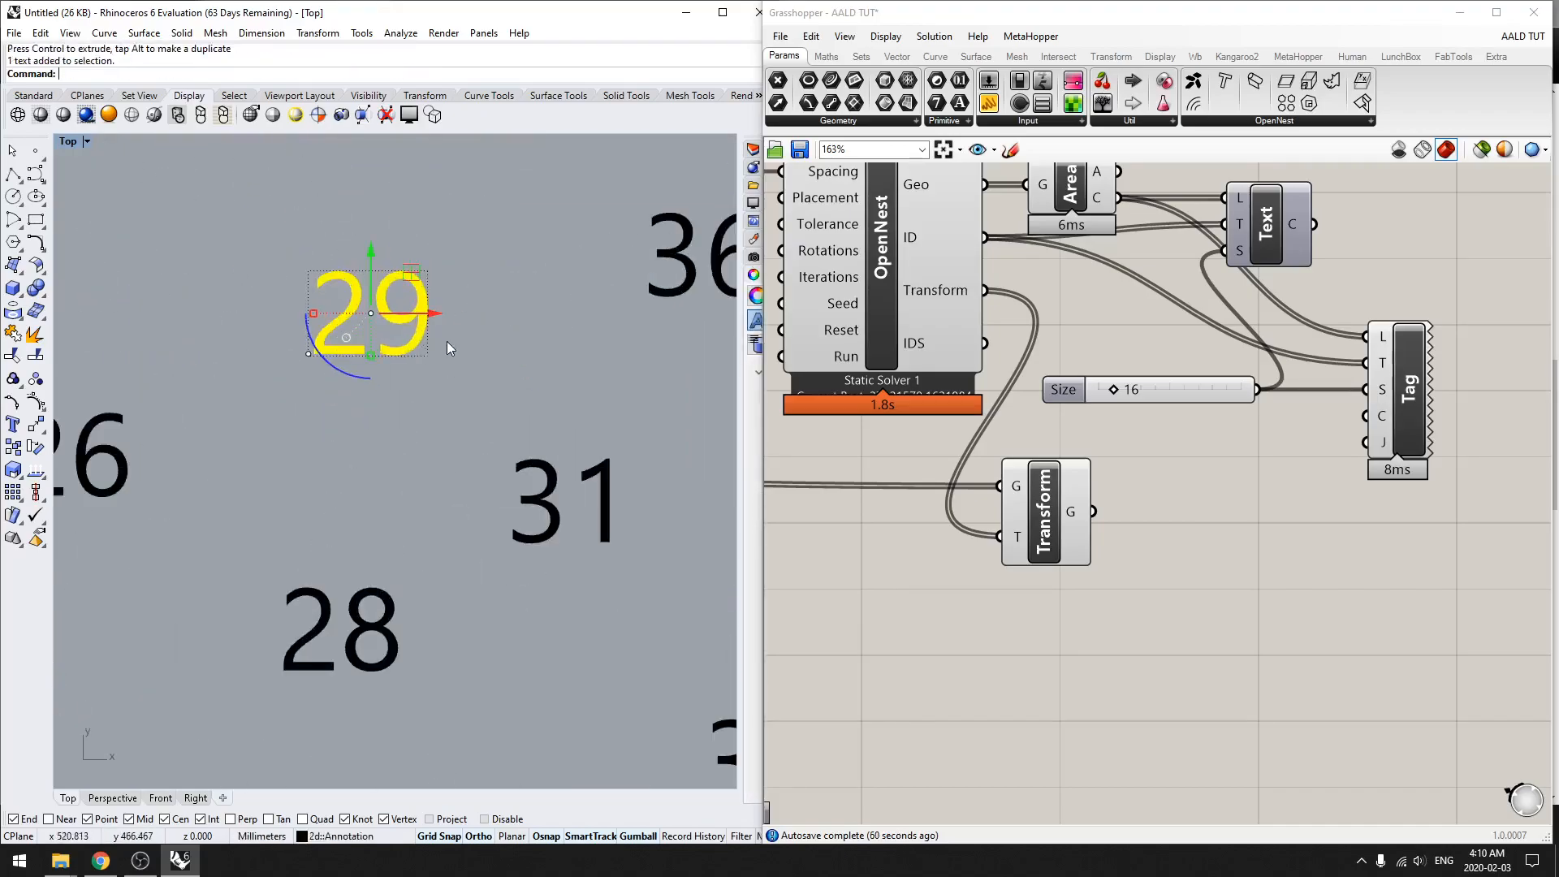
# Step: Explode the number 29 text in the Make2D copy into curves
pyautogui.click(420, 322)
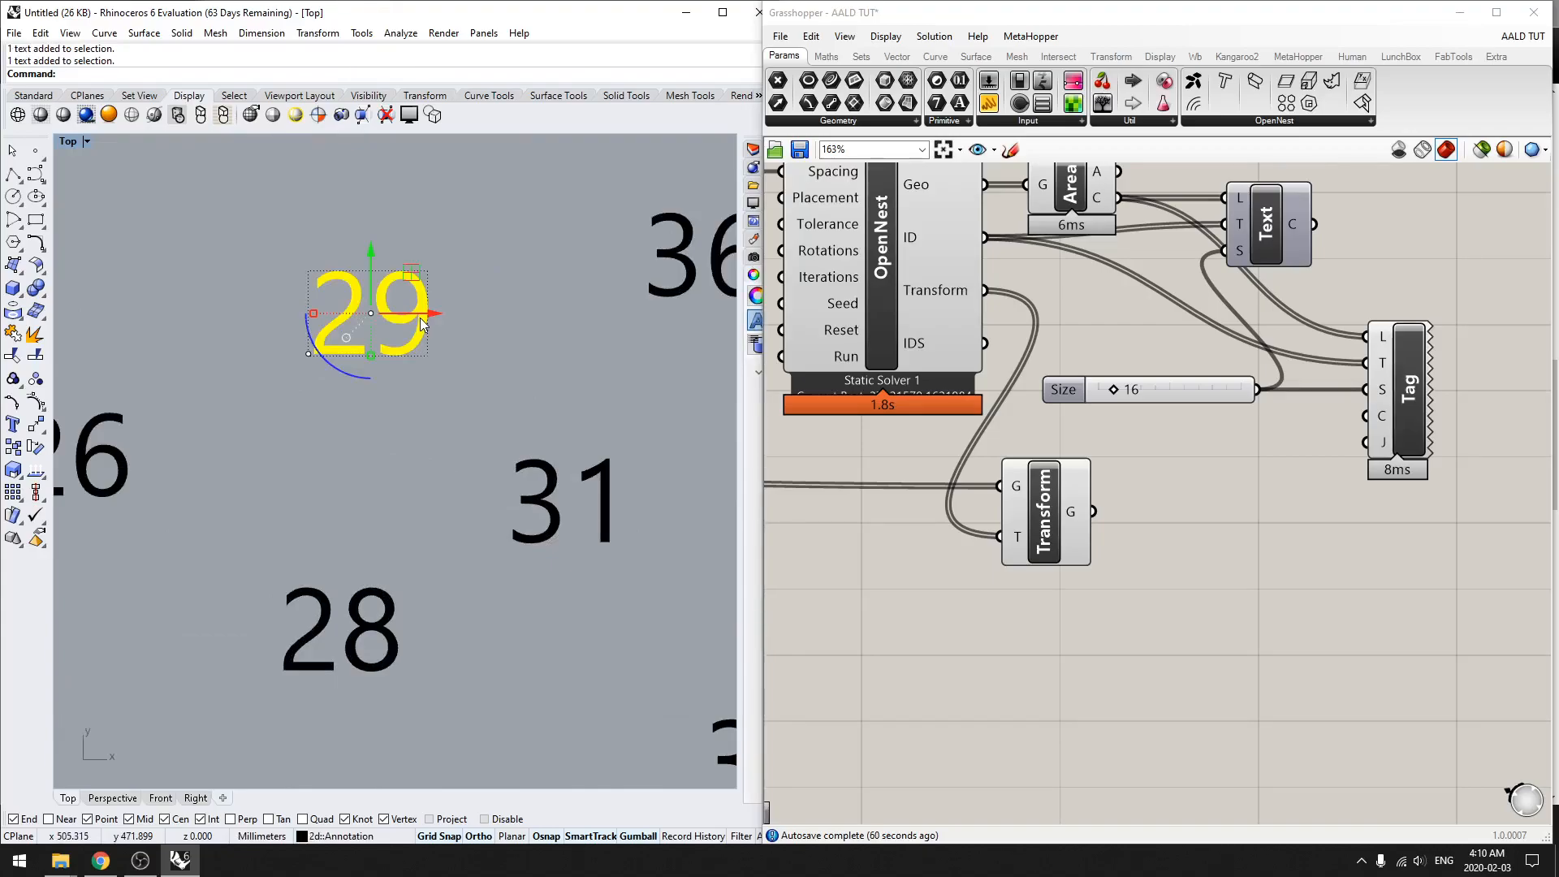
pyautogui.write('Explode')
pyautogui.press('Return')
pyautogui.scroll(-10, 408, 338)
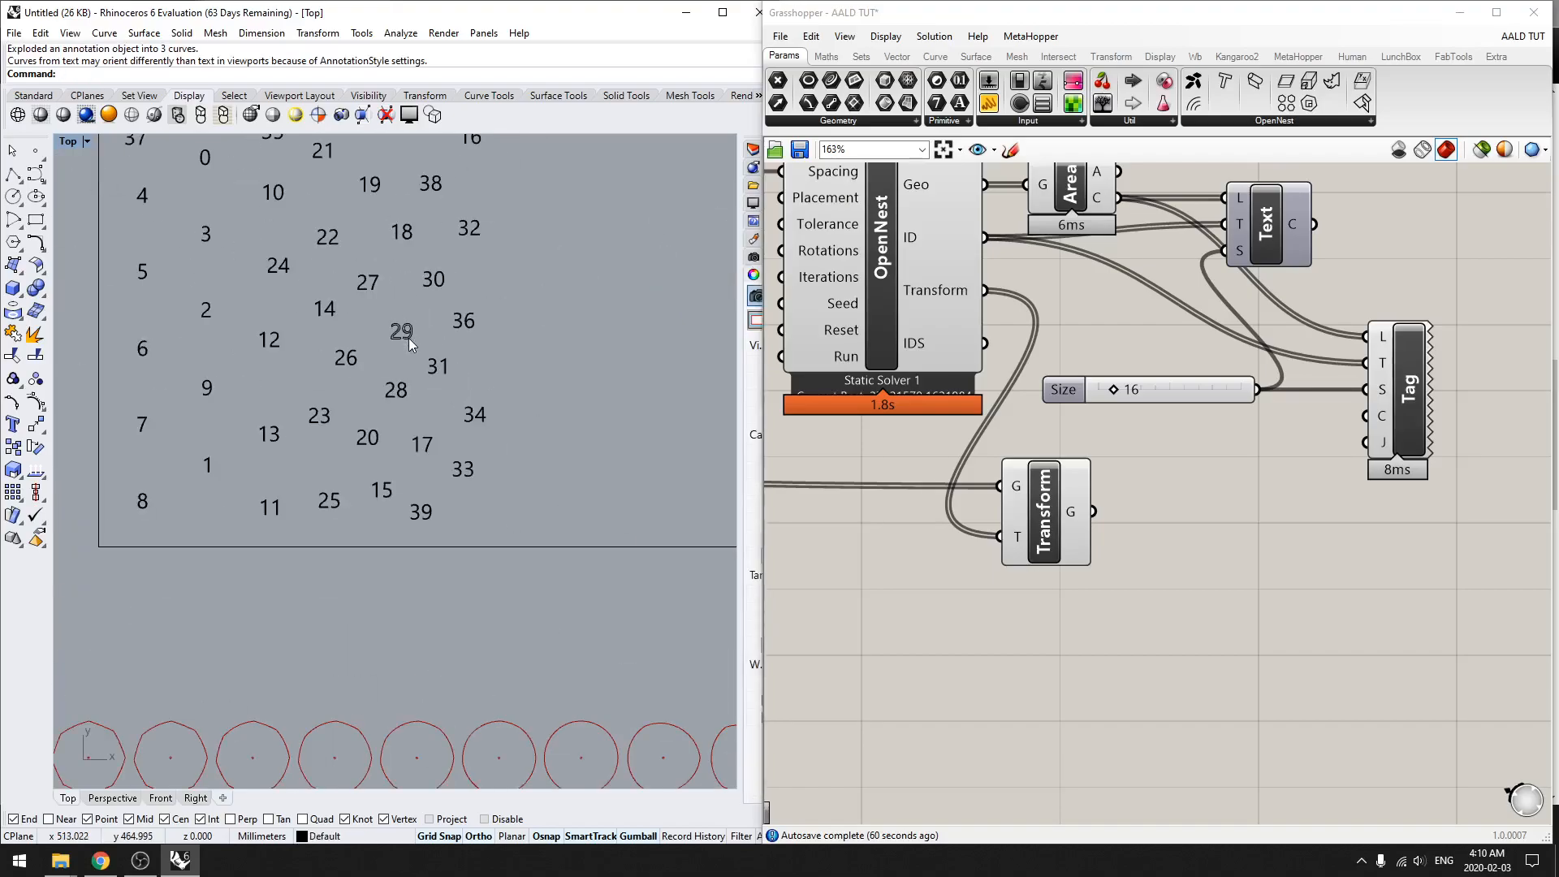
# Step: Delete the numbers in the Make2D copy, including the exploded 29
pyautogui.moveTo(548, 519); pyautogui.dragTo(124, 144)
pyautogui.press('Delete')
pyautogui.moveTo(207, 328); pyautogui.dragTo(395, 307, button='right')
pyautogui.scroll(-10, 389, 341)
pyautogui.moveTo(313, 454); pyautogui.dragTo(378, 406, button='right')
pyautogui.scroll(5, 339, 460)
pyautogui.moveTo(471, 536); pyautogui.dragTo(169, 182)
pyautogui.scroll(3, 355, 260)
pyautogui.click(1394, 382)
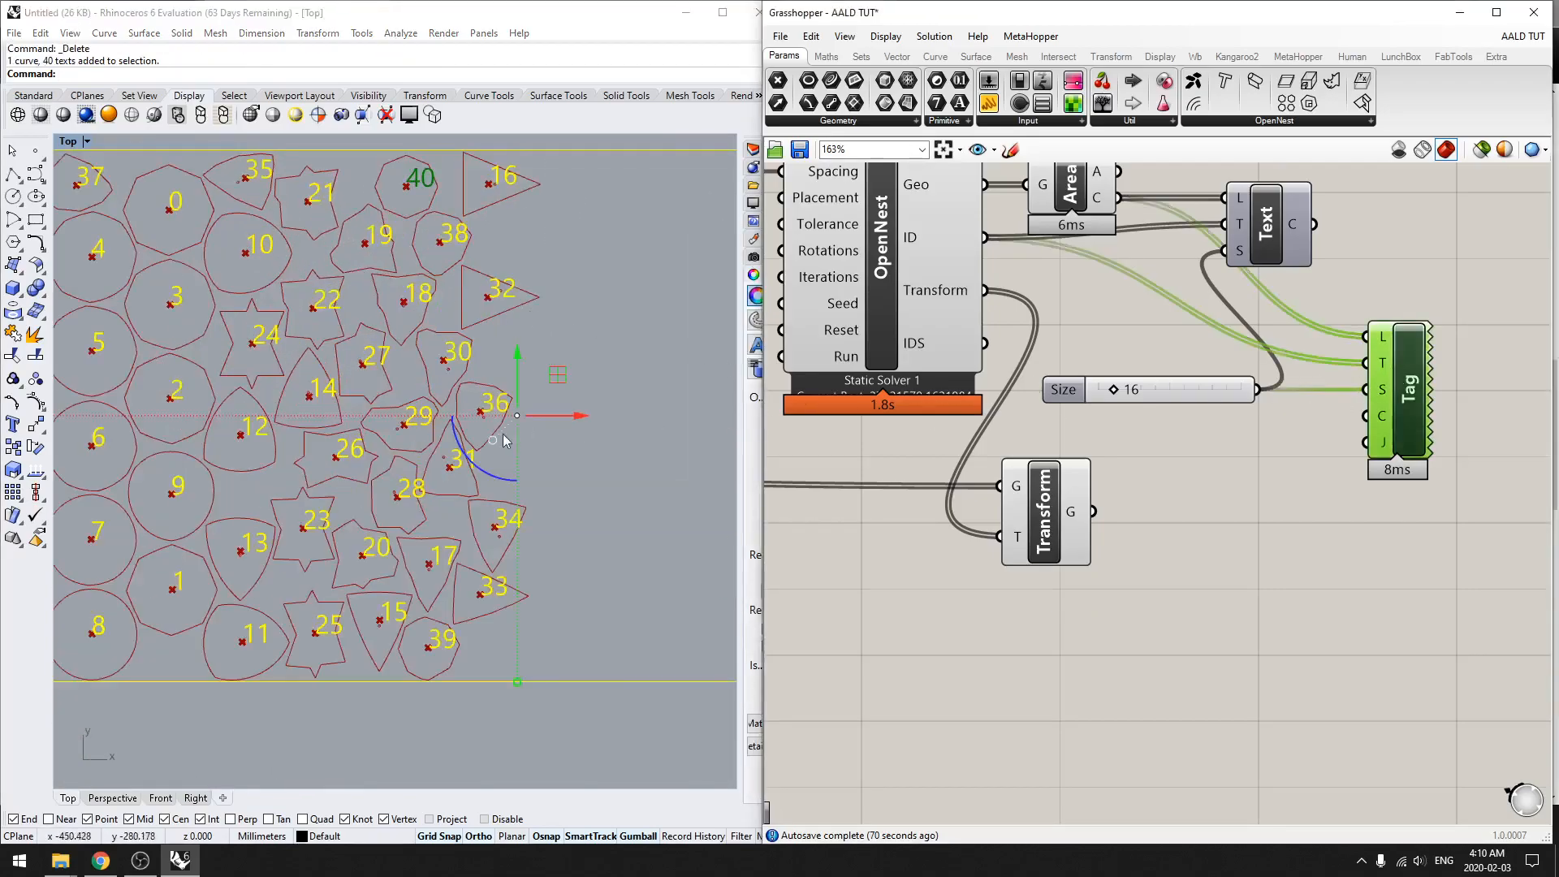
pyautogui.click(585, 568)
pyautogui.scroll(-3, 588, 557)
pyautogui.click(1131, 612)
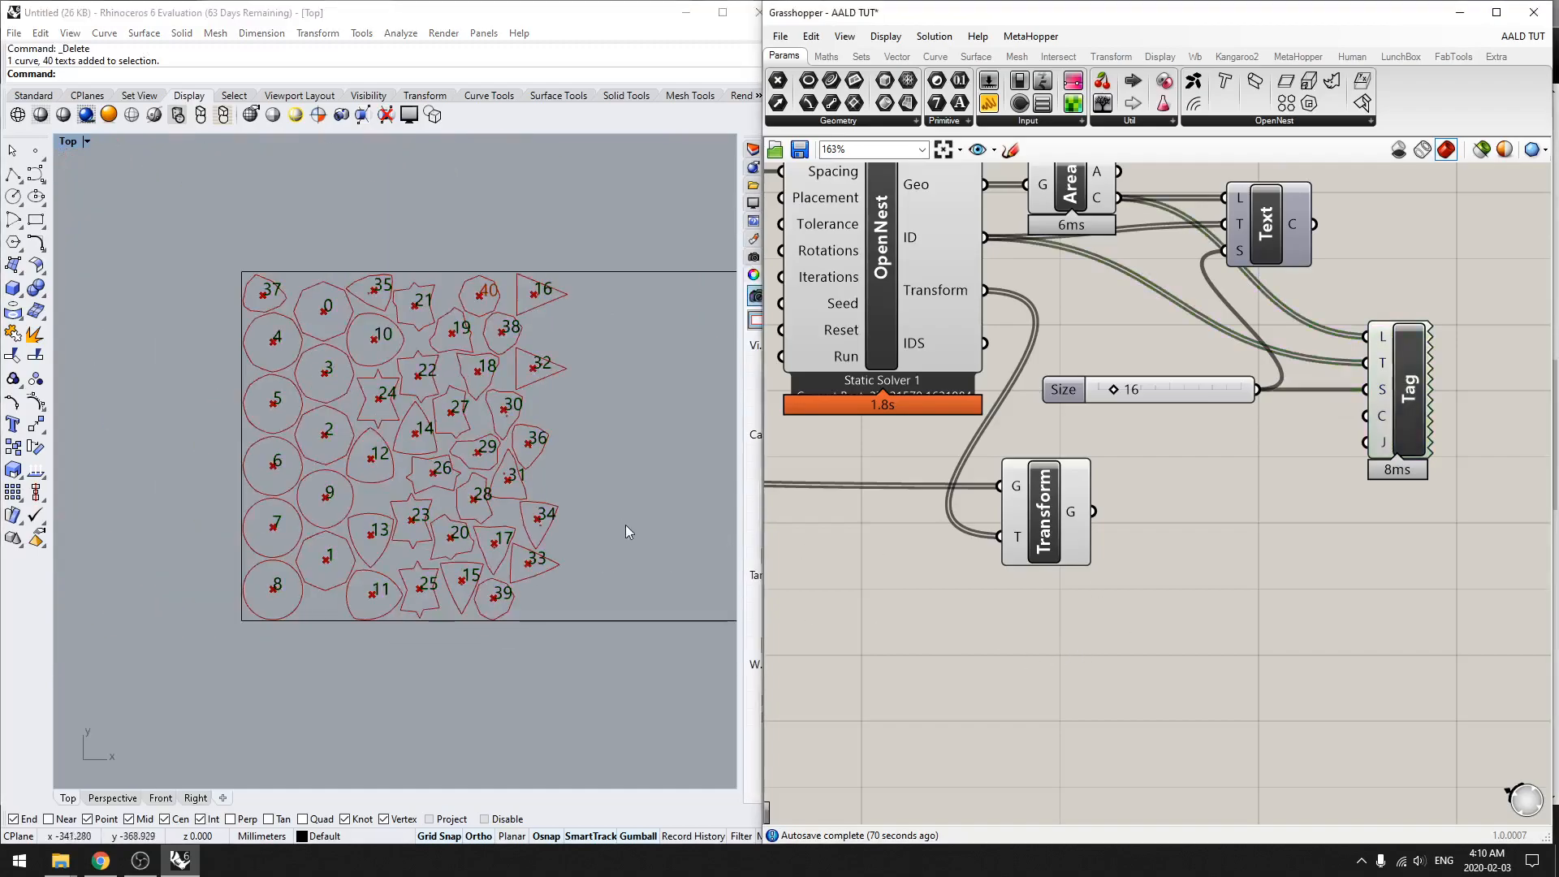
# Step: Explode the baked number 34 text on the nested sheet into outline curves
pyautogui.scroll(4, 524, 520)
pyautogui.click(520, 520)
pyautogui.scroll(1, 524, 532)
pyautogui.scroll(1, 524, 532)
pyautogui.write('explode')
pyautogui.press('Return')
pyautogui.click(526, 608)
pyautogui.scroll(2, 504, 504)
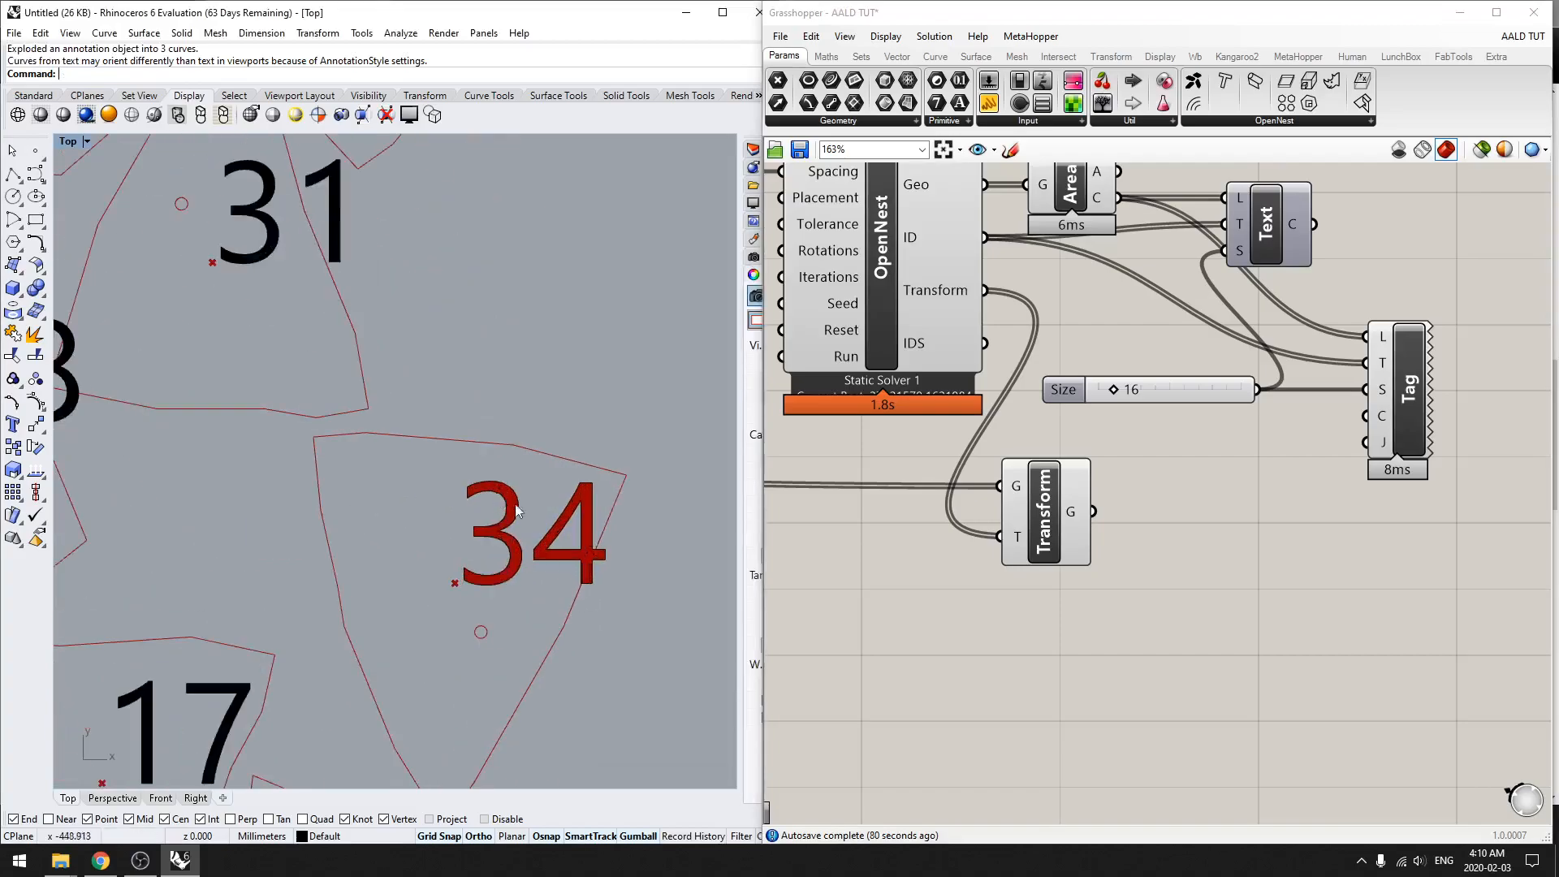
# Step: Turn off the preview of all Grasshopper components and examine the exploded outline of number 34
pyautogui.click(1015, 641)
pyautogui.hotkey('ctrl', 'a')
pyautogui.middleClick(1015, 642)
pyautogui.click(1063, 601)
pyautogui.click(1068, 605)
pyautogui.scroll(-4, 549, 647)
pyautogui.scroll(7, 579, 607)
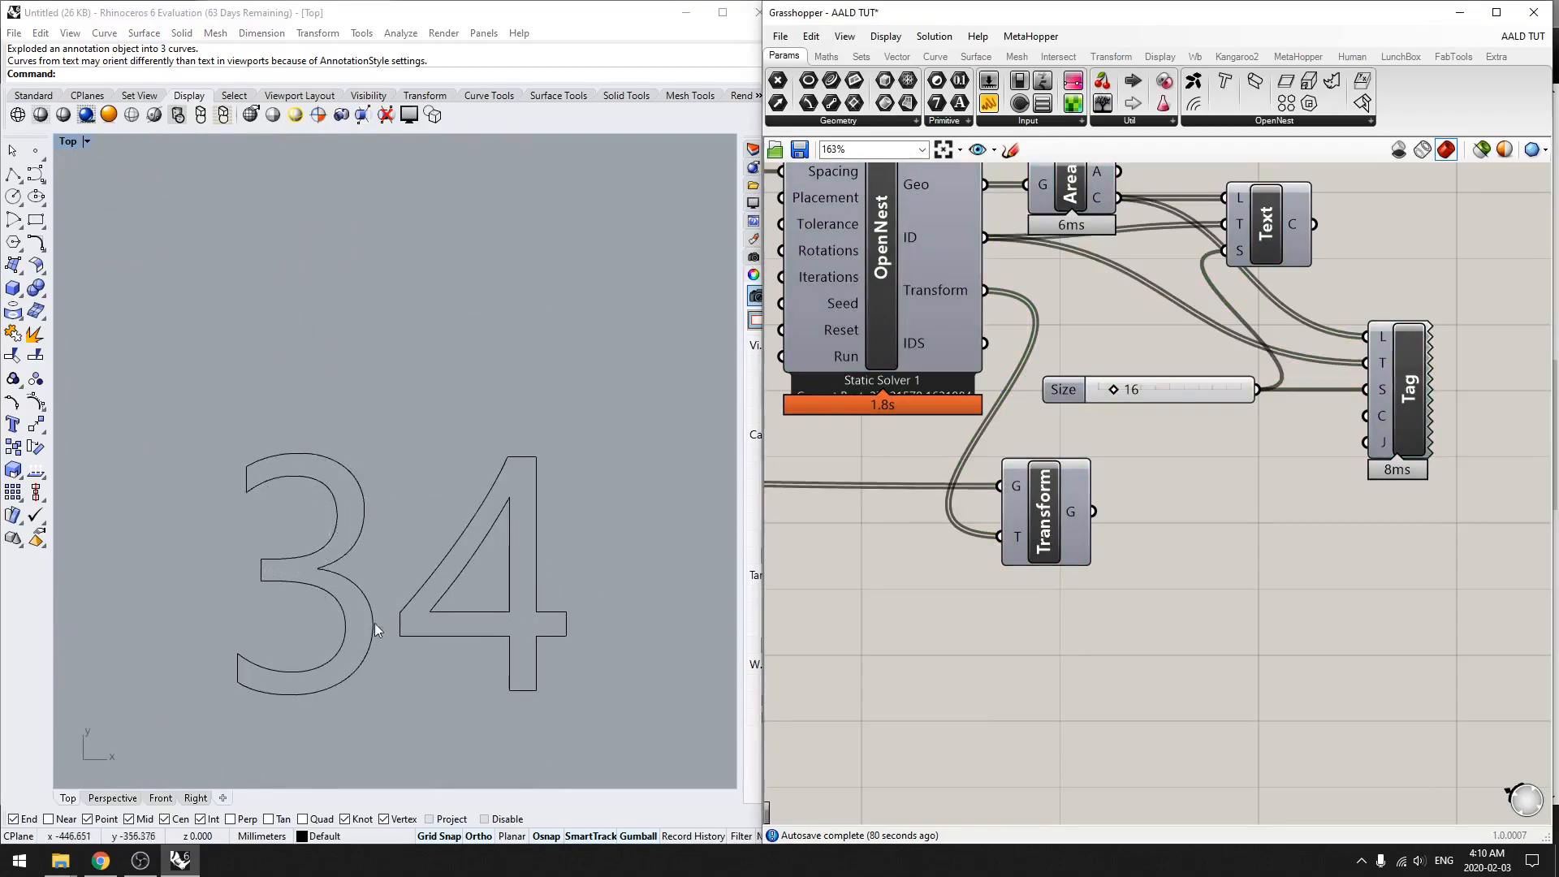
pyautogui.scroll(-8, 237, 685)
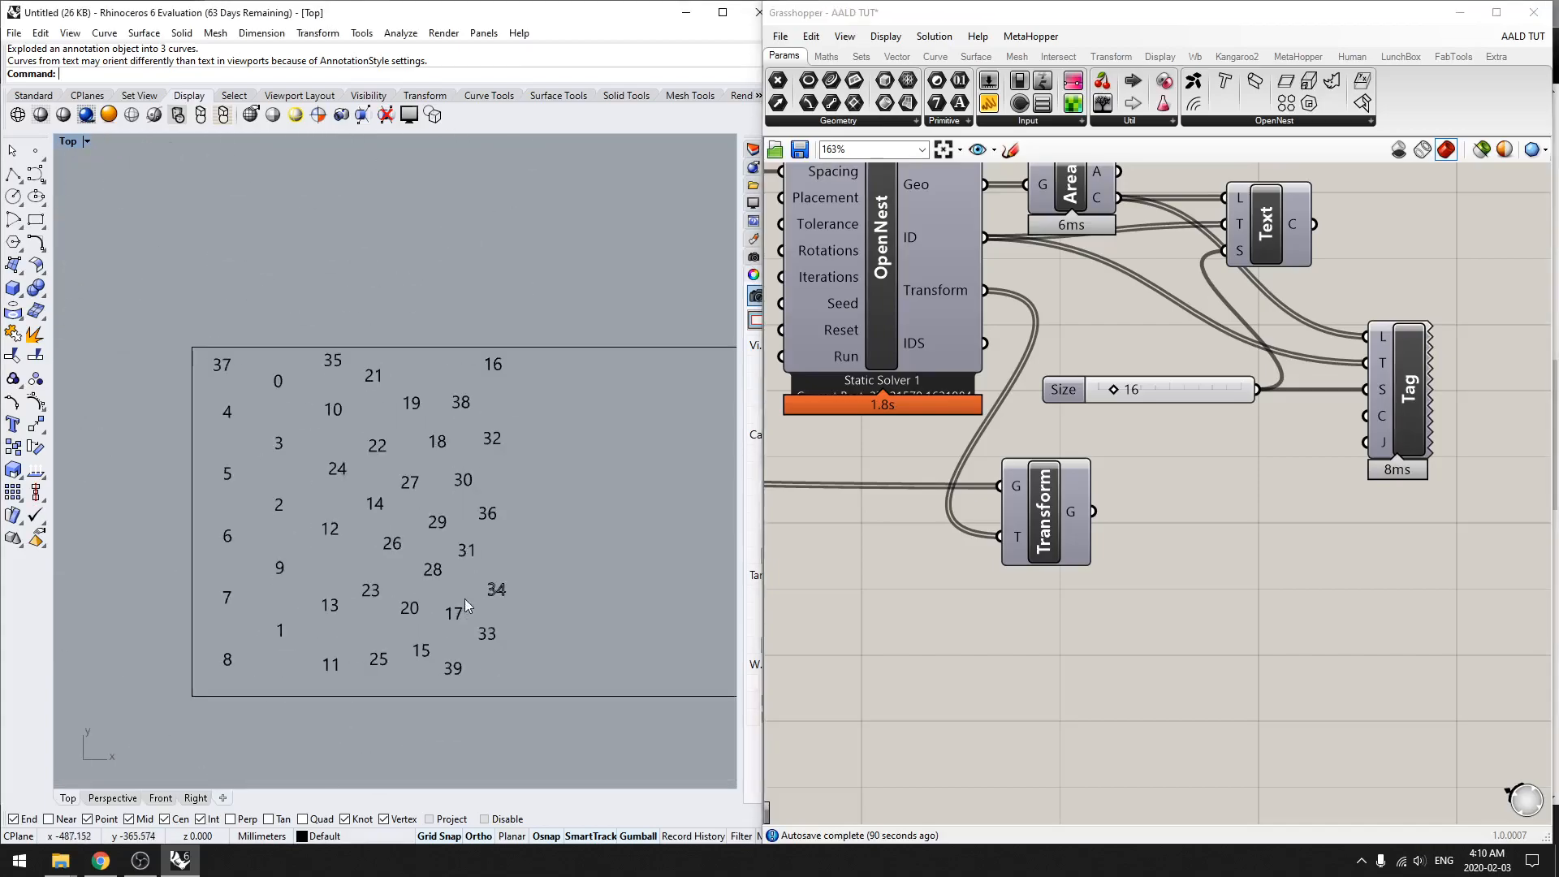
# Step: Delete all baked numbers from the sheet, keeping the sheet rectangle
pyautogui.moveTo(564, 746); pyautogui.dragTo(130, 329)
pyautogui.keyDown('ctrl'); pyautogui.click(577, 341); pyautogui.keyUp('ctrl')
pyautogui.press('Delete')
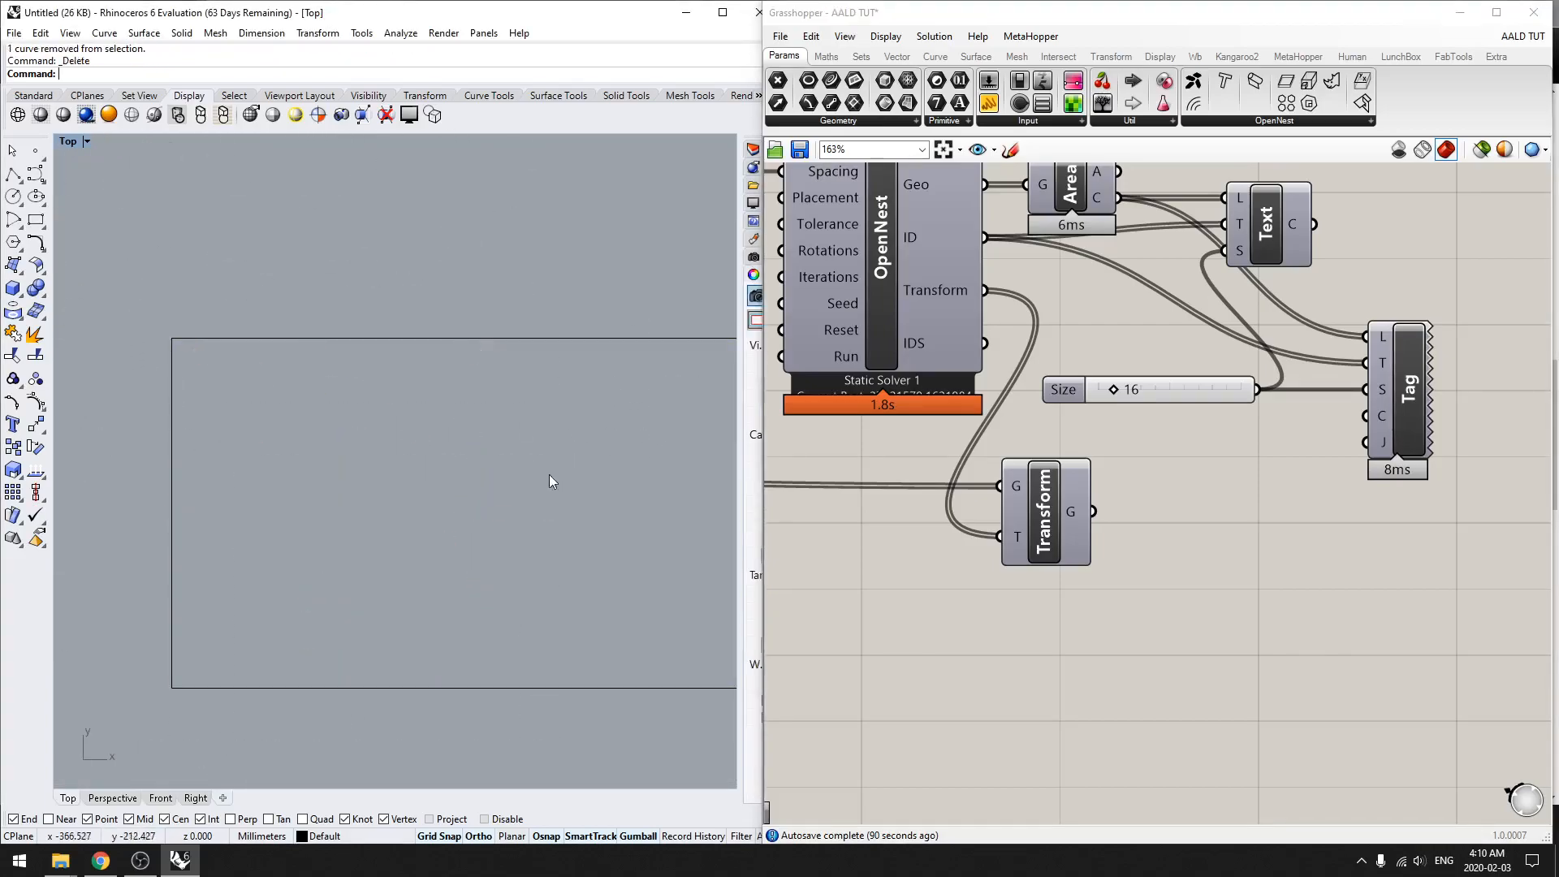
# Step: Enable the preview of the Tag component in Grasshopper
pyautogui.click(1388, 413)
pyautogui.moveTo(1352, 491); pyautogui.dragTo(1236, 512, button='right')
pyautogui.middleClick(1228, 541)
pyautogui.click(1259, 515)
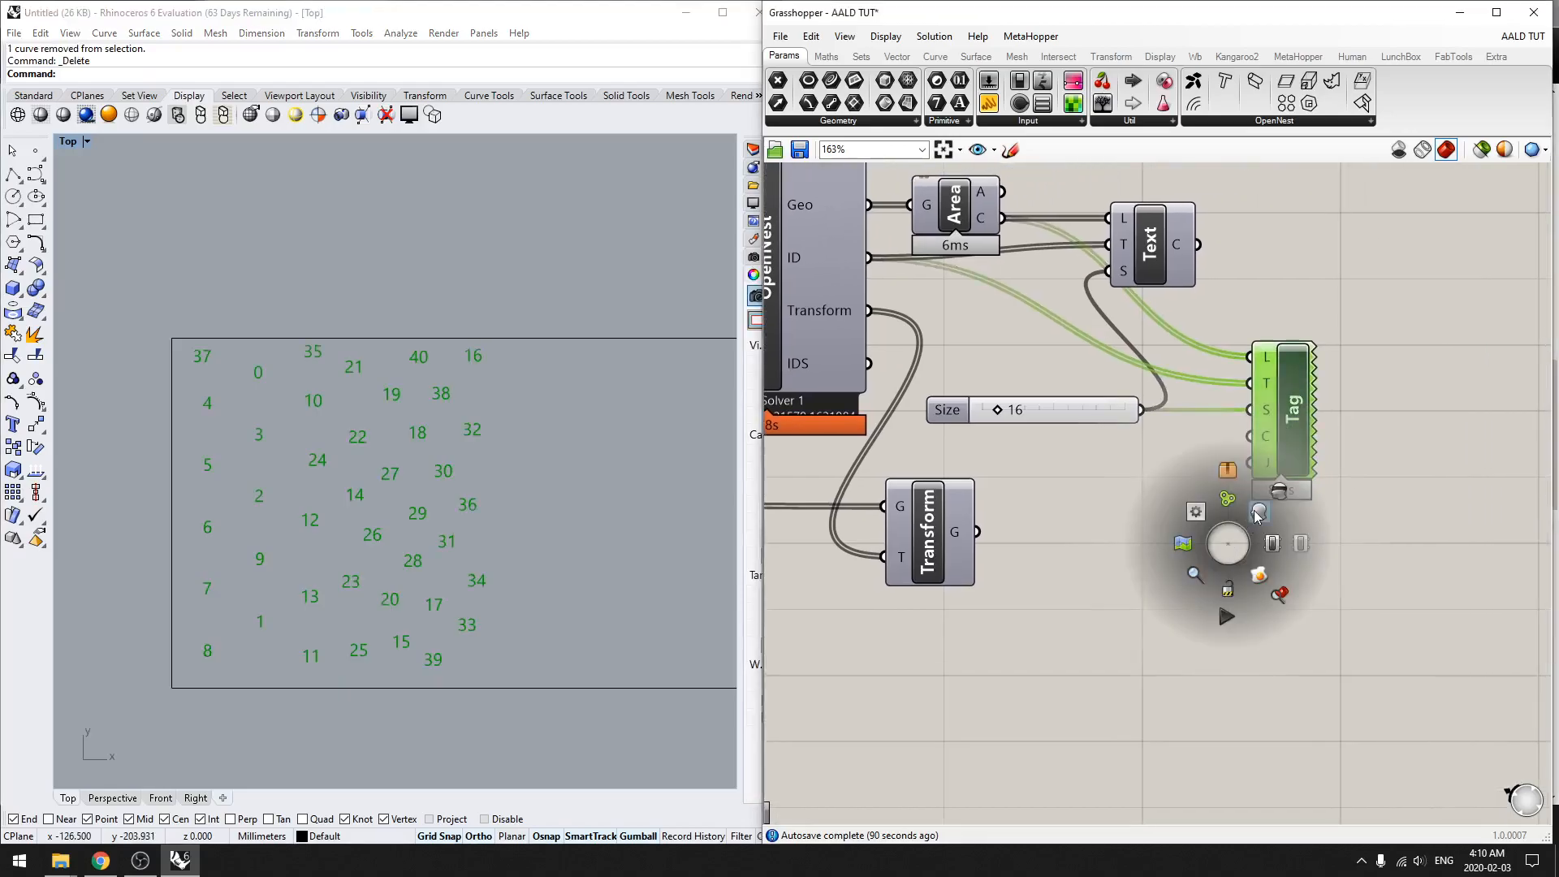
# Step: Delete the Tag component from the Grasshopper definition
pyautogui.click(1335, 489)
pyautogui.click(1296, 441)
pyautogui.press('Delete')
# Step: Enable the preview of the Text component and review the list of OpenNest components
pyautogui.moveTo(1343, 363); pyautogui.dragTo(1335, 506, button='right')
pyautogui.moveTo(1171, 413); pyautogui.dragTo(1166, 413)
pyautogui.middleClick(1207, 482)
pyautogui.click(1245, 455)
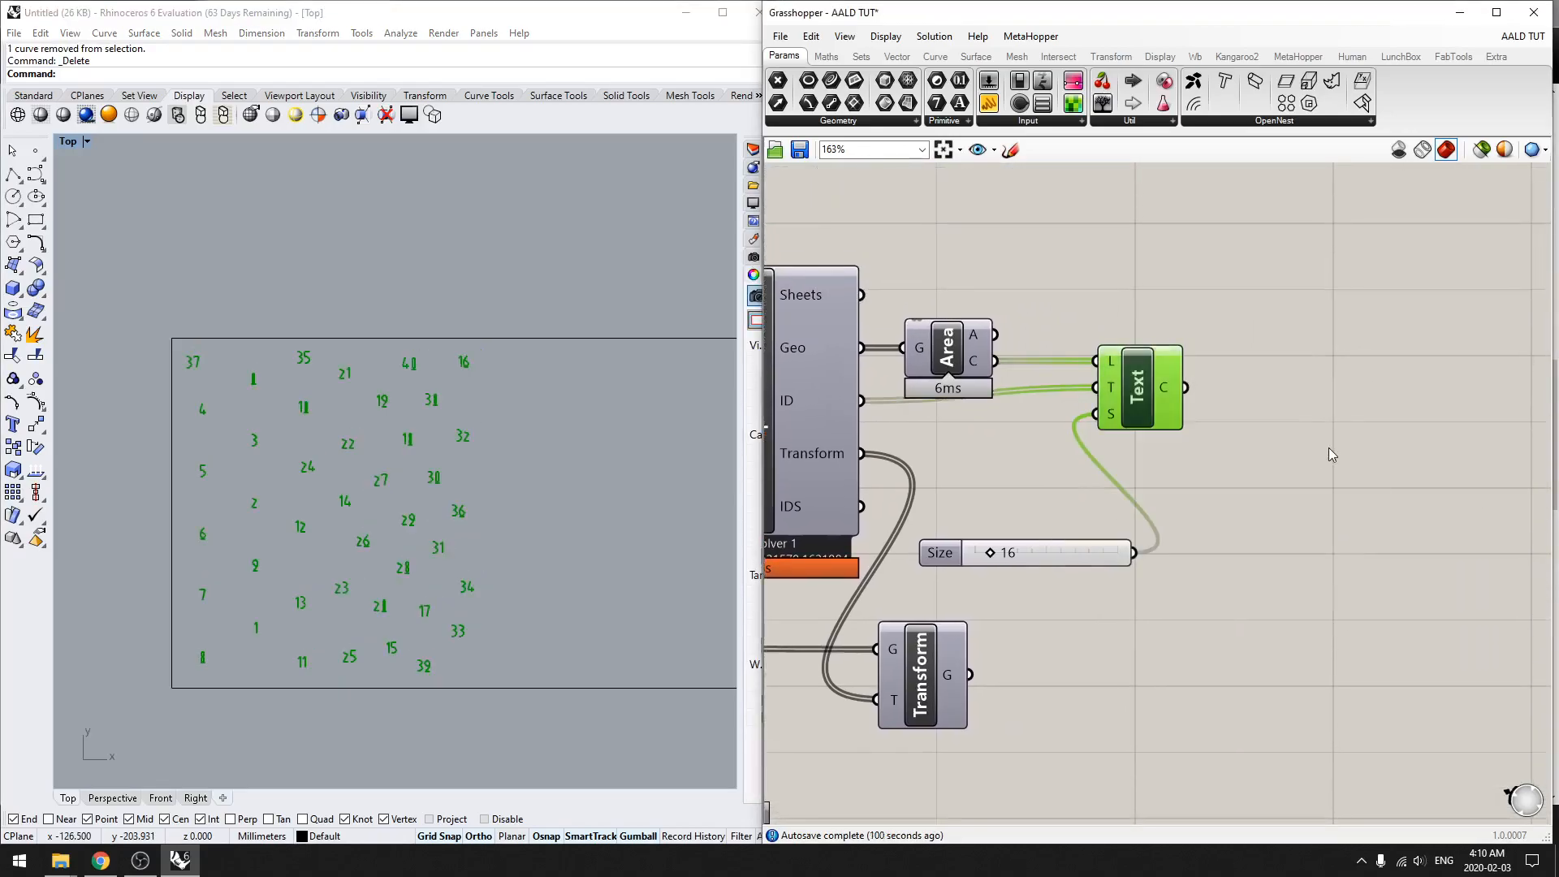
pyautogui.click(1267, 128)
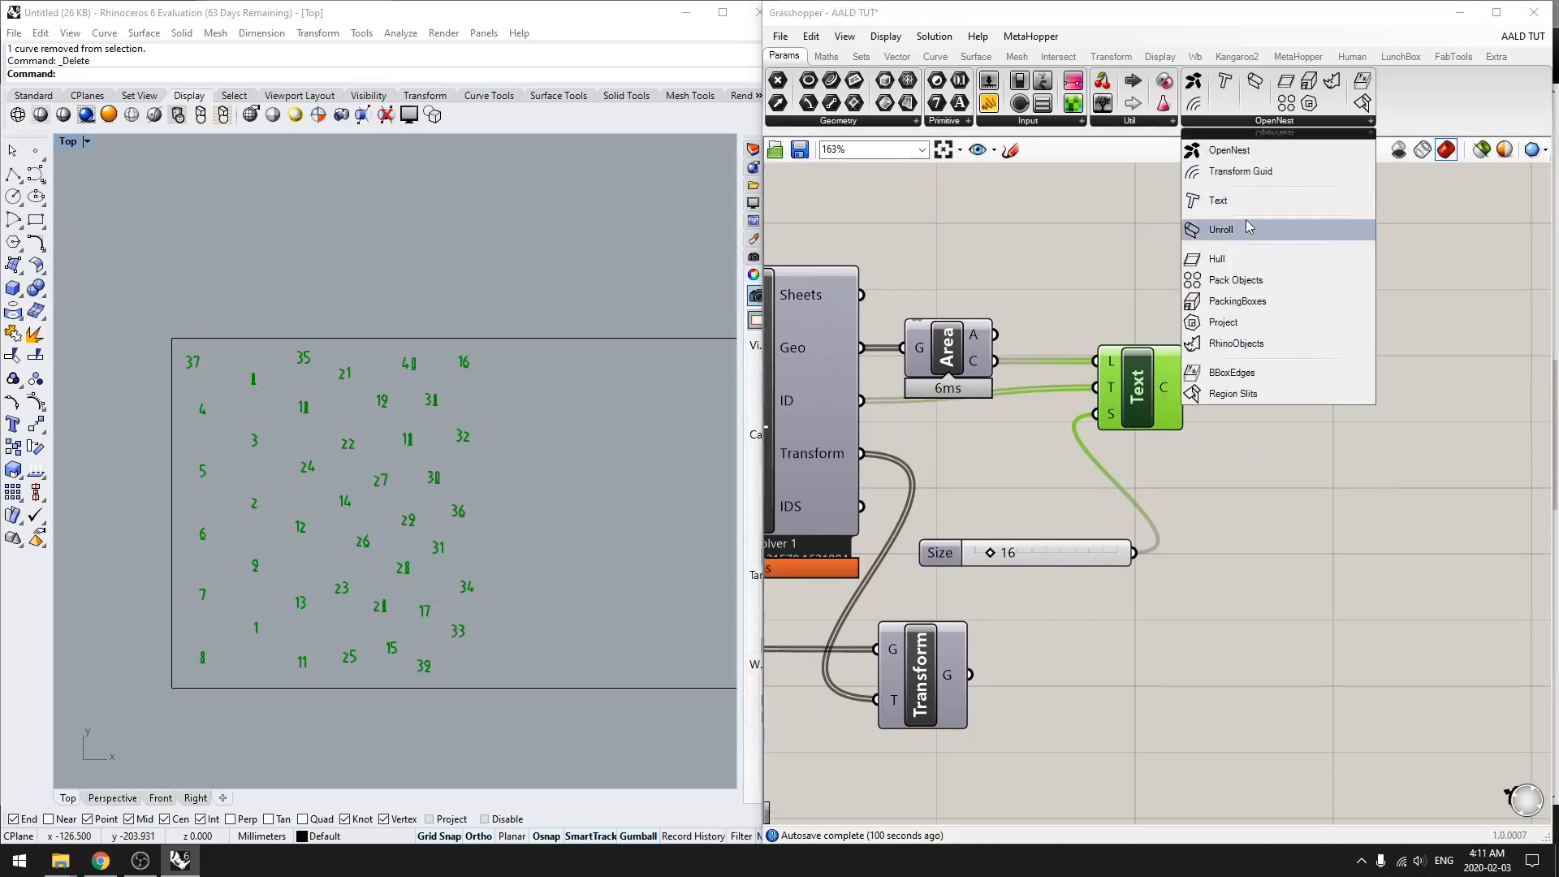
pyautogui.click(1056, 509)
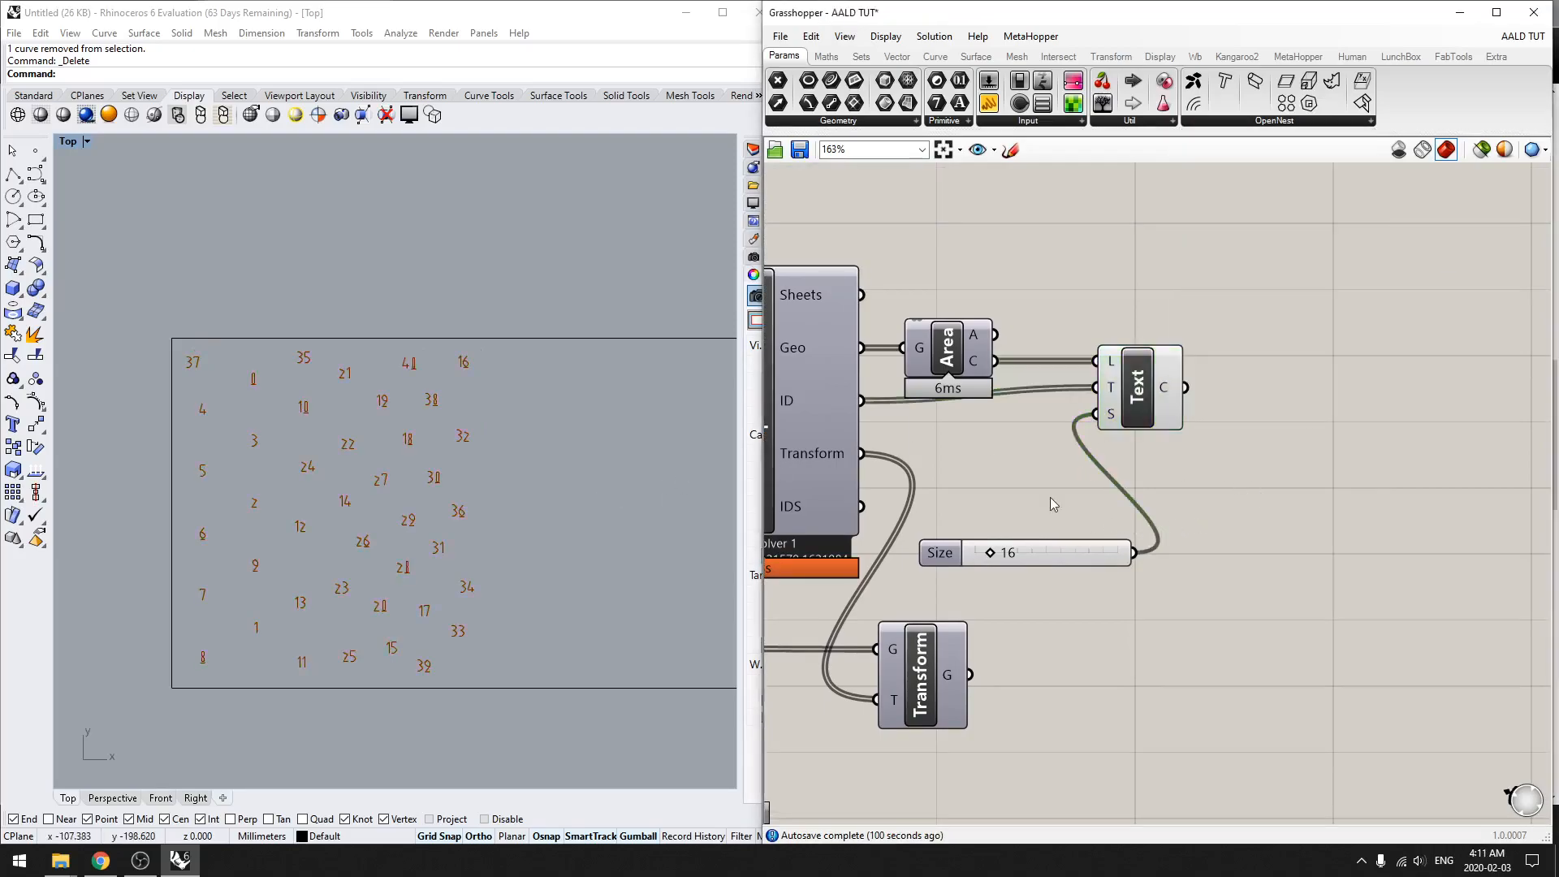
# Step: Enable the previews of the OpenNest and Transform components
pyautogui.moveTo(1056, 508); pyautogui.dragTo(1238, 486, button='right')
pyautogui.click(1007, 413)
pyautogui.middleClick(1121, 437)
pyautogui.click(1152, 404)
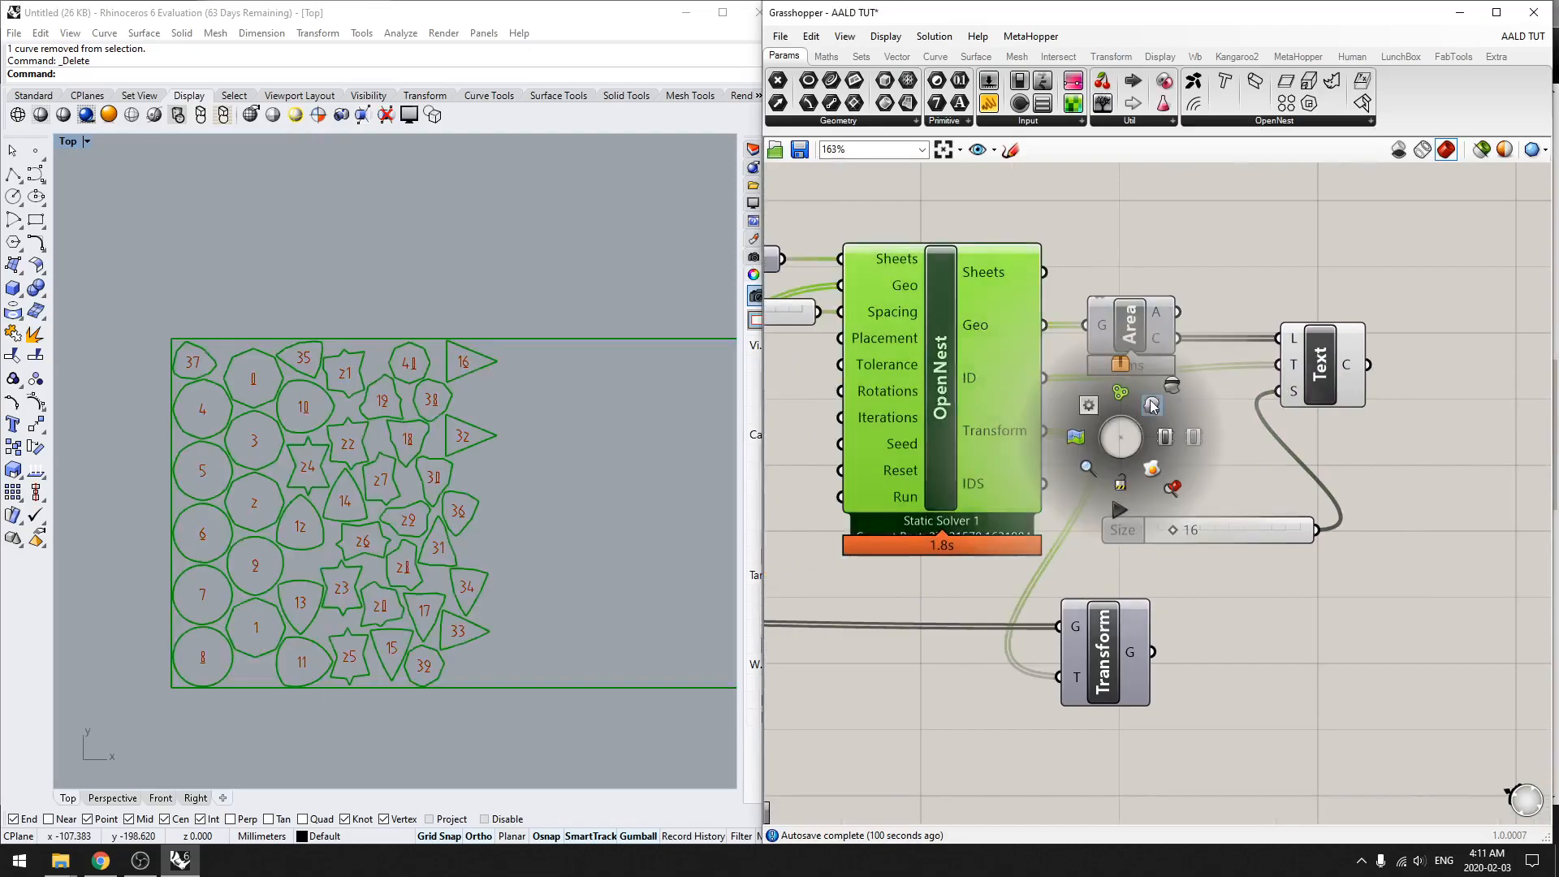
pyautogui.click(1276, 664)
pyautogui.click(1096, 646)
pyautogui.middleClick(1192, 640)
pyautogui.click(1195, 623)
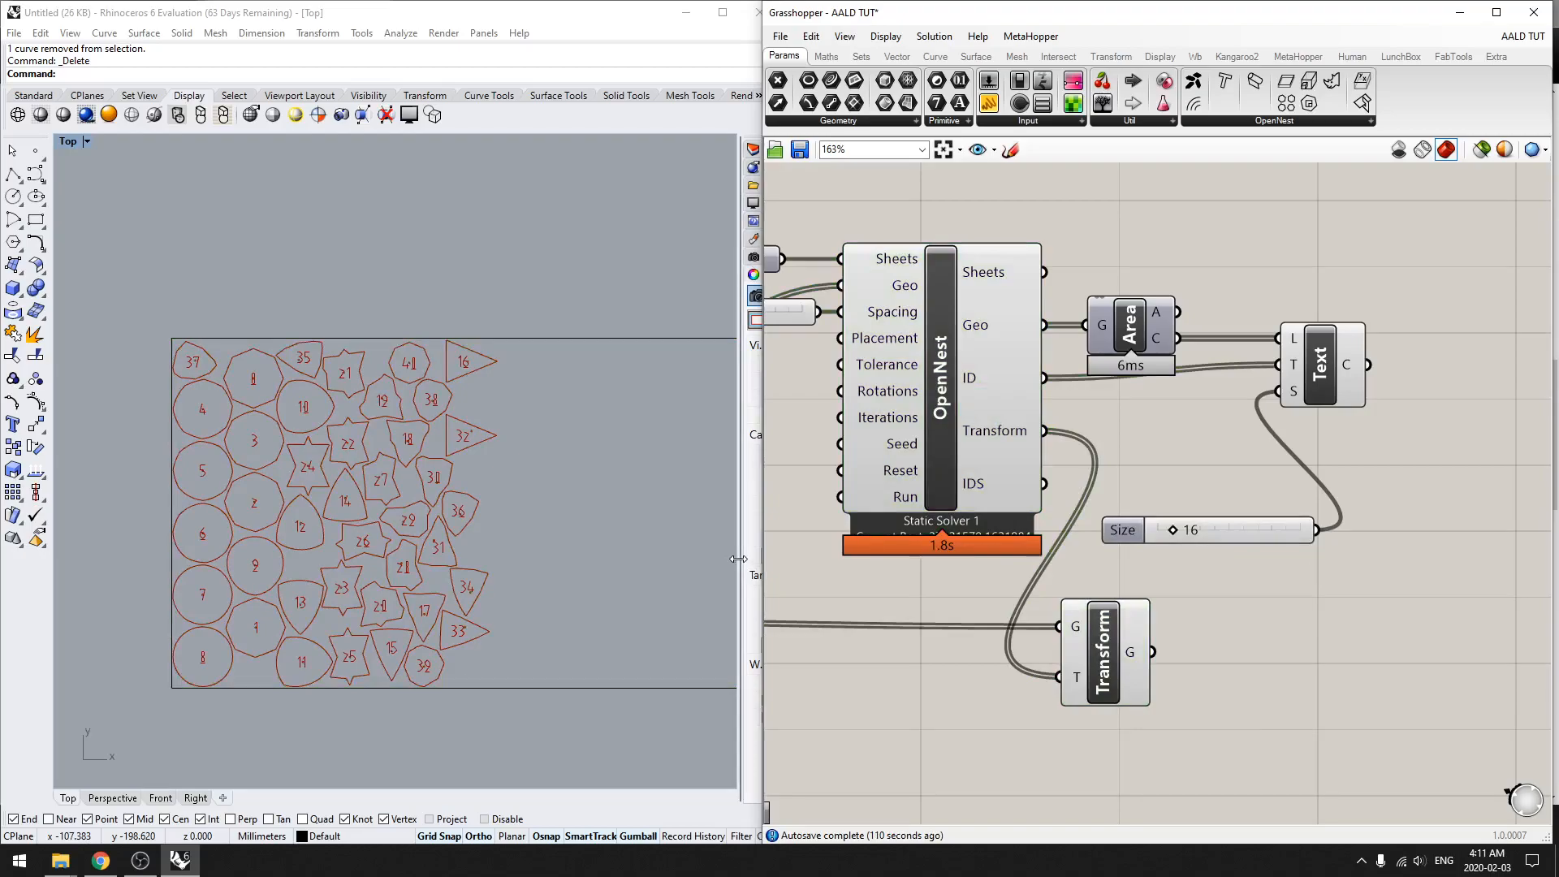
# Step: Examine the number labels inside the nested floor plates on the sheet
pyautogui.scroll(5, 458, 457)
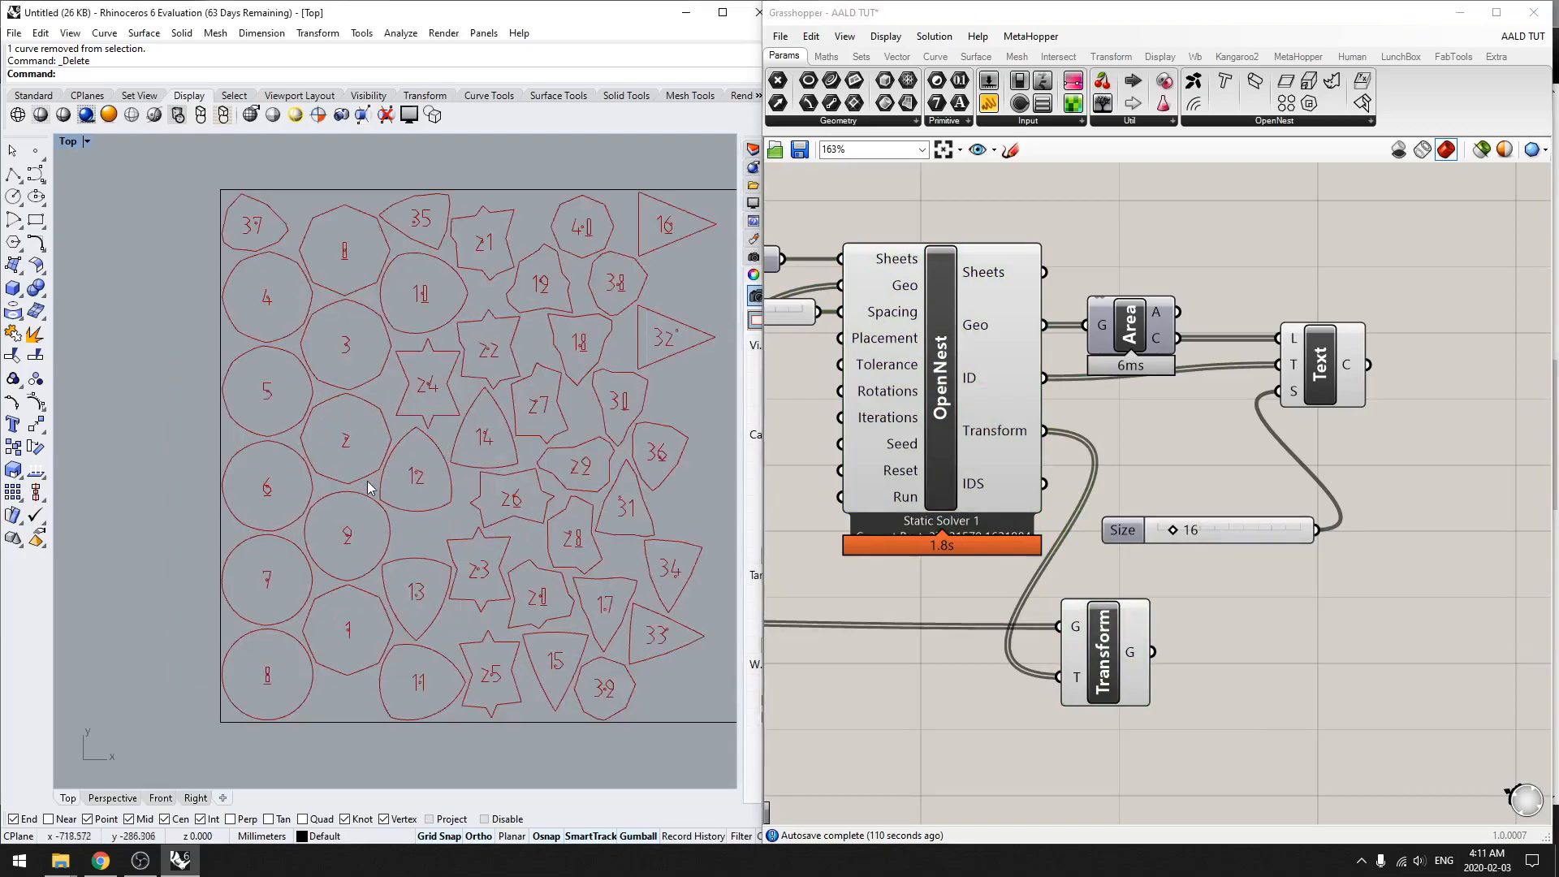
pyautogui.moveTo(458, 452); pyautogui.dragTo(389, 463, button='right')
pyautogui.moveTo(546, 511); pyautogui.dragTo(372, 560, button='right')
pyautogui.moveTo(367, 443); pyautogui.dragTo(475, 526, button='right')
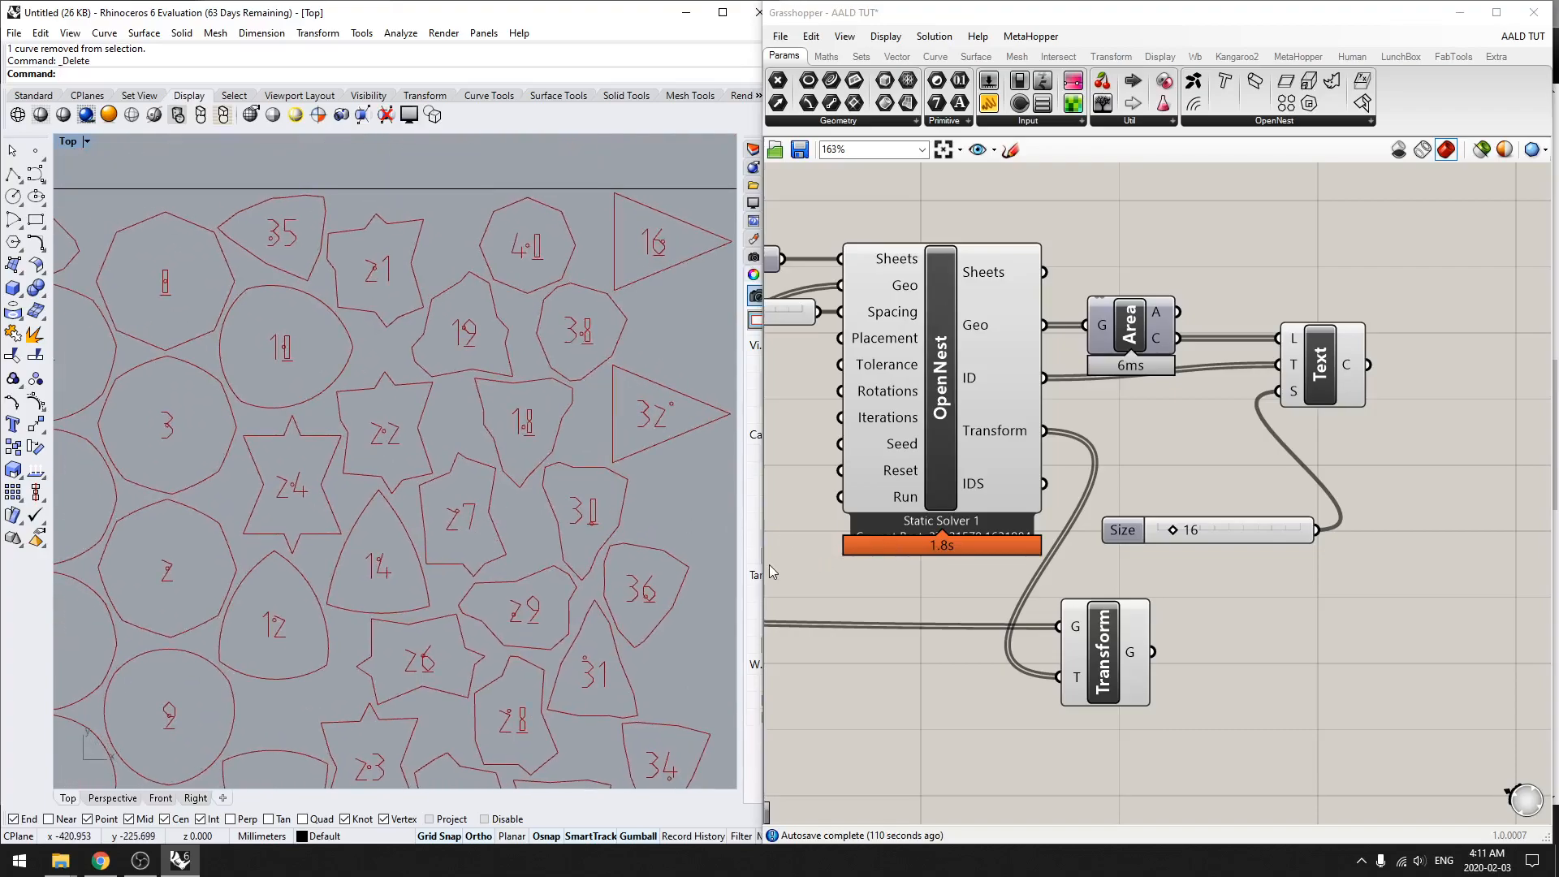
pyautogui.scroll(-4, 522, 599)
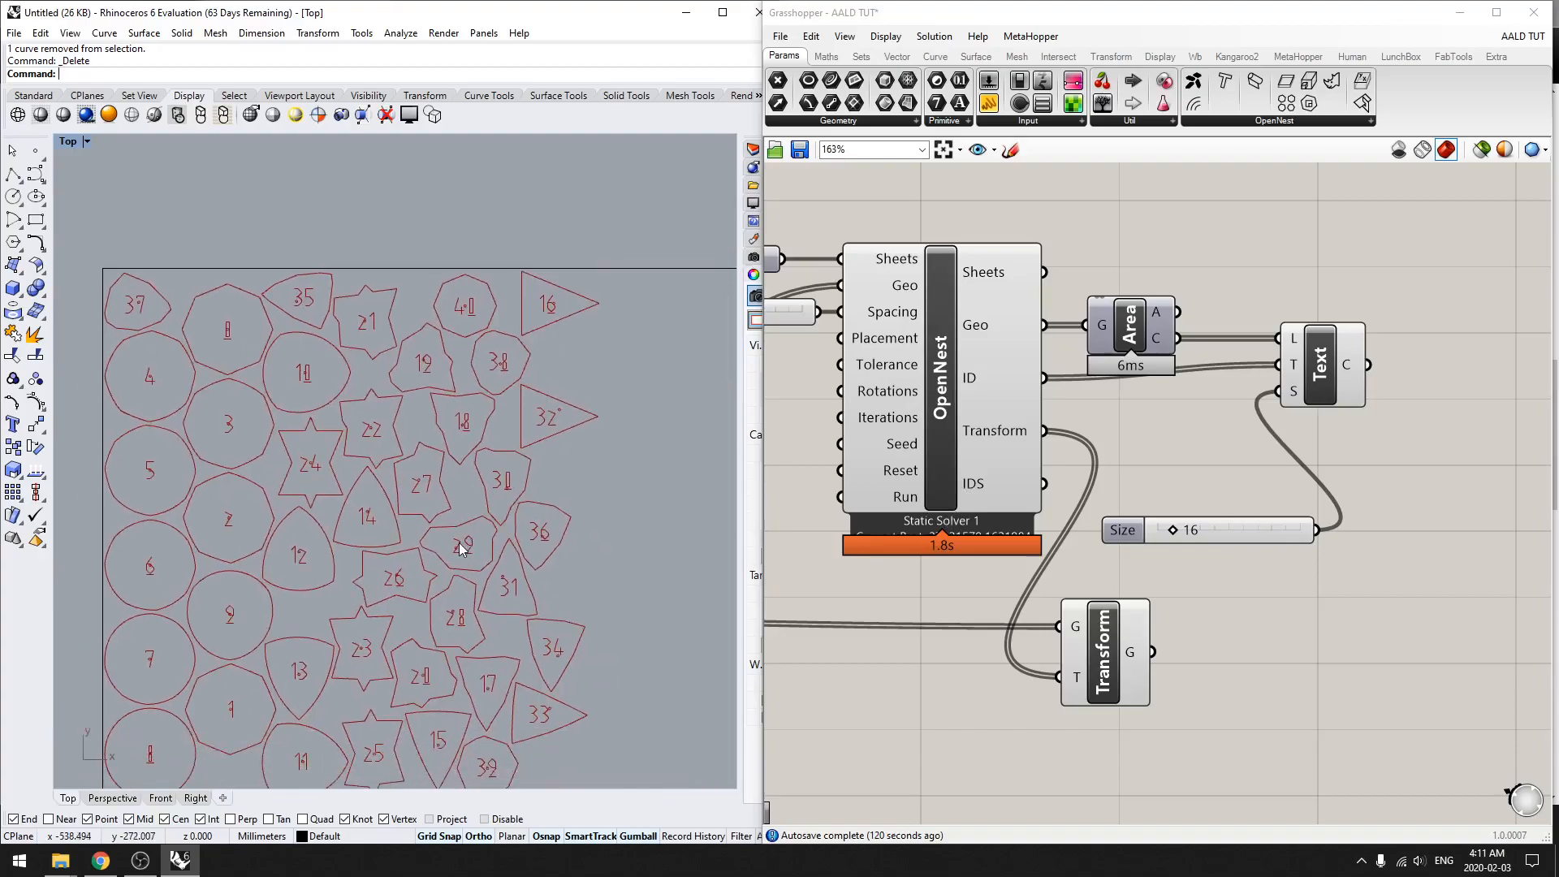